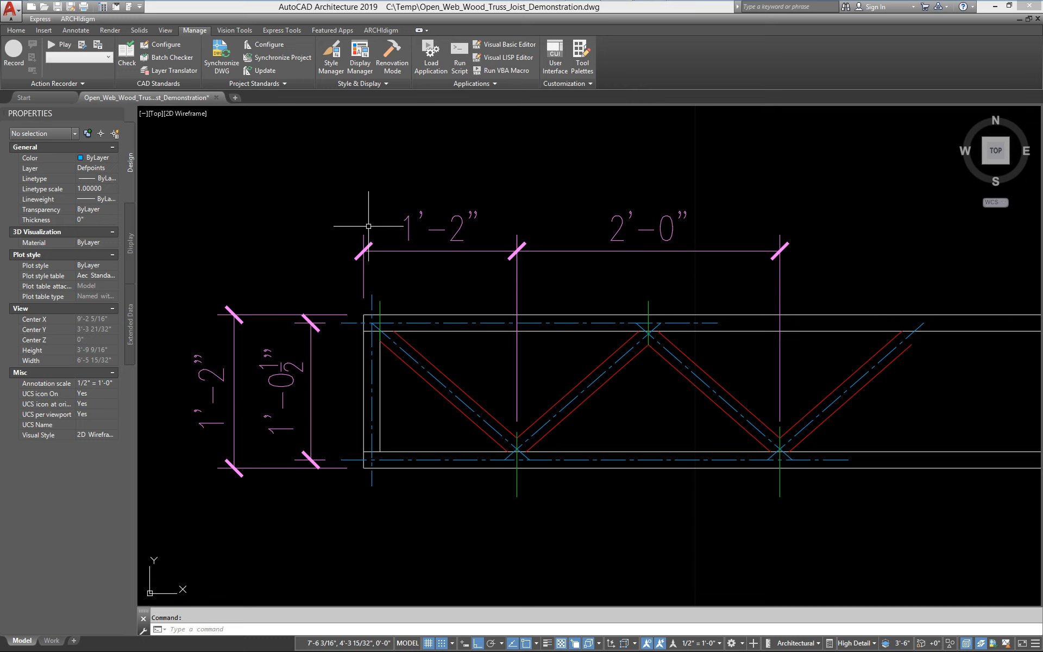
# Return the accidentally orbited view to the top plan view
pyautogui.keyDown('shift'); pyautogui.moveTo(489, 366); pyautogui.dragTo(473, 248, button='middle'); pyautogui.keyUp('shift')
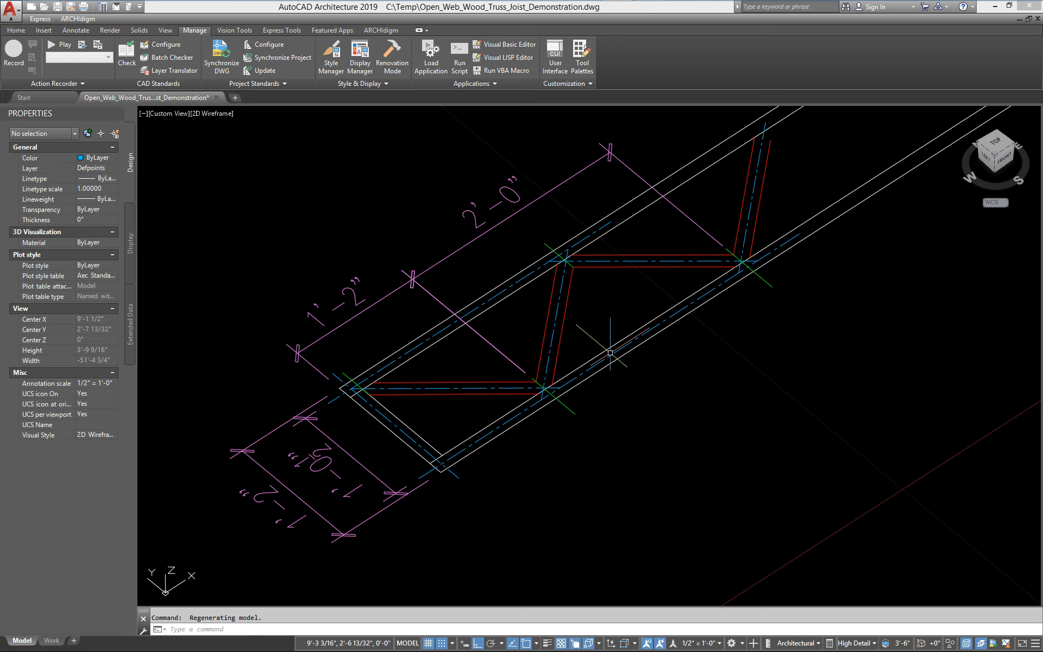
pyautogui.write('plan')
pyautogui.press('Return')
pyautogui.press('Return')
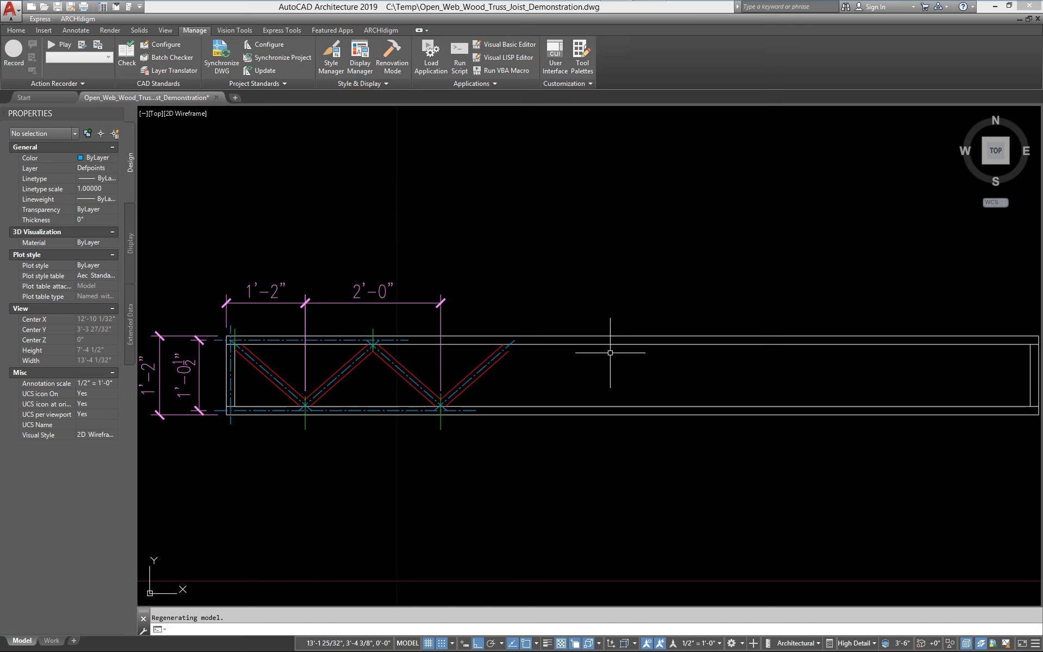
# Zoom in on the truss's left end to examine the diagonal web members and chords
pyautogui.moveTo(221, 433); pyautogui.dragTo(488, 417, button='middle')
pyautogui.scroll(3, 543, 382)
pyautogui.moveTo(587, 362); pyautogui.dragTo(516, 382, button='middle')
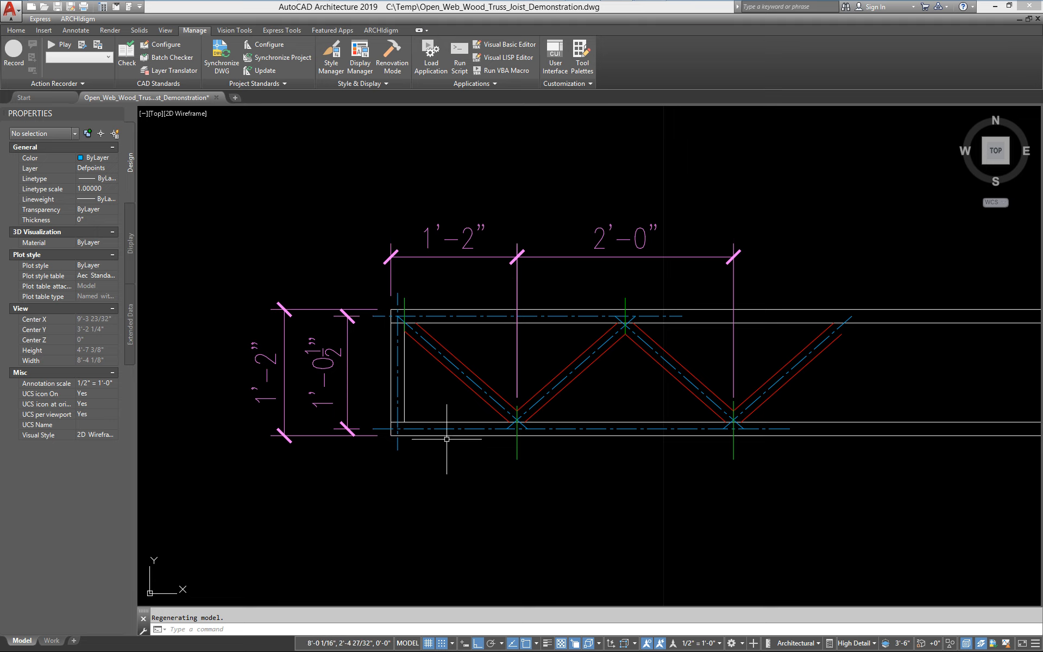
pyautogui.scroll(3, 443, 410)
pyautogui.scroll(-3, 446, 407)
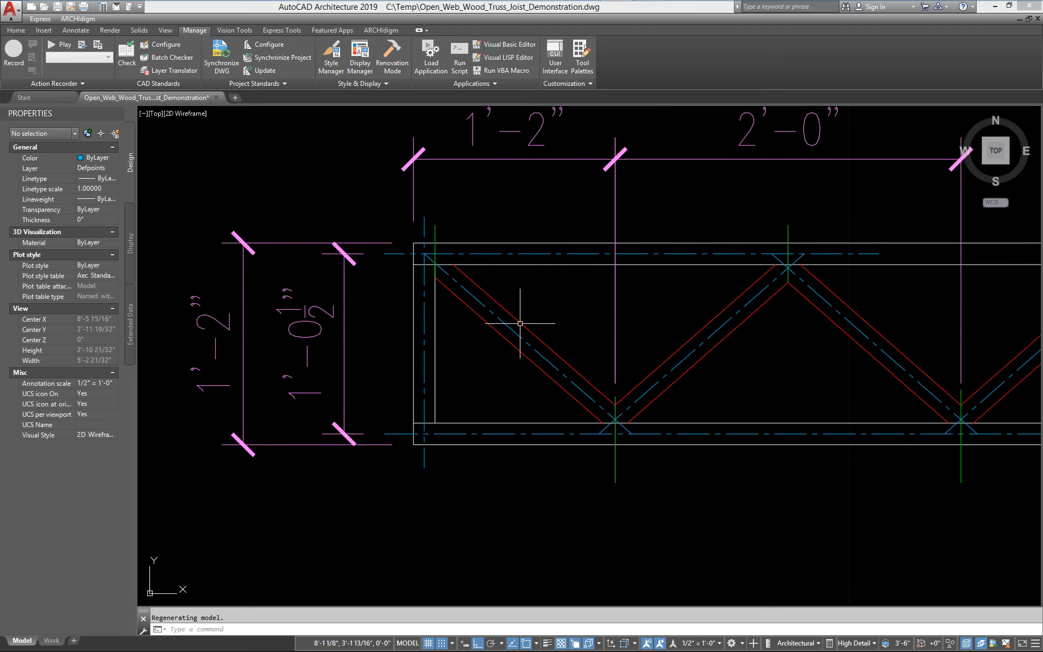
pyautogui.scroll(3, 421, 292)
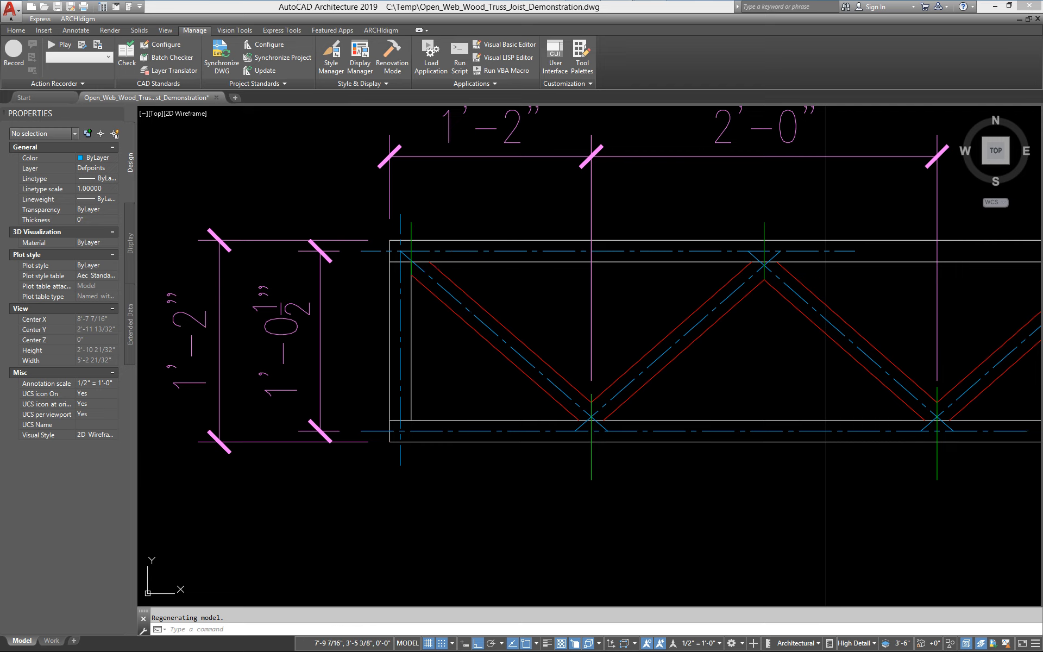
pyautogui.moveTo(419, 259); pyautogui.dragTo(336, 265, button='middle')
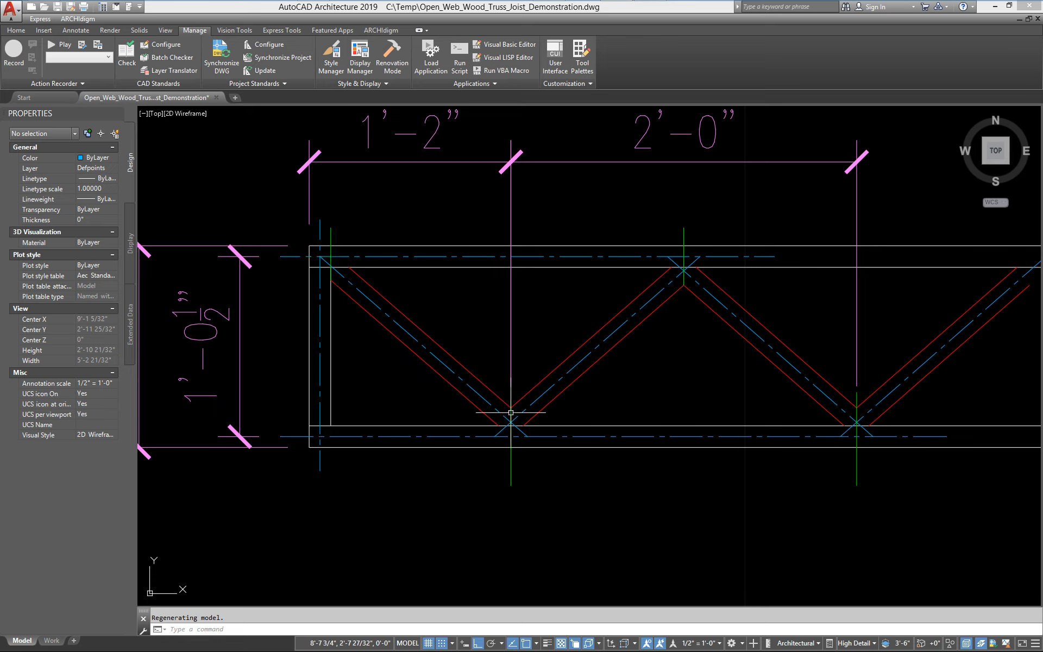
pyautogui.moveTo(697, 305); pyautogui.dragTo(647, 305, button='middle')
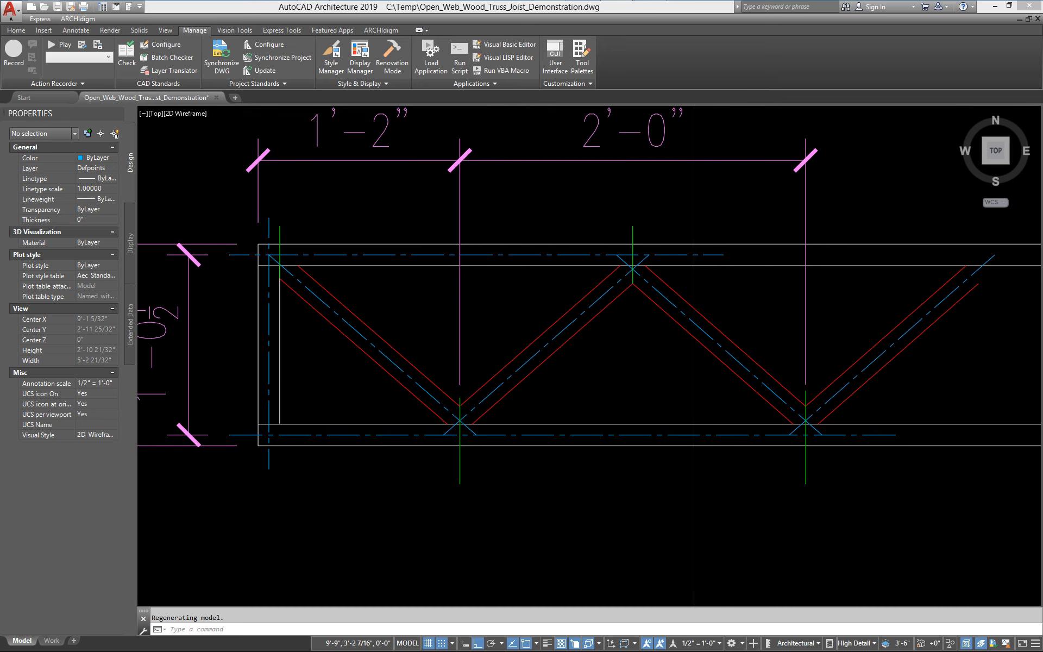
pyautogui.moveTo(550, 366); pyautogui.dragTo(515, 390, button='middle')
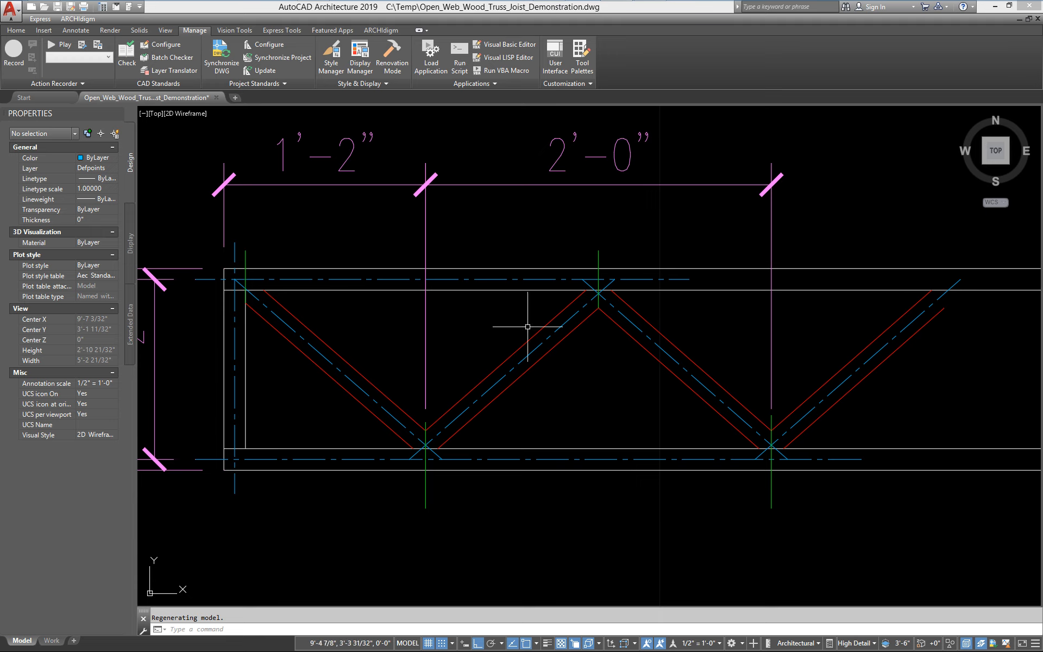
pyautogui.moveTo(370, 369); pyautogui.dragTo(426, 374, button='middle')
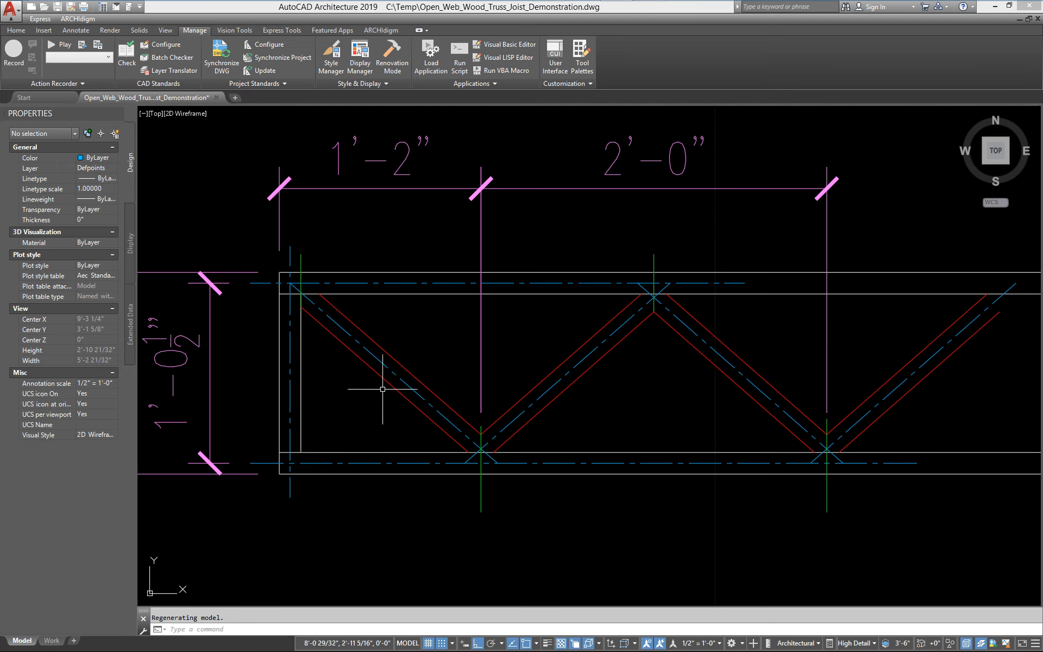
pyautogui.moveTo(443, 400)
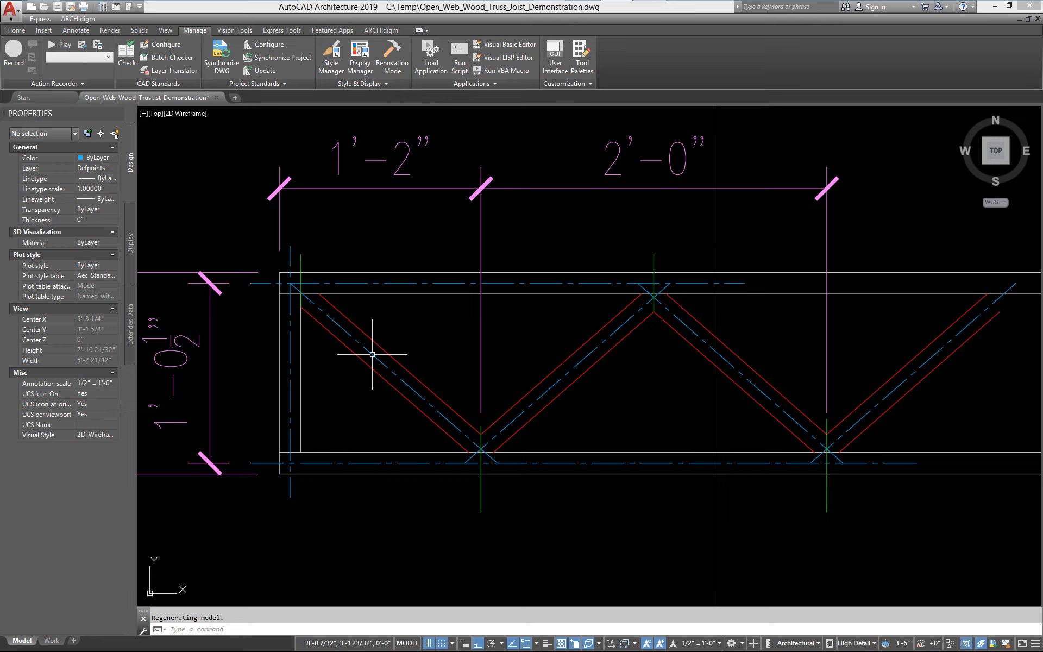
pyautogui.moveTo(372, 354)
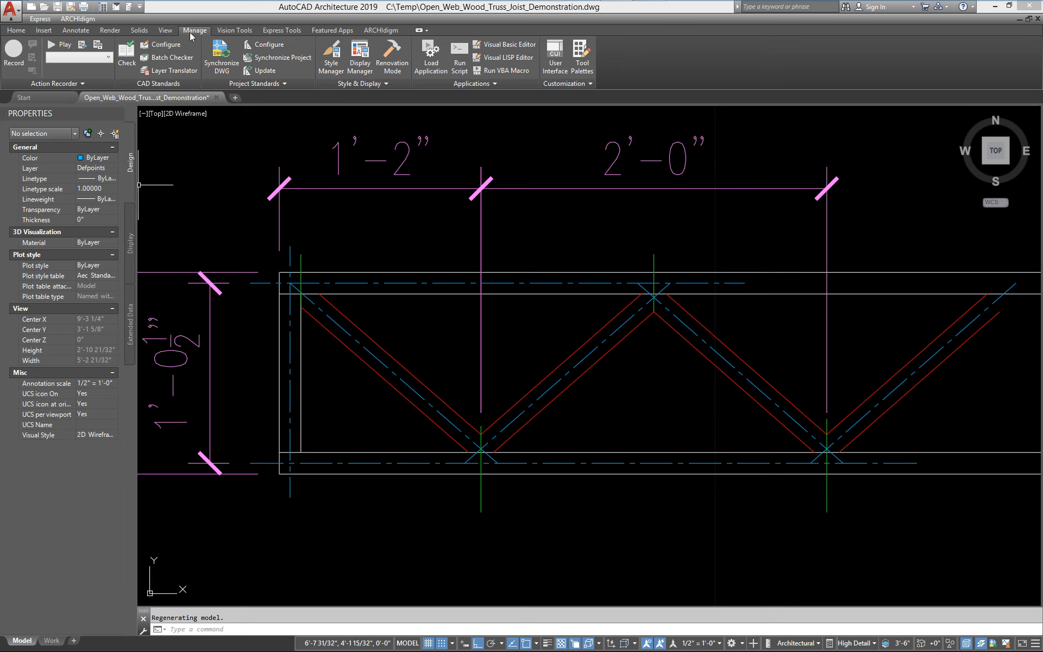
# Open the Structural Member Catalog and browse Timber > Lumber > Nominal Cut Lumber to the 2x4 shape
pyautogui.click(16, 30)
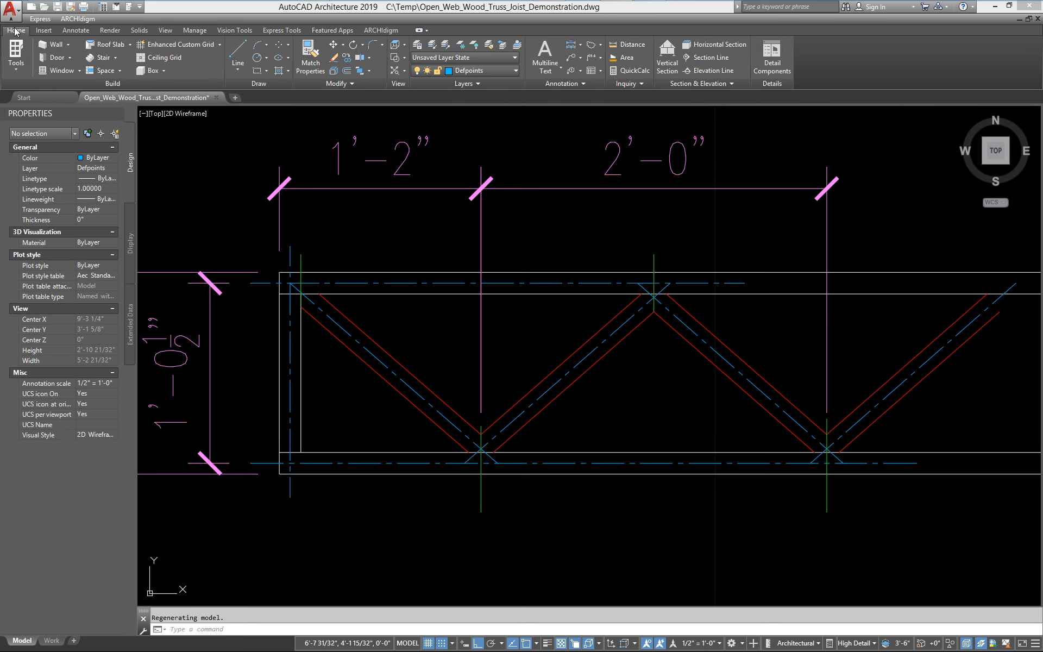
pyautogui.click(194, 31)
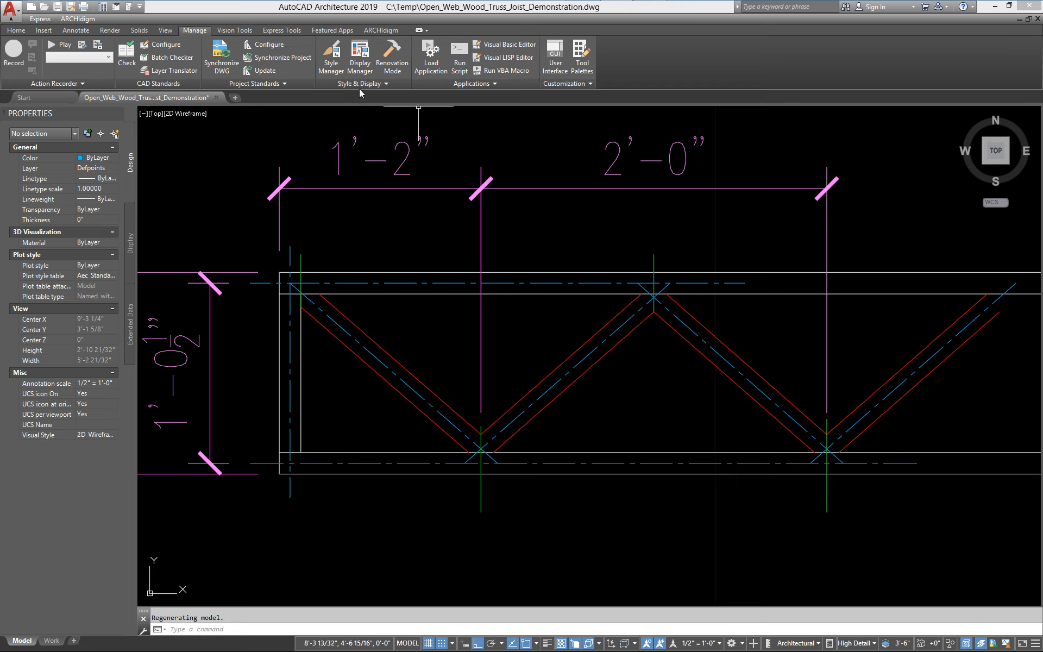
pyautogui.click(394, 83)
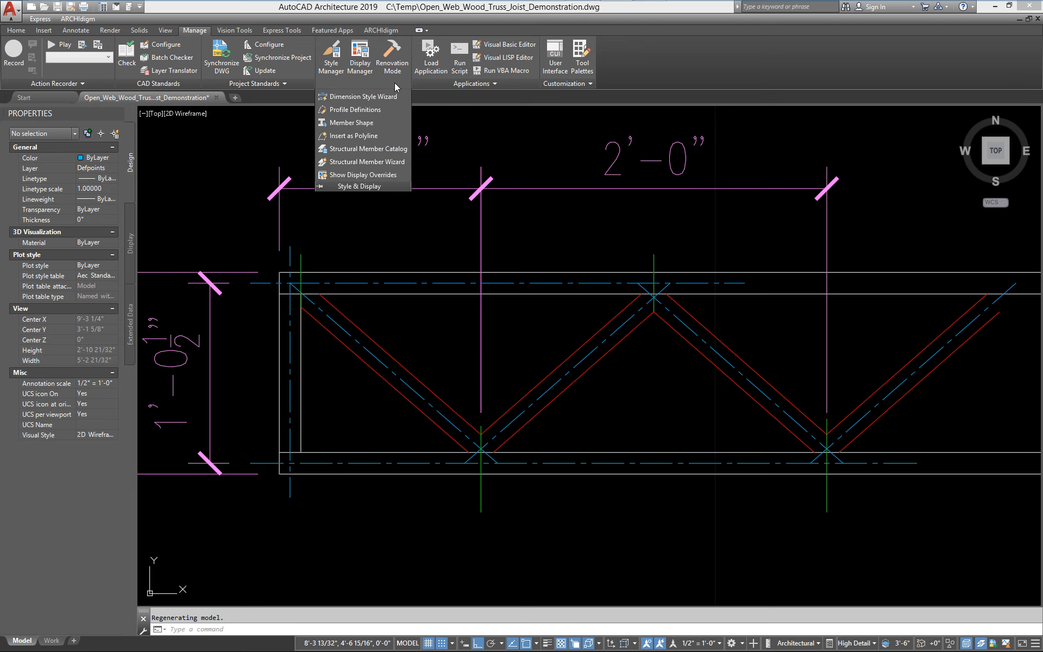
pyautogui.click(349, 154)
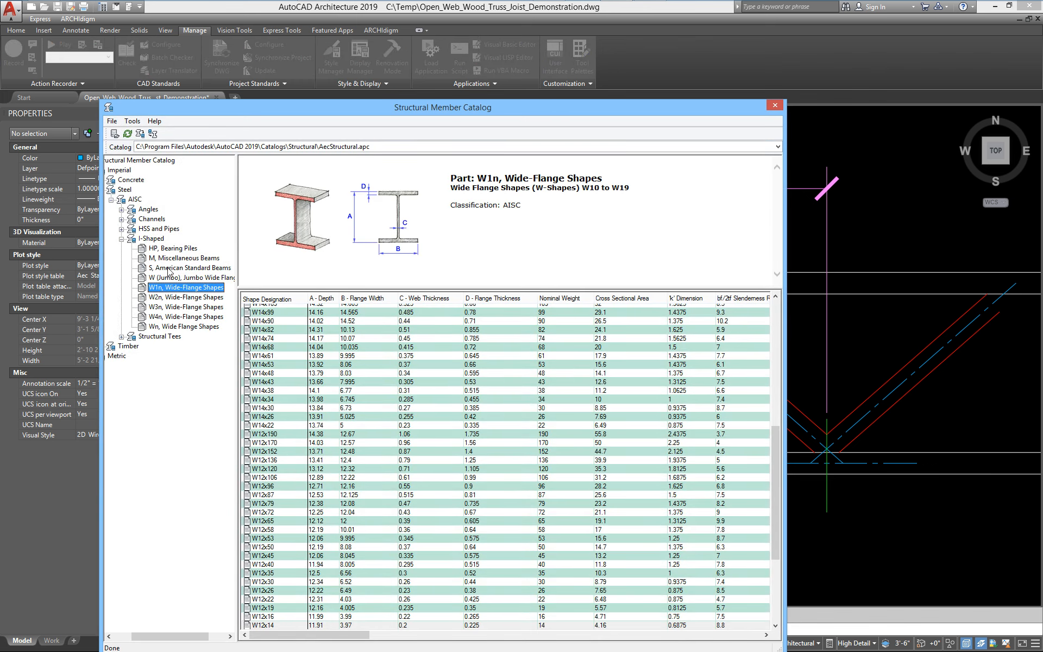
pyautogui.click(139, 347)
pyautogui.moveTo(173, 636); pyautogui.dragTo(154, 637)
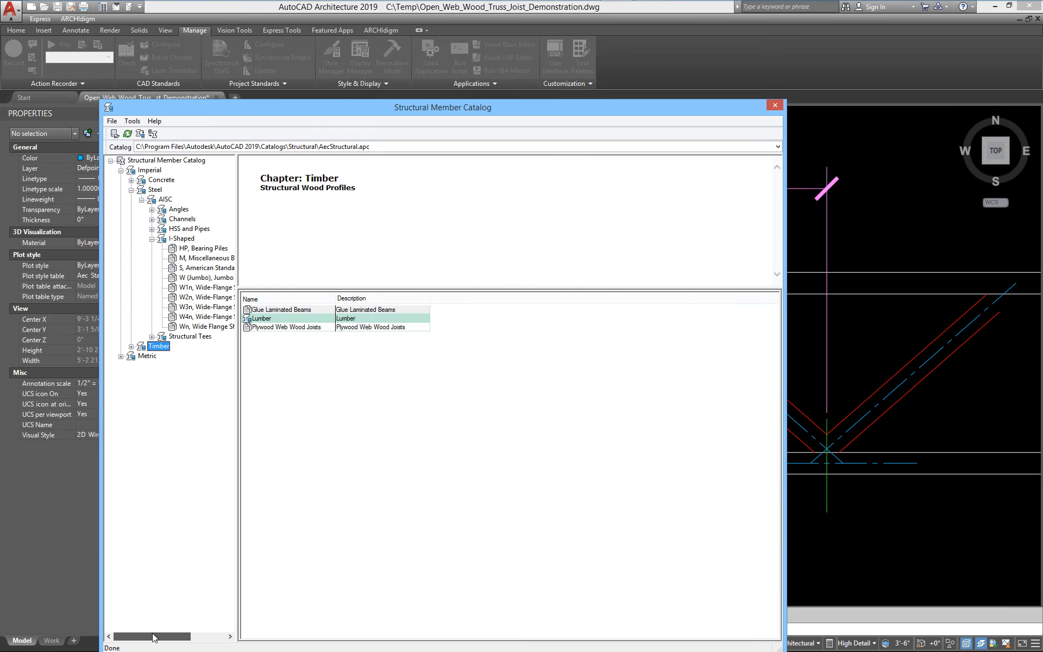
pyautogui.click(131, 347)
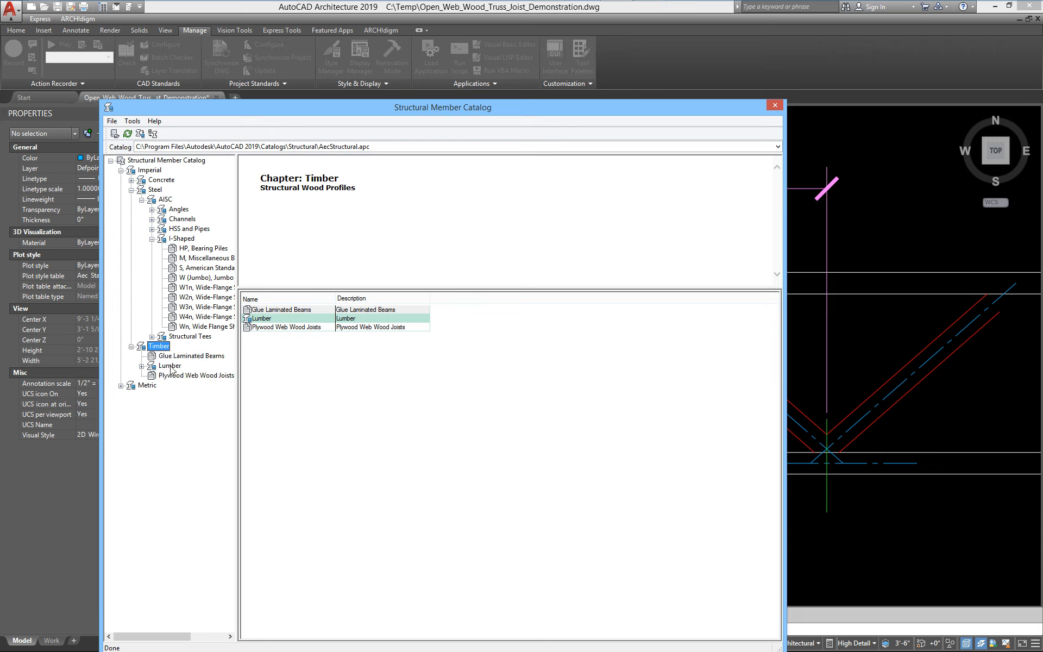
pyautogui.click(142, 367)
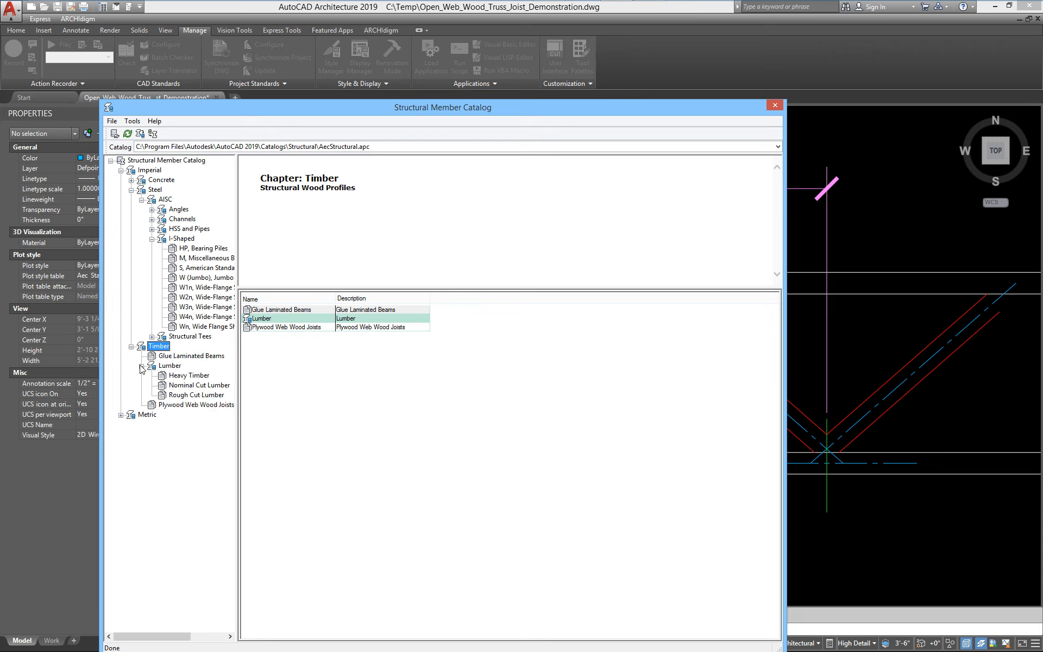
pyautogui.click(177, 387)
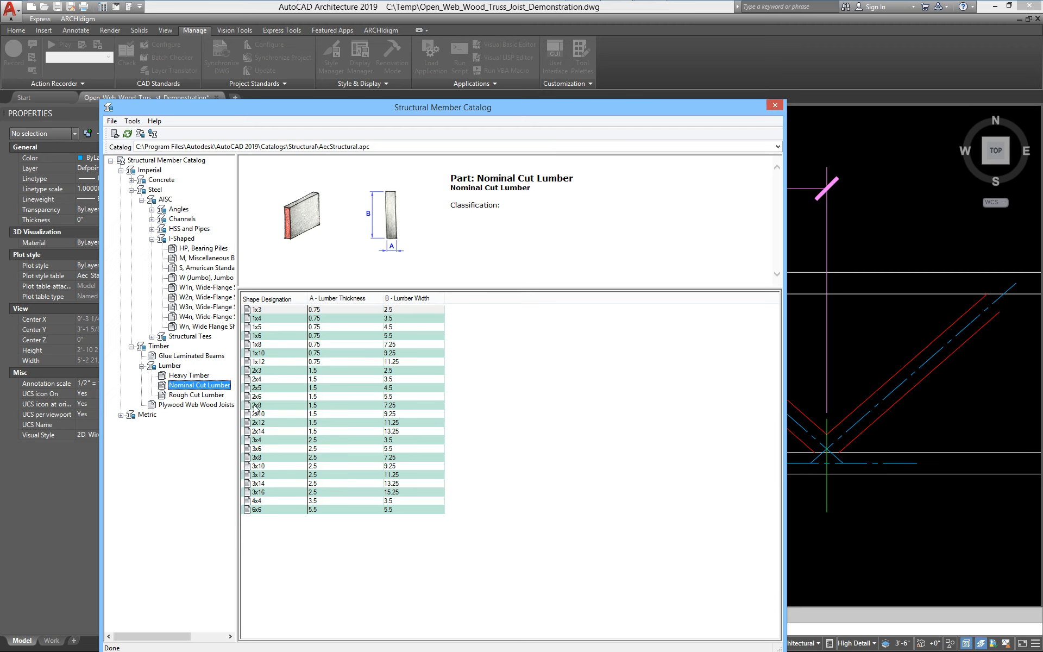
pyautogui.click(251, 379)
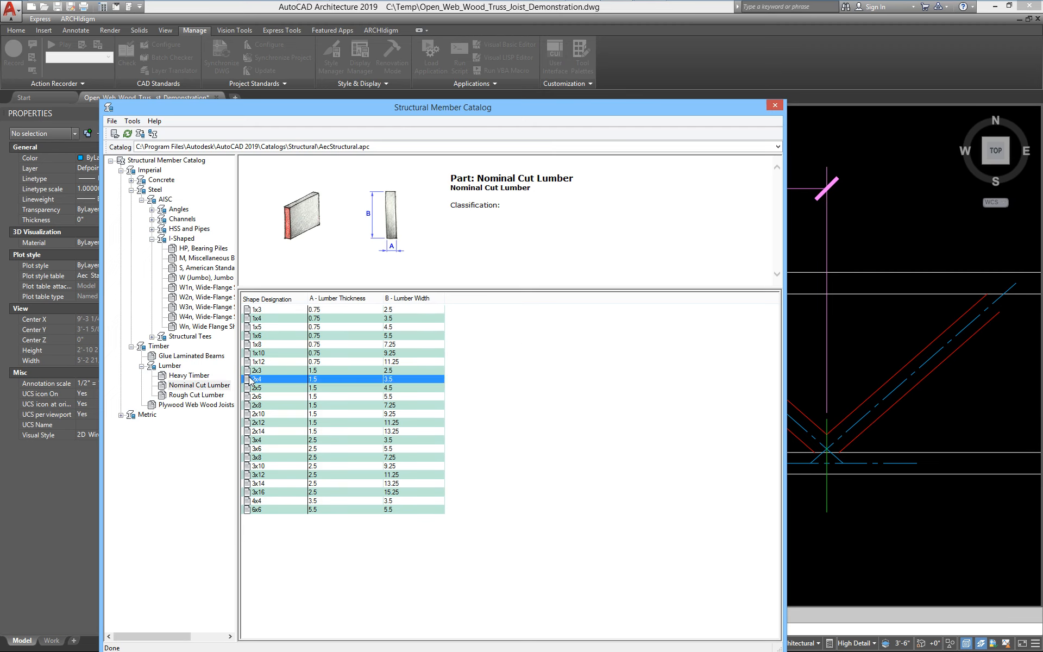
# Create a structural member style from the 2x4 shape named 2x4_Truss and close the catalog
pyautogui.doubleClick(250, 380)
pyautogui.click(350, 373)
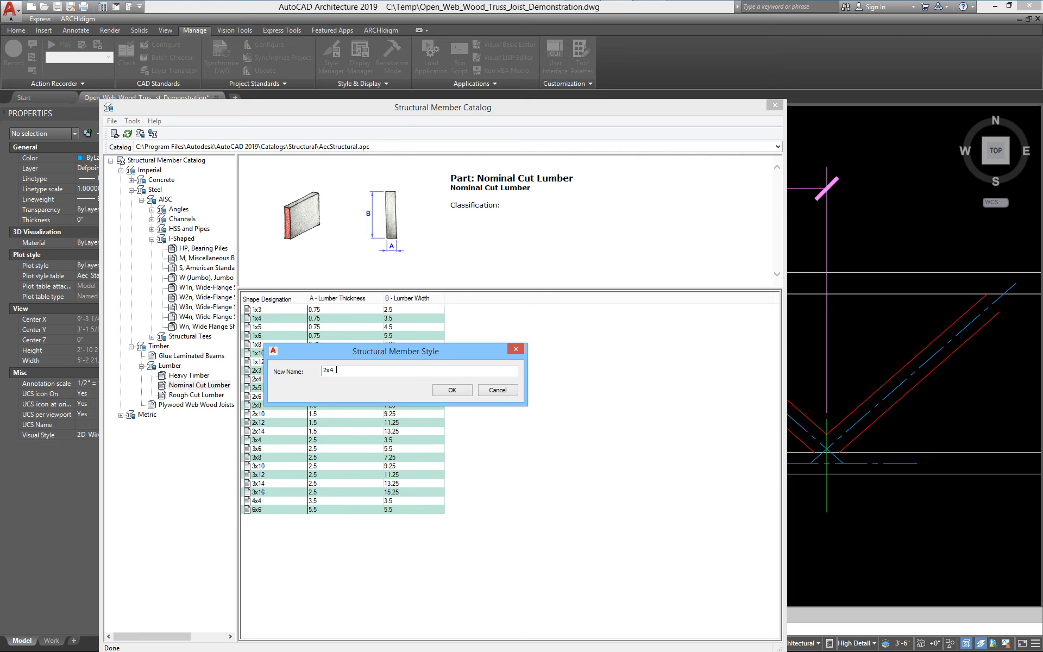
pyautogui.write('Truss')
pyautogui.click(454, 391)
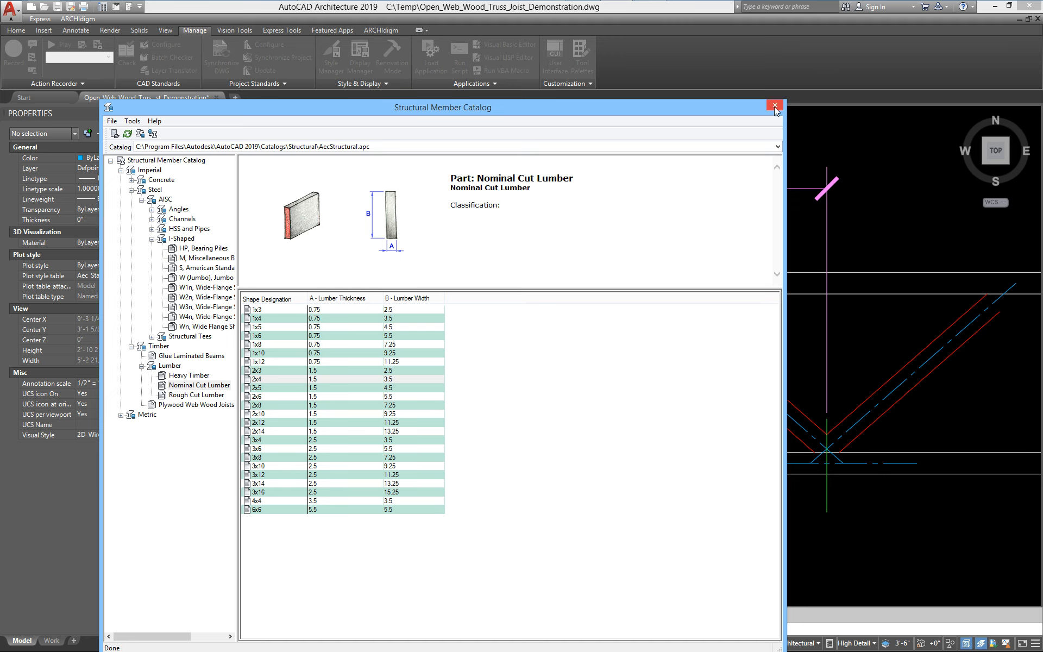
pyautogui.moveTo(655, 108); pyautogui.dragTo(631, 42)
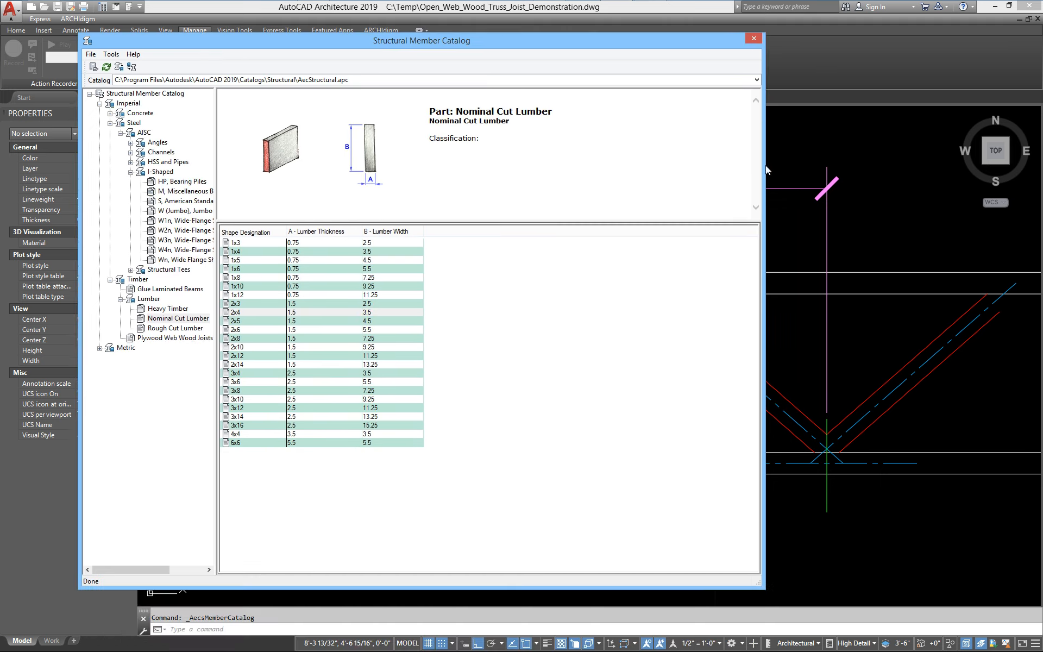
pyautogui.click(757, 39)
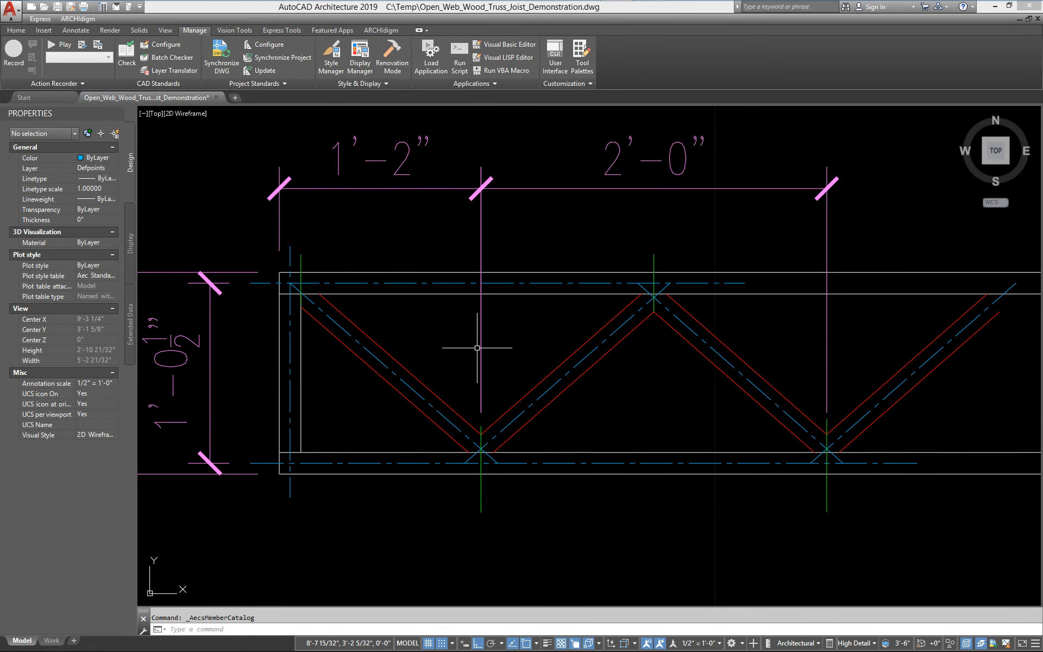
# Start the BRACEADD command with style 2x4_Truss and Middle Center justification
pyautogui.write('braceadd')
pyautogui.press('Return')
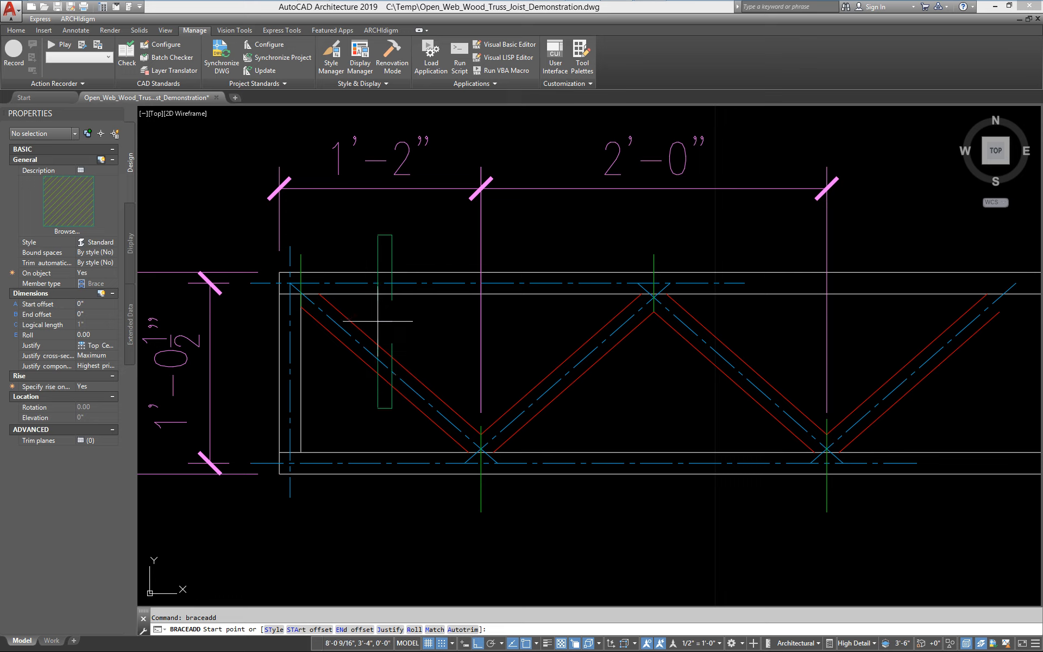
pyautogui.click(113, 243)
pyautogui.click(113, 243)
pyautogui.click(101, 253)
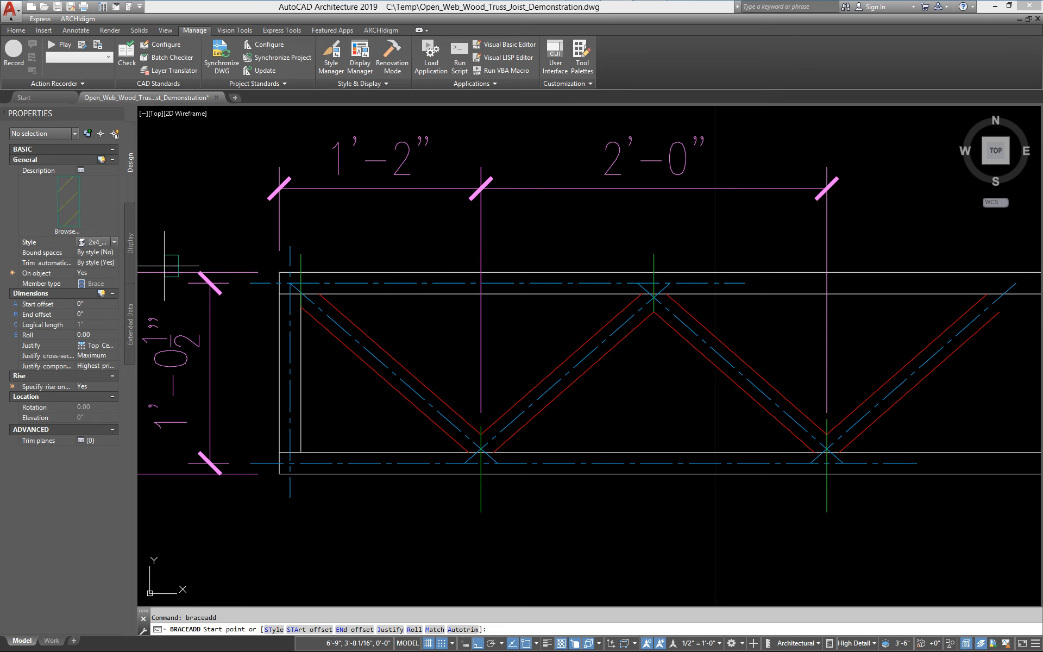
pyautogui.click(105, 347)
pyautogui.click(105, 346)
pyautogui.click(108, 405)
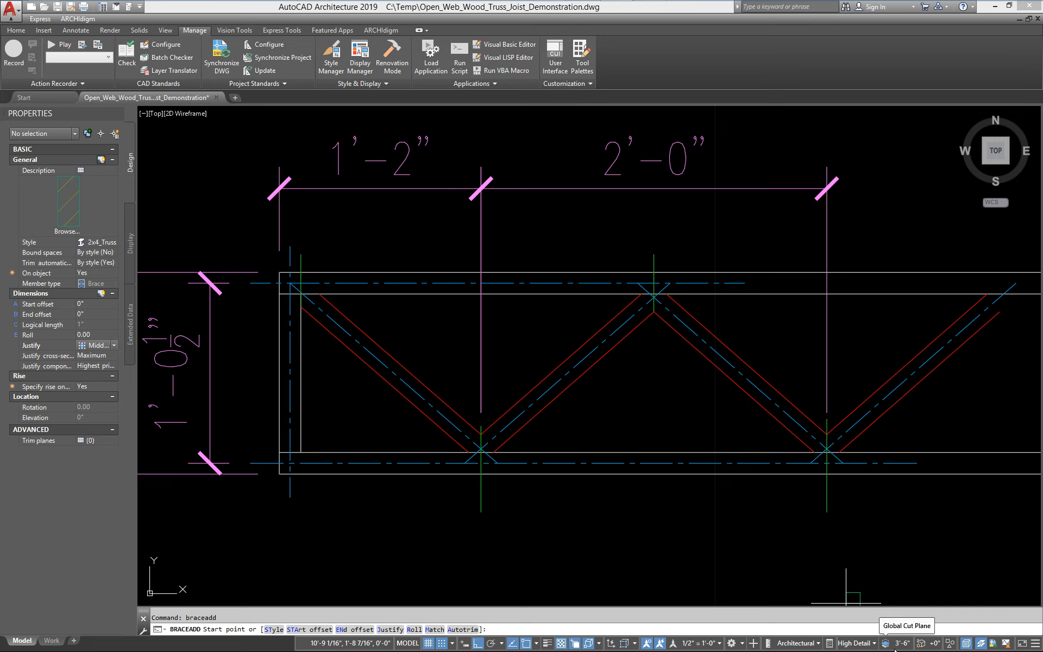
# Toggle Z-value replacement and selection cycling, and set the brace's On object option to No
pyautogui.click(922, 645)
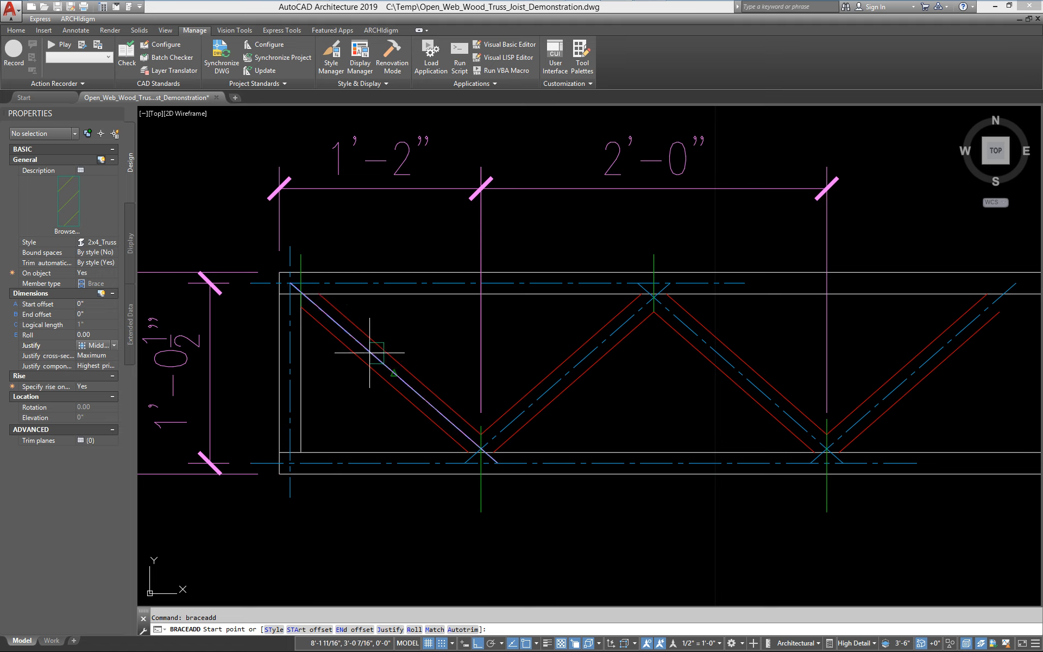
pyautogui.click(575, 645)
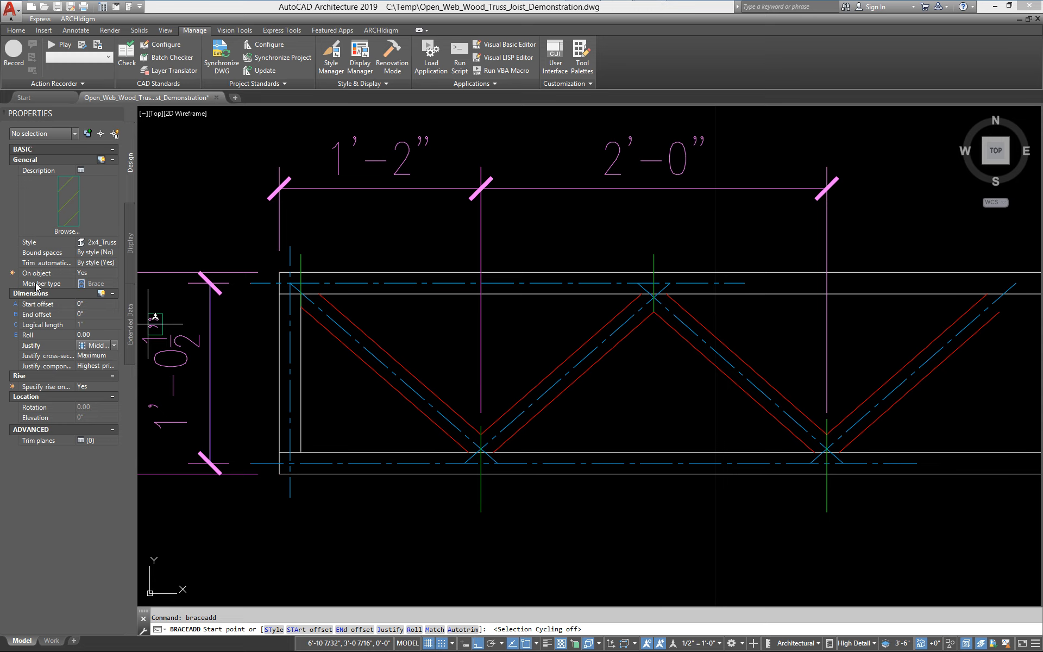
pyautogui.click(102, 274)
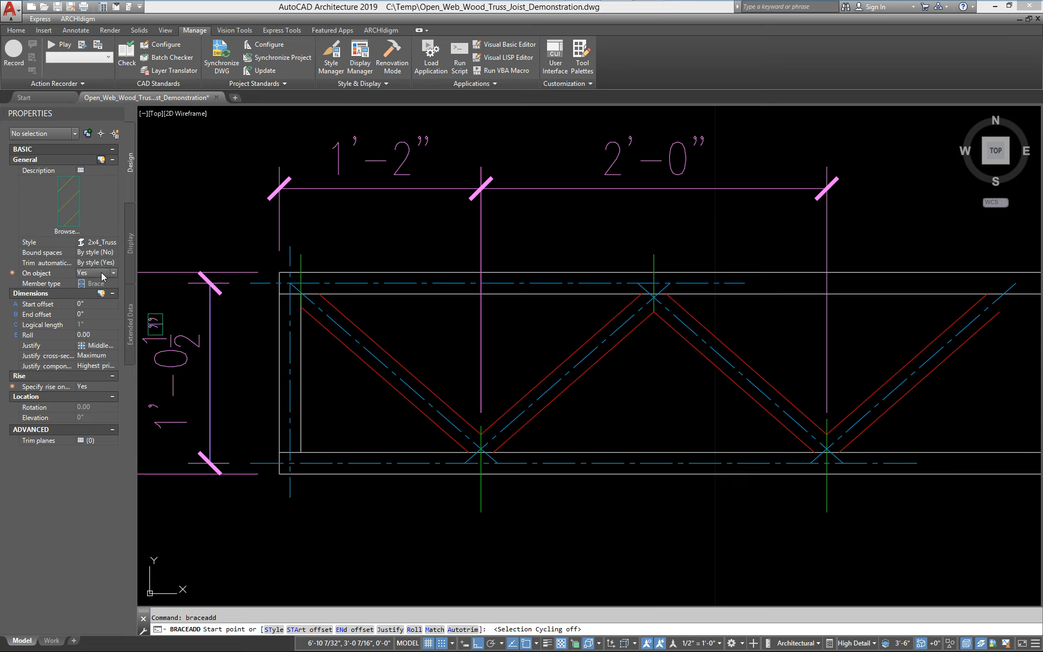
pyautogui.click(102, 273)
pyautogui.click(90, 293)
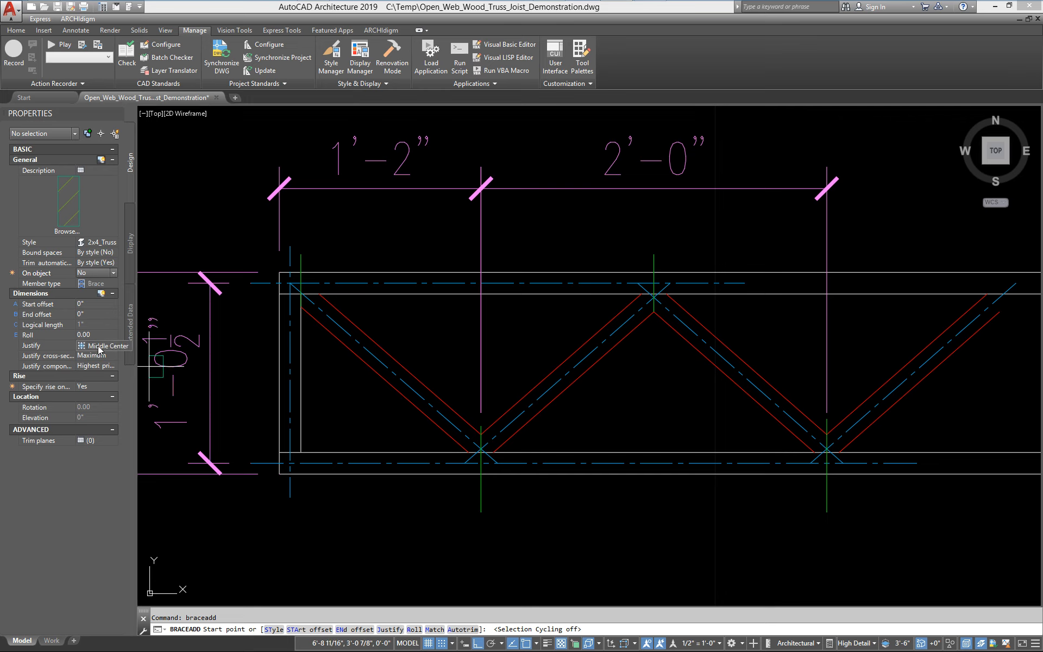
# Draw two braces along the first diagonal webs, from the top-left chord node down to the bottom node and back up to the next top node
pyautogui.click(291, 283)
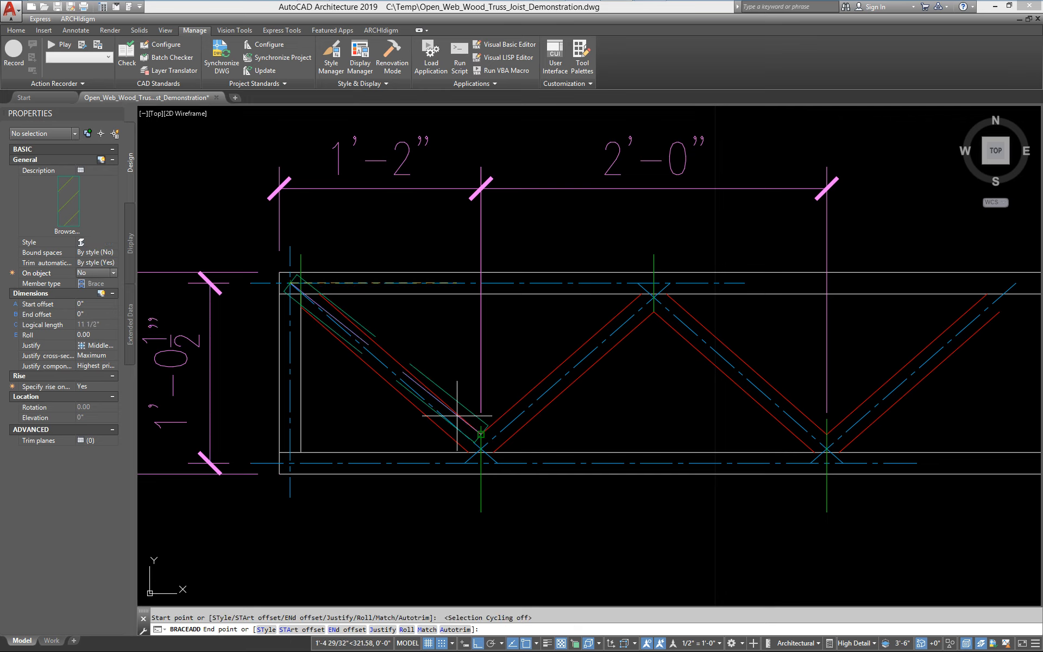
pyautogui.click(489, 463)
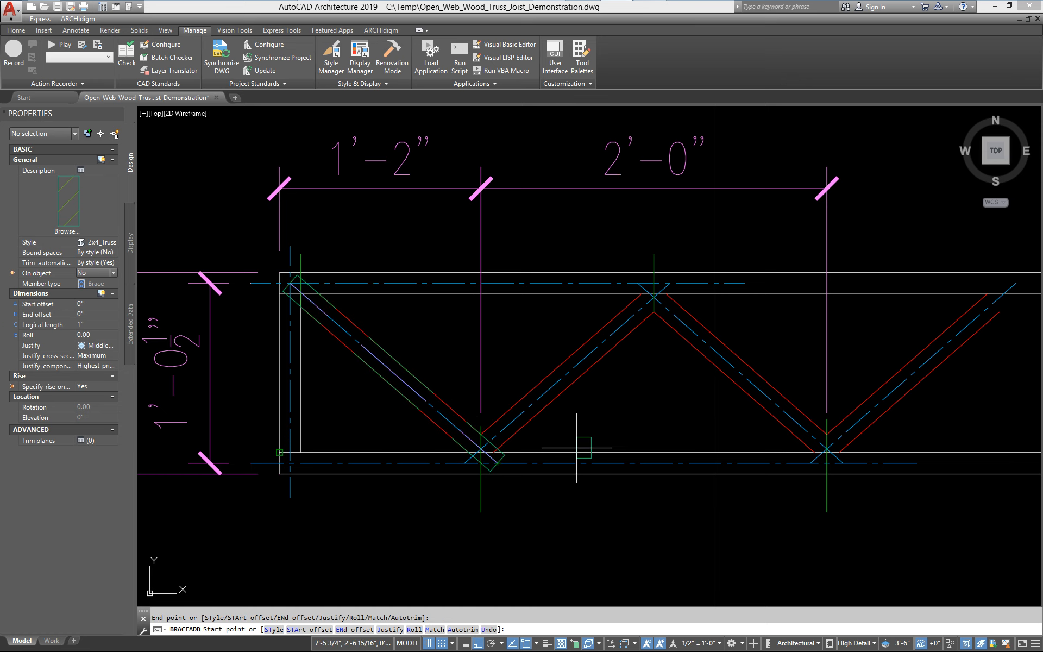
pyautogui.click(465, 463)
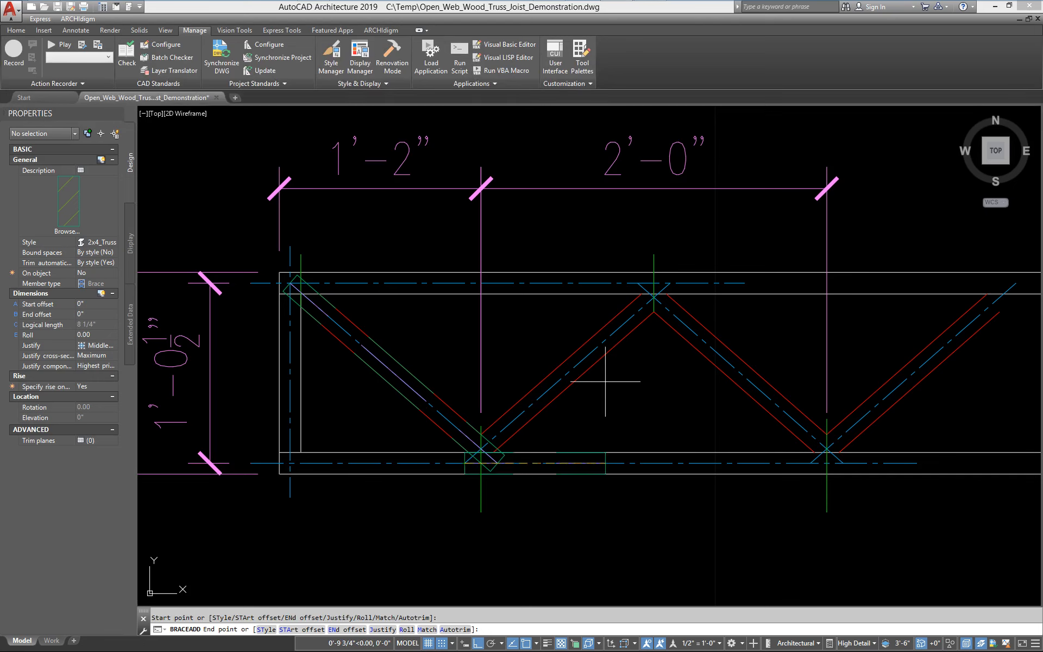
pyautogui.click(671, 283)
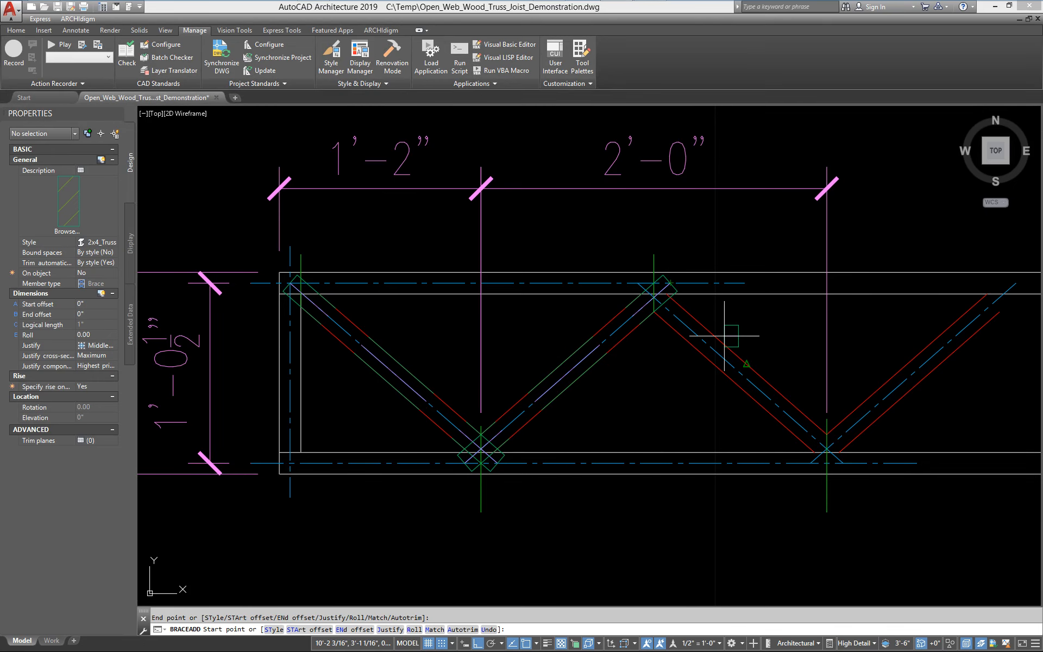
# Finish the brace command, select the two new braces, and orbit the view to inspect them in 3D
pyautogui.press('Return')
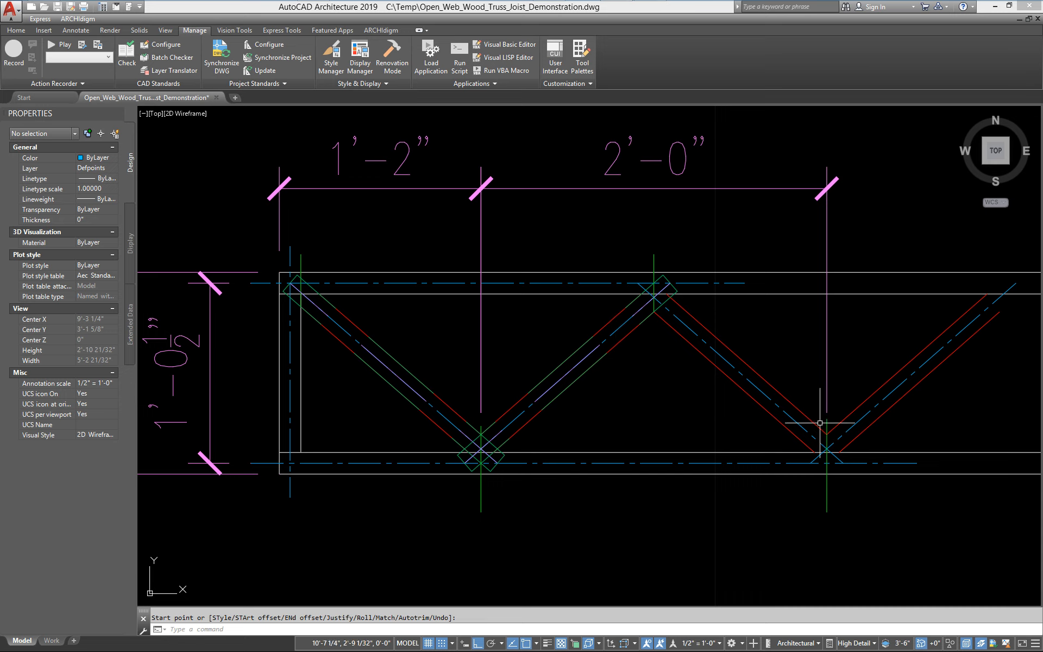
pyautogui.click(587, 343)
pyautogui.click(405, 366)
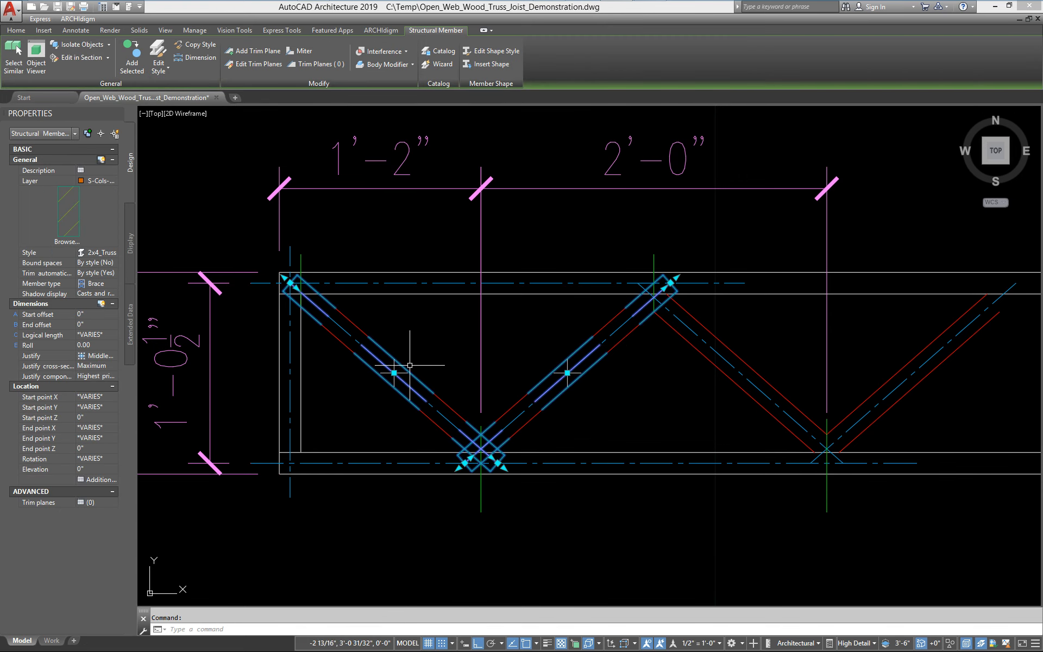
pyautogui.press('Escape')
pyautogui.moveTo(291, 459); pyautogui.dragTo(368, 459, button='middle')
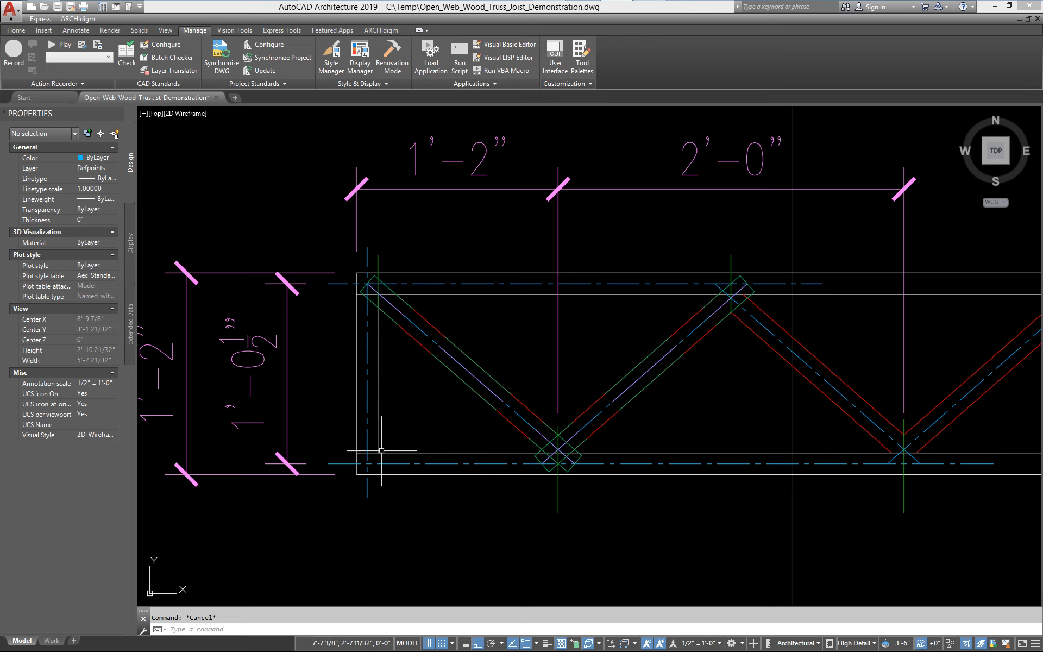
pyautogui.moveTo(409, 438)
pyautogui.keyDown('shift'); pyautogui.mouseDown(button='middle')
pyautogui.moveTo(468, 401)
pyautogui.moveTo(457, 256)
pyautogui.moveTo(435, 293)
pyautogui.moveTo(483, 337)
pyautogui.moveTo(518, 341)
pyautogui.mouseUp(button='middle'); pyautogui.keyUp('shift')
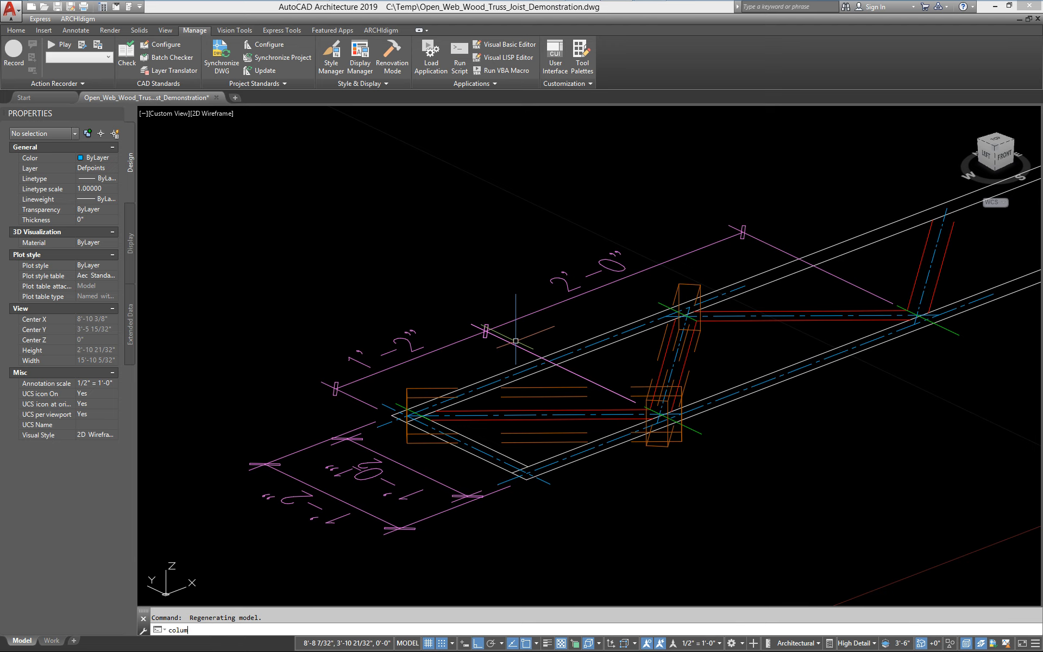
# Add a column in the 2x4_Truss style near the left end of the truss
pyautogui.press('Return')
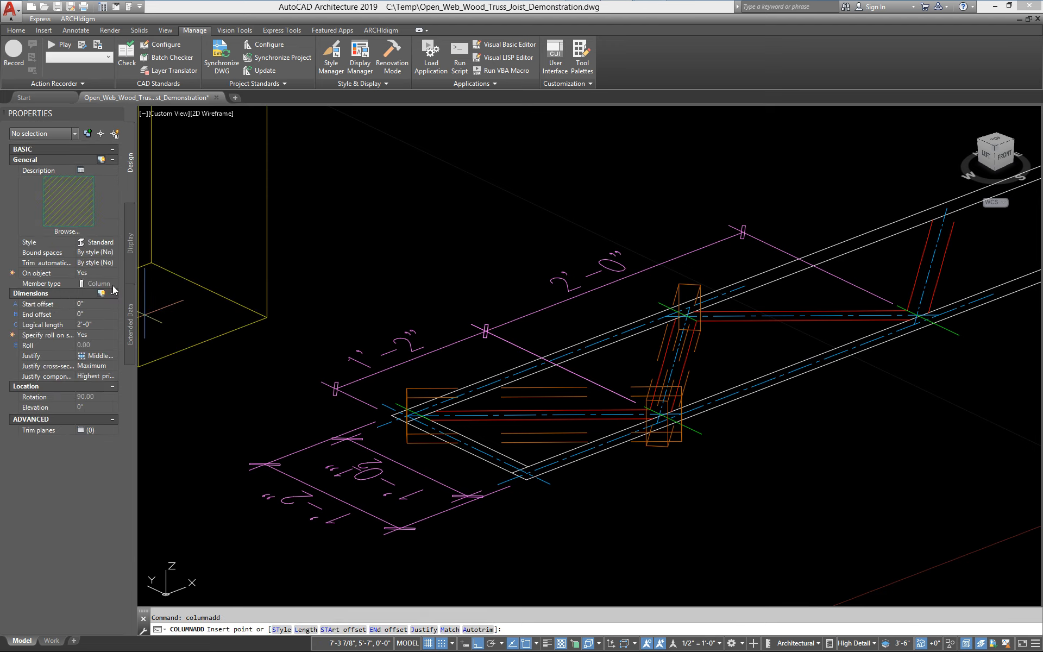
pyautogui.click(103, 253)
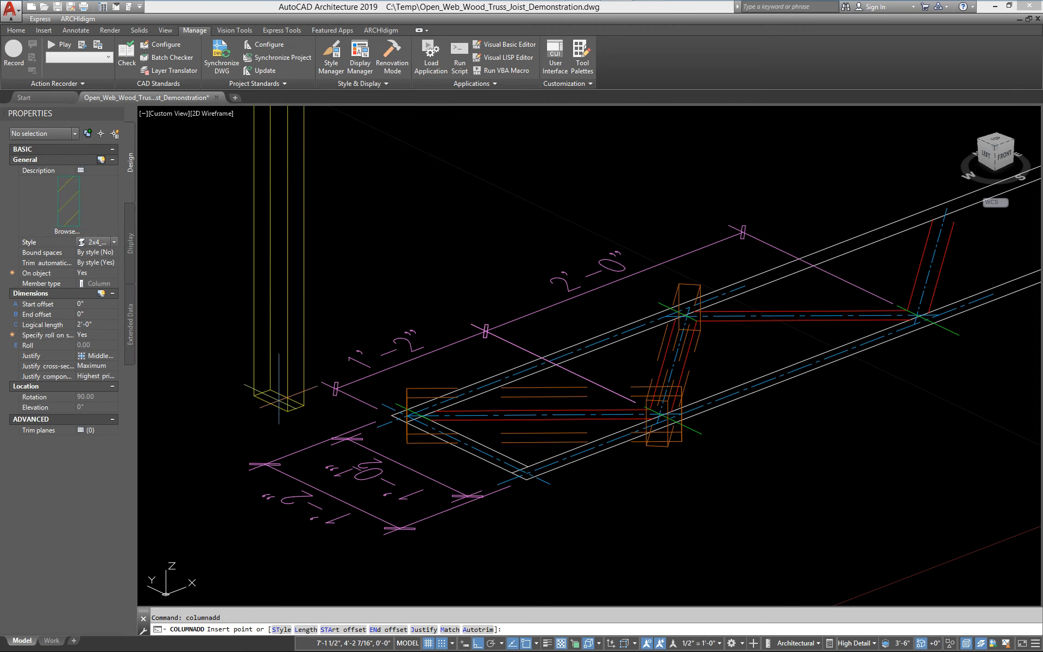
pyautogui.click(274, 407)
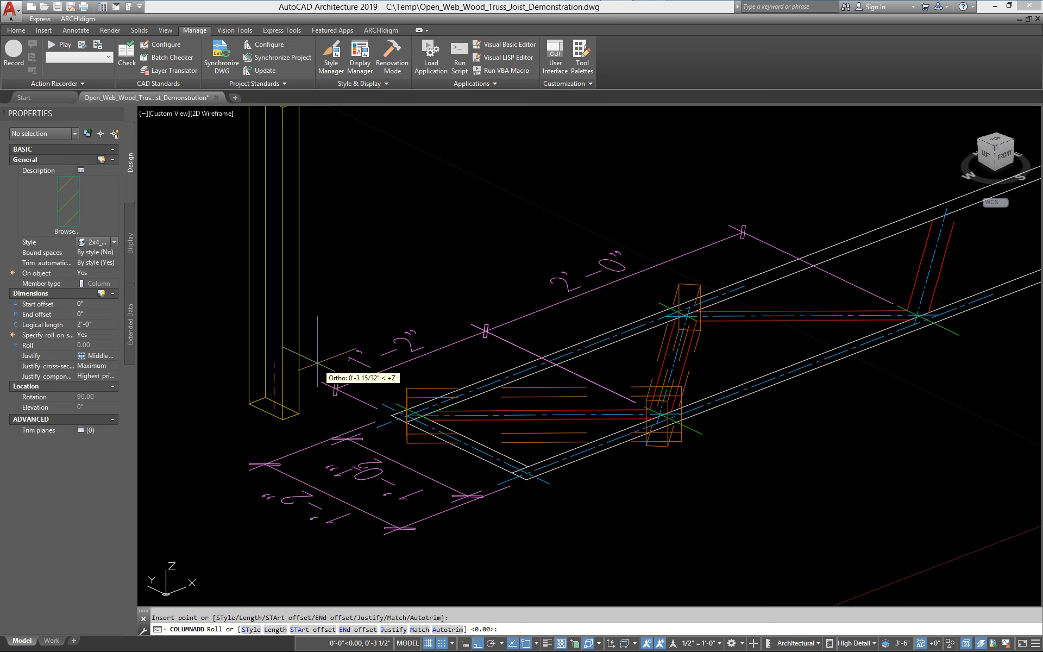
pyautogui.press('Escape')
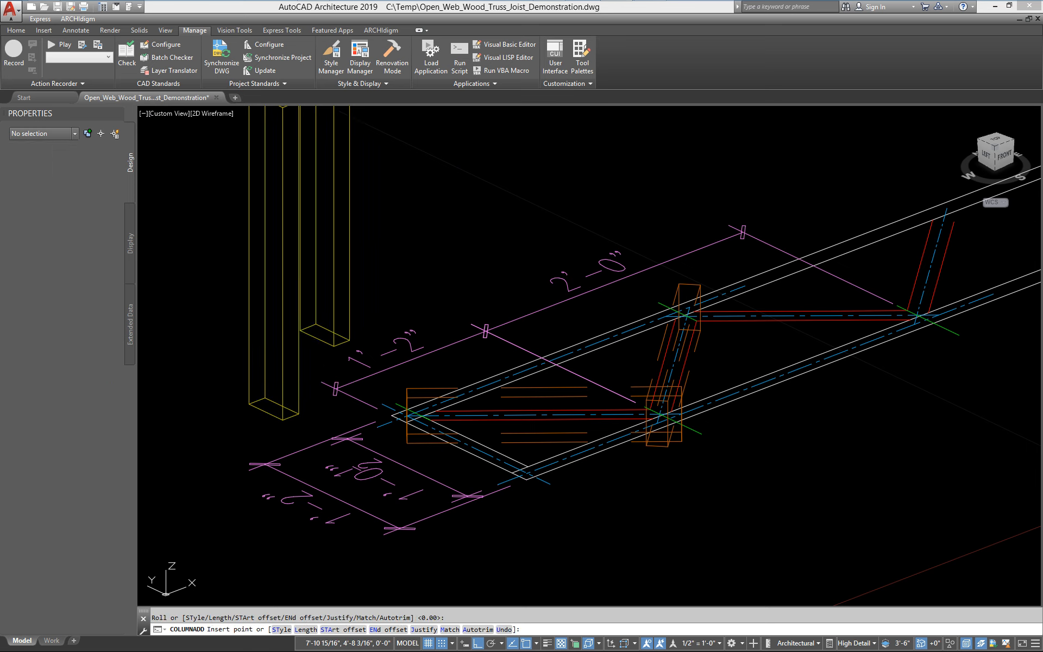
# Rotate the UCS about its X axis and then about its Y axis
pyautogui.write('xa')
pyautogui.press('Return')
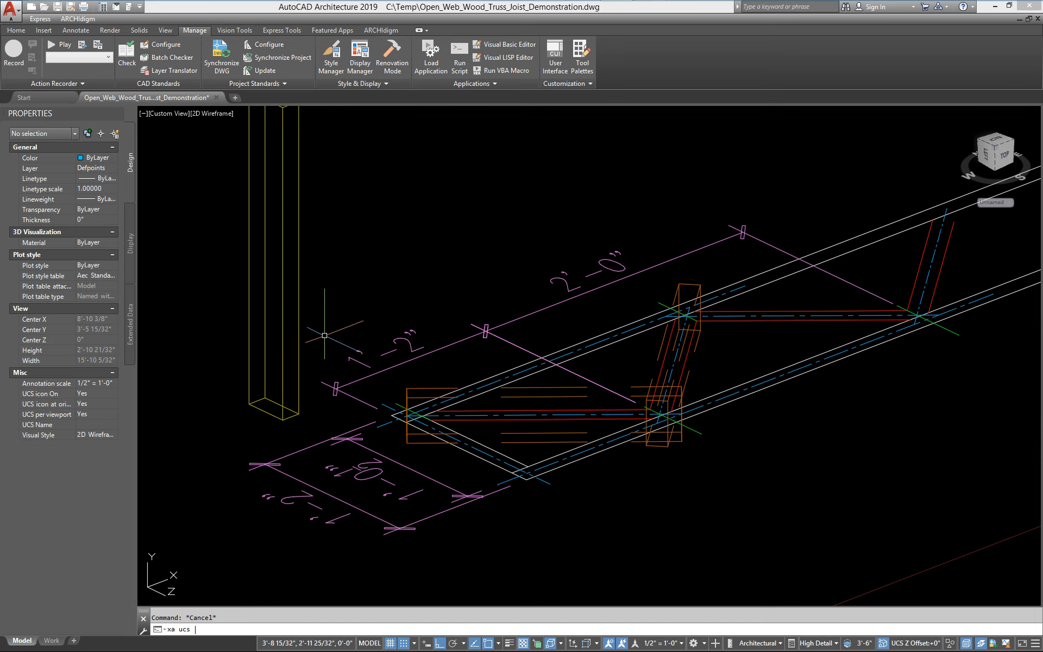
pyautogui.write('y')
pyautogui.press('Return')
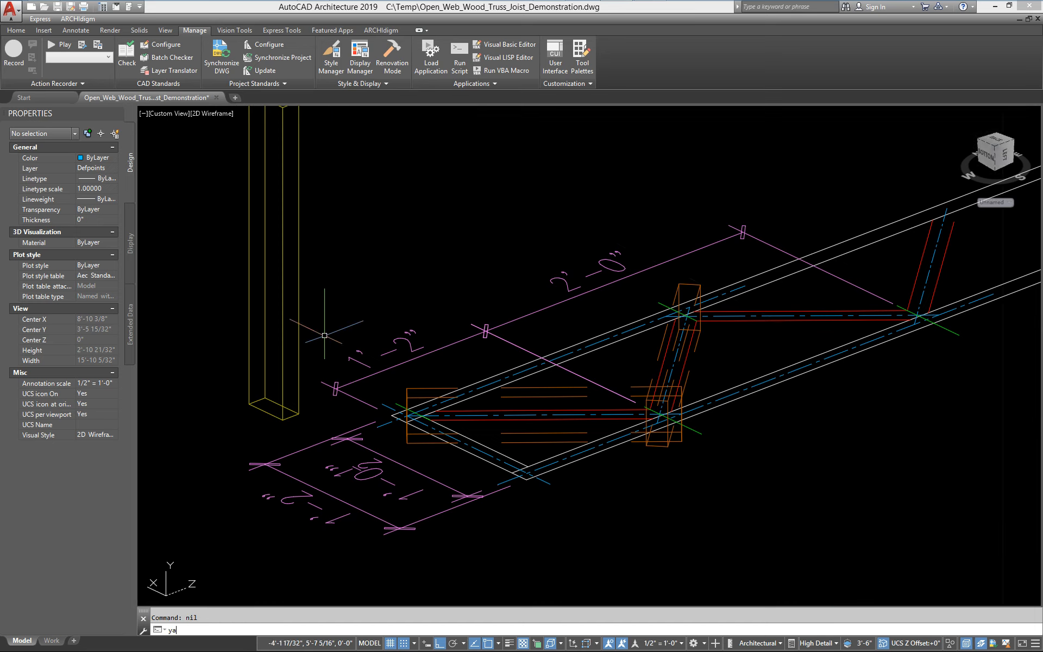
pyautogui.write('ya')
pyautogui.press('Return')
pyautogui.write('y')
pyautogui.press('Return')
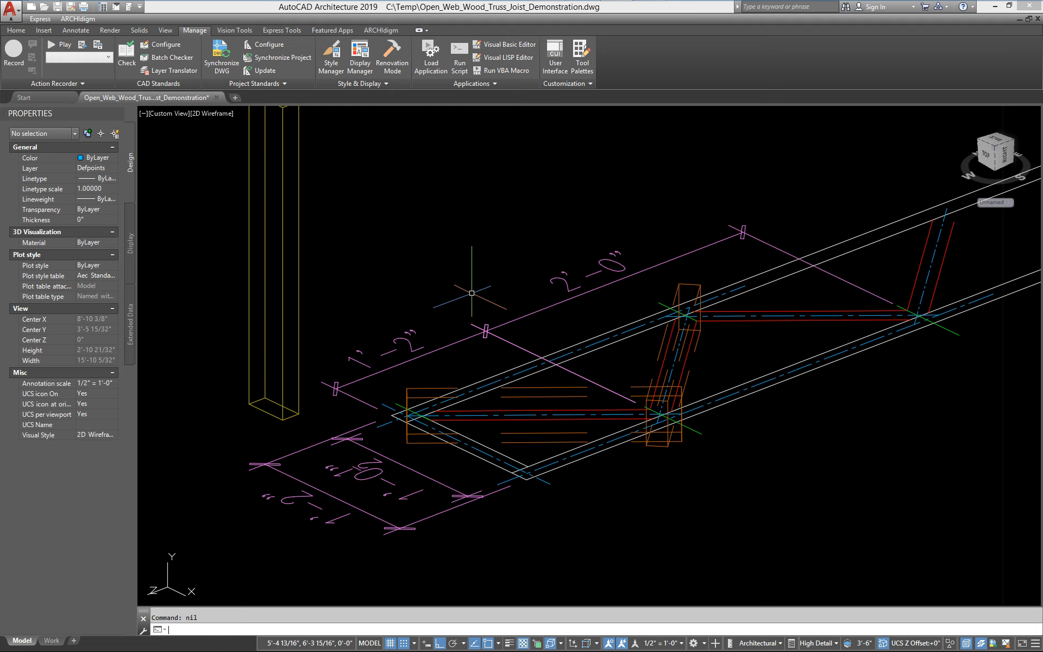
# Rotate the new column about its base so it lies flat in the plane of the truss
pyautogui.write('r')
pyautogui.press('Return')
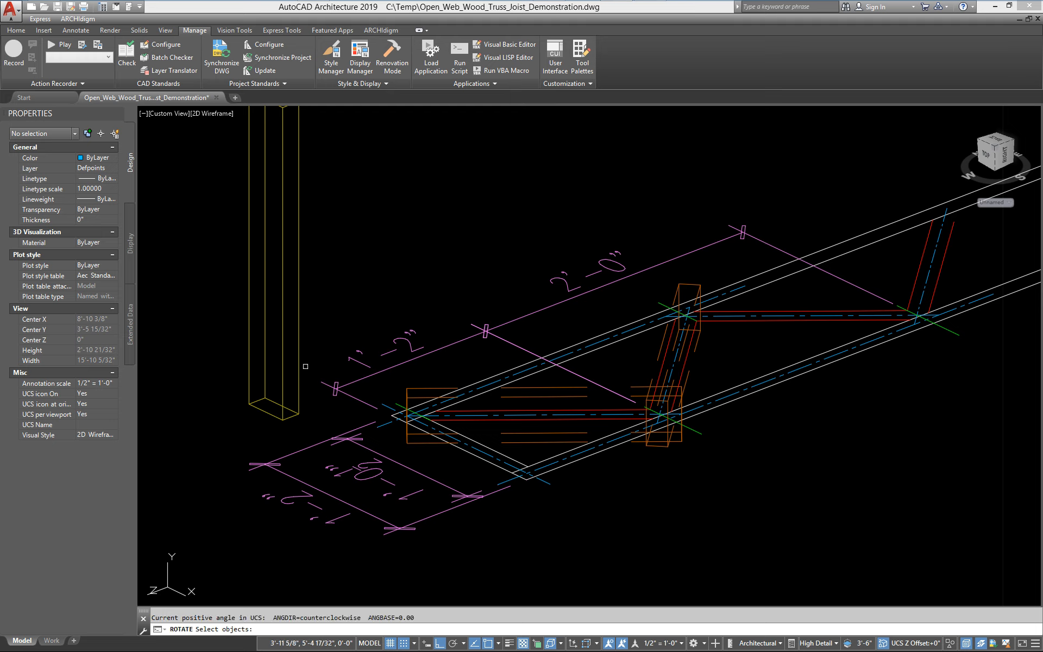
pyautogui.click(275, 419)
pyautogui.write('r')
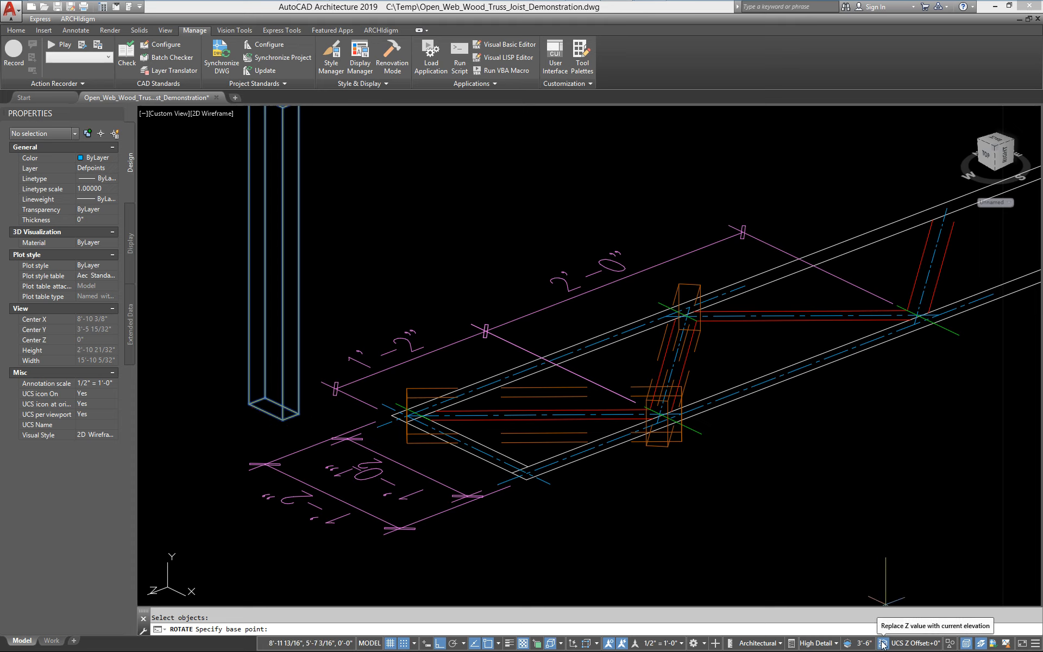
pyautogui.click(282, 419)
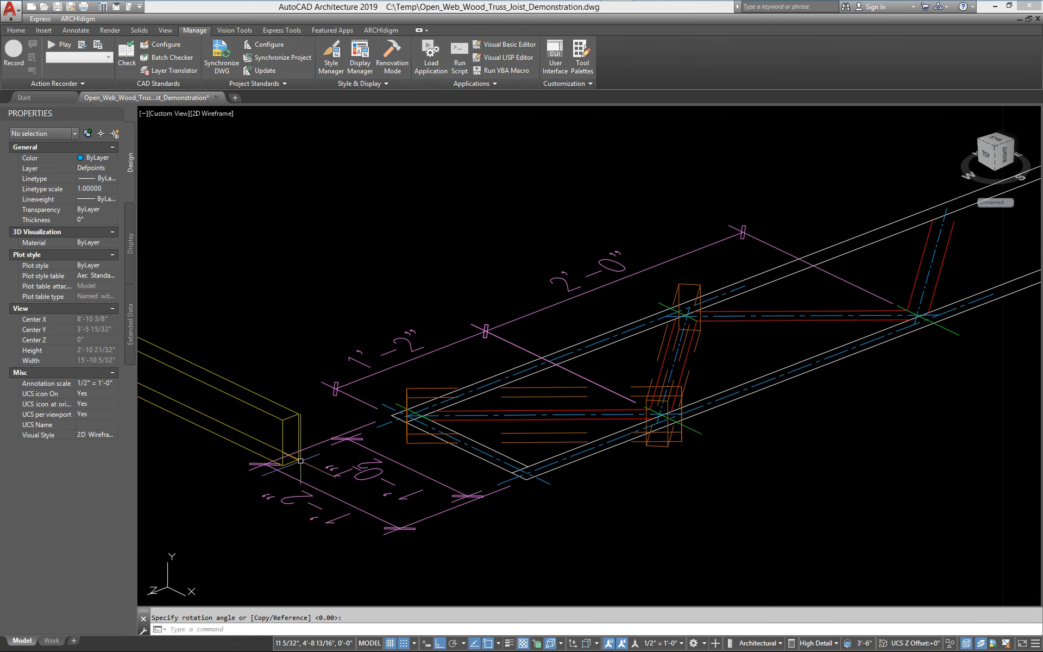
pyautogui.write('m')
pyautogui.press('Return')
# Move the column toward the left end of the truss chords
pyautogui.click(284, 419)
pyautogui.press('Return')
pyautogui.click(283, 420)
pyautogui.scroll(2, 527, 480)
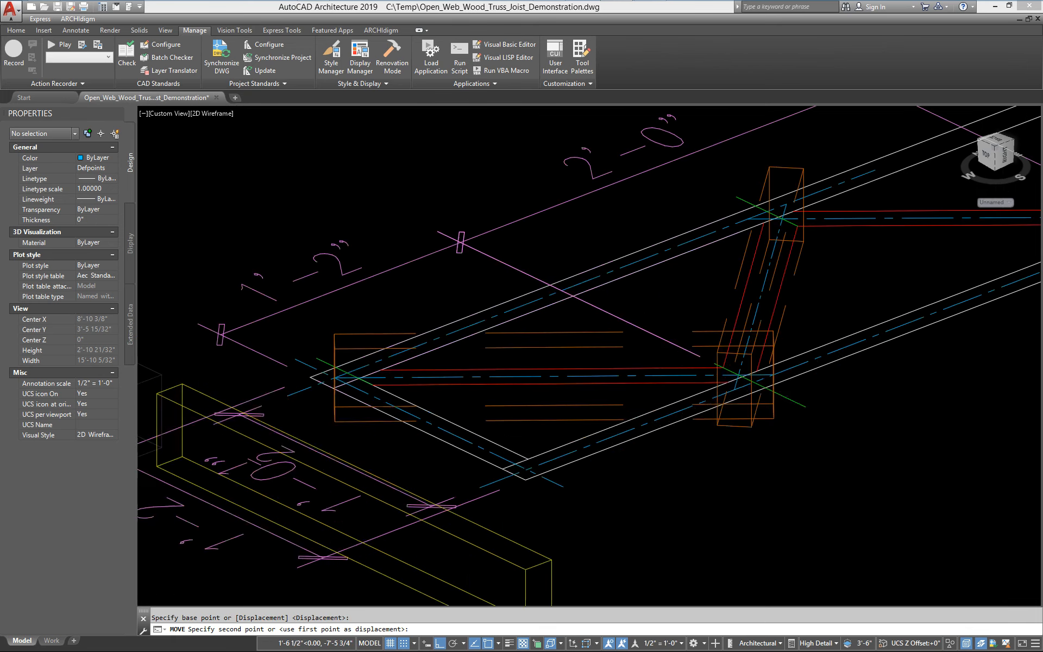
pyautogui.scroll(2, 527, 479)
pyautogui.click(494, 464)
pyautogui.scroll(-4, 512, 474)
pyautogui.moveTo(299, 379); pyautogui.dragTo(337, 376, button='middle')
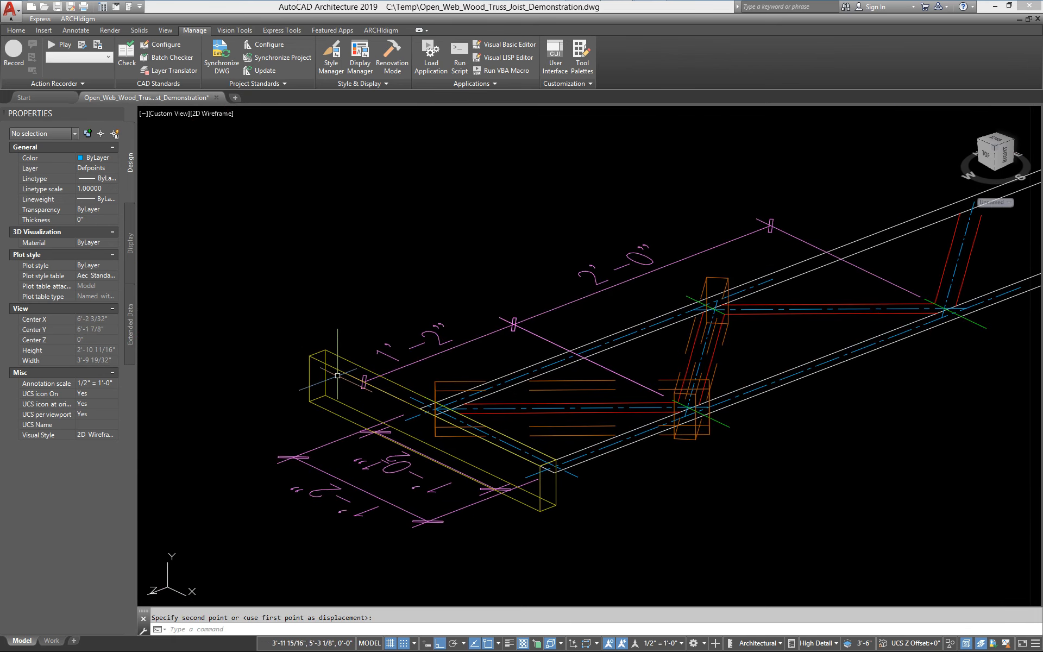
pyautogui.scroll(4, 553, 505)
# Move the column so its end corner snaps onto the corner of the bottom chord
pyautogui.write('m')
pyautogui.press('Return')
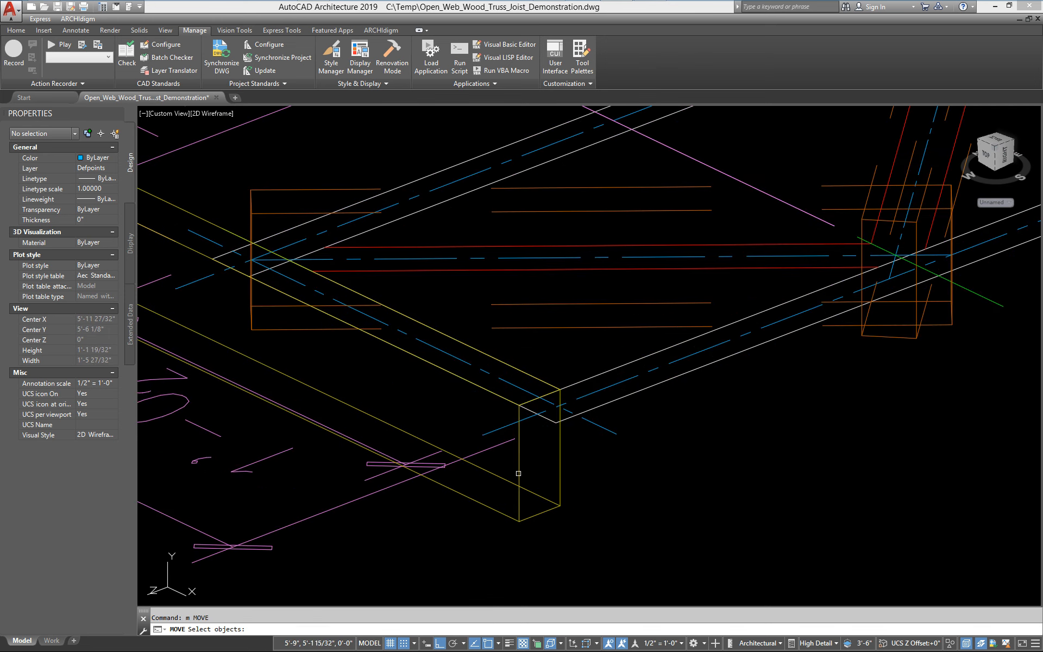
pyautogui.click(518, 473)
pyautogui.press('Return')
pyautogui.click(560, 447)
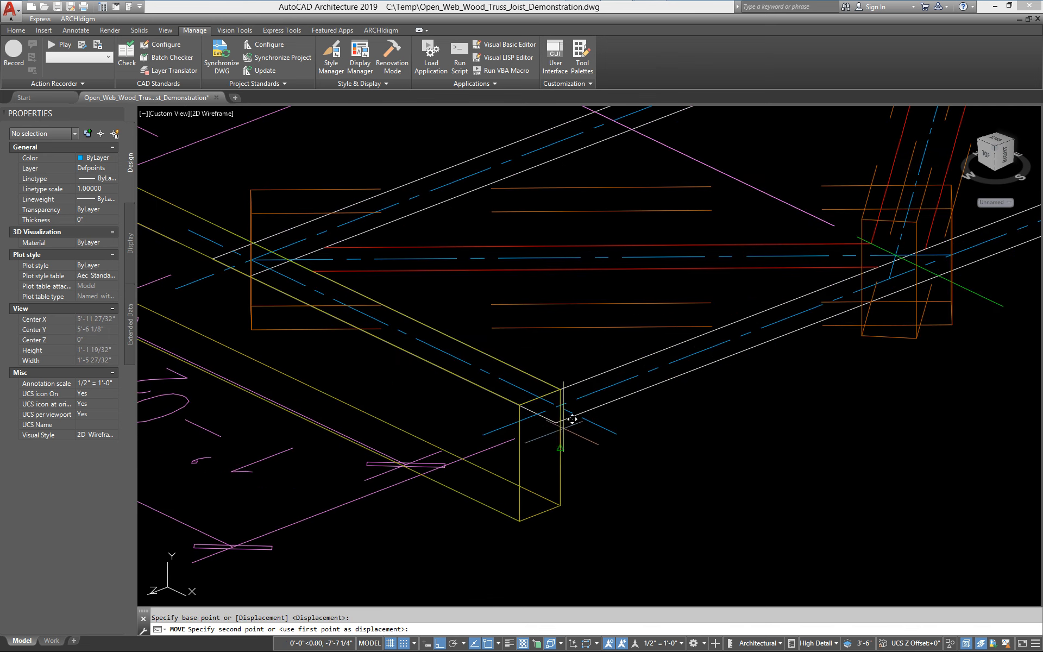
pyautogui.click(565, 392)
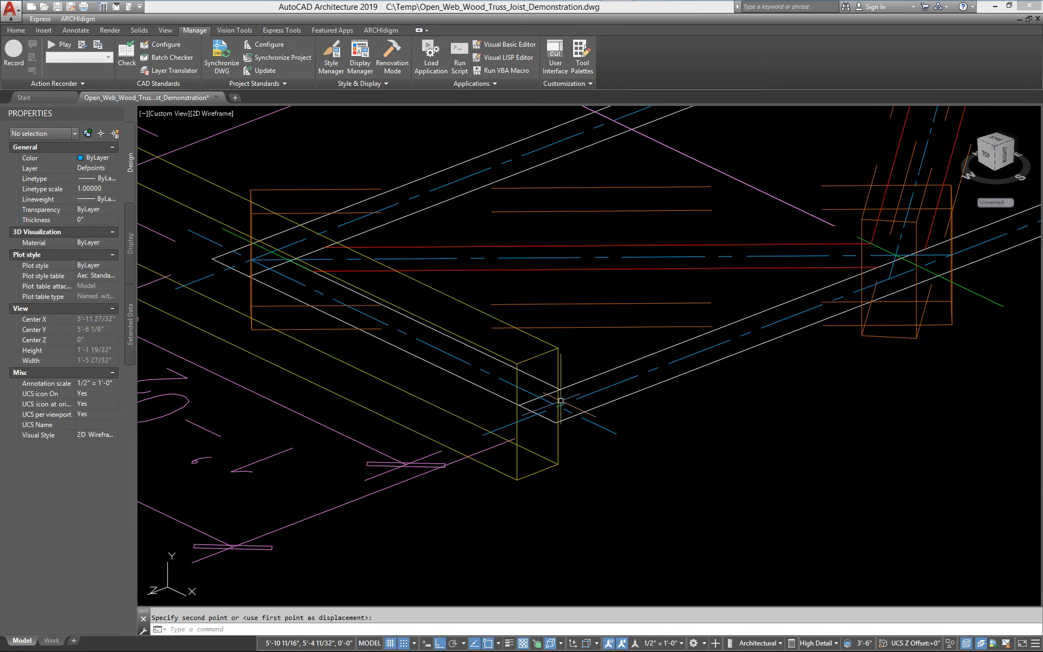
pyautogui.scroll(-4, 488, 366)
# Shorten the column with its end grips to about 11 3/4 in so it spans between the chords
pyautogui.click(513, 379)
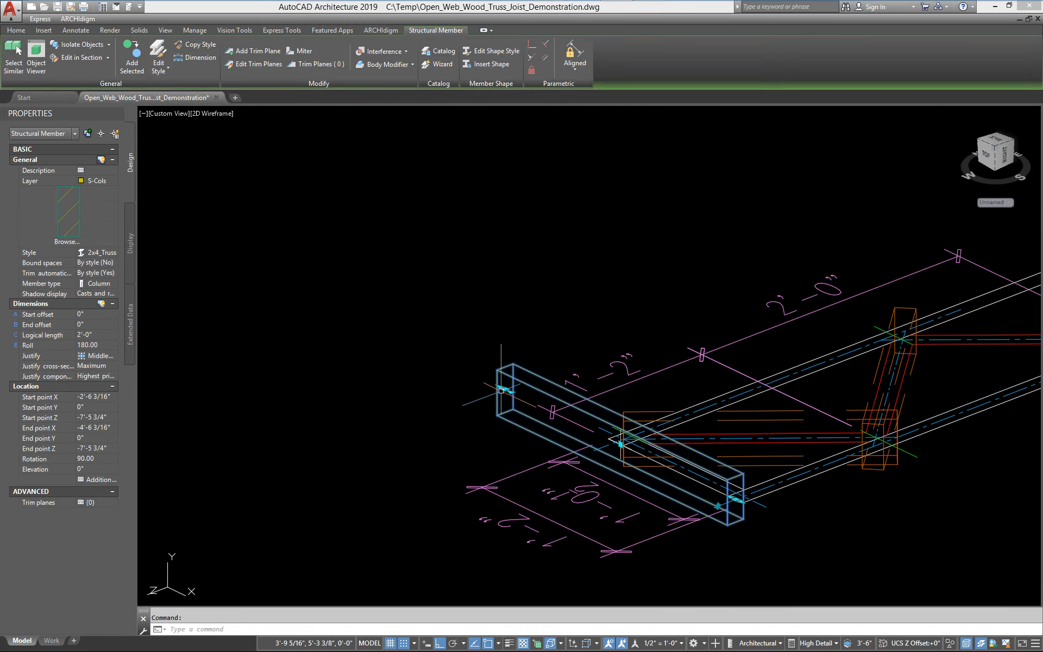
pyautogui.click(500, 387)
pyautogui.moveTo(619, 458); pyautogui.dragTo(479, 445, button='middle')
pyautogui.scroll(2, 479, 446)
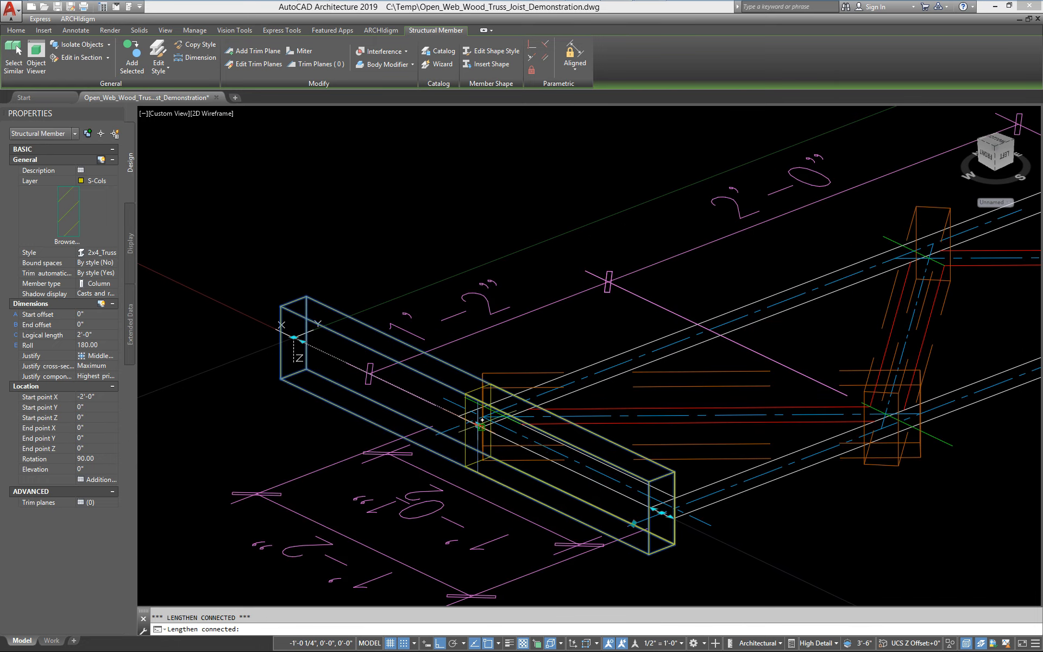
pyautogui.click(478, 421)
pyautogui.moveTo(663, 483); pyautogui.dragTo(547, 458, button='middle')
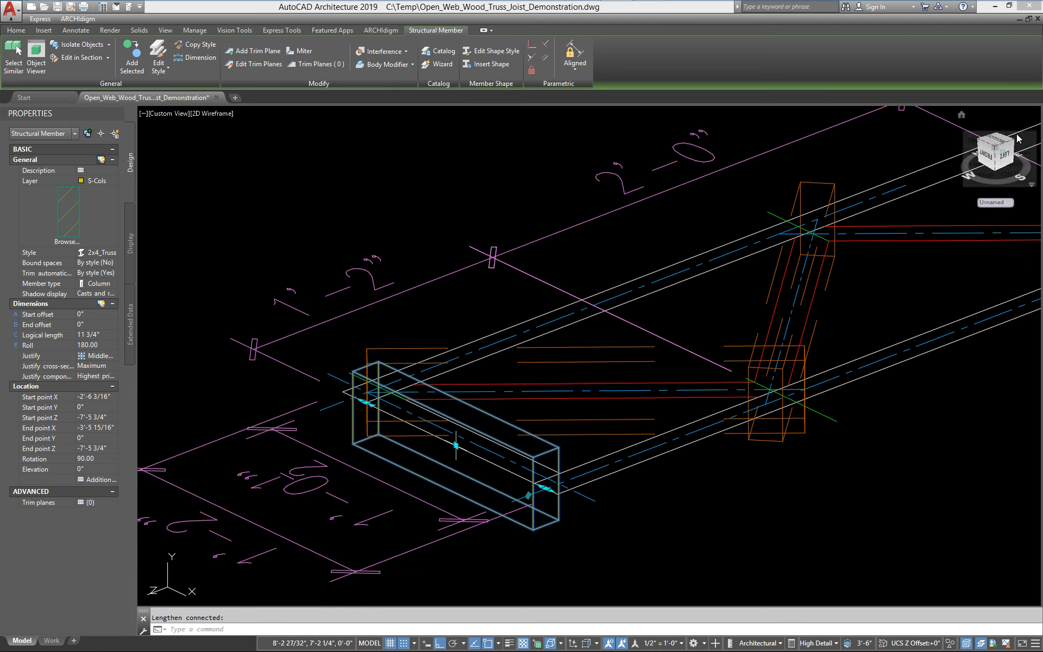
pyautogui.press('Return')
pyautogui.press('Return')
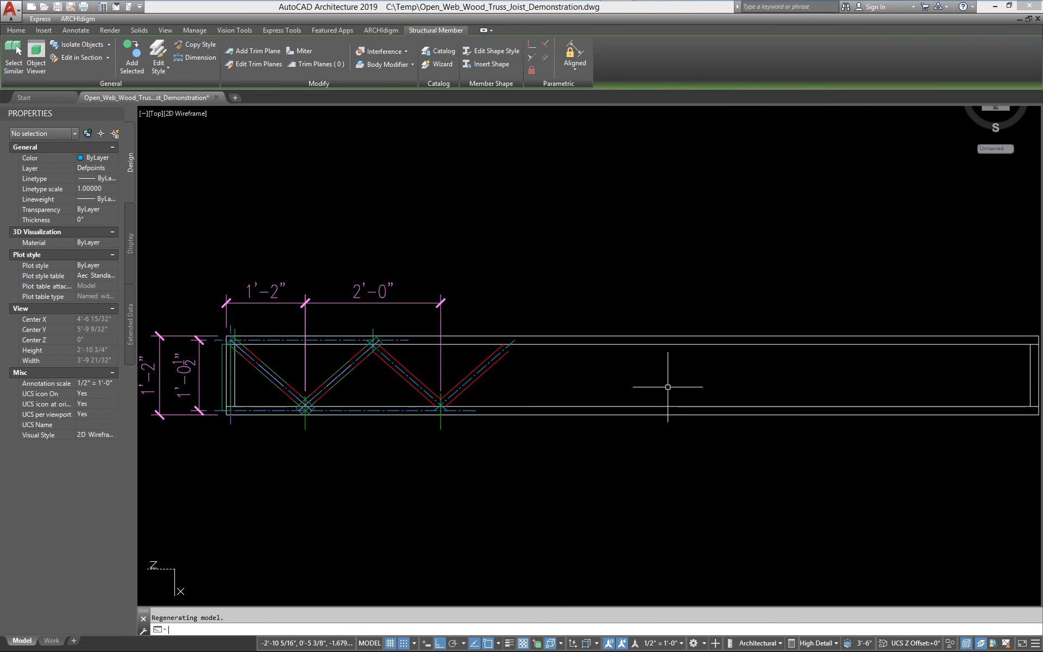
# Reset the UCS to World
pyautogui.write('uw')
pyautogui.press('Return')
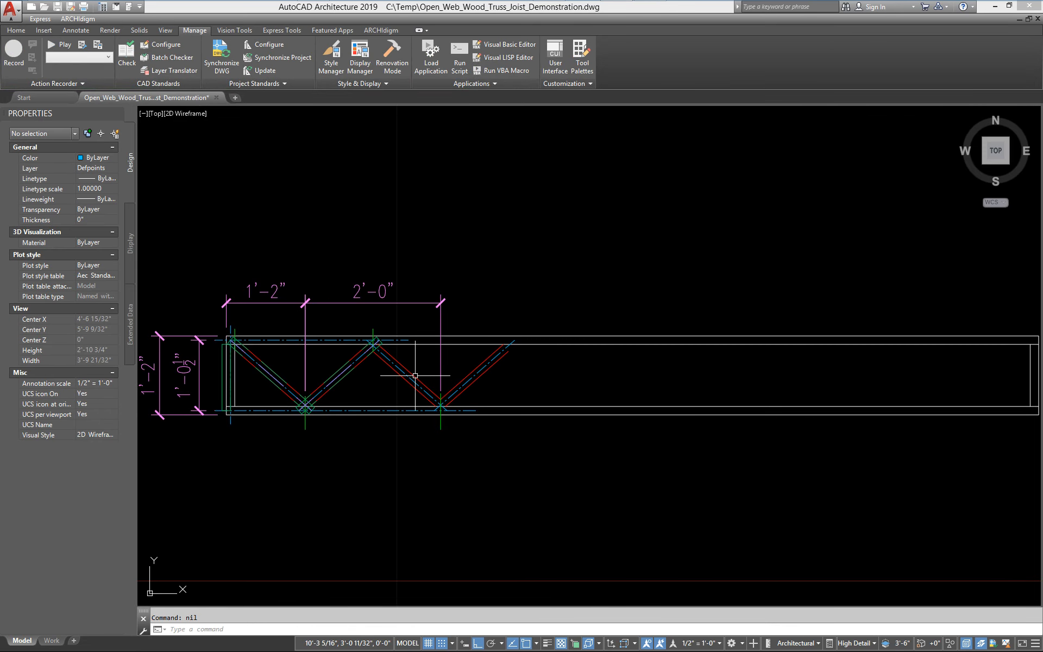
pyautogui.moveTo(163, 411); pyautogui.dragTo(411, 430, button='middle')
pyautogui.scroll(3, 429, 428)
pyautogui.scroll(2, 543, 435)
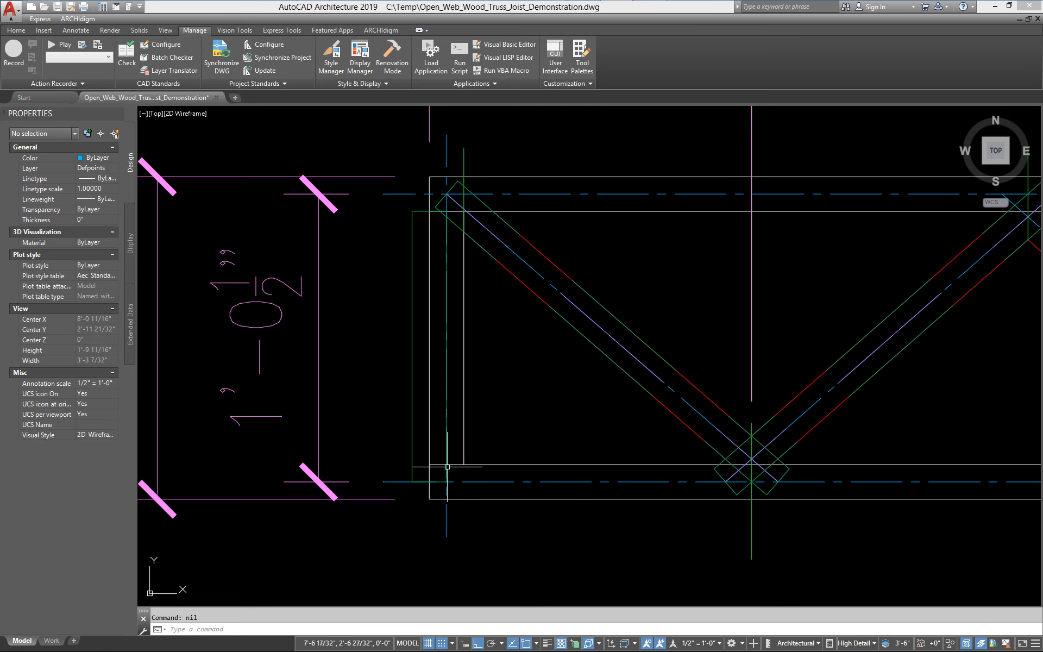
pyautogui.scroll(2, 457, 445)
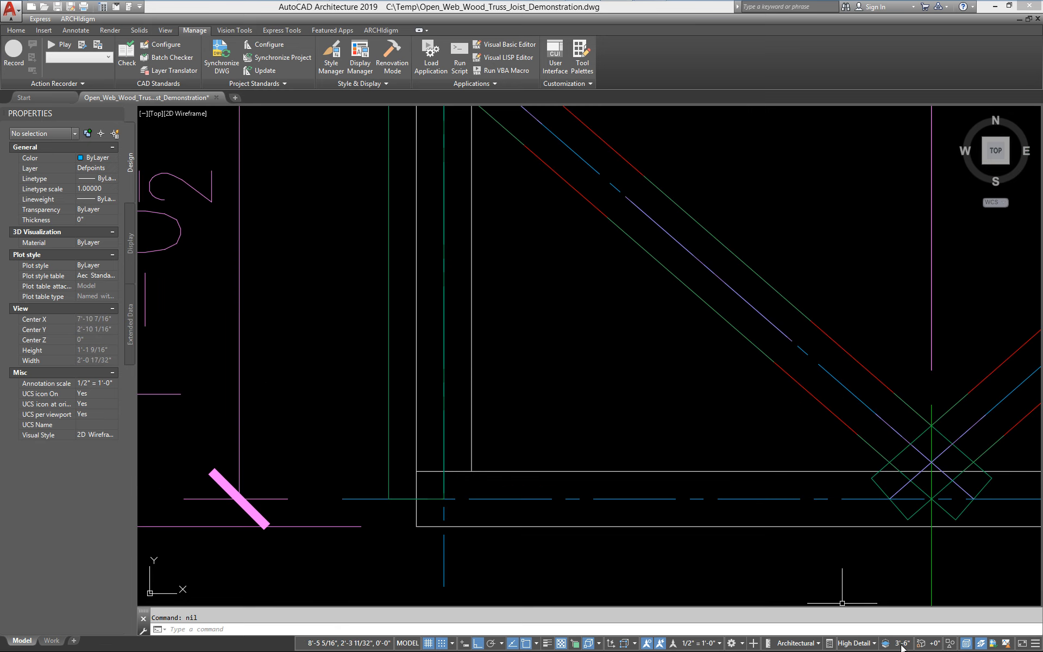
# Move the column right so its outer edge aligns with the end of the chords
pyautogui.write('m')
pyautogui.press('Return')
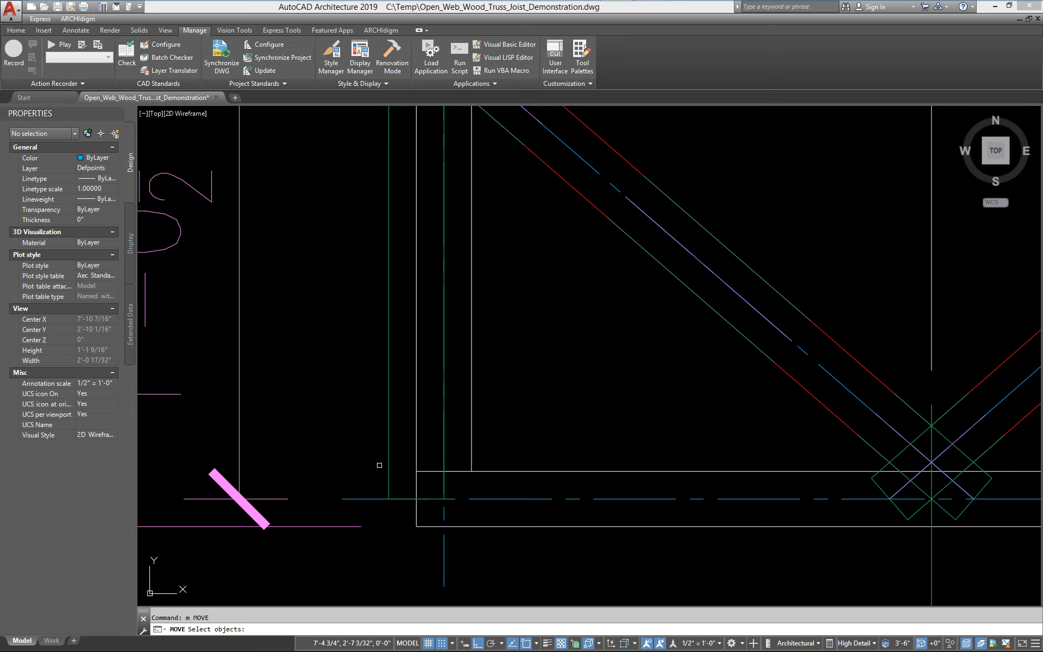
pyautogui.click(388, 466)
pyautogui.press('Return')
pyautogui.click(389, 471)
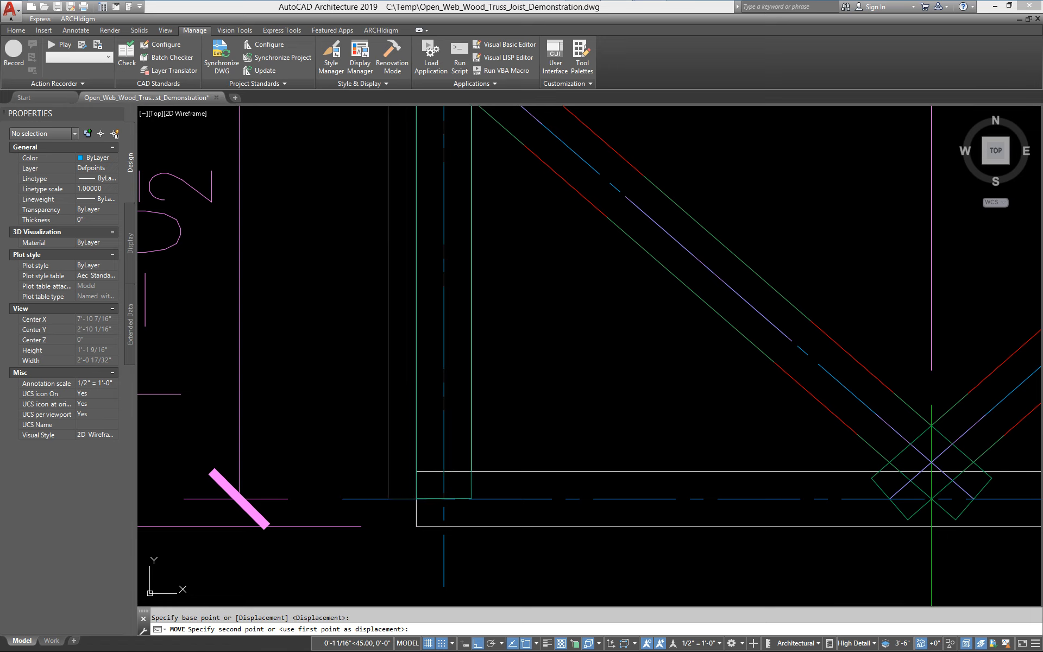
pyautogui.click(416, 471)
pyautogui.moveTo(521, 469); pyautogui.dragTo(509, 599, button='middle')
pyautogui.moveTo(519, 232); pyautogui.dragTo(519, 331, button='middle')
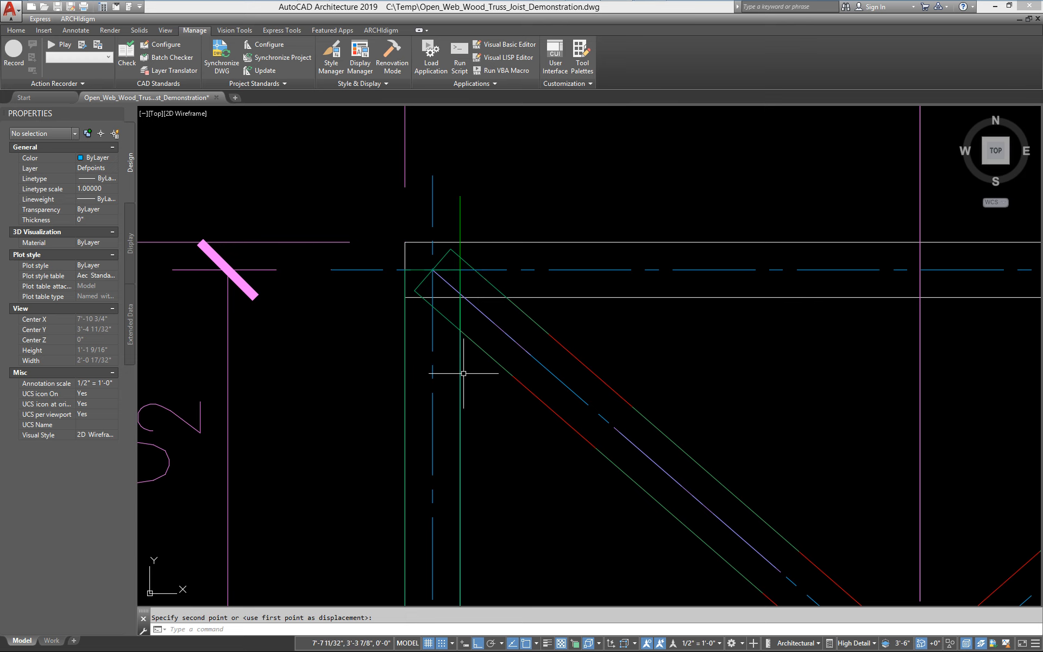
# Pull the column's top end grip down to the top chord's inner edge, making it 11 in long
pyautogui.click(433, 269)
pyautogui.click(432, 267)
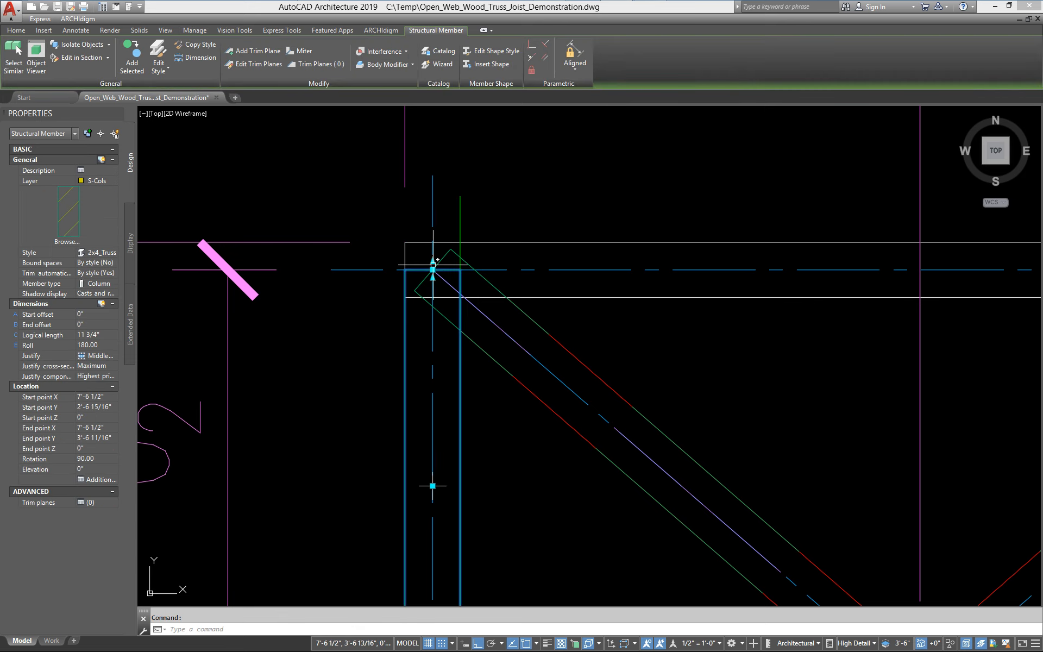
pyautogui.click(432, 266)
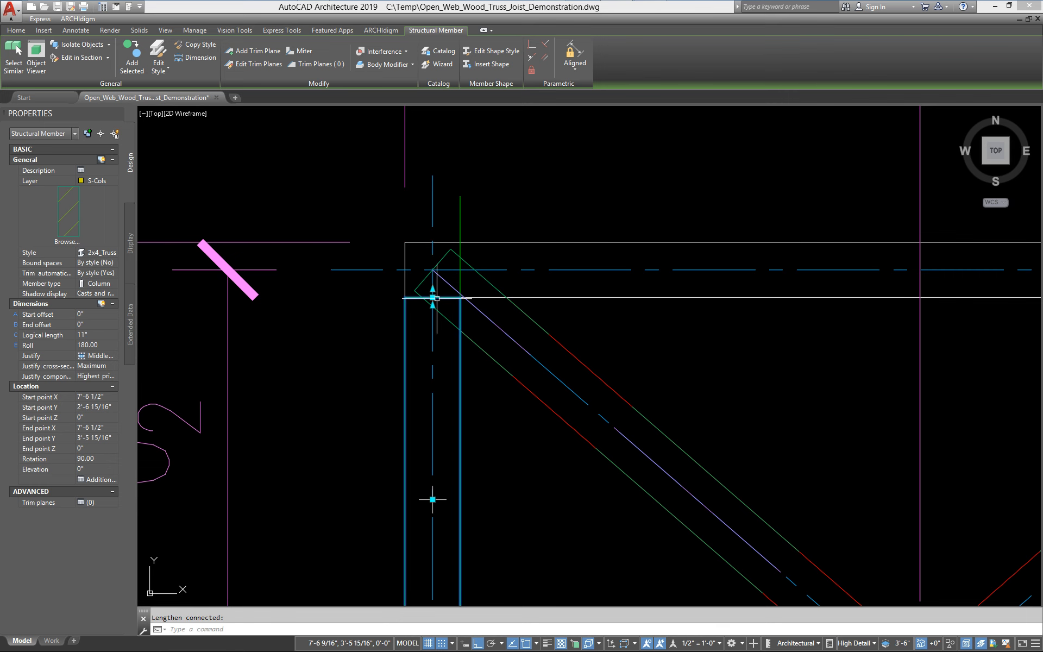
pyautogui.scroll(-4, 510, 360)
pyautogui.moveTo(469, 397); pyautogui.dragTo(394, 401, button='middle')
pyautogui.press('Escape')
pyautogui.press('Escape')
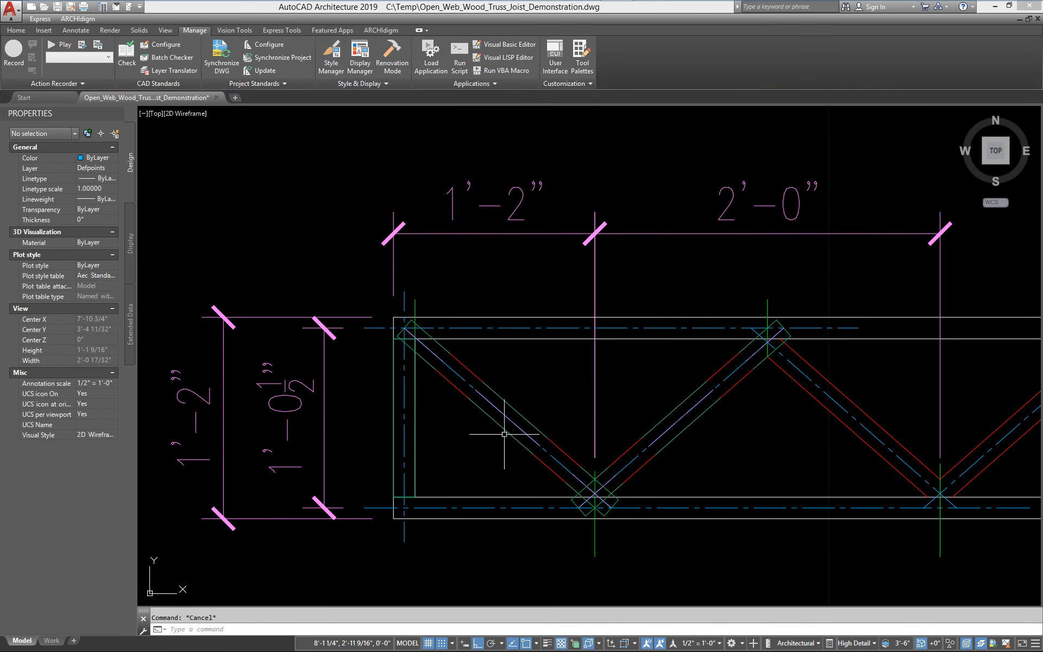
# Orbit the model to inspect the end column in 3D, then return to plan view
pyautogui.keyDown('shift'); pyautogui.moveTo(504, 434); pyautogui.dragTo(570, 456, button='middle'); pyautogui.keyUp('shift')
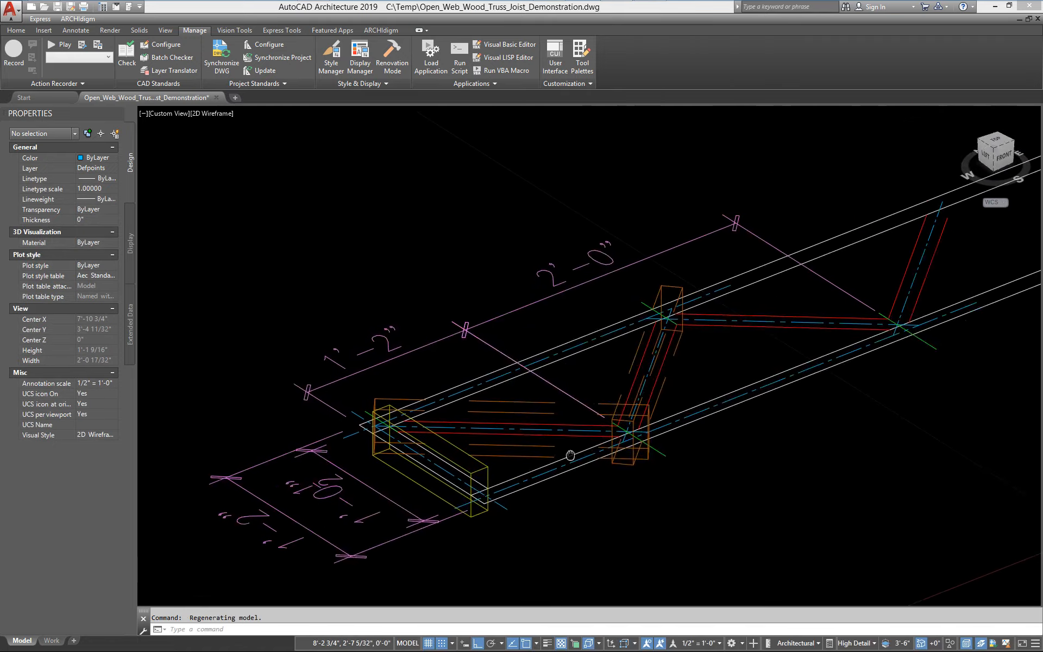
pyautogui.scroll(-3, 570, 455)
pyautogui.scroll(5, 440, 456)
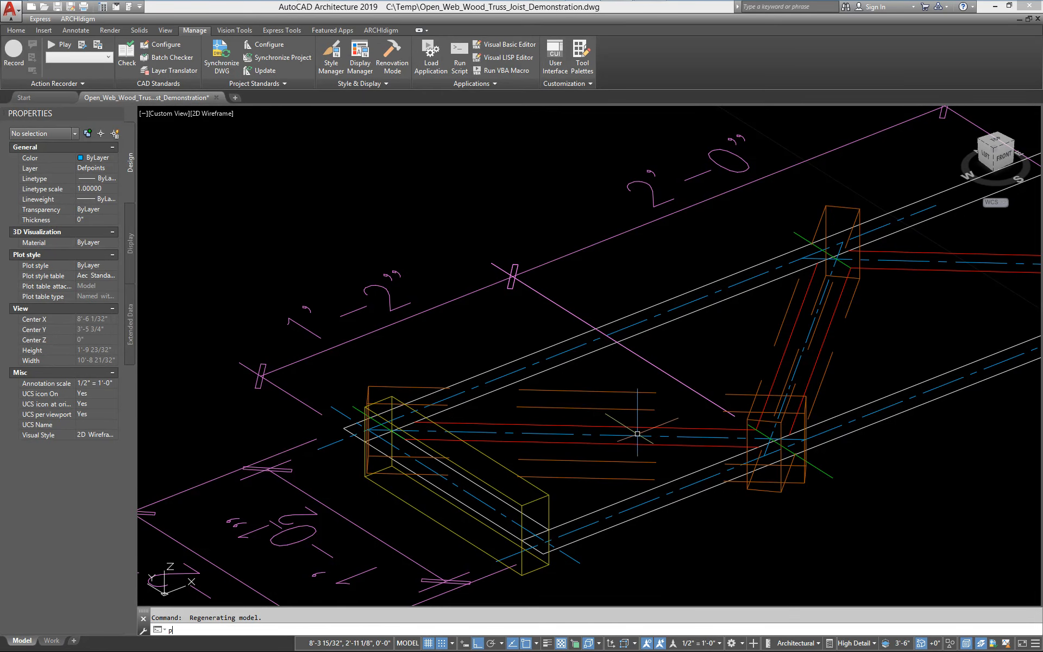
pyautogui.write('lan')
pyautogui.press('Return')
pyautogui.press('Return')
pyautogui.scroll(5, 631, 415)
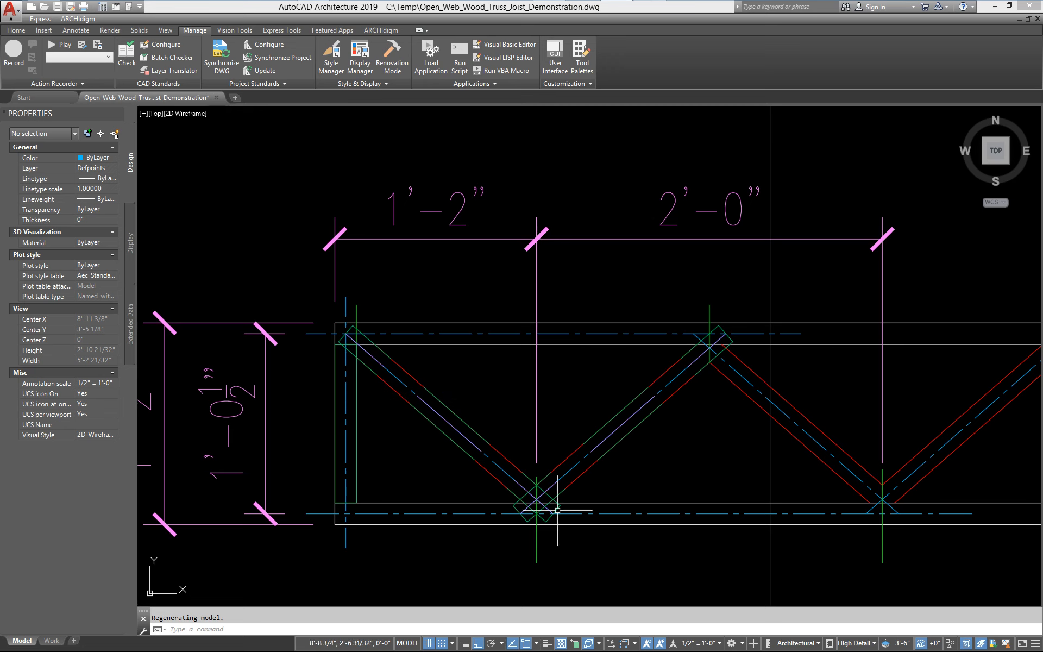
# Select the first diagonal web and start editing its trim planes, adding a trim plane at its top end
pyautogui.scroll(4, 526, 518)
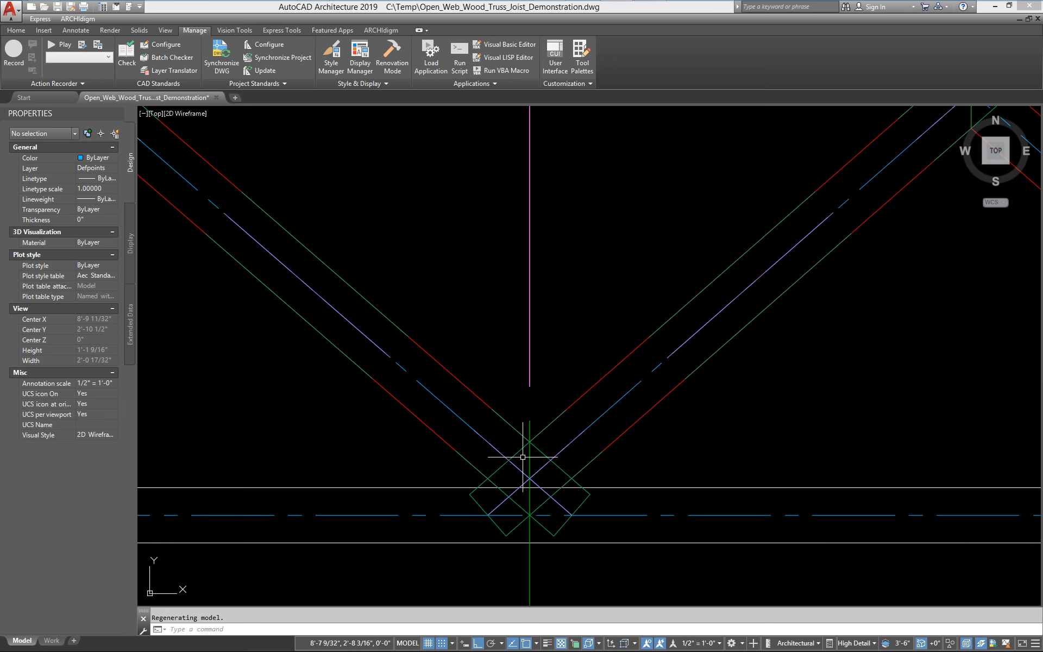
pyautogui.scroll(-2, 542, 514)
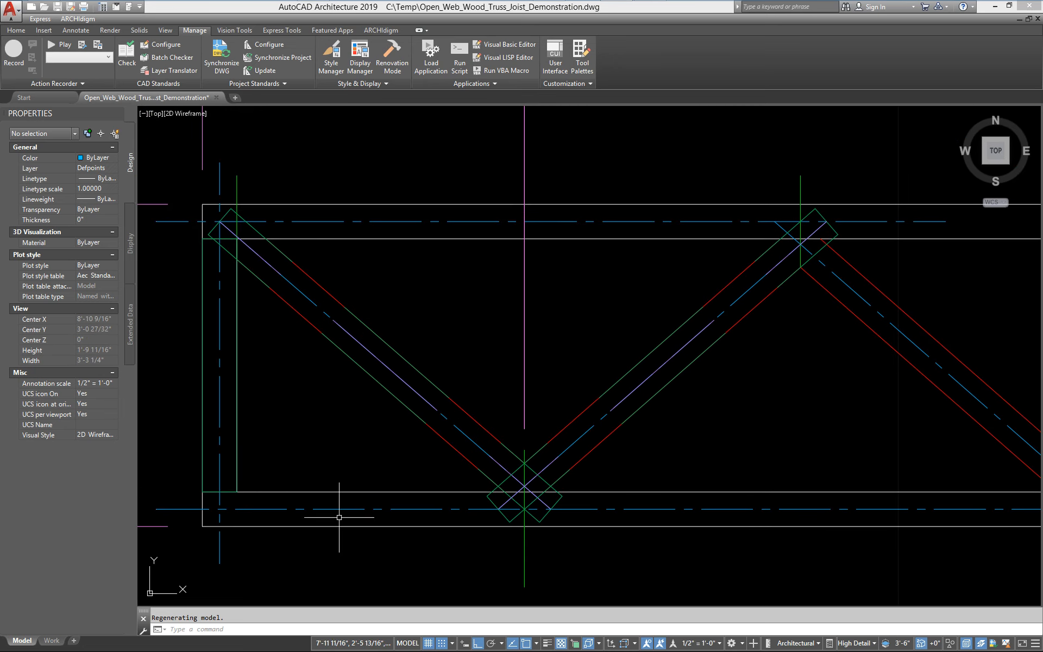
pyautogui.scroll(-2, 338, 516)
pyautogui.click(373, 422)
pyautogui.rightClick(373, 423)
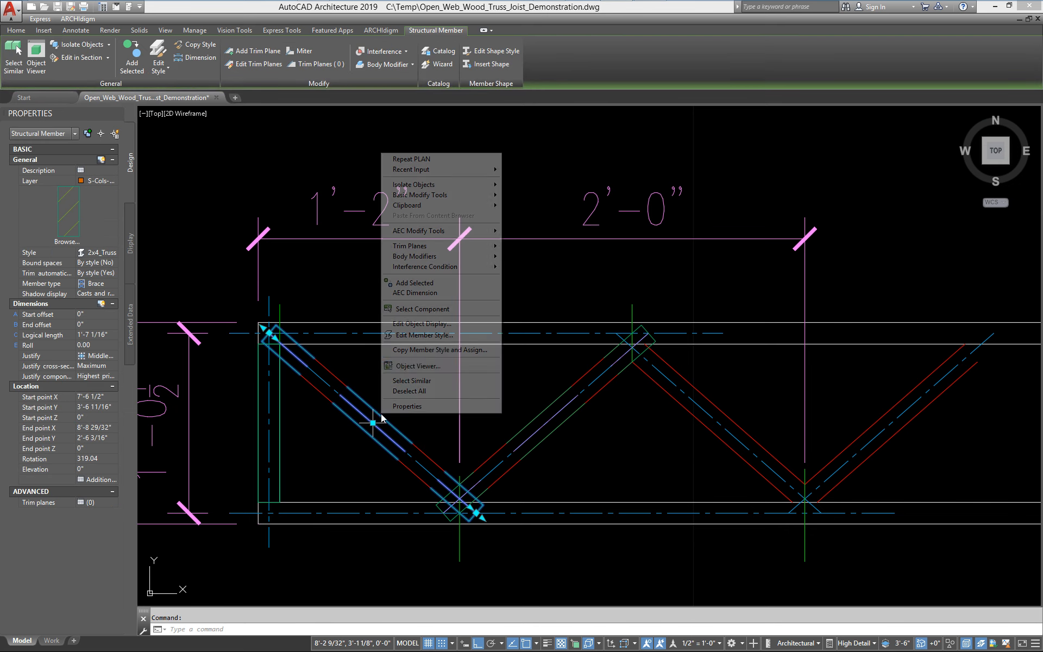
pyautogui.moveTo(423, 247)
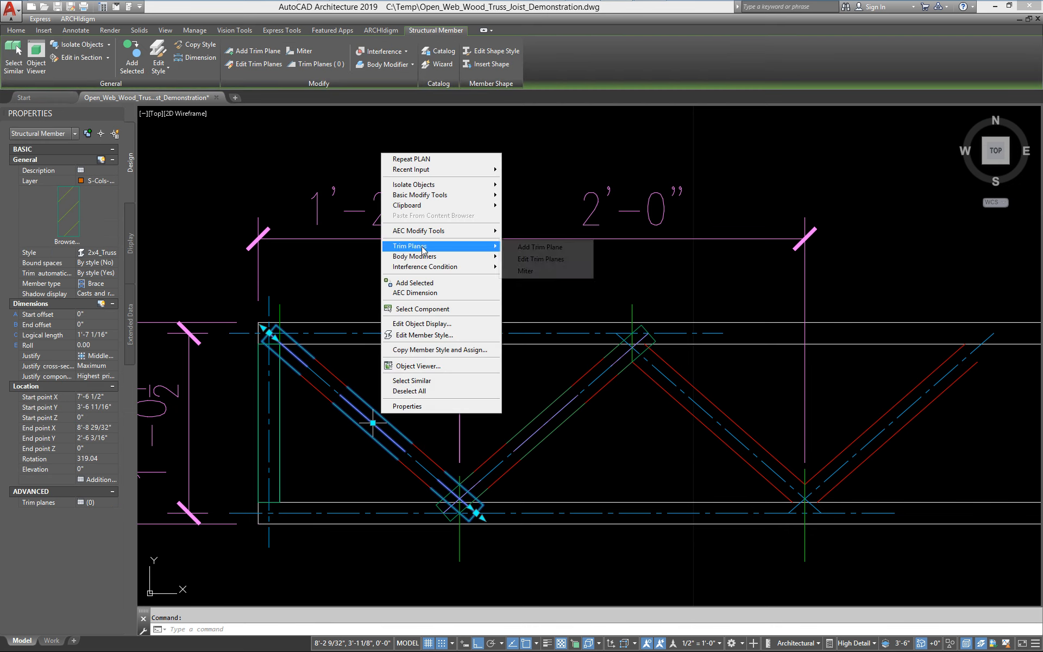
pyautogui.click(552, 260)
pyautogui.scroll(8, 260, 334)
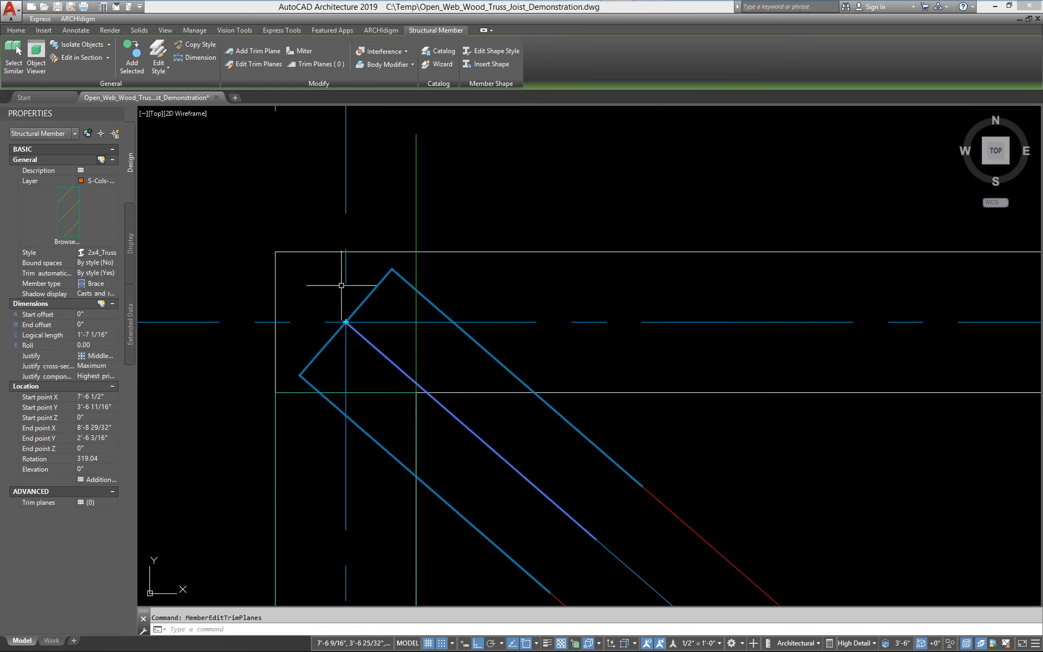
pyautogui.moveTo(361, 312); pyautogui.dragTo(335, 247, button='middle')
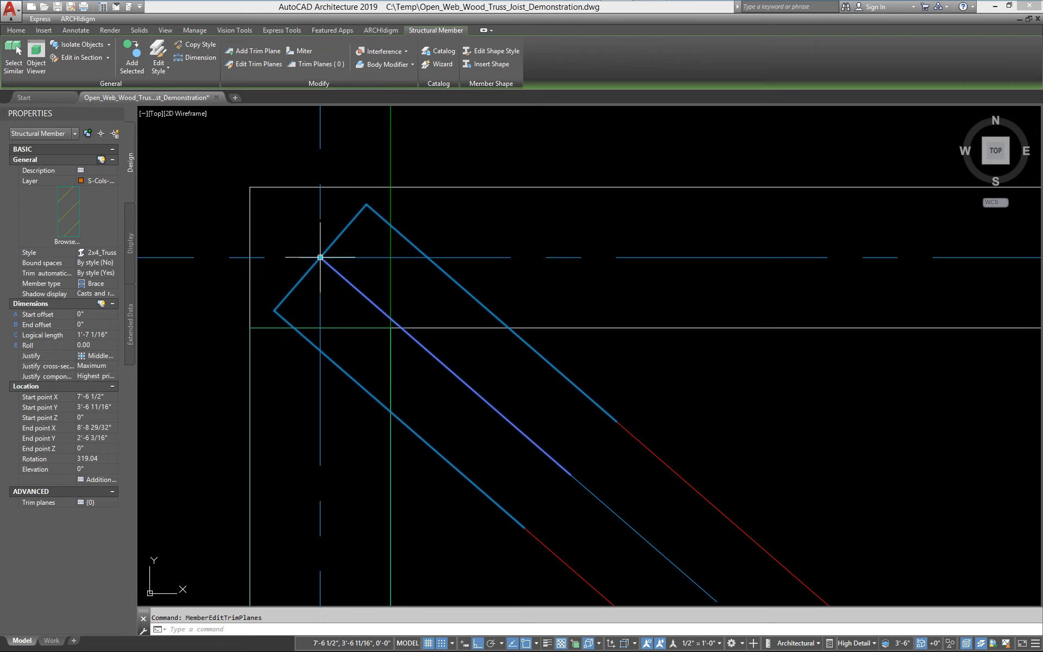
pyautogui.click(320, 257)
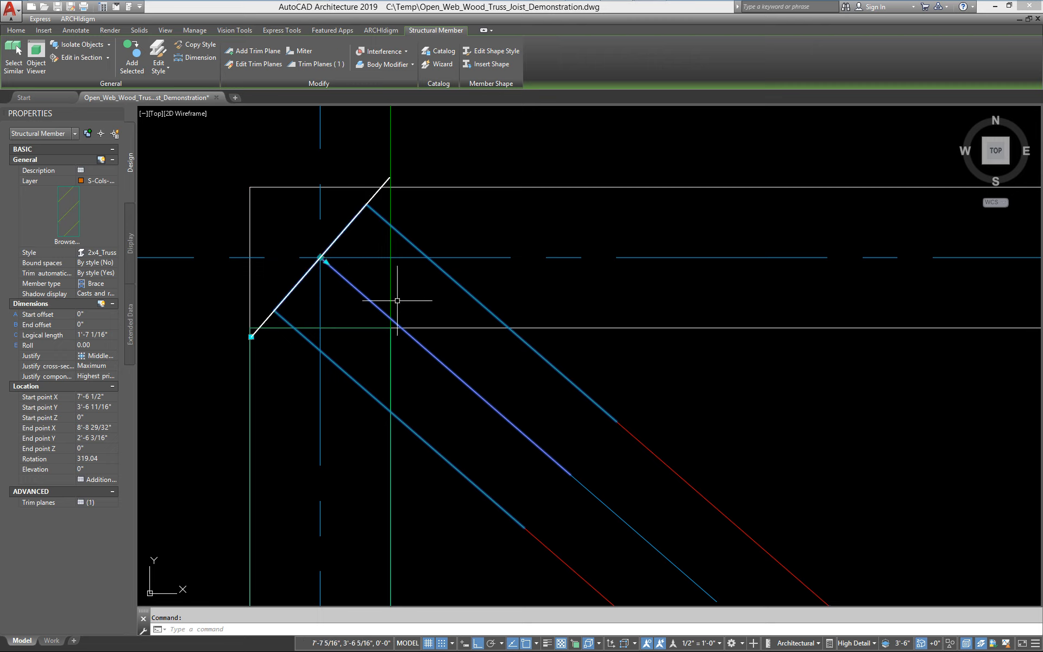
# Move and rotate that trim plane so it lies horizontally along the top chord's inner edge
pyautogui.click(321, 257)
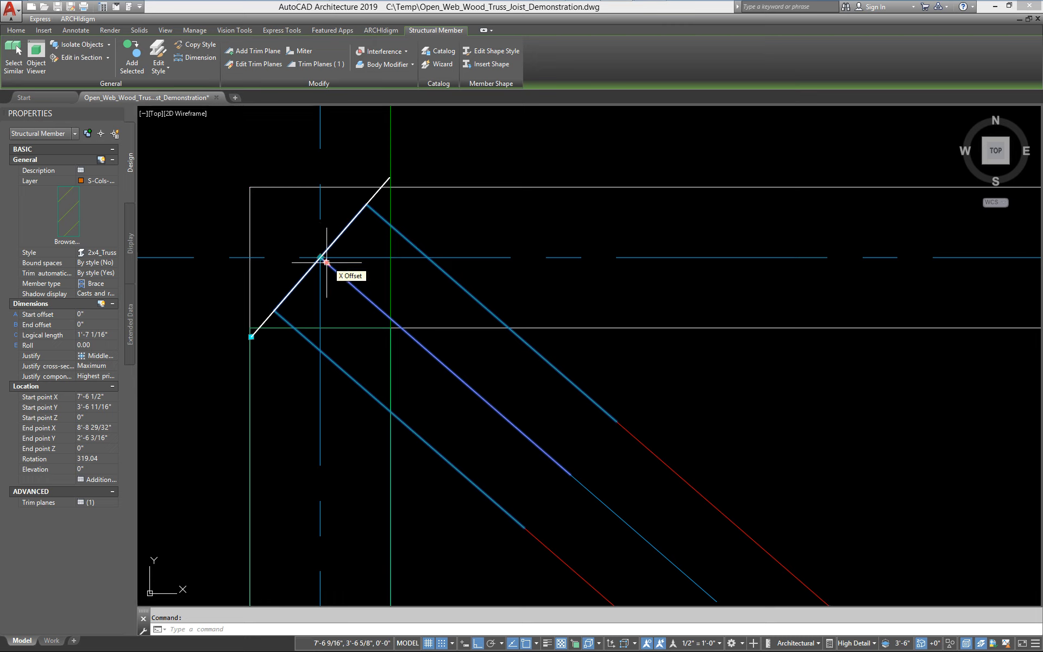
pyautogui.click(320, 257)
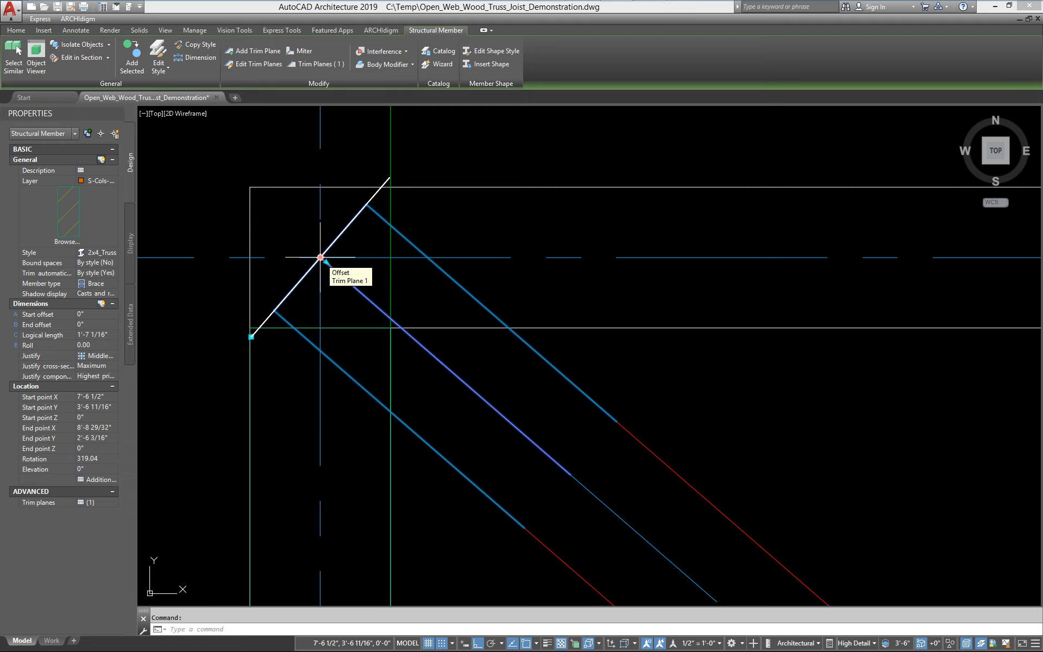
pyautogui.click(326, 262)
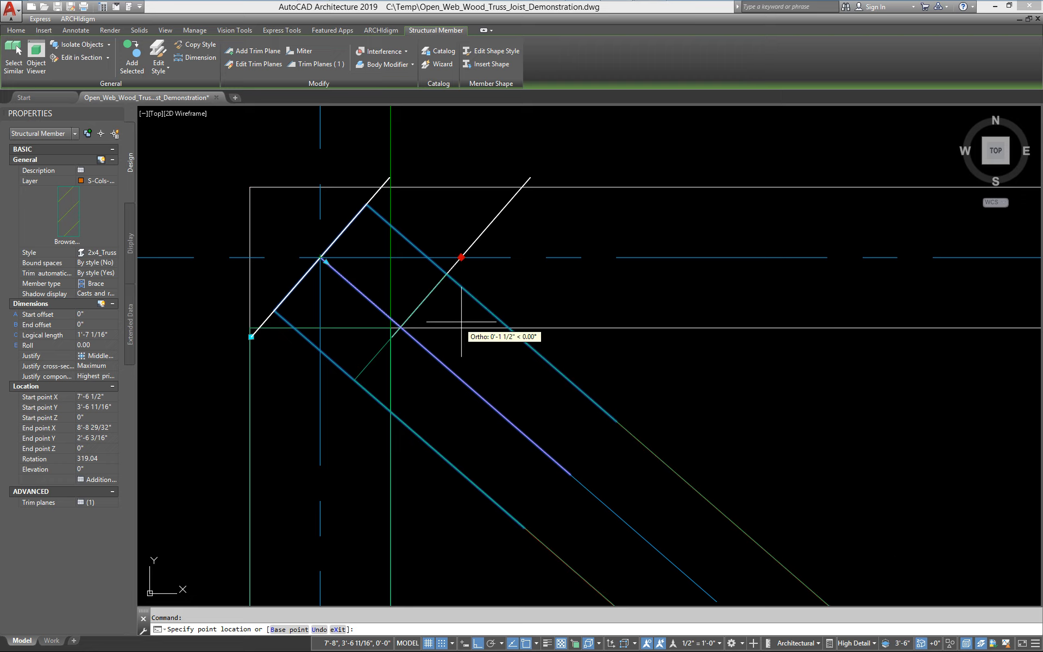
pyautogui.click(402, 328)
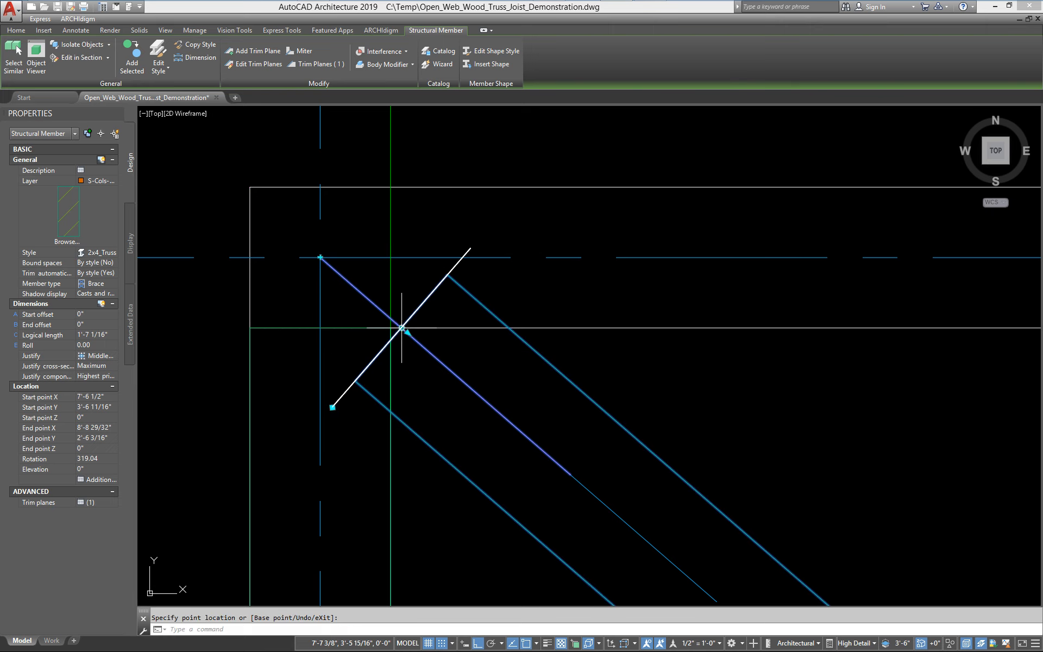
pyautogui.click(332, 407)
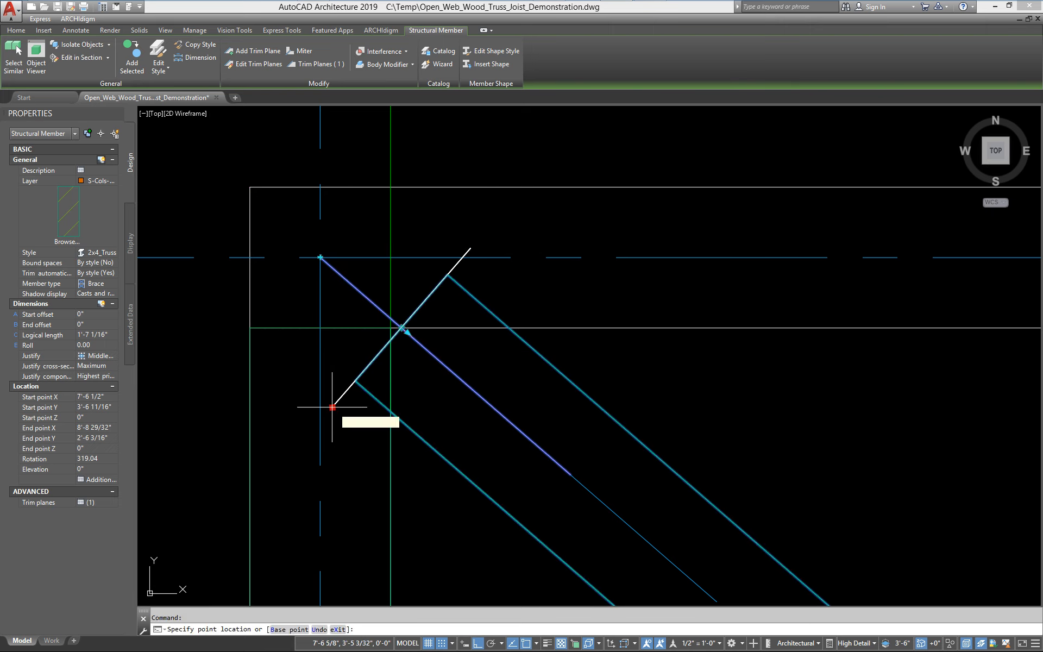
pyautogui.click(274, 328)
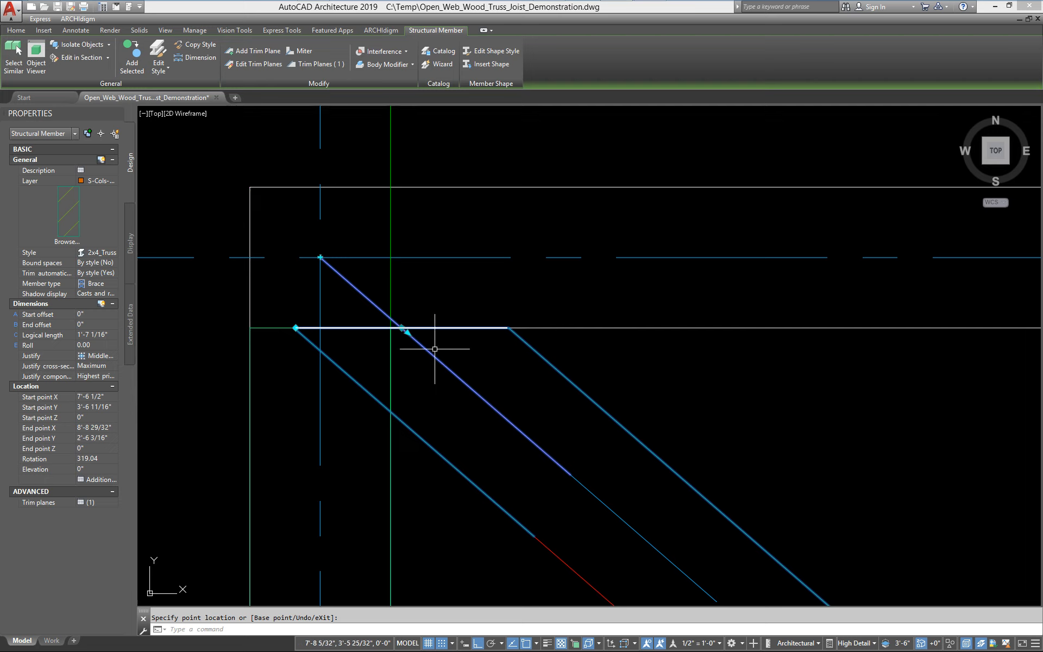
# Add a second trim plane at the web's top end and rotate it vertical along the end column's inner face
pyautogui.click(320, 257)
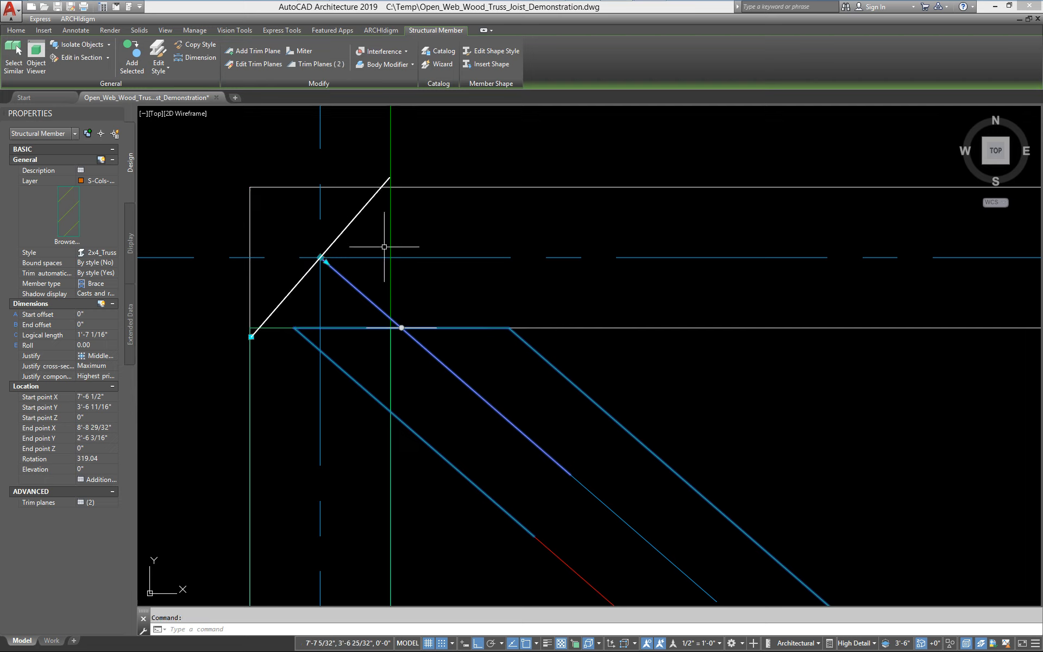
pyautogui.click(320, 257)
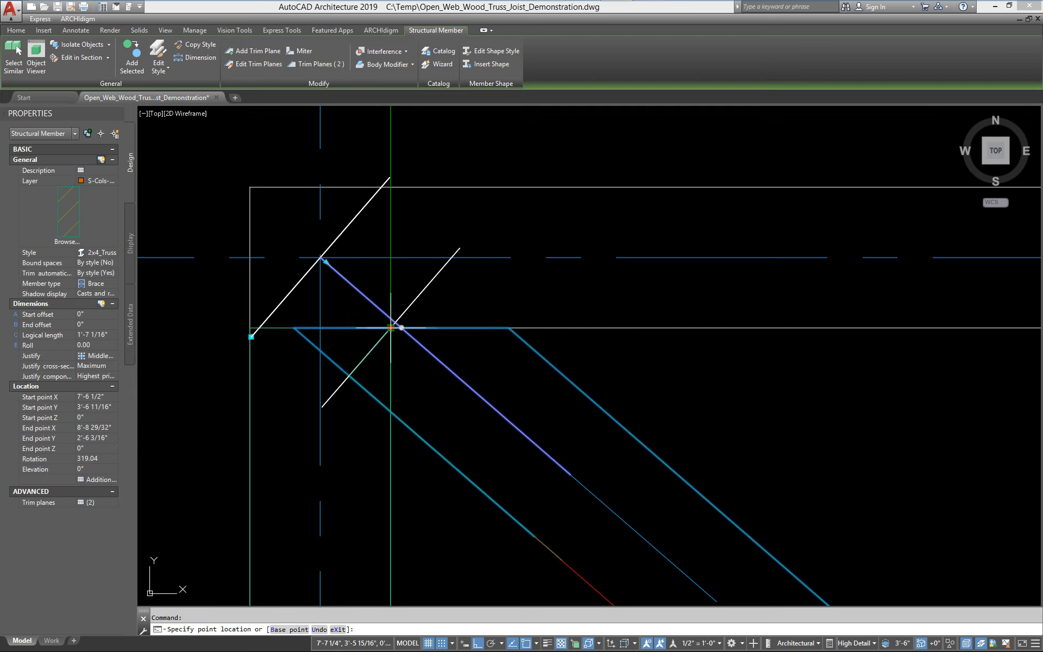
pyautogui.click(322, 397)
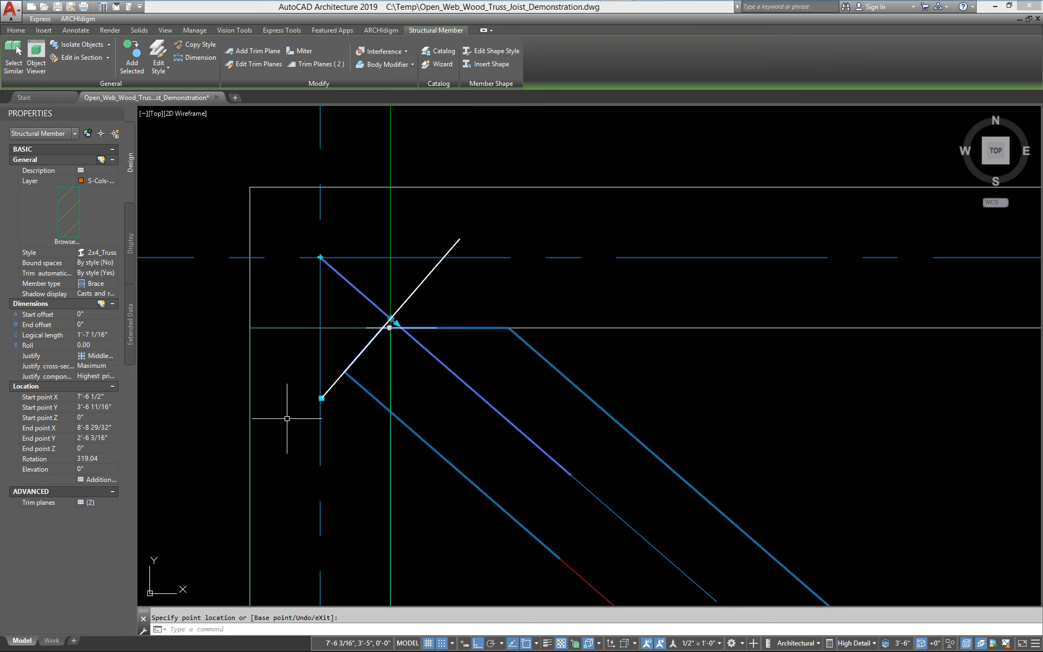
pyautogui.click(321, 397)
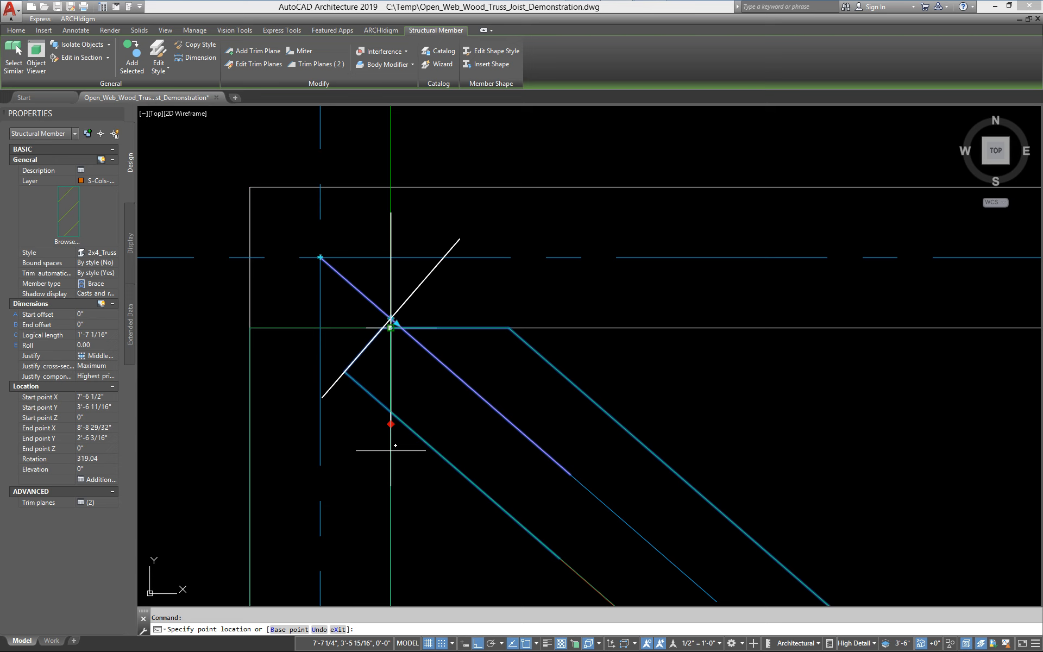
pyautogui.scroll(-5, 395, 445)
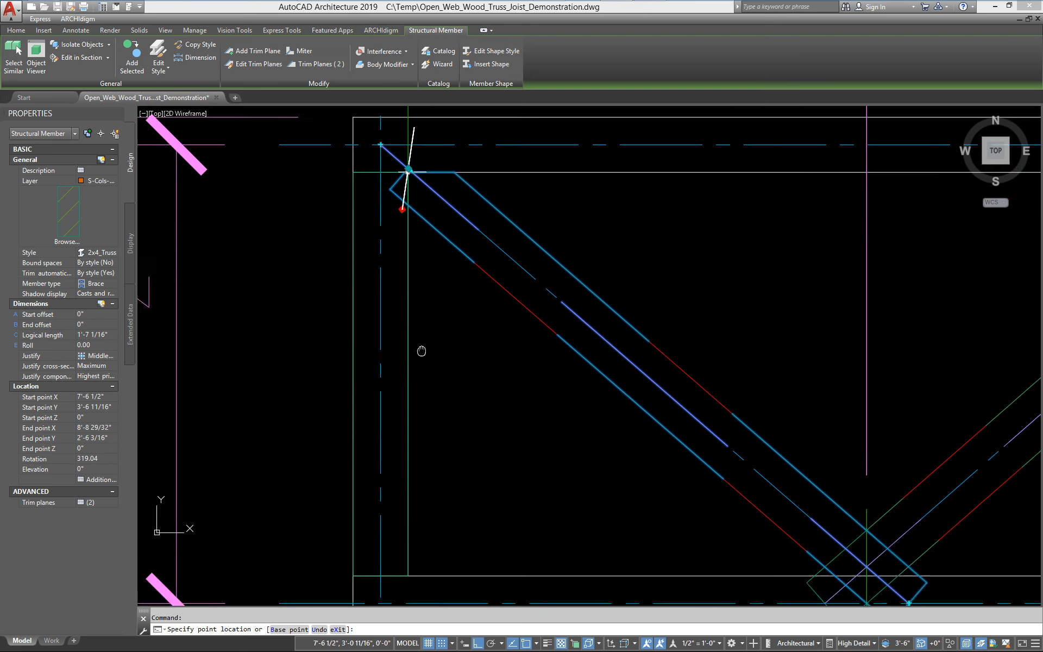
pyautogui.click(420, 435)
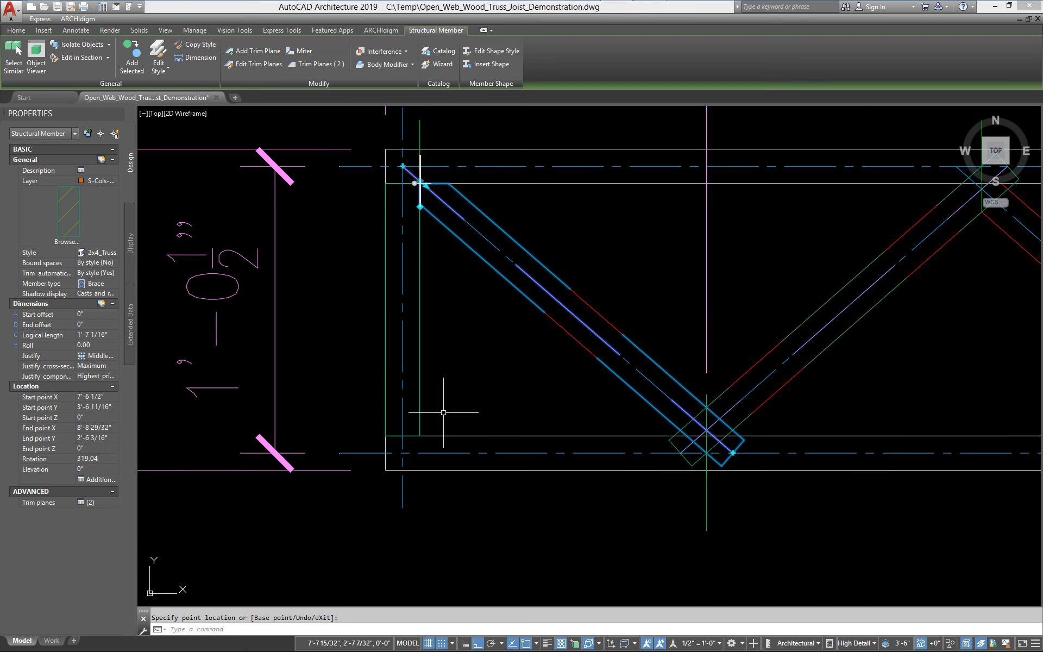
pyautogui.moveTo(461, 206); pyautogui.dragTo(471, 308, button='middle')
pyautogui.scroll(4, 447, 299)
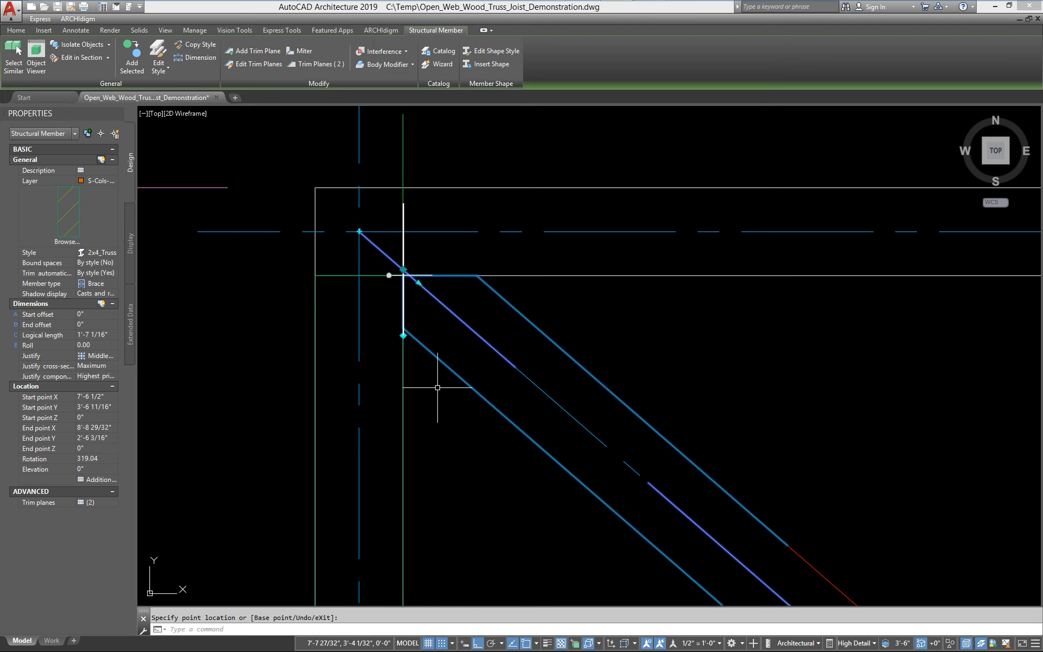
pyautogui.press('Escape')
pyautogui.press('Escape')
# Zoom in to examine the trimmed top end of the diagonal web
pyautogui.scroll(3, 298, 366)
pyautogui.scroll(3, 363, 382)
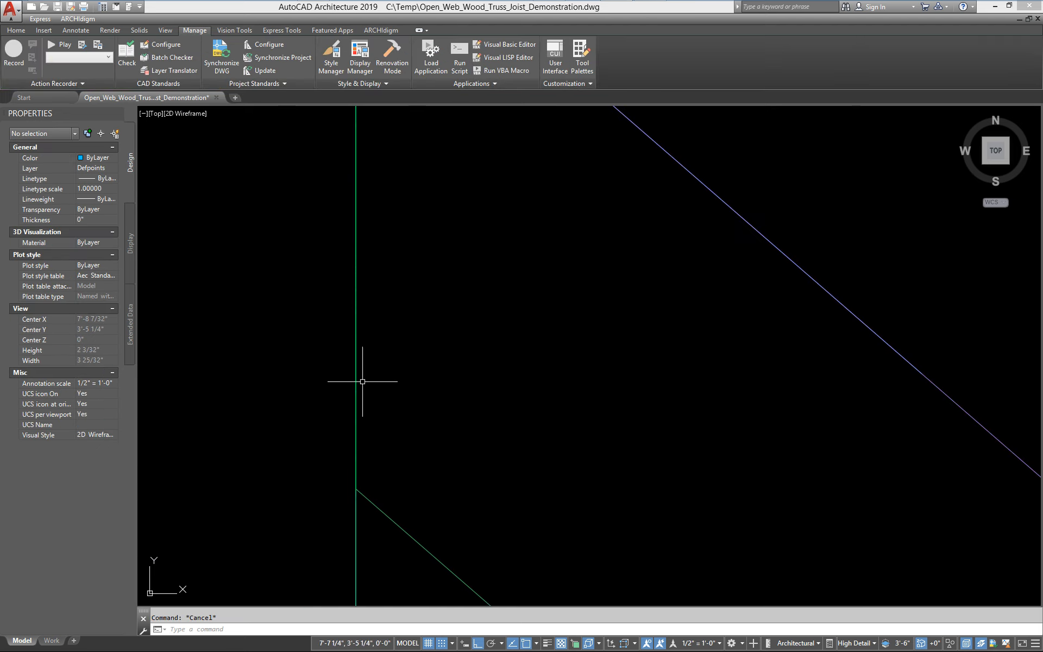
pyautogui.scroll(6, 353, 486)
pyautogui.scroll(-8, 347, 479)
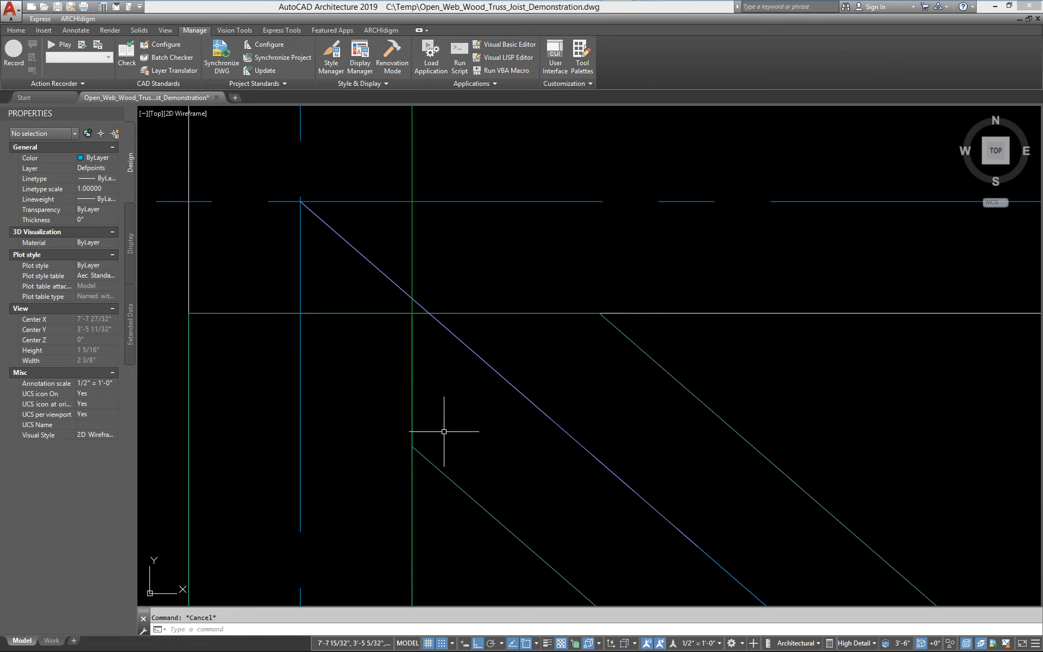
pyautogui.scroll(4, 638, 288)
pyautogui.scroll(-6, 475, 390)
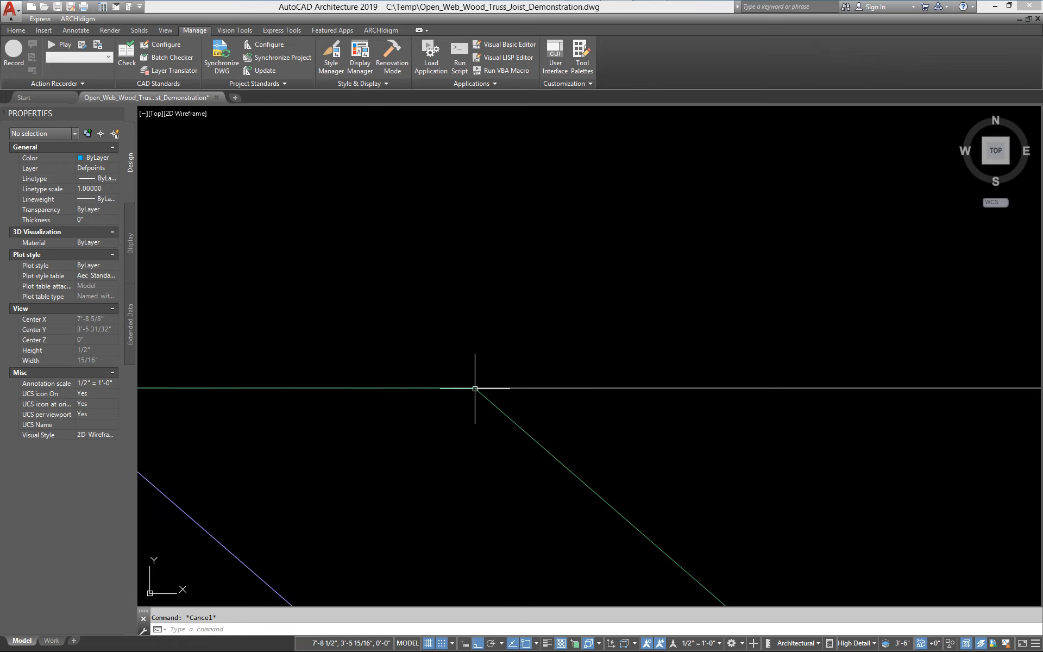
pyautogui.scroll(3, 431, 389)
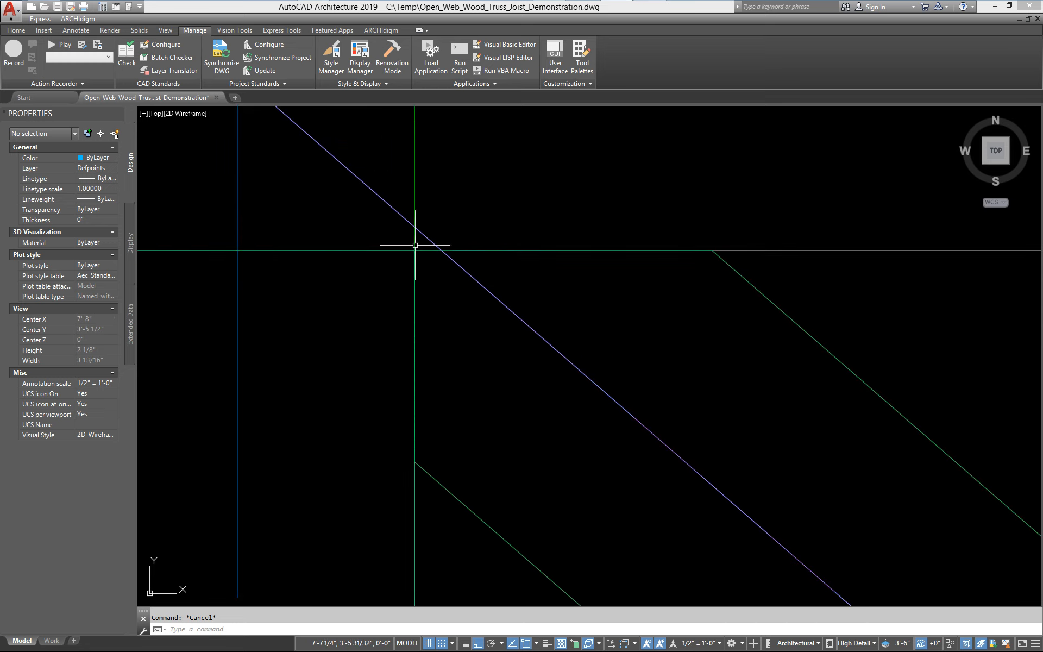
pyautogui.scroll(-5, 430, 261)
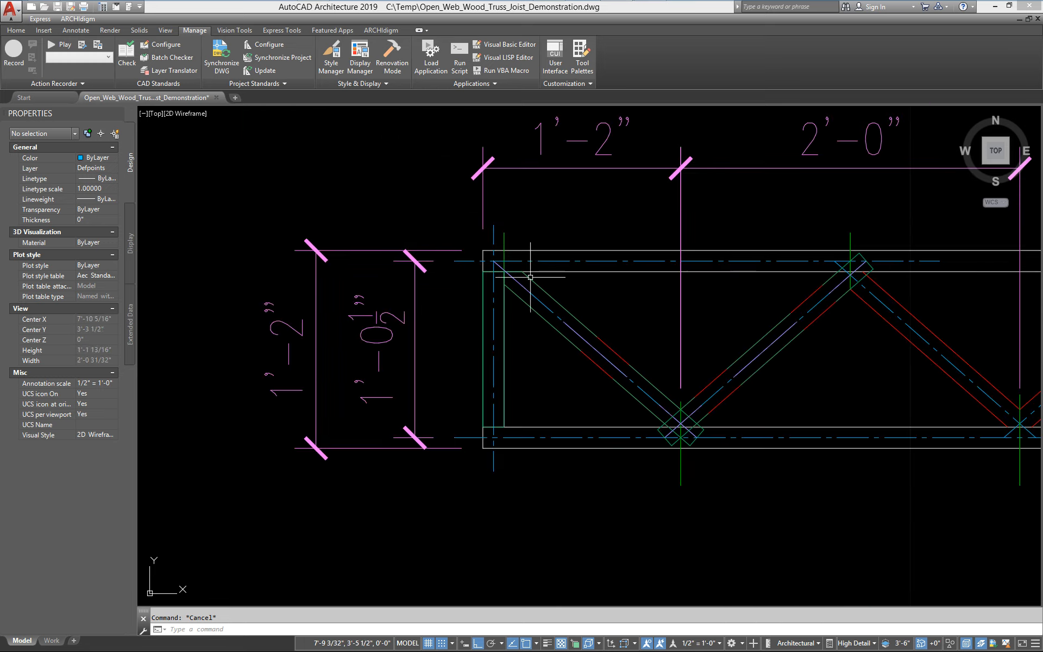
# Edit the web's trim planes again, adding one at its bottom end and moving it onto the bottom chord's inner edge
pyautogui.scroll(1, 461, 316)
pyautogui.moveTo(637, 459); pyautogui.dragTo(468, 457, button='middle')
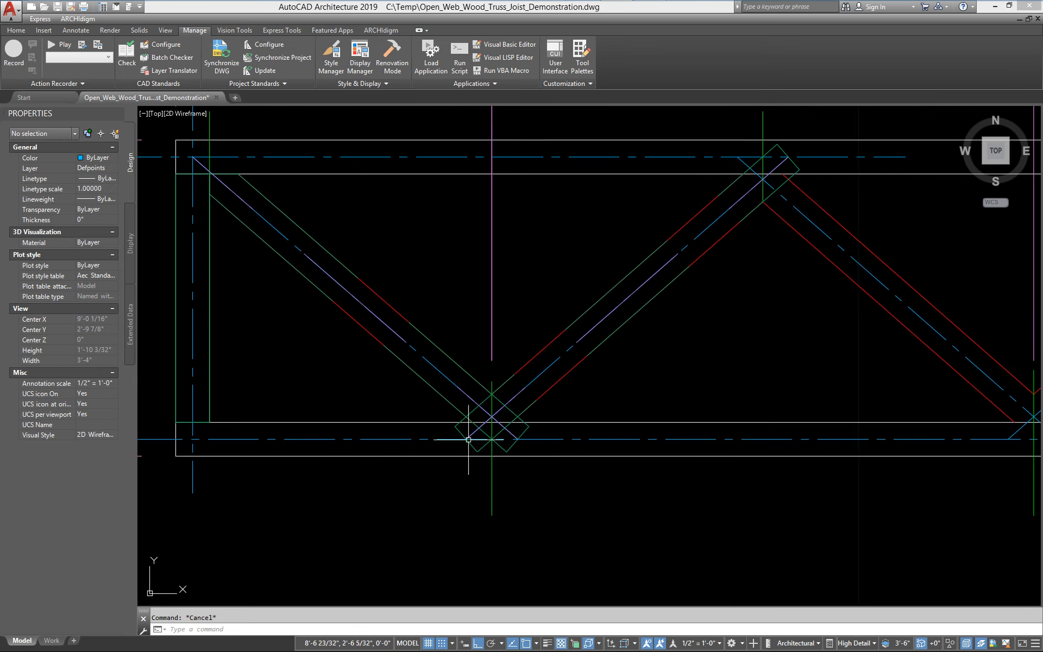
pyautogui.scroll(1, 469, 458)
pyautogui.scroll(2, 407, 391)
pyautogui.scroll(-1, 466, 426)
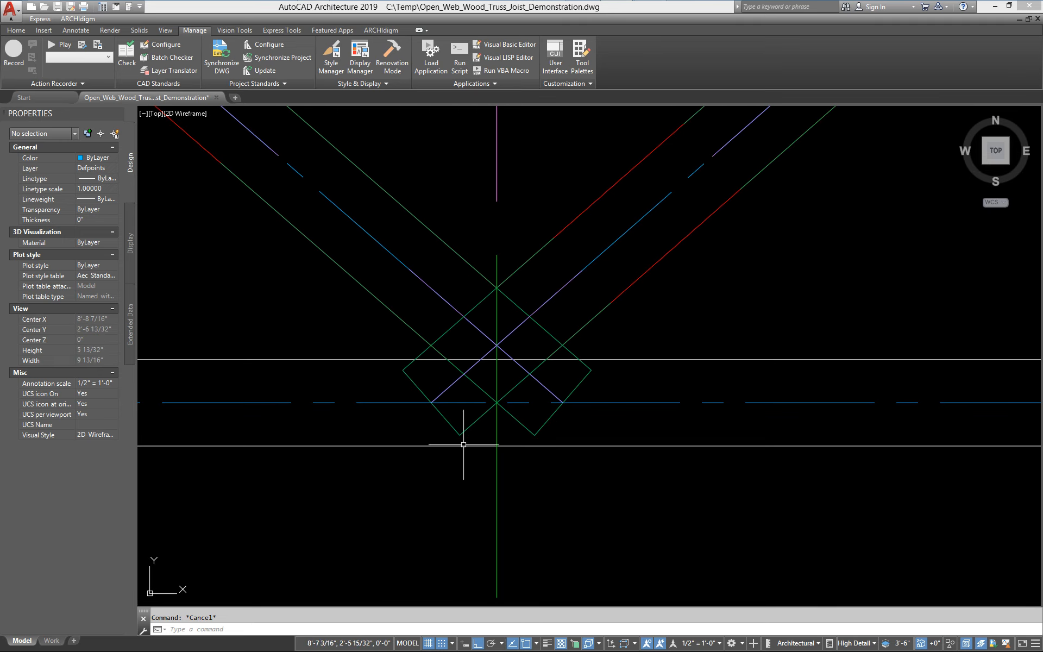
pyautogui.click(574, 391)
pyautogui.rightClick(575, 411)
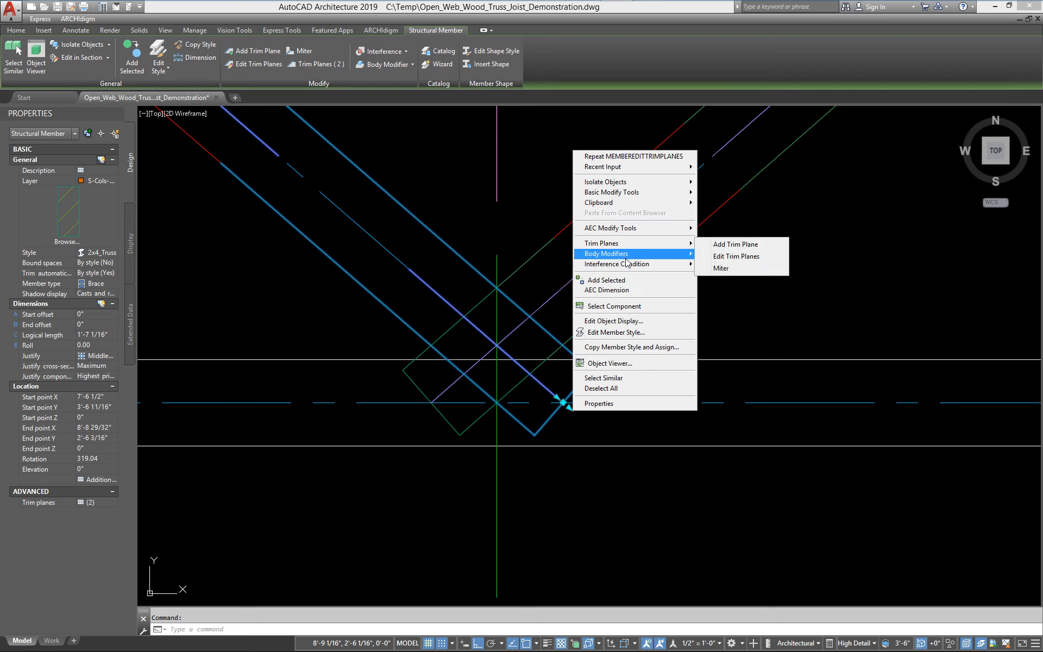
pyautogui.moveTo(643, 246)
pyautogui.click(728, 257)
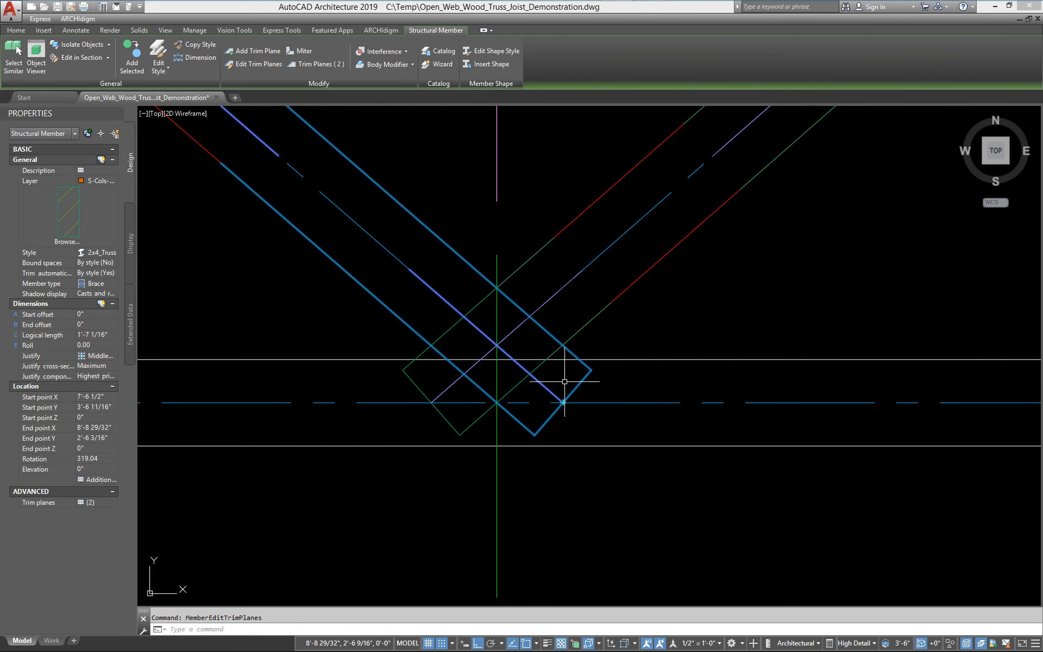
pyautogui.scroll(3, 563, 373)
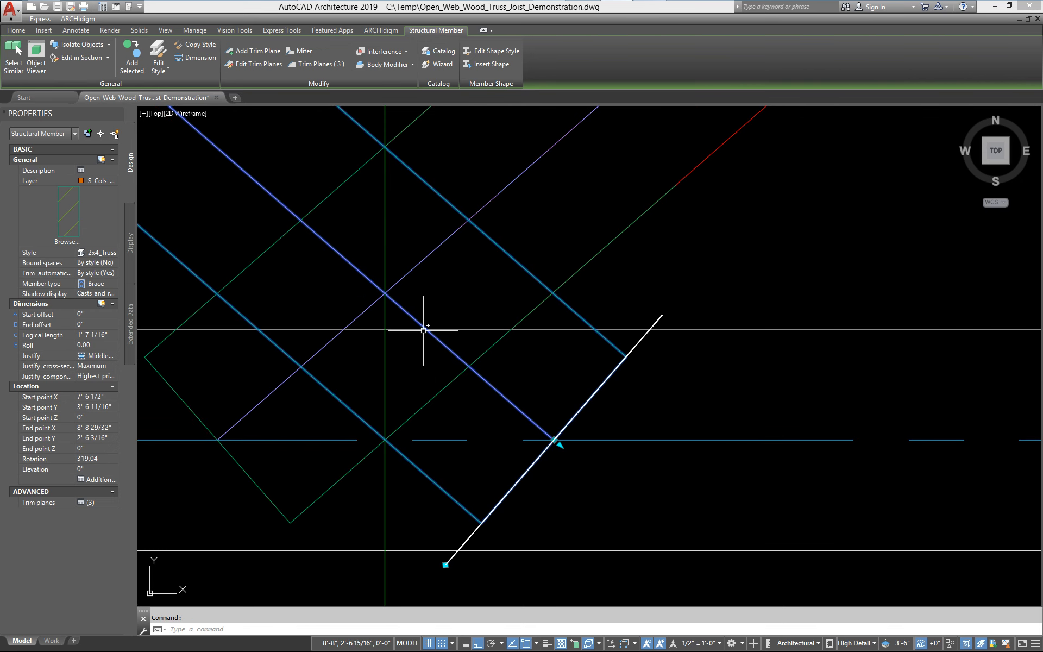
pyautogui.click(554, 440)
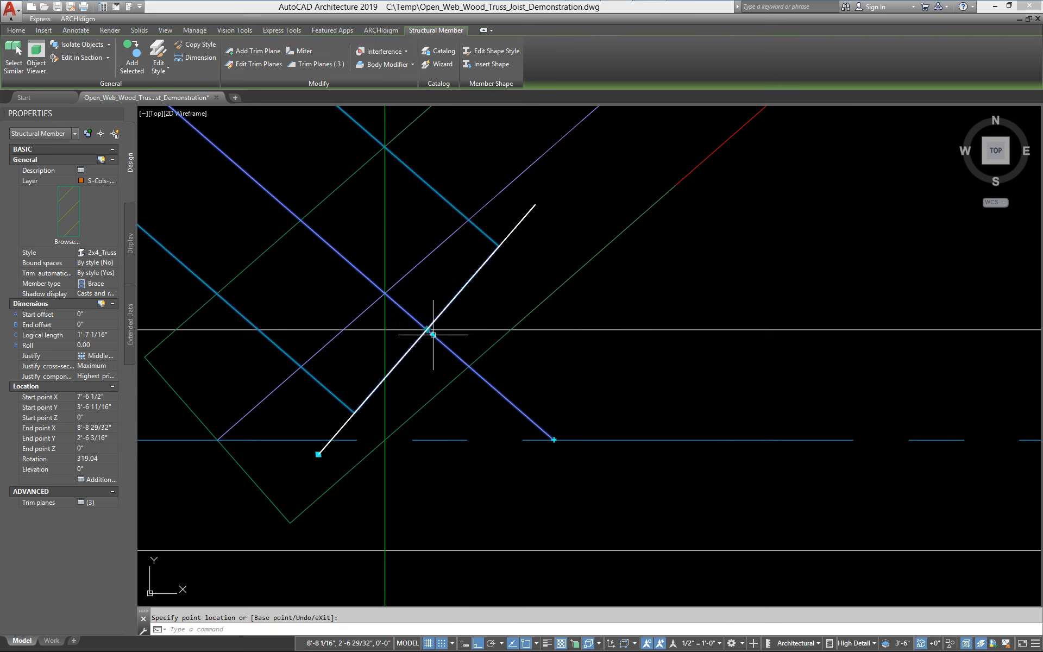
# Rotate the bottom trim plane horizontal, snapping with Nearest to the bottom chord's inner edge
pyautogui.moveTo(222, 380); pyautogui.dragTo(604, 365, button='middle')
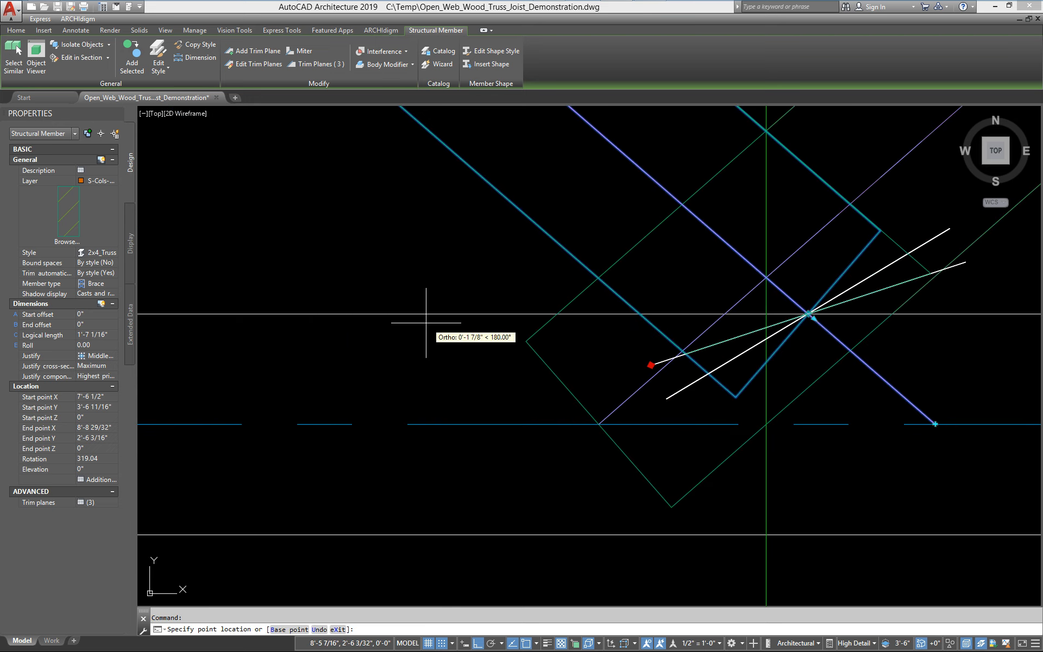
pyautogui.write('nea')
pyautogui.press('Return')
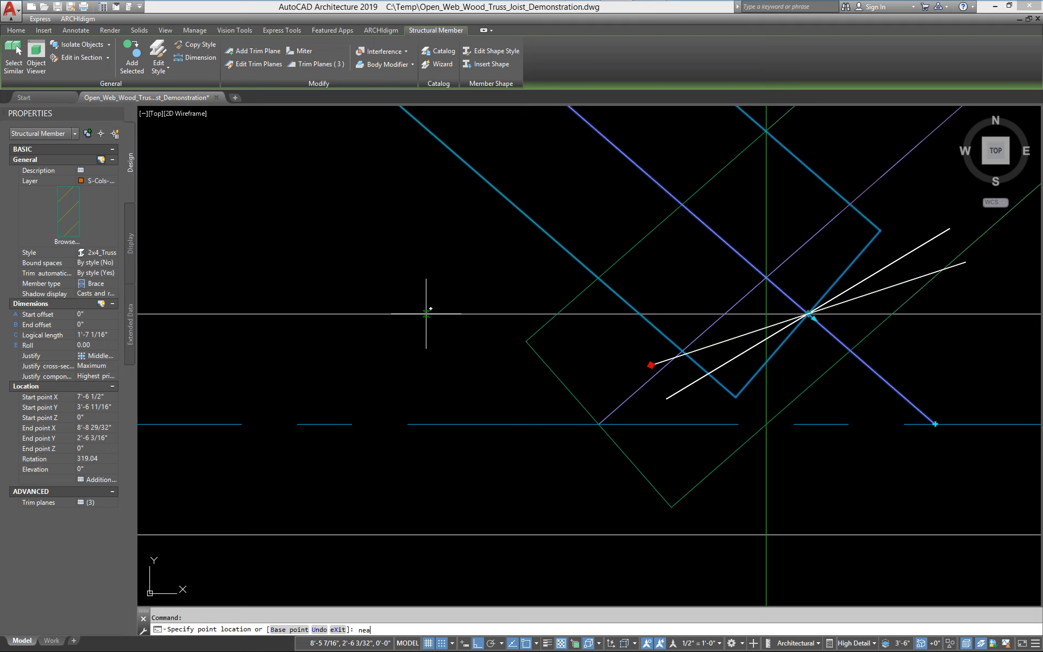
pyautogui.click(426, 314)
# Finish snapping the bottom trim plane to the chord edge, then add a vertical trim plane at the webs' meeting point on the bottom chord
pyautogui.moveTo(656, 394); pyautogui.dragTo(267, 461, button='middle')
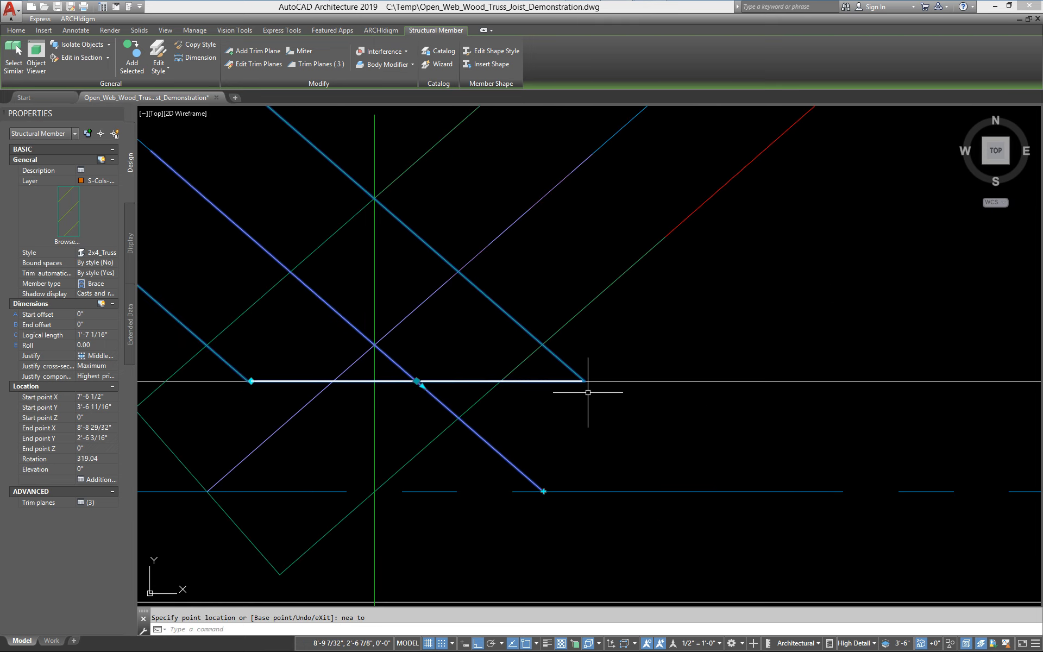
pyautogui.click(543, 491)
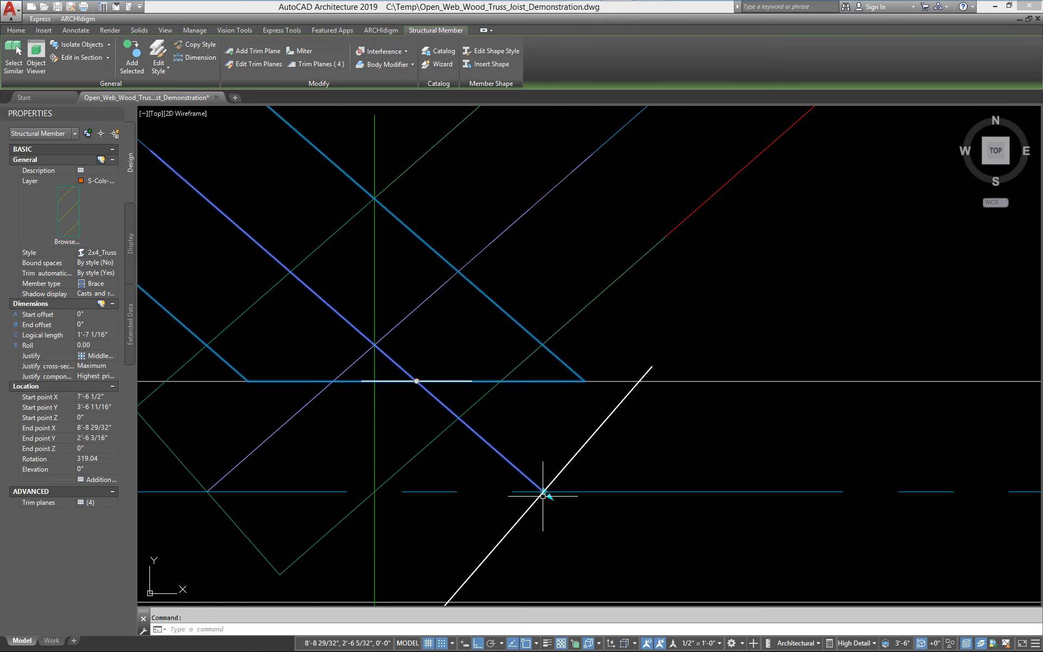
pyautogui.click(543, 492)
pyautogui.click(374, 381)
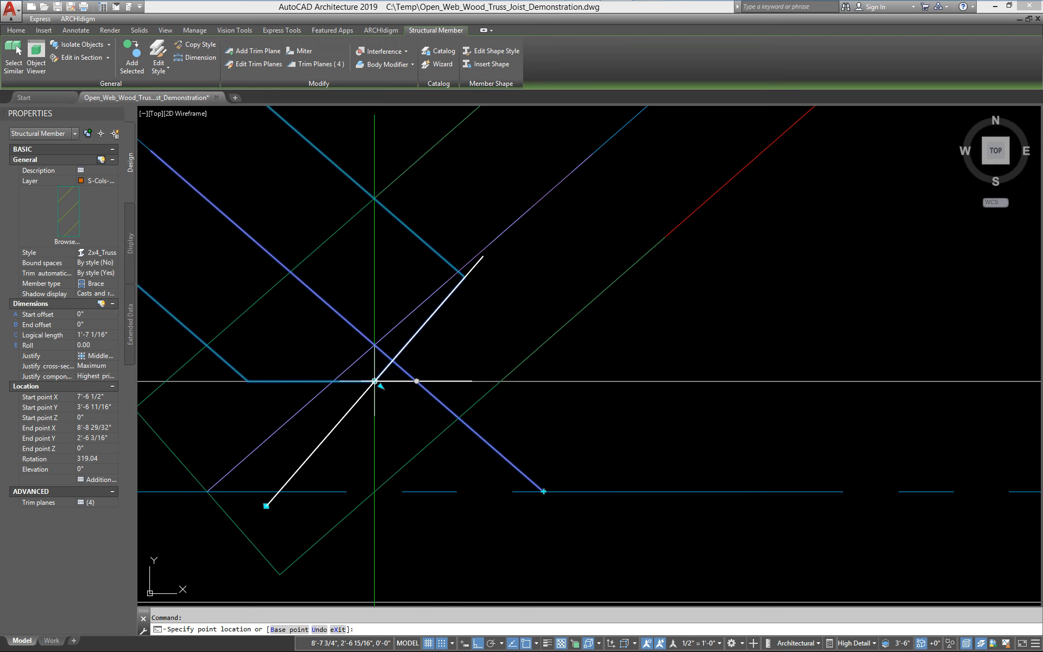
pyautogui.click(266, 506)
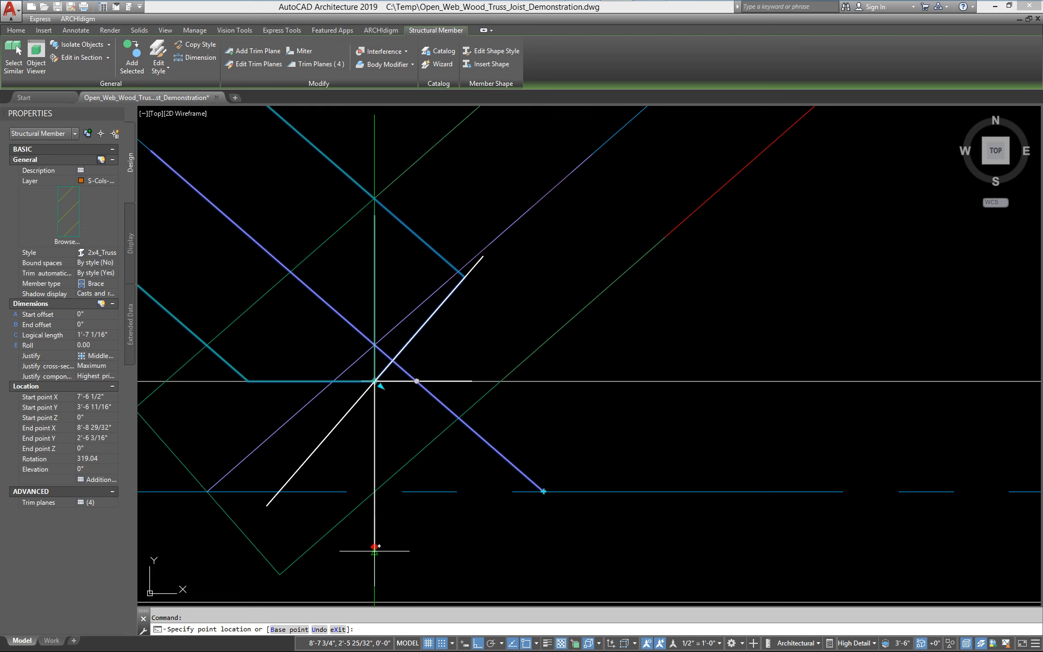
pyautogui.scroll(-4, 375, 546)
pyautogui.press('Escape')
pyautogui.press('Escape')
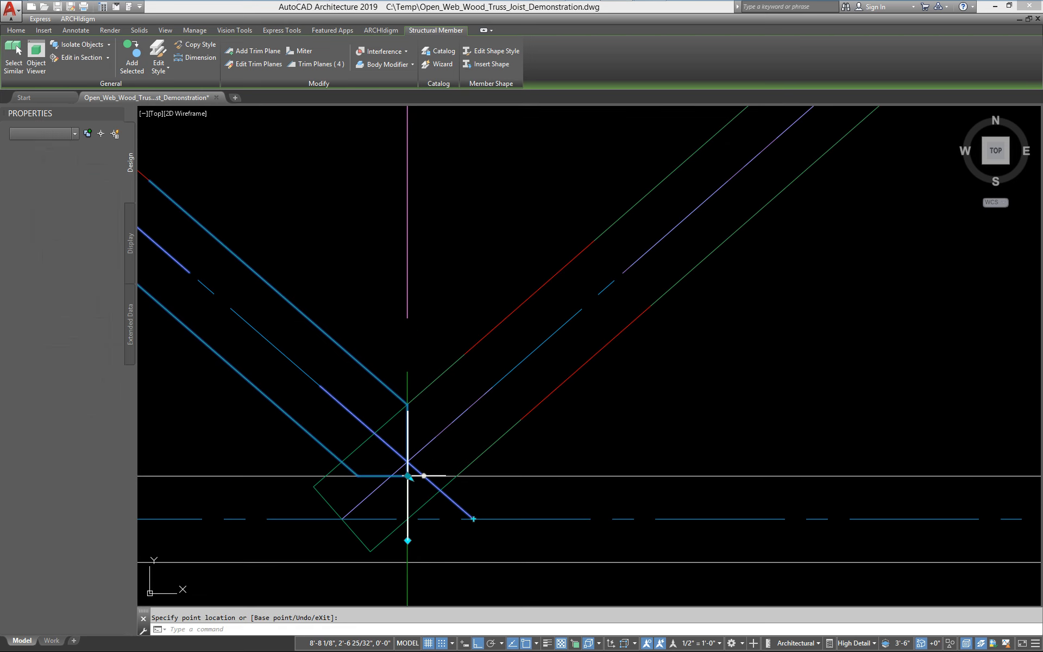
# Edit the adjoining rising web's trim planes, adding one at its bottom end and setting it vertical through the meeting point
pyautogui.scroll(-3, 451, 475)
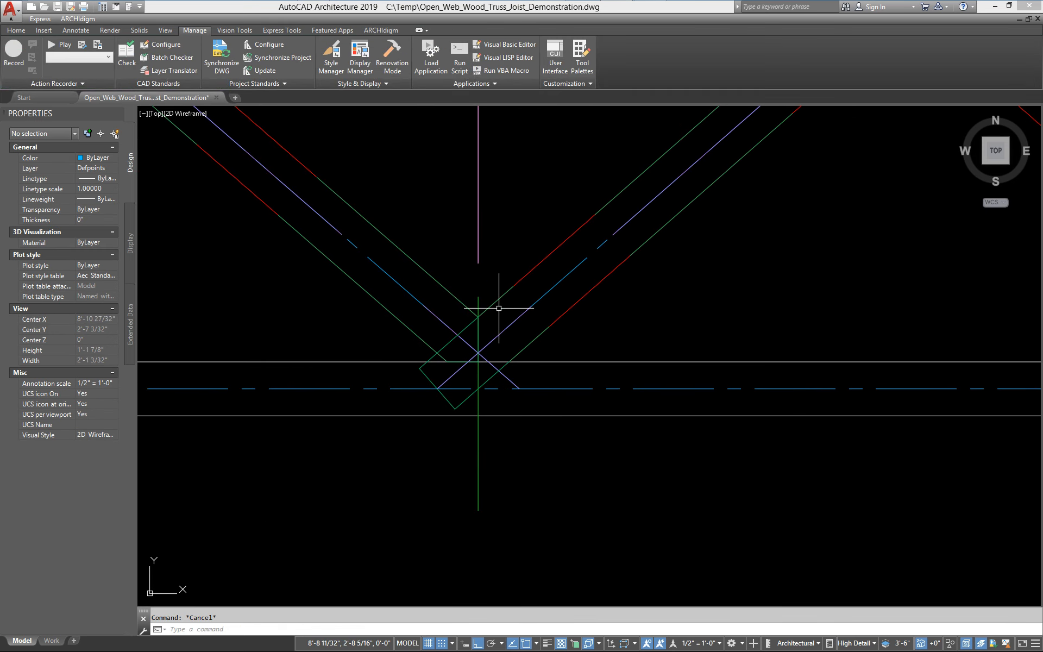
pyautogui.click(498, 299)
pyautogui.rightClick(543, 325)
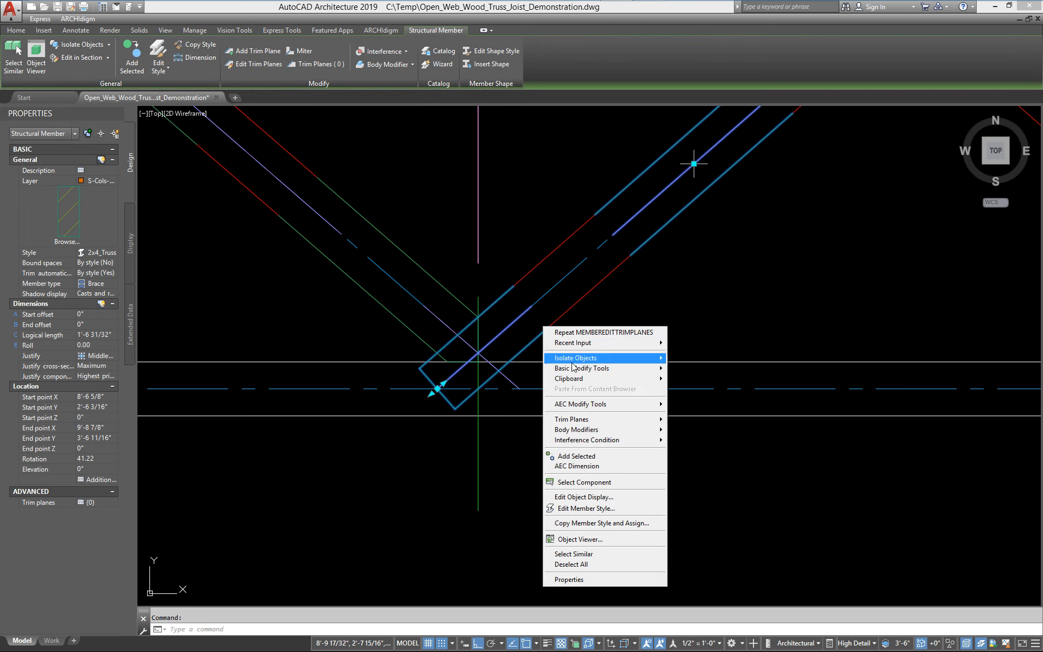
pyautogui.moveTo(626, 422)
pyautogui.click(706, 432)
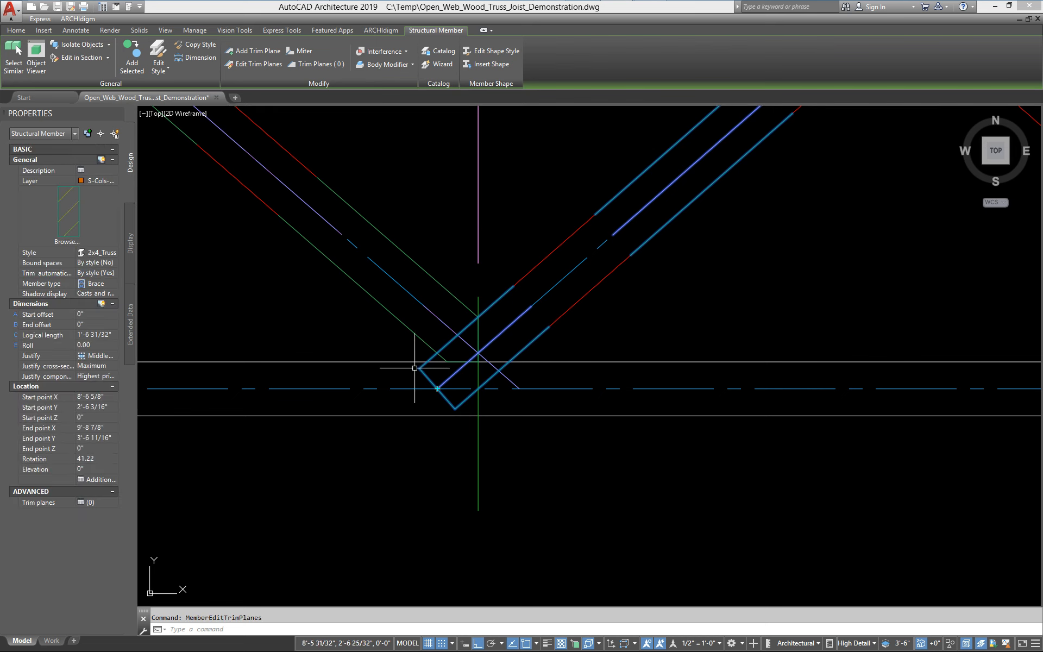
pyautogui.scroll(4, 439, 396)
pyautogui.click(442, 402)
pyautogui.click(444, 401)
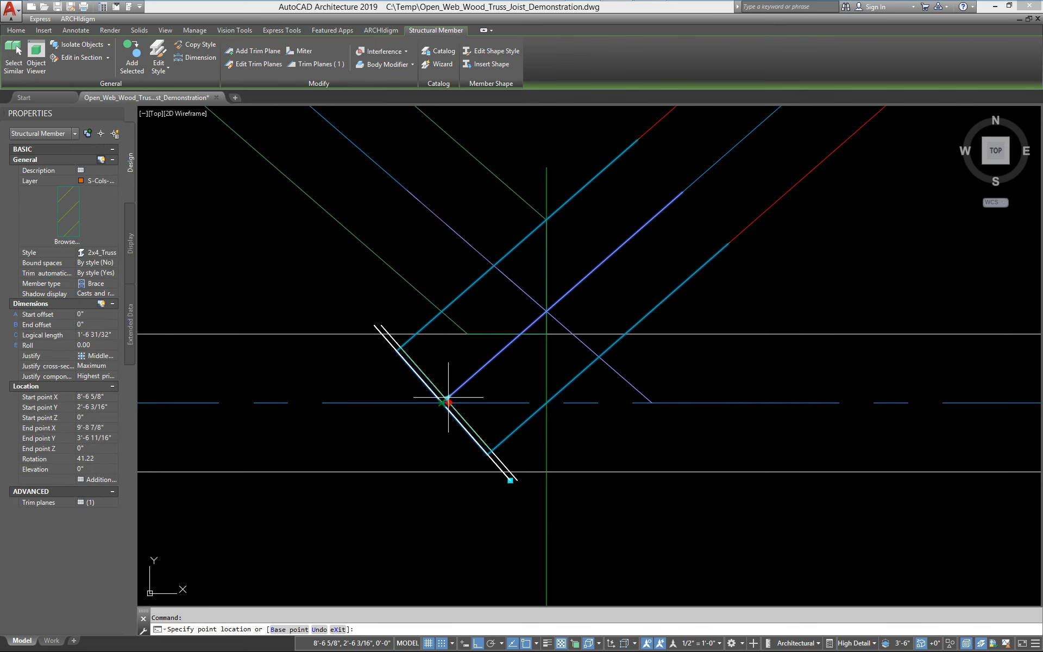
pyautogui.click(542, 334)
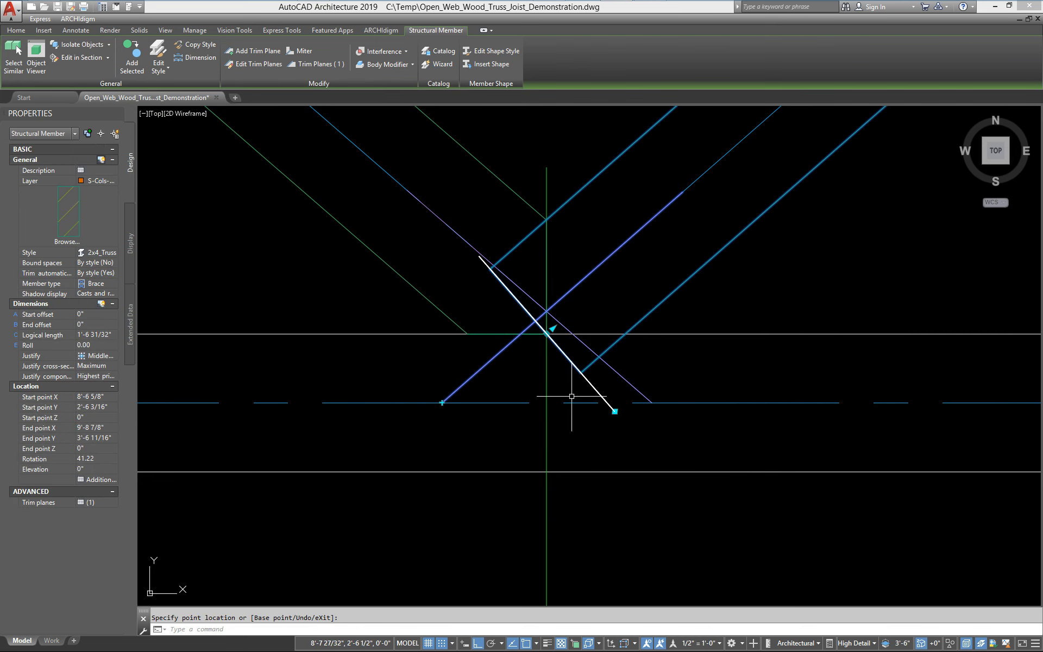
pyautogui.click(615, 411)
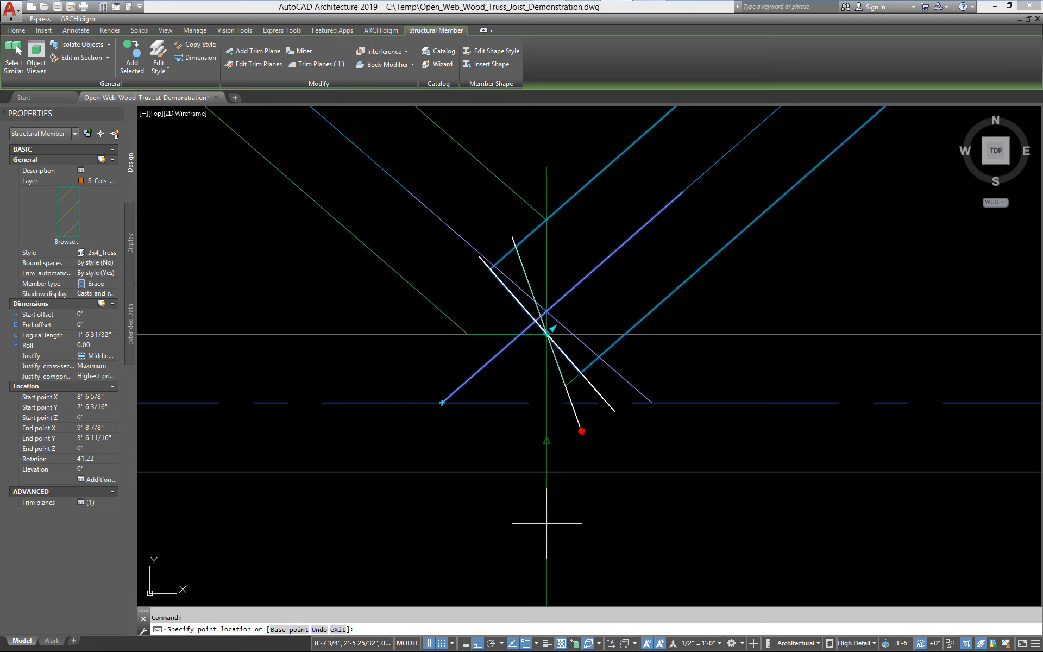
pyautogui.click(547, 448)
pyautogui.moveTo(591, 431); pyautogui.dragTo(495, 477, button='middle')
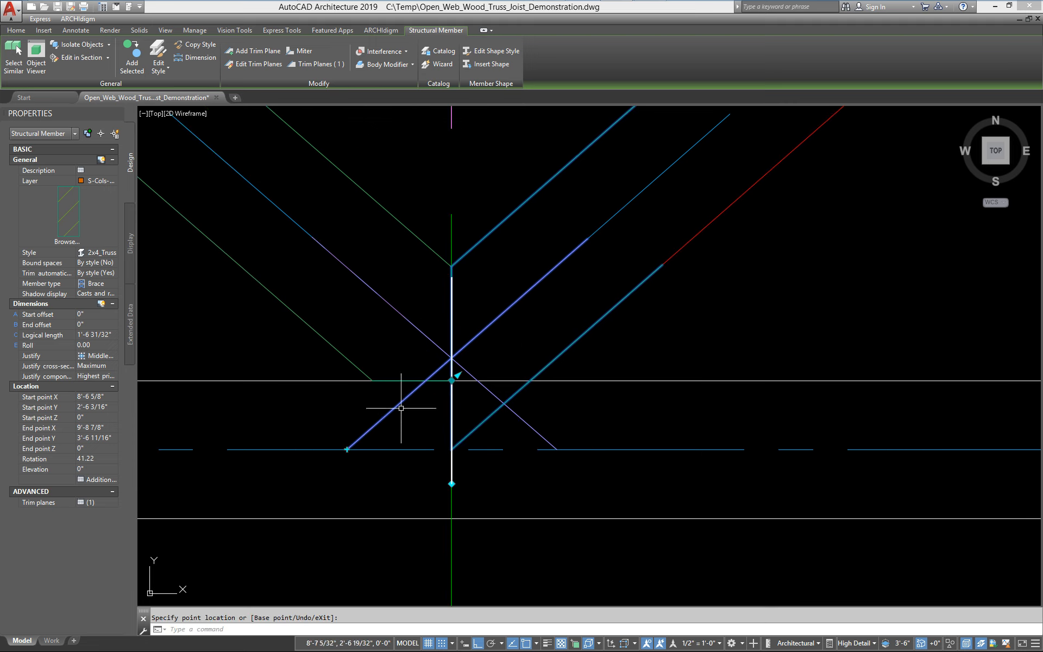
# Add a second trim plane at that web's bottom end and rotate it horizontal, snapping Nearest to the bottom chord's inner edge
pyautogui.scroll(-2, 491, 493)
pyautogui.scroll(2, 462, 465)
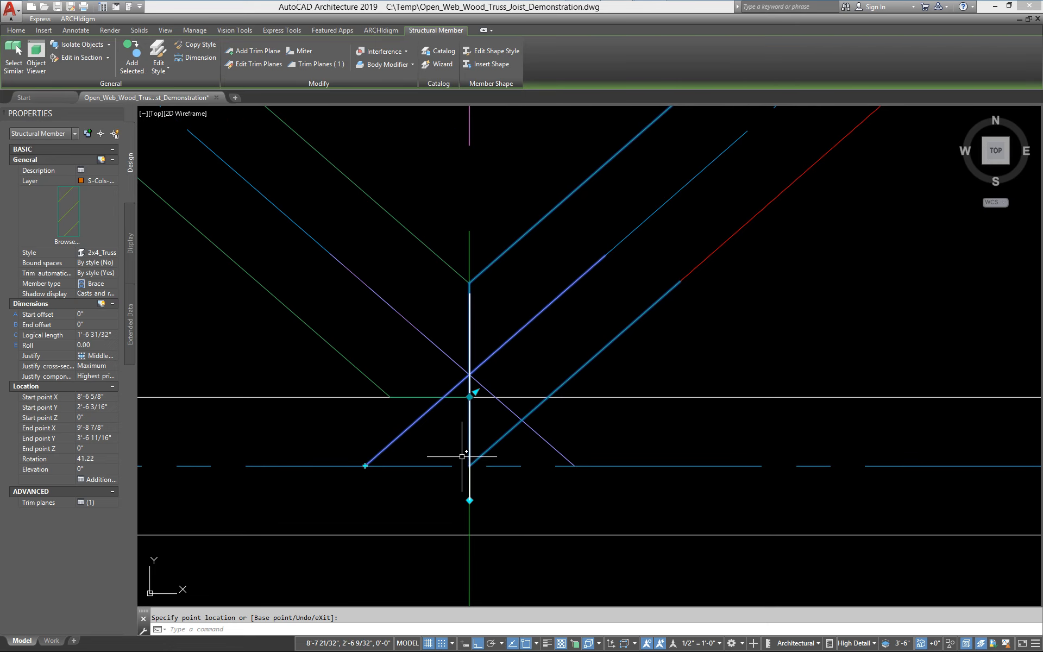
pyautogui.click(368, 465)
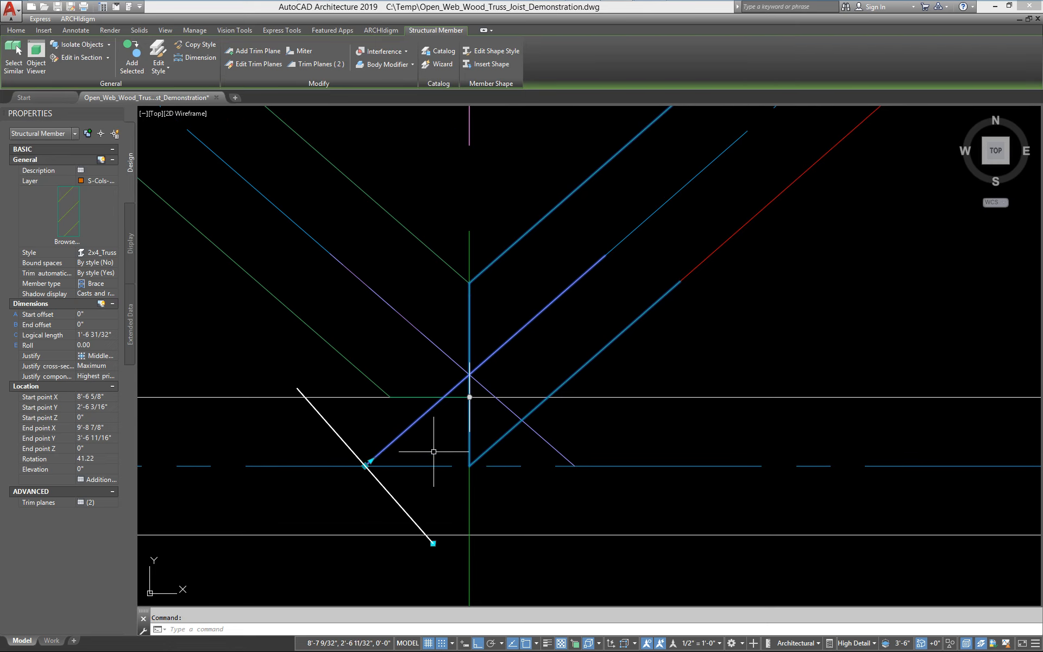
pyautogui.click(433, 544)
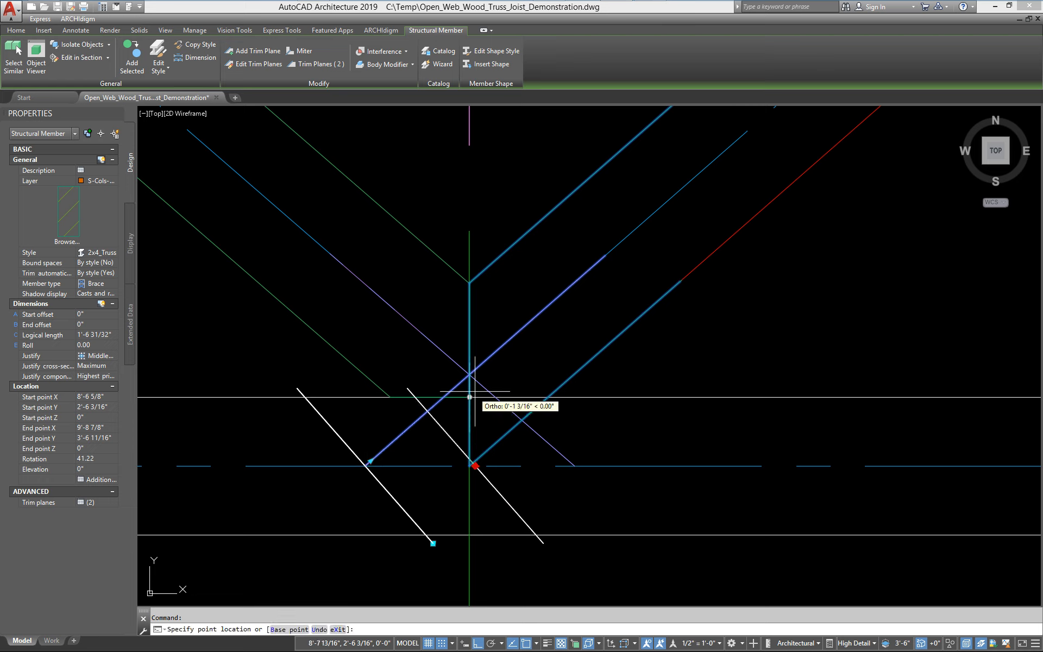
pyautogui.click(537, 475)
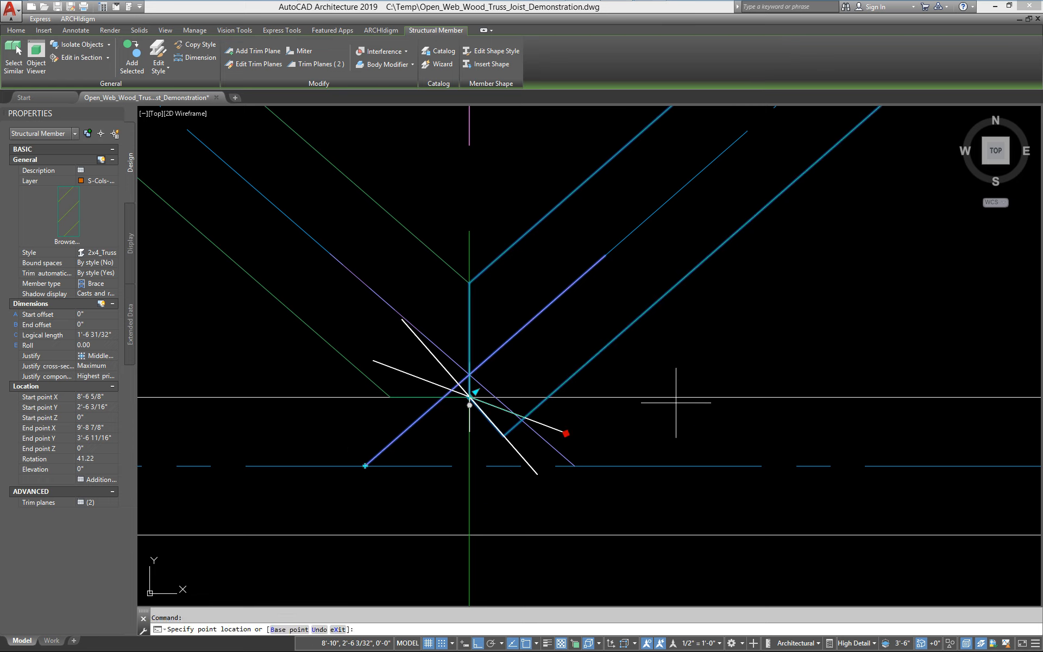
pyautogui.write('ne')
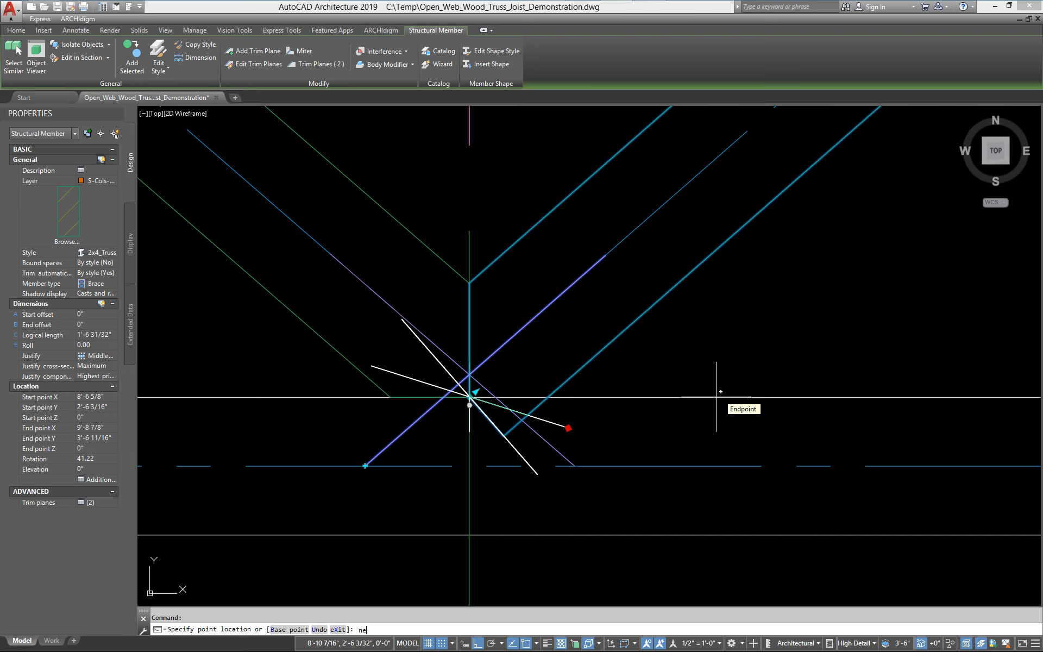
pyautogui.write('a')
pyautogui.press('Return')
pyautogui.click(718, 396)
pyautogui.press('Escape')
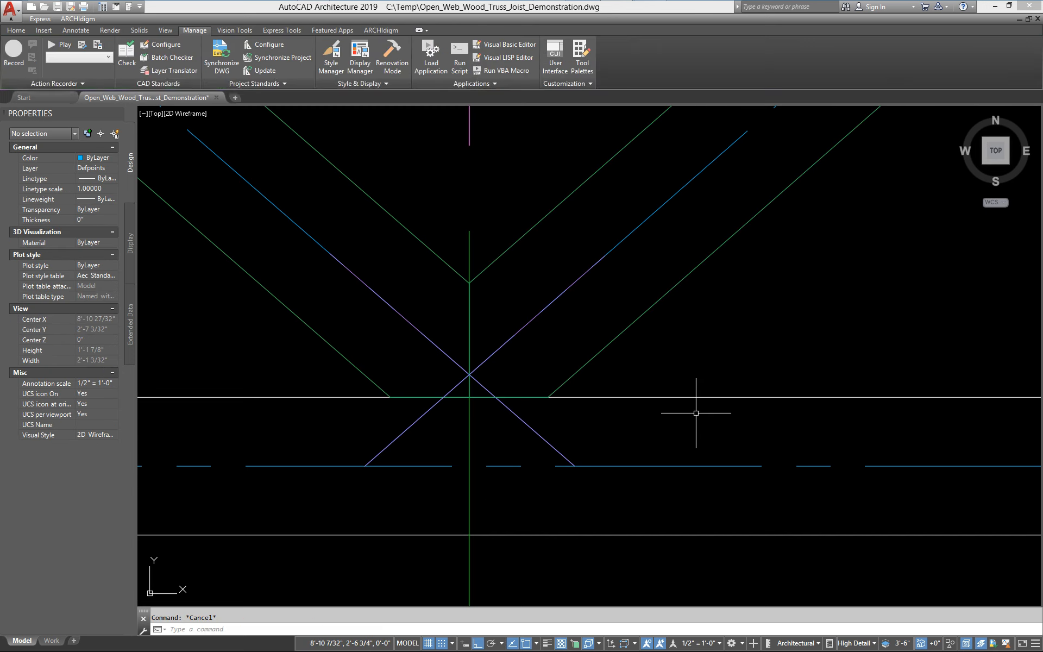
# Add a trim plane at the rising web's top end and rotate it horizontal along the top chord's inner edge
pyautogui.scroll(-5, 680, 405)
pyautogui.scroll(4, 567, 337)
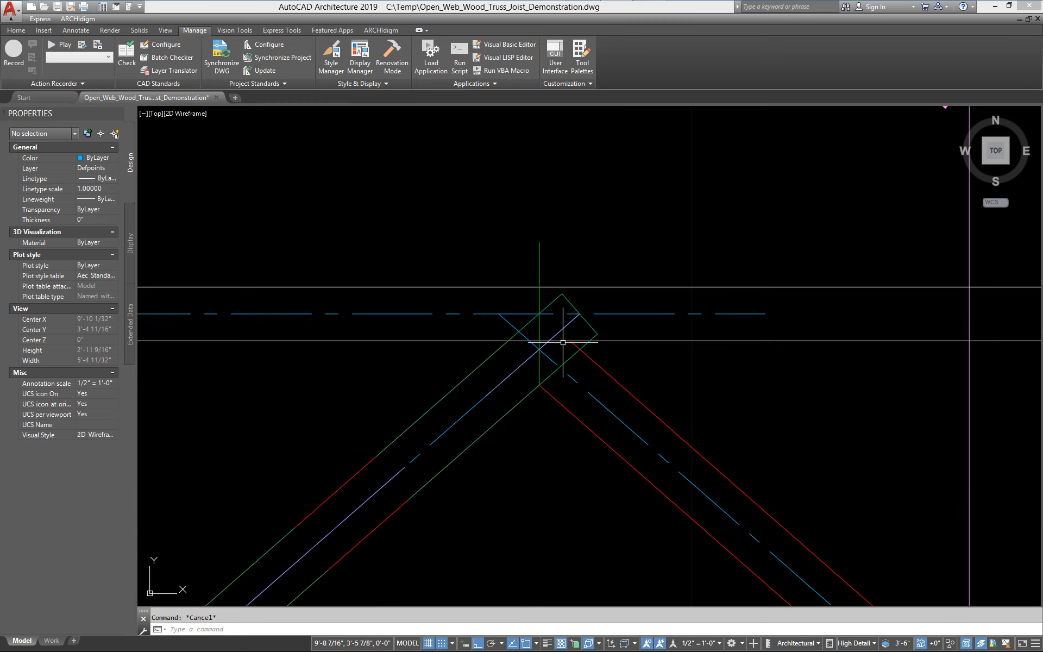
pyautogui.click(552, 302)
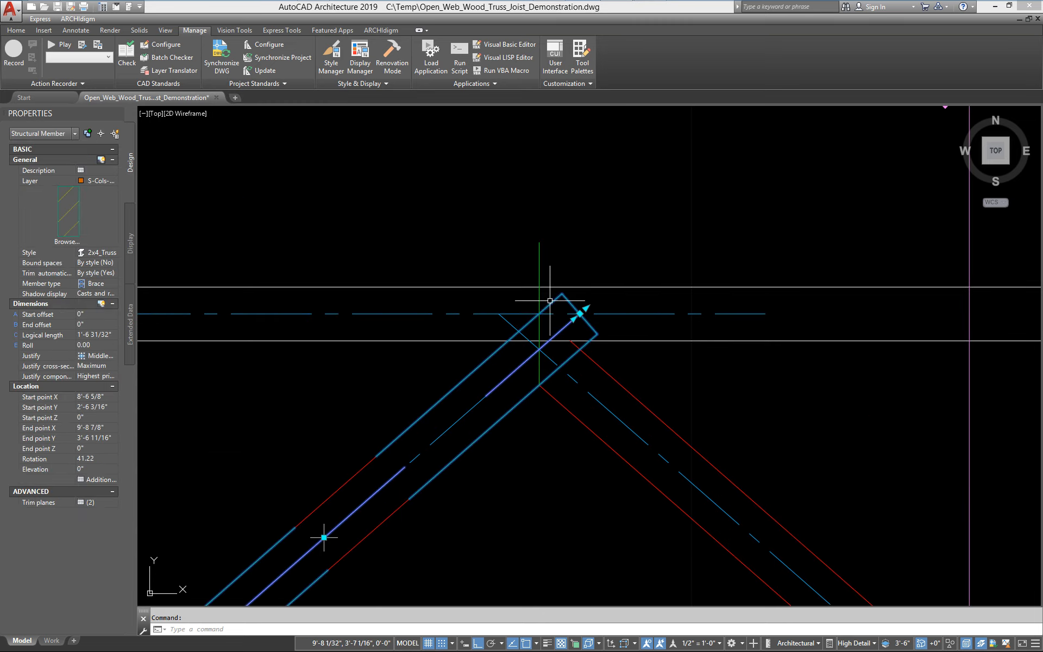
pyautogui.rightClick(551, 308)
pyautogui.moveTo(617, 414)
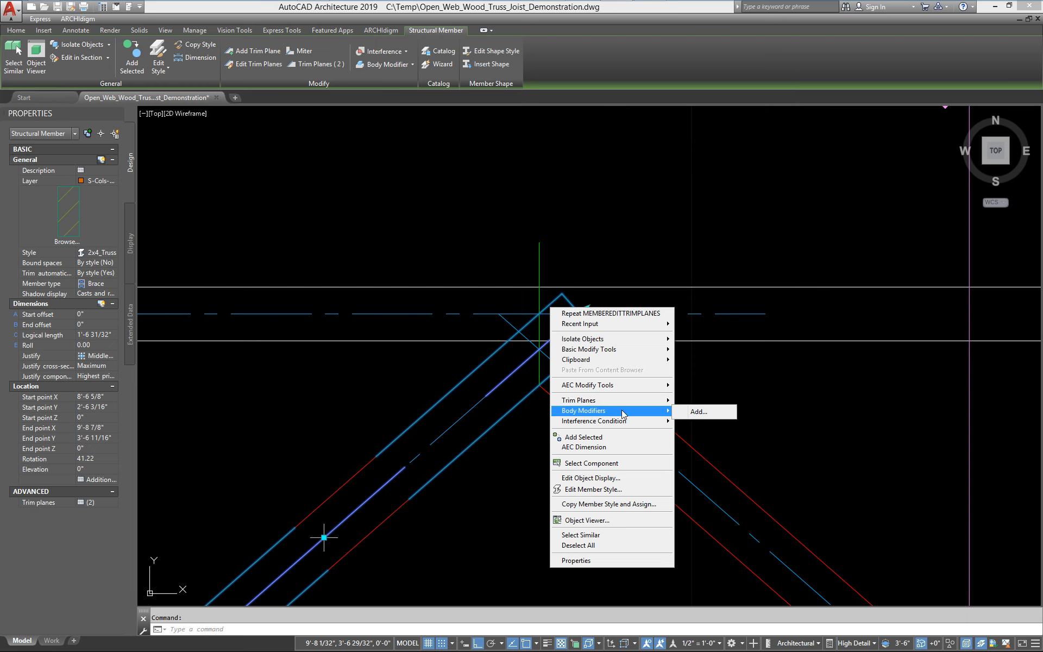
pyautogui.moveTo(579, 400)
pyautogui.click(714, 413)
pyautogui.scroll(4, 552, 326)
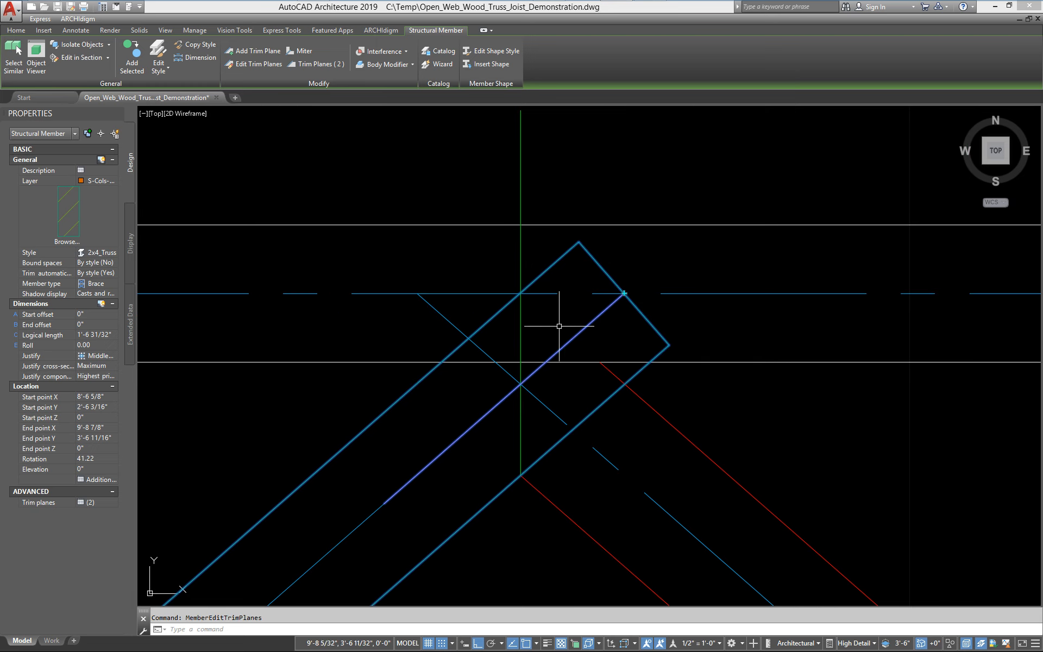
pyautogui.click(629, 289)
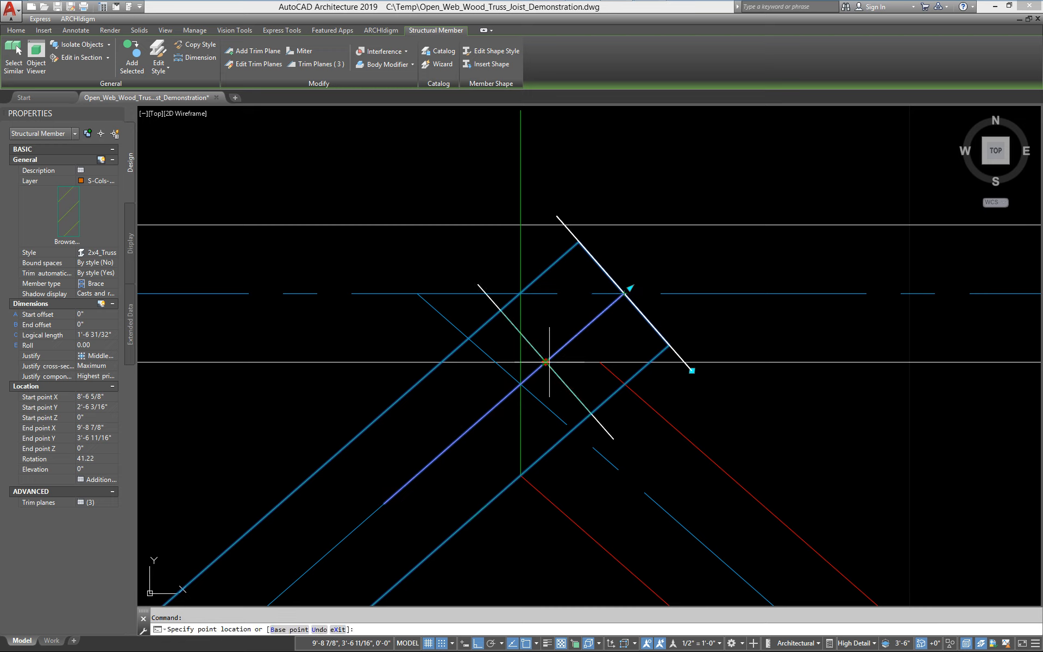
pyautogui.click(614, 439)
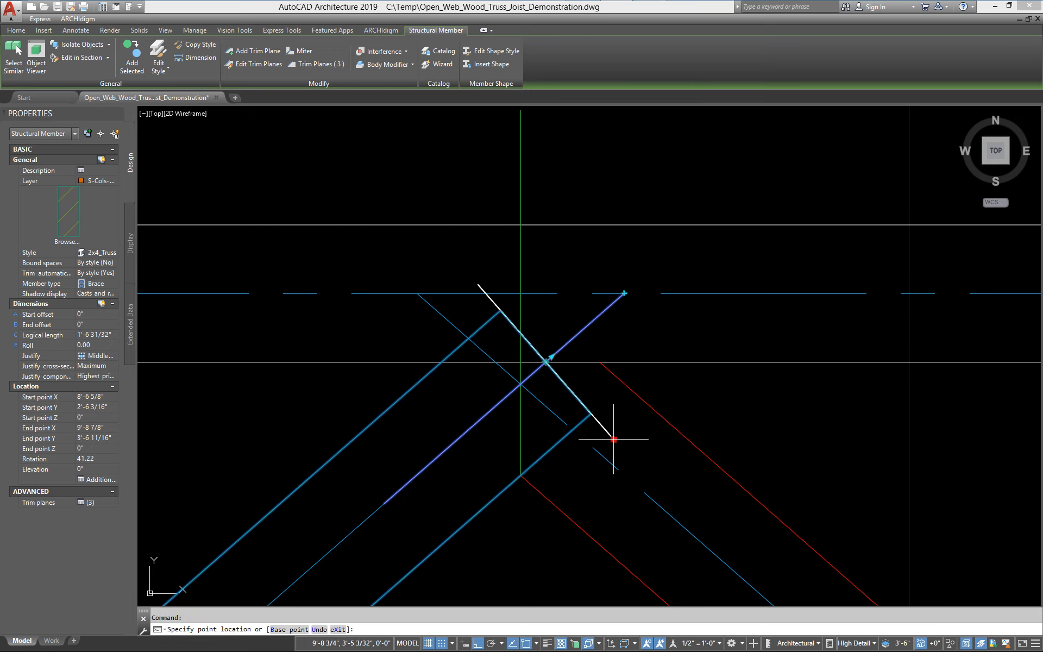
pyautogui.click(664, 362)
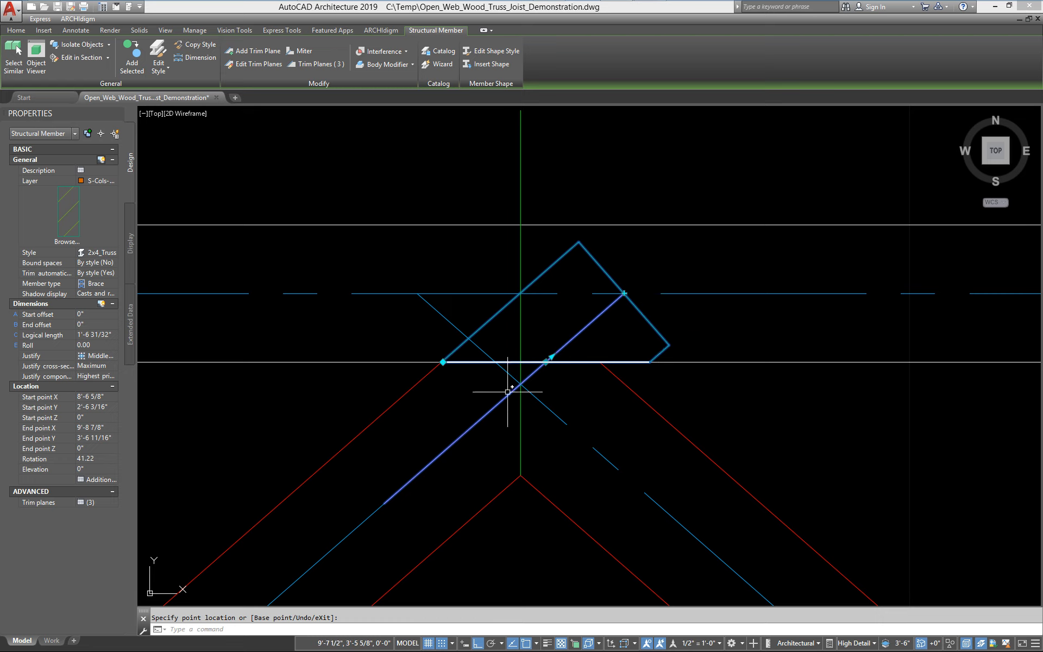
pyautogui.click(443, 362)
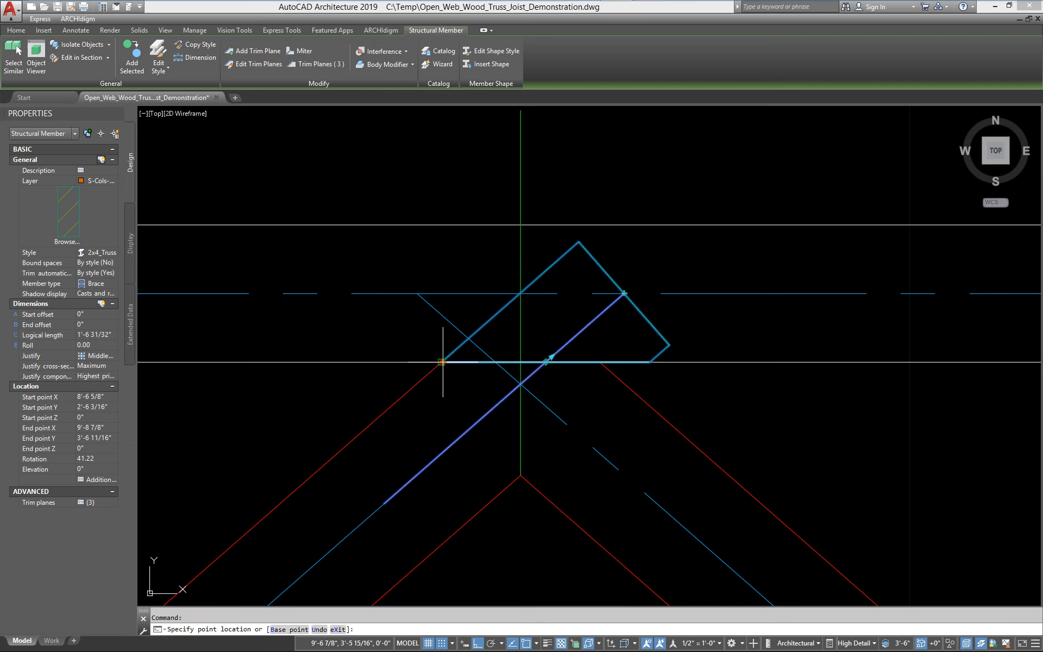
pyautogui.click(790, 362)
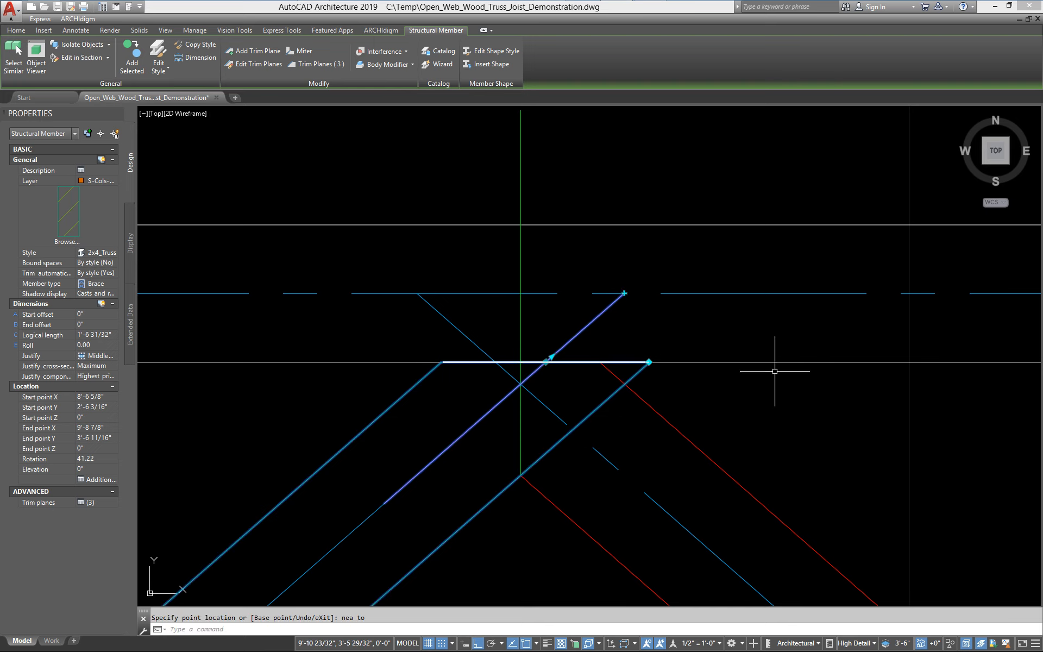
# Add another trim plane at the web's top end and set it vertical through the webs' meeting point under the top chord
pyautogui.click(624, 292)
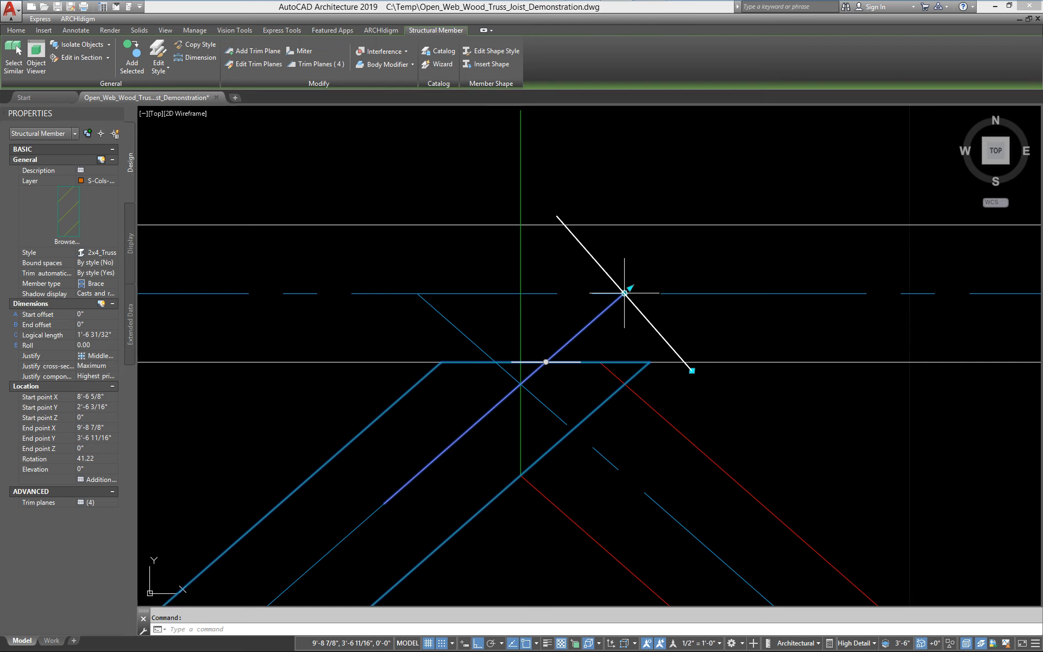
pyautogui.click(521, 362)
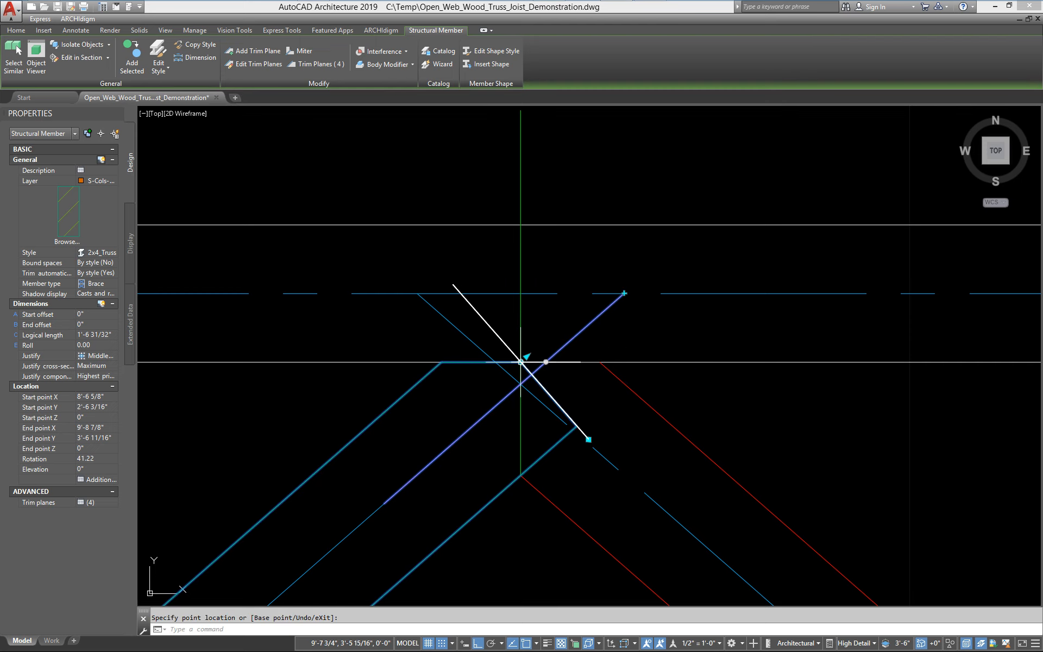
pyautogui.click(588, 440)
pyautogui.click(526, 476)
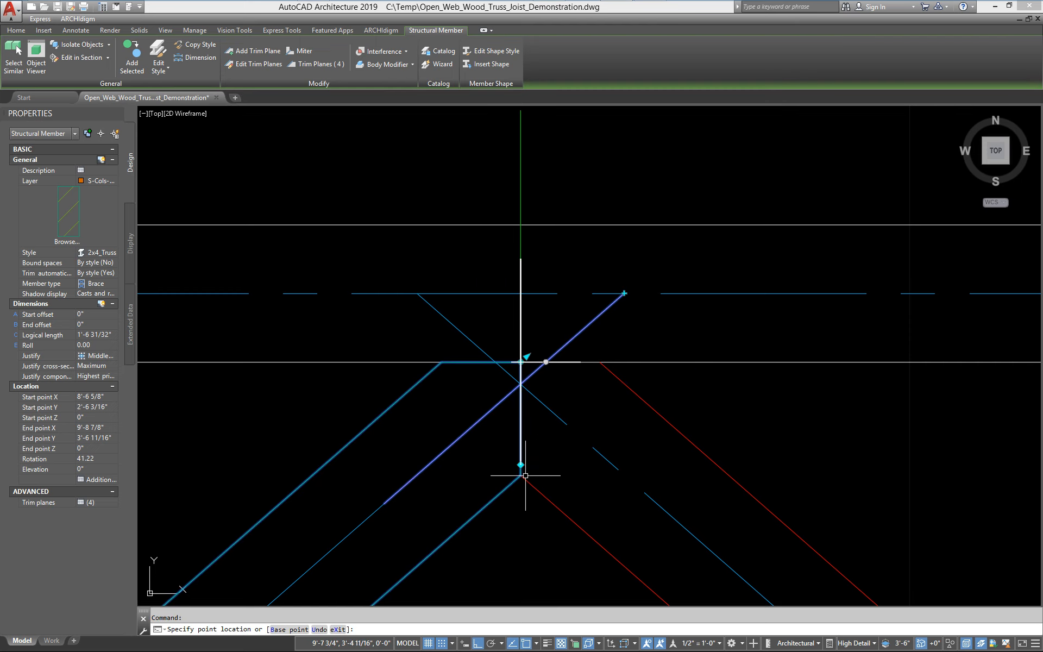
pyautogui.scroll(-6, 595, 503)
pyautogui.moveTo(595, 503); pyautogui.dragTo(597, 309, button='middle')
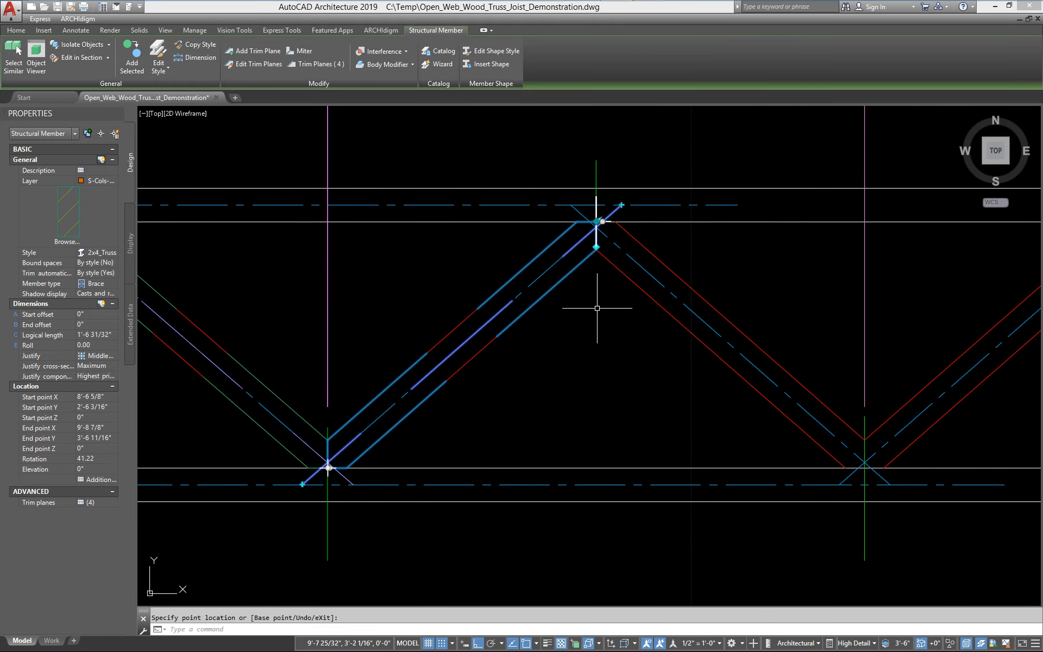
pyautogui.press('Escape')
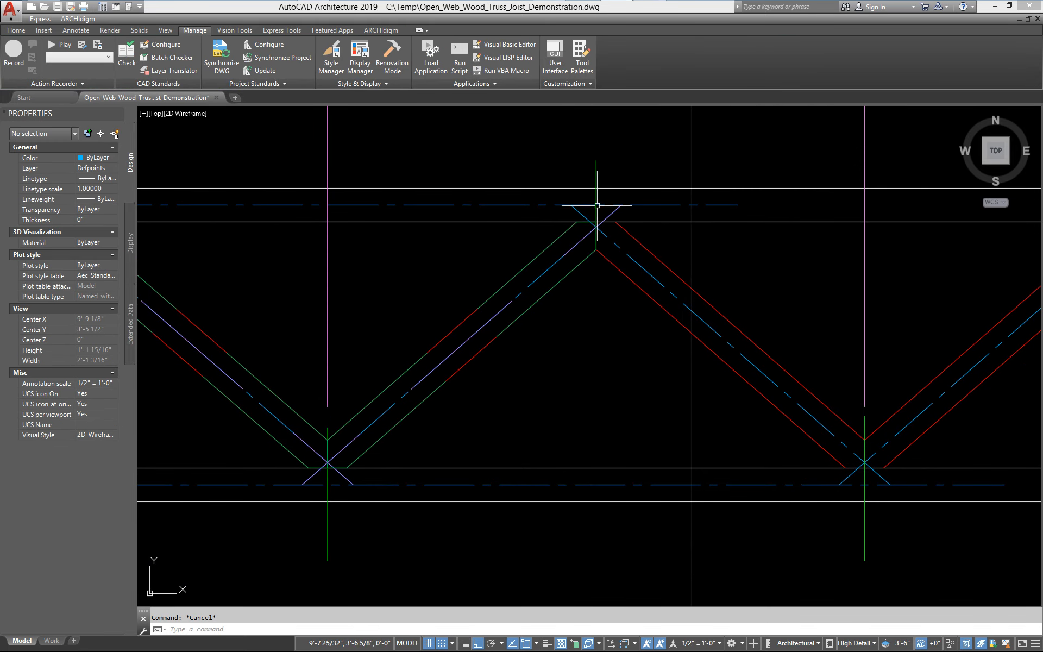
# Mirror the trimmed rising web about the vertical line through the top meeting point, keeping the source web
pyautogui.click(596, 161)
pyautogui.press('Escape')
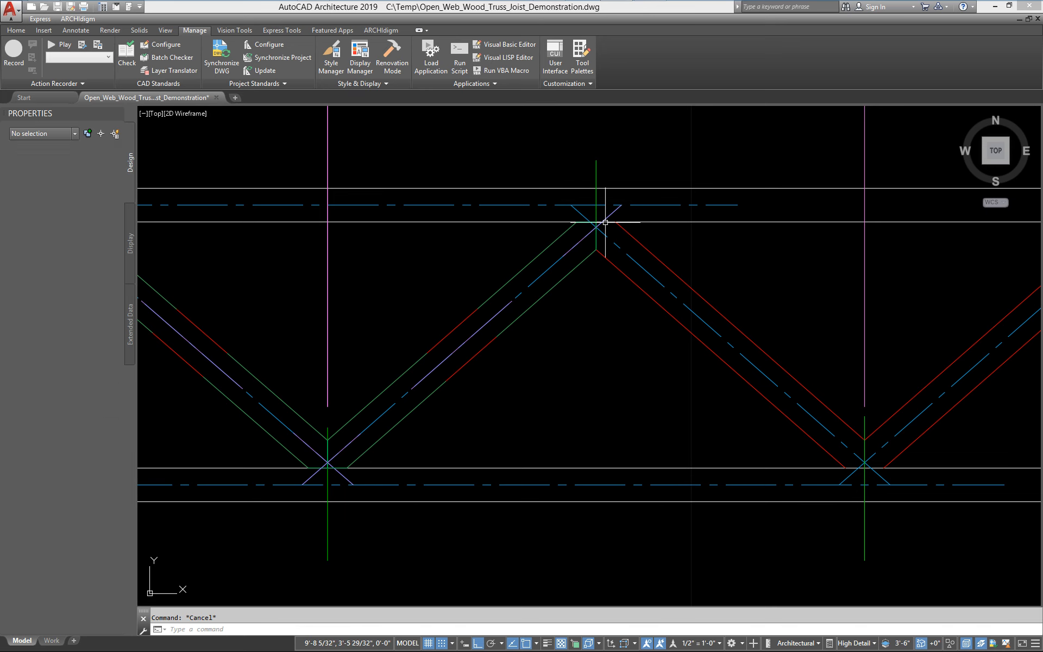
pyautogui.click(557, 247)
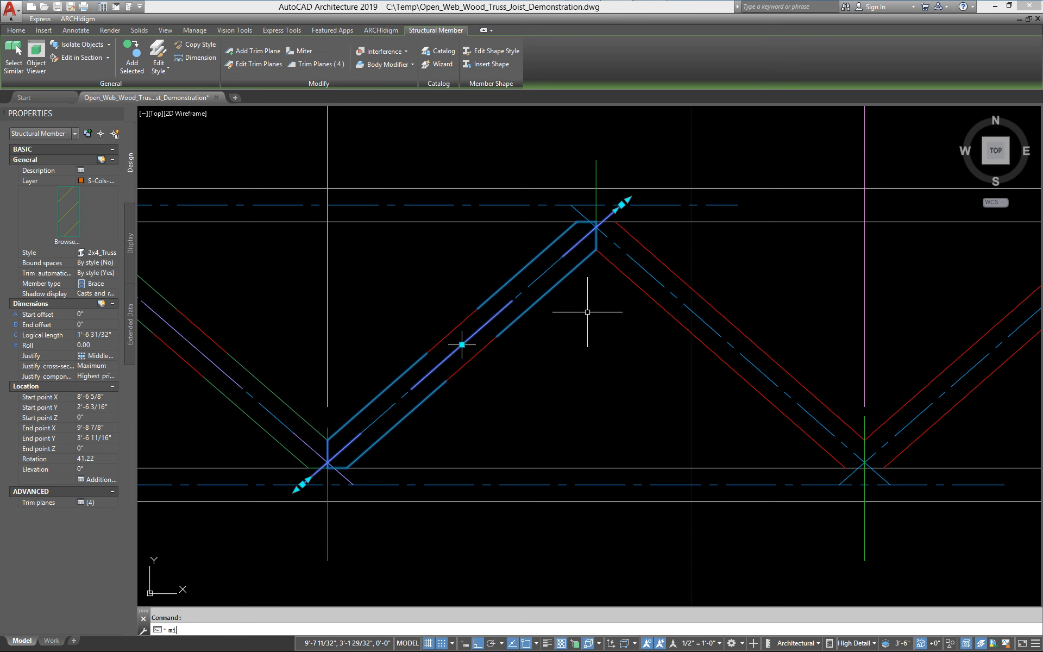
pyautogui.write('mi')
pyautogui.press('Return')
pyautogui.click(596, 250)
pyautogui.click(602, 353)
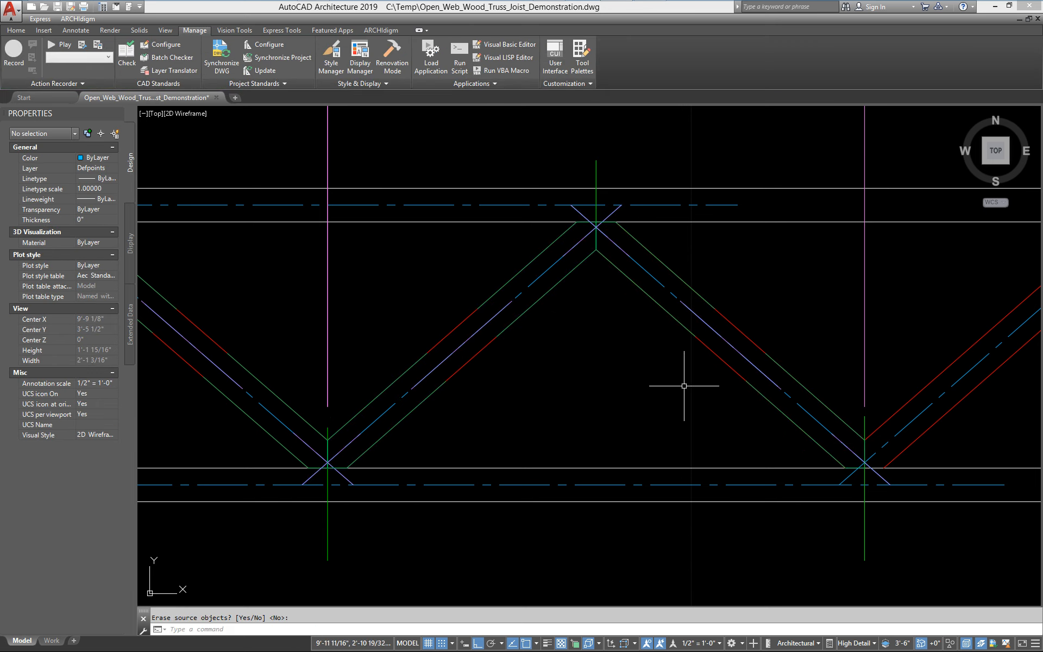
pyautogui.scroll(4, 864, 448)
pyautogui.moveTo(888, 477); pyautogui.dragTo(664, 472, button='middle')
pyautogui.scroll(-2, 643, 491)
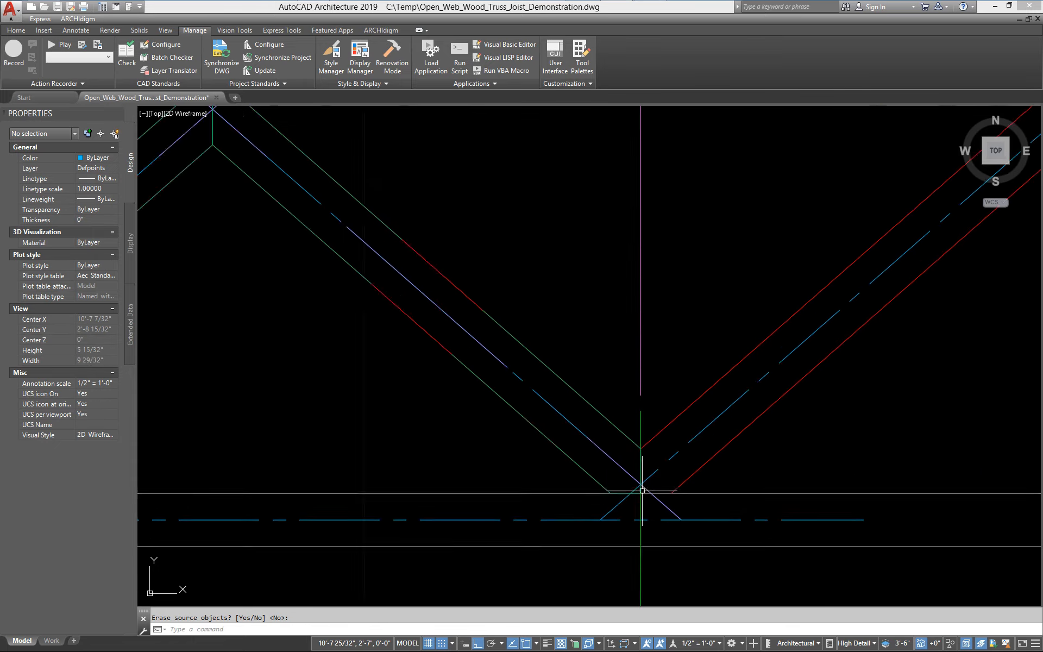
pyautogui.scroll(-4, 643, 490)
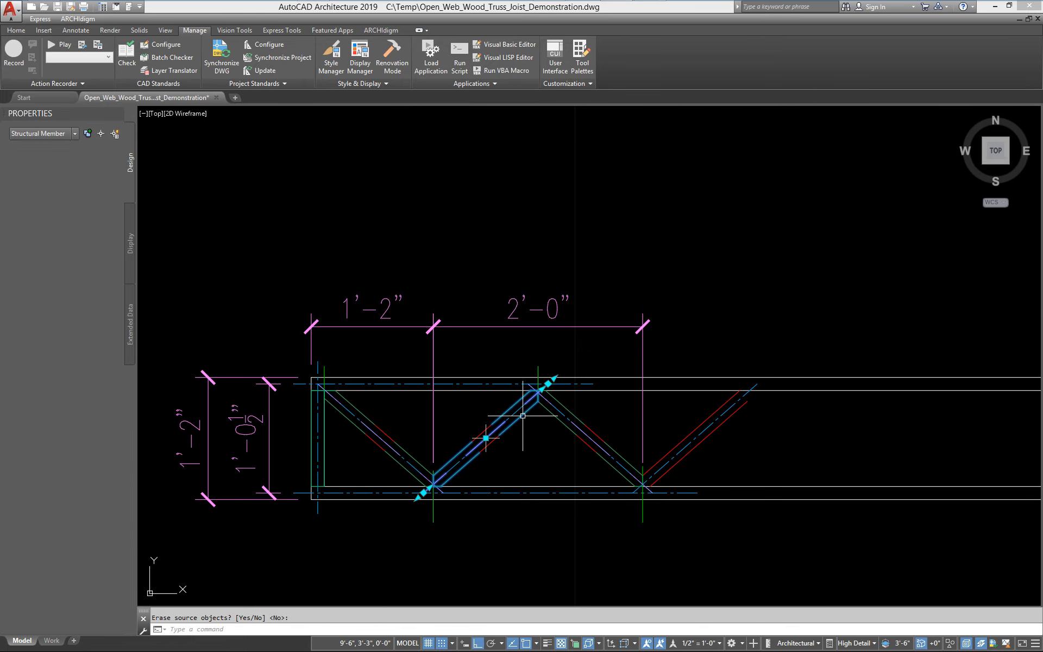
pyautogui.press('Return')
# Inspect the diagonal web members and end post by selecting them in turn across the truss
pyautogui.click(596, 447)
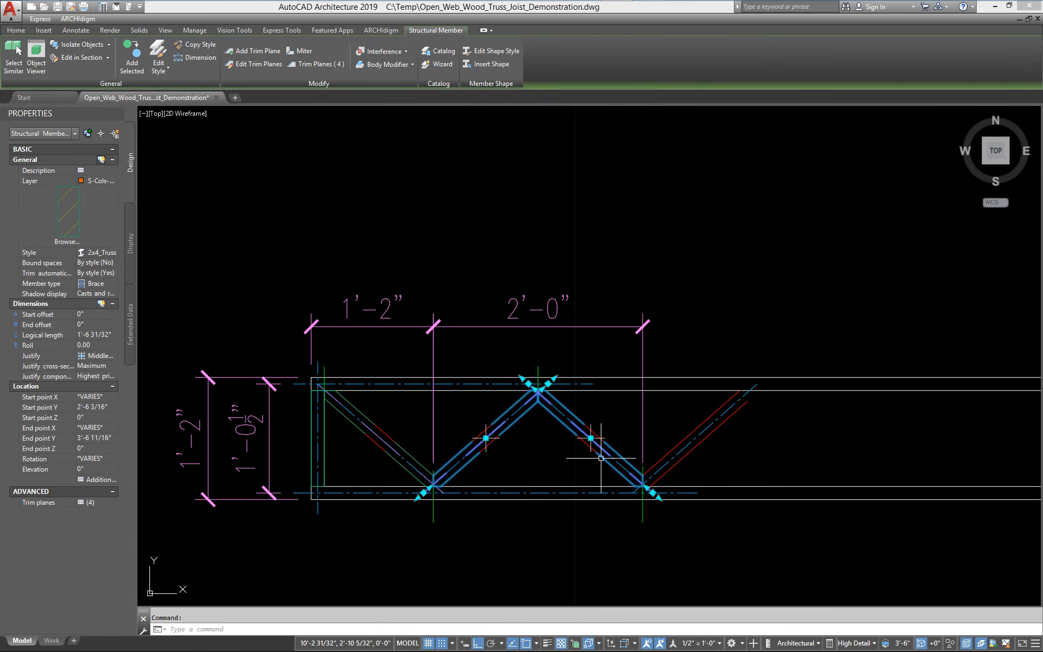
pyautogui.click(342, 416)
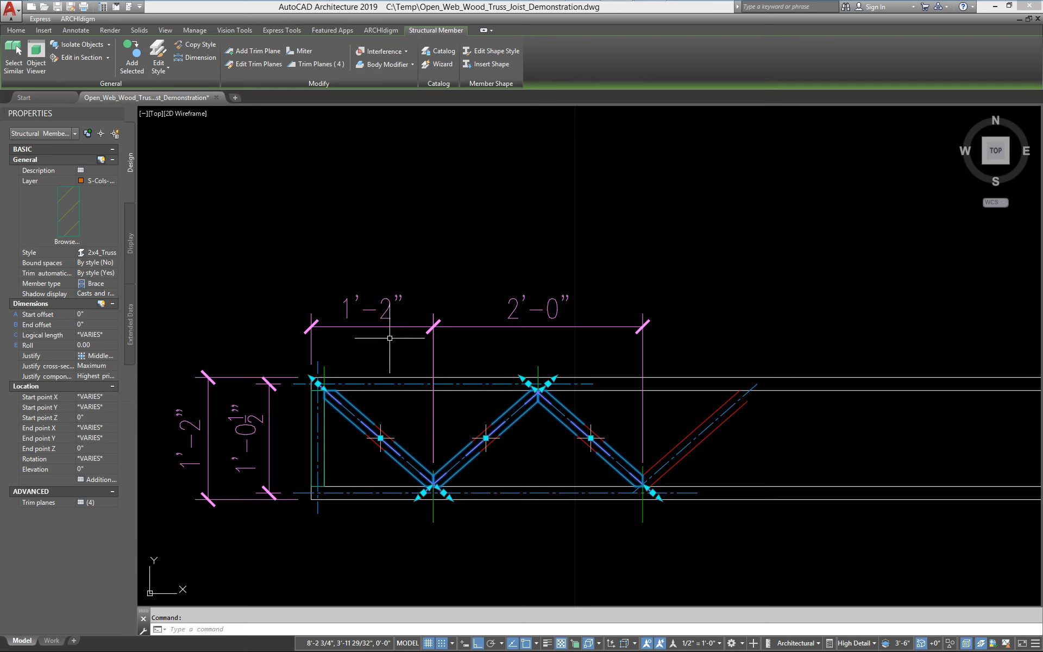
pyautogui.press('Escape')
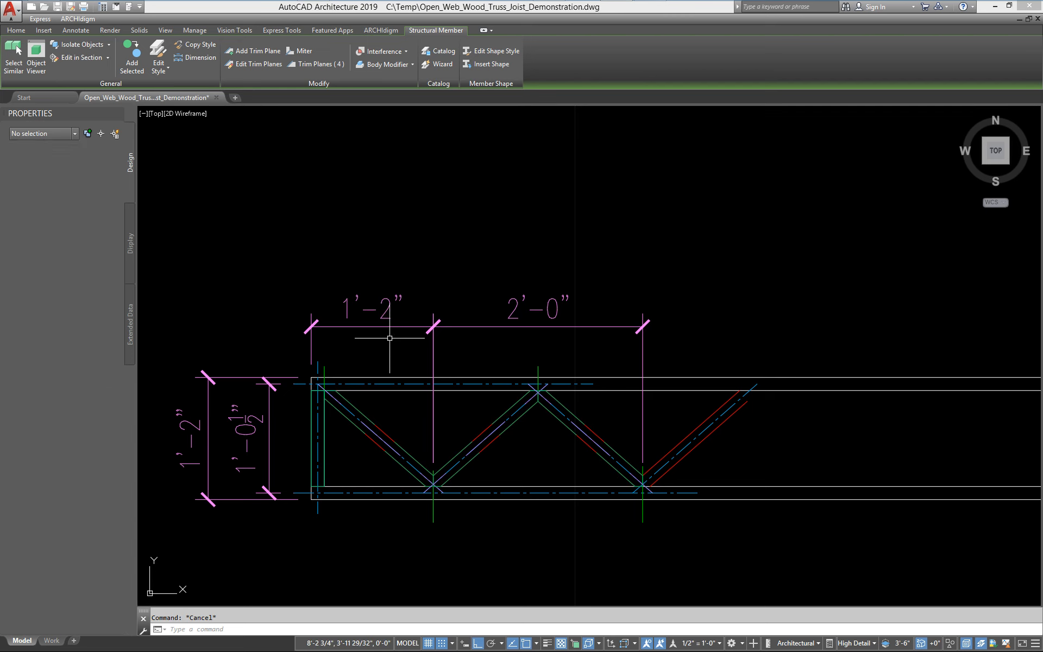
pyautogui.click(517, 421)
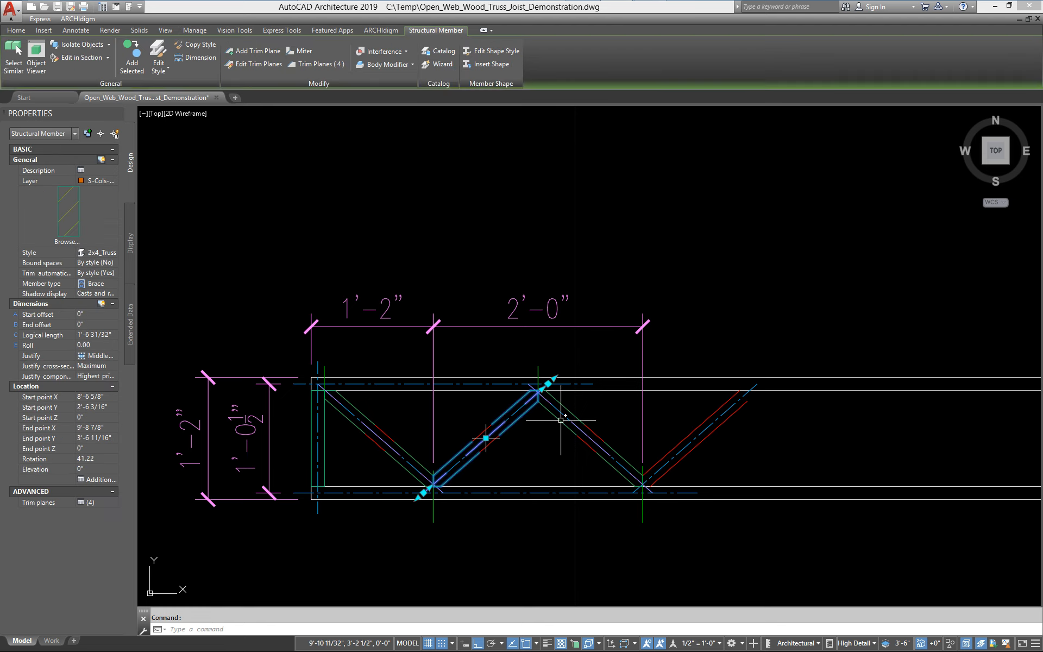
pyautogui.click(563, 407)
pyautogui.click(546, 416)
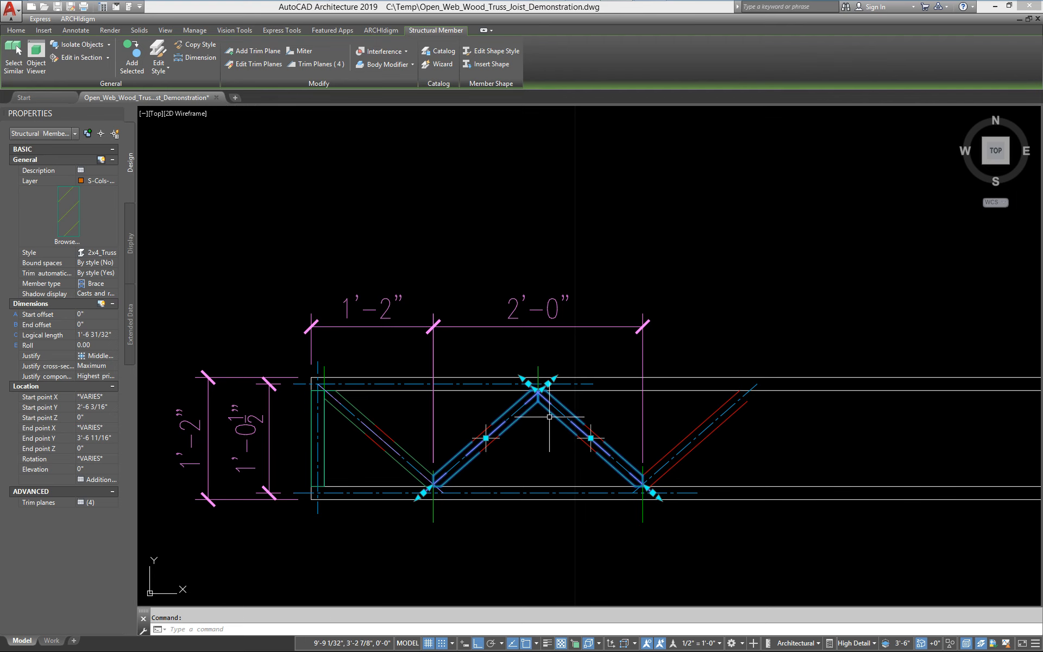
pyautogui.press('Escape')
pyautogui.click(387, 453)
pyautogui.press('Escape')
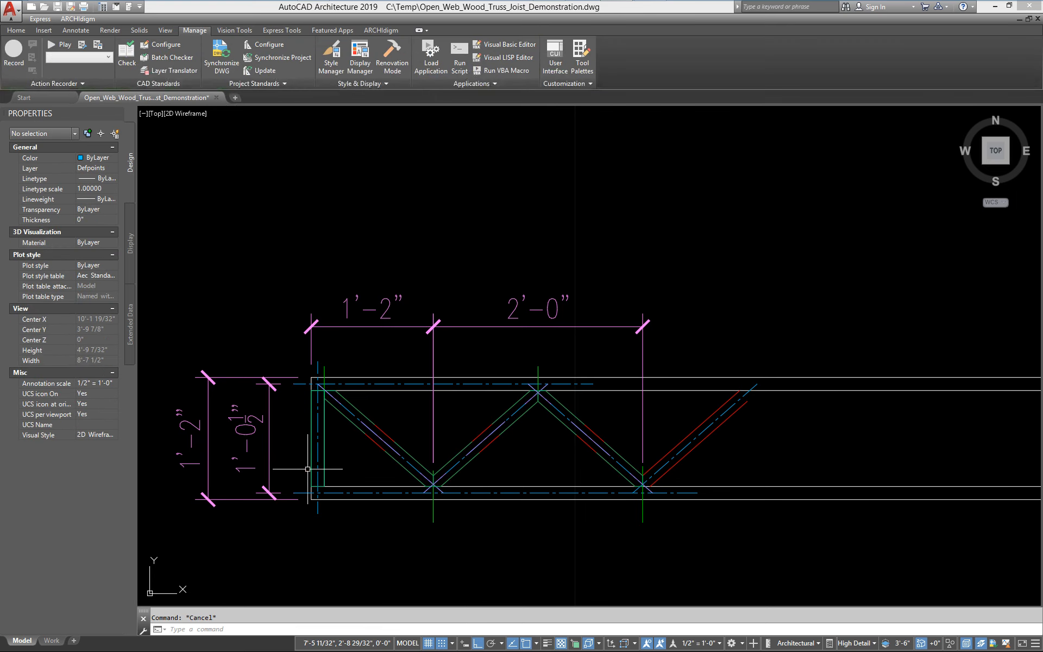
pyautogui.click(329, 468)
pyautogui.click(324, 470)
pyautogui.press('Escape')
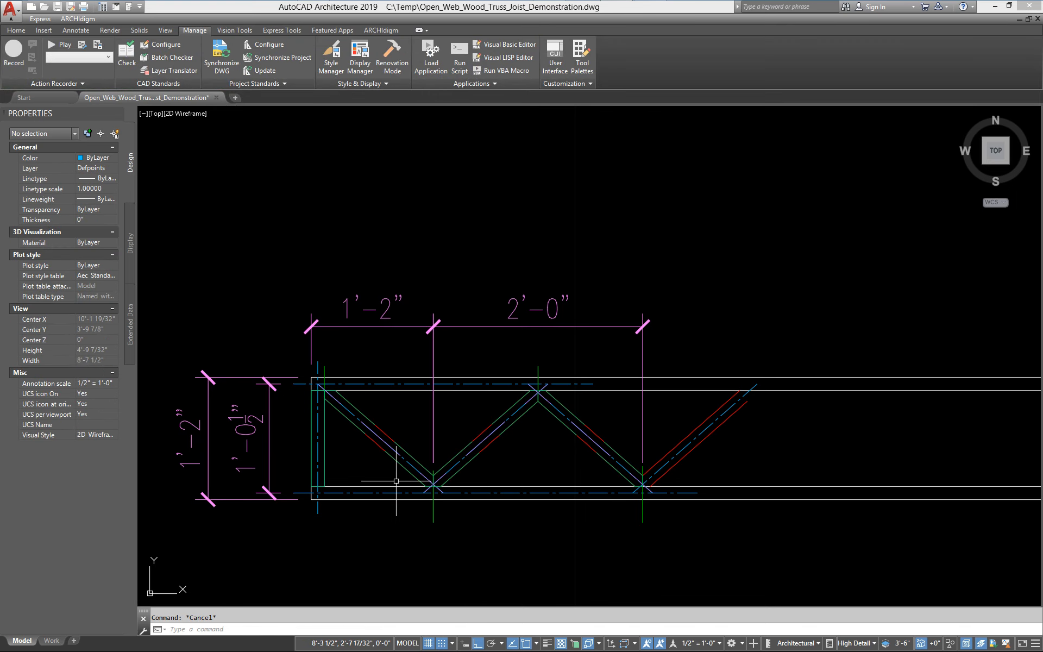
pyautogui.scroll(-2, 568, 451)
pyautogui.moveTo(300, 484); pyautogui.dragTo(401, 459, button='middle')
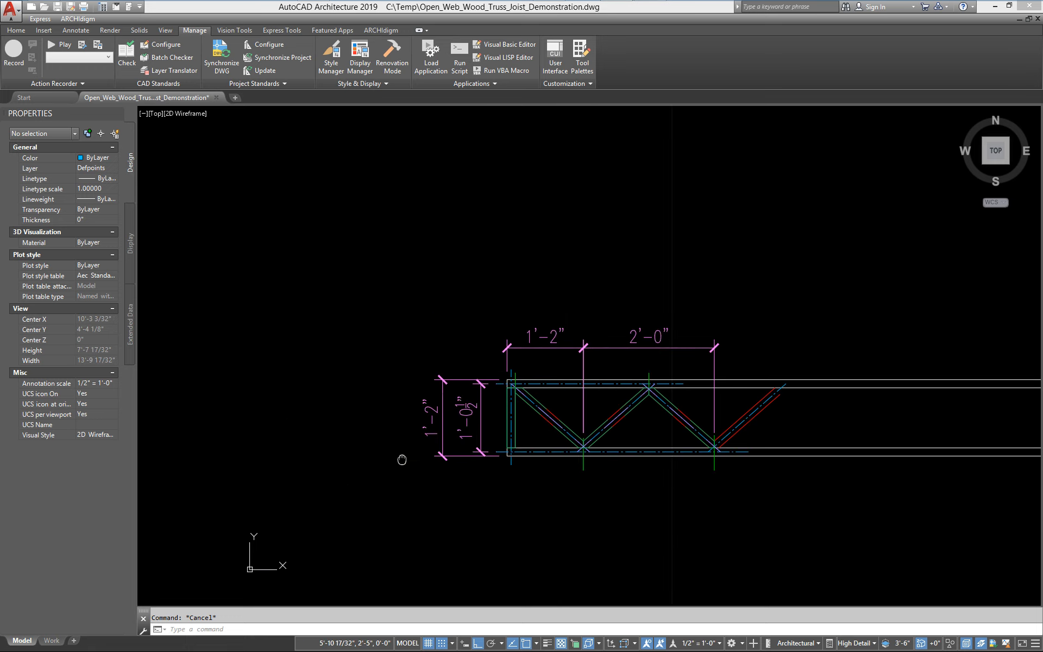
pyautogui.moveTo(599, 385); pyautogui.dragTo(586, 391, button='middle')
pyautogui.scroll(5, 508, 482)
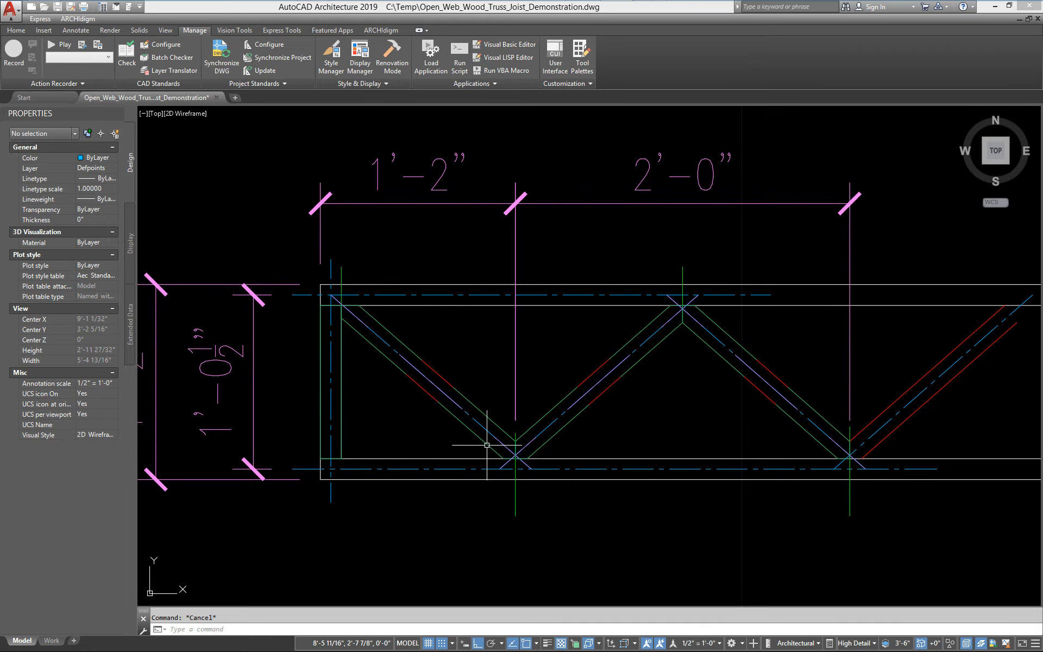
# Define the end post as block Truss_14_End_Post, with its base point at the post's bottom-left endpoint
pyautogui.press('Return')
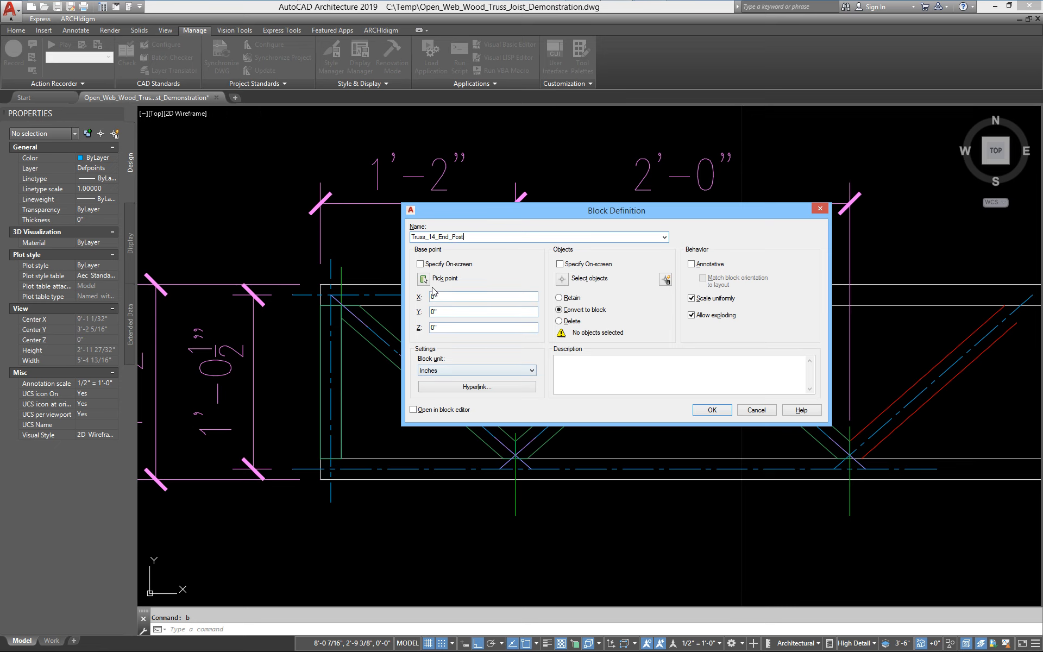
pyautogui.click(423, 279)
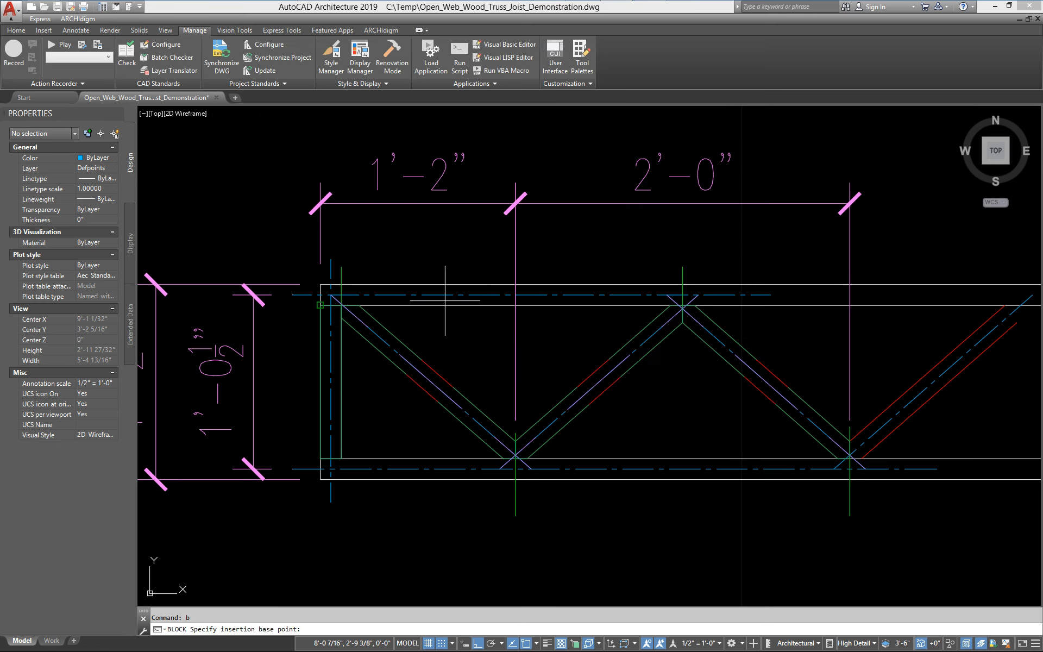
pyautogui.click(320, 458)
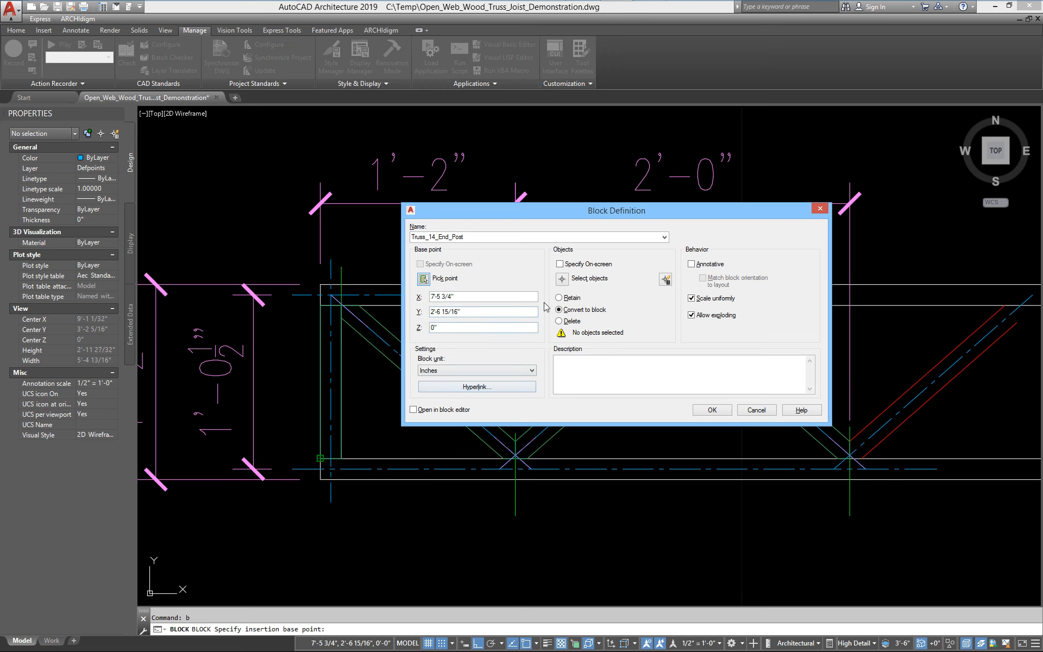
pyautogui.click(561, 280)
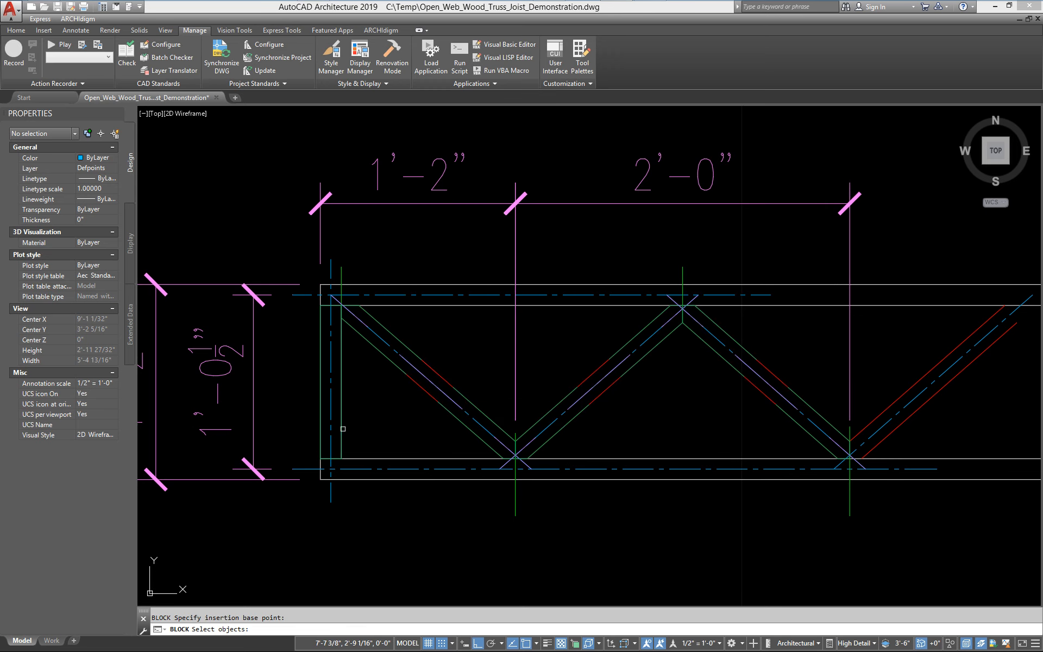
pyautogui.click(343, 429)
pyautogui.press('Return')
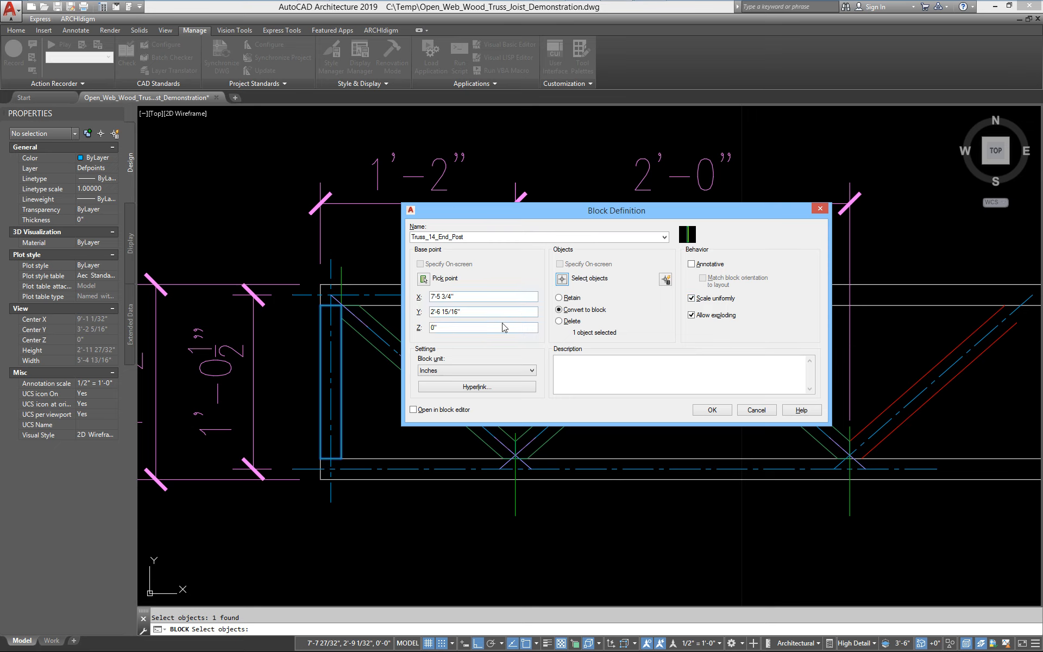
pyautogui.doubleClick(432, 327)
pyautogui.click(710, 412)
# Define the left end diagonal web as block Truss_14_End_Brace, based at the end post's inner bottom corner
pyautogui.write('b')
pyautogui.press('Return')
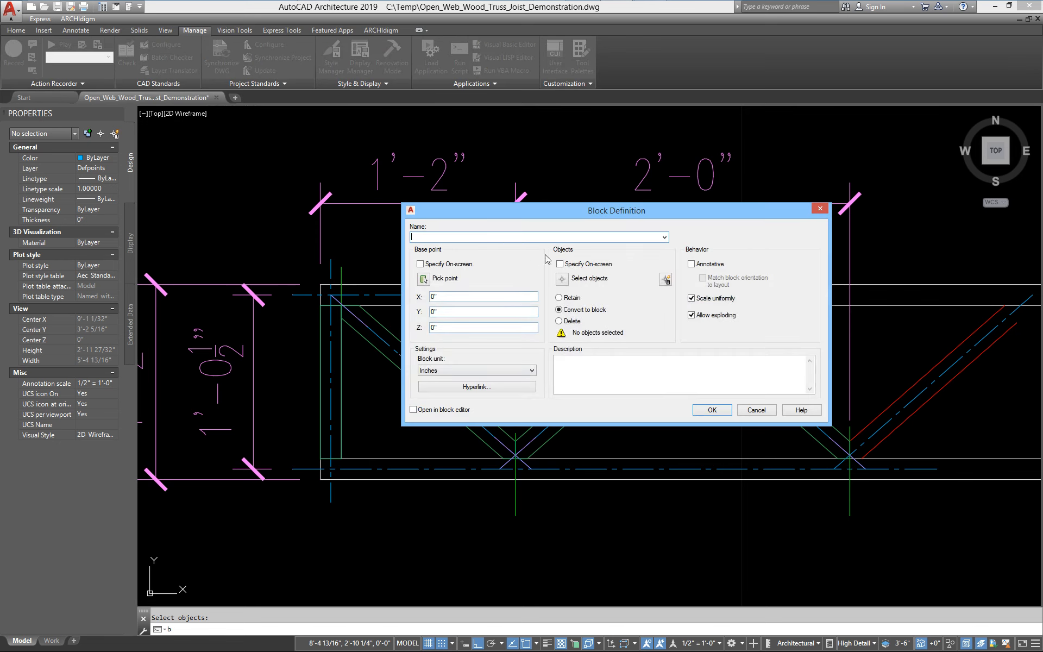
pyautogui.click(664, 237)
pyautogui.click(441, 289)
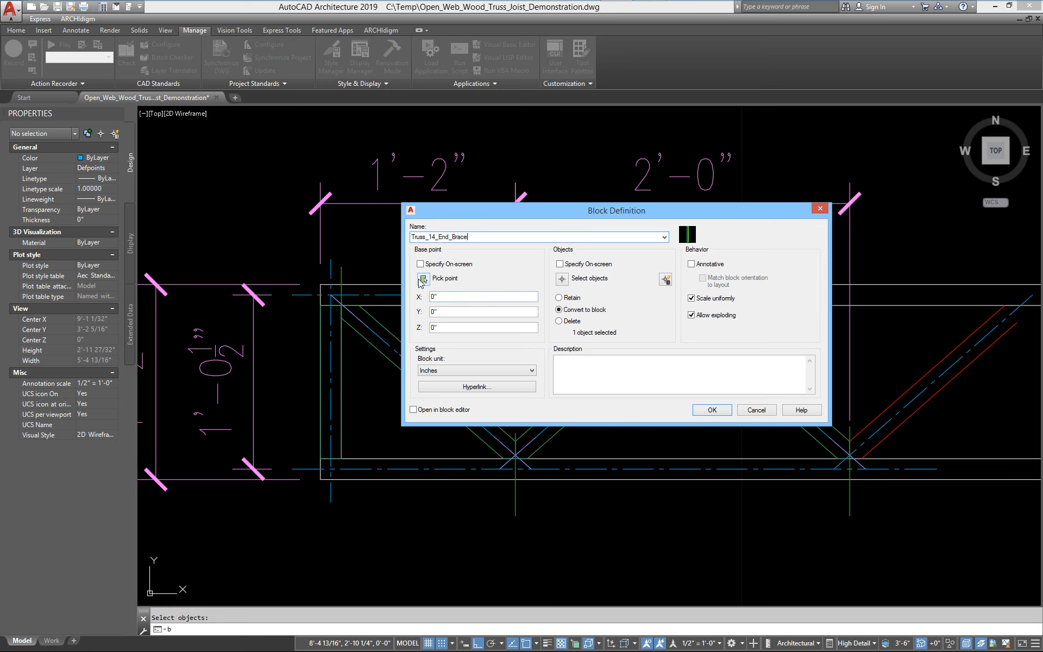
pyautogui.click(423, 279)
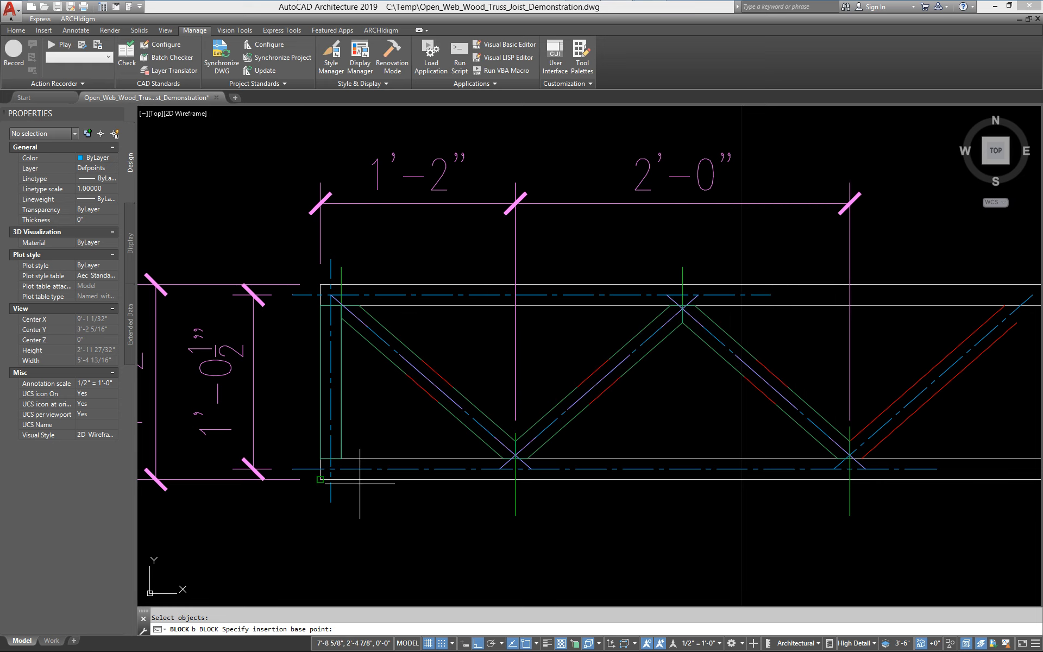
pyautogui.scroll(4, 360, 481)
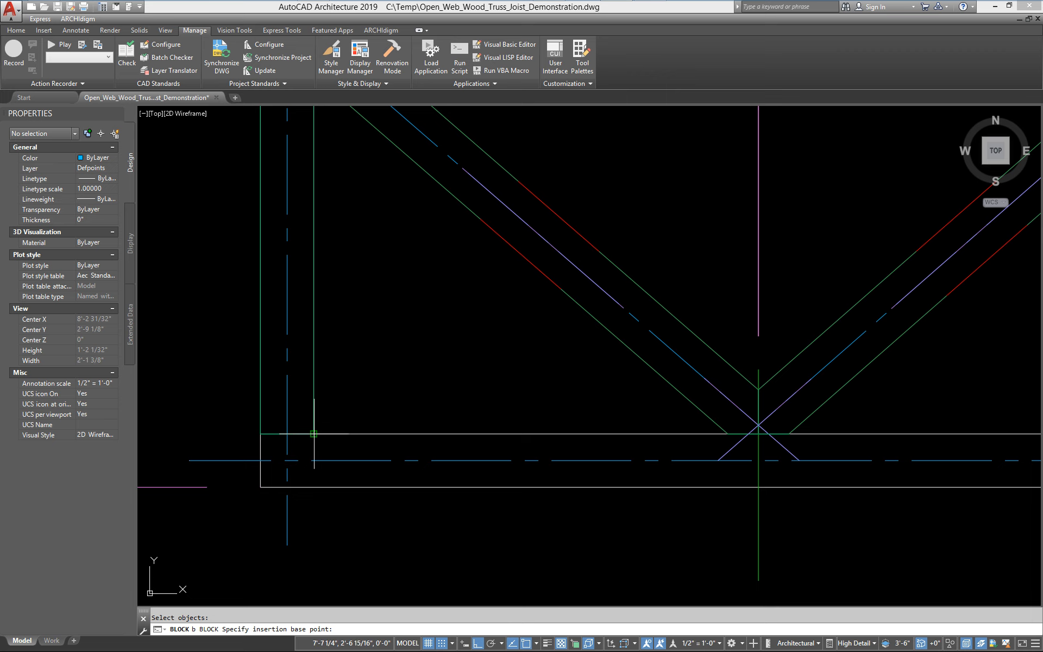
pyautogui.scroll(-2, 313, 433)
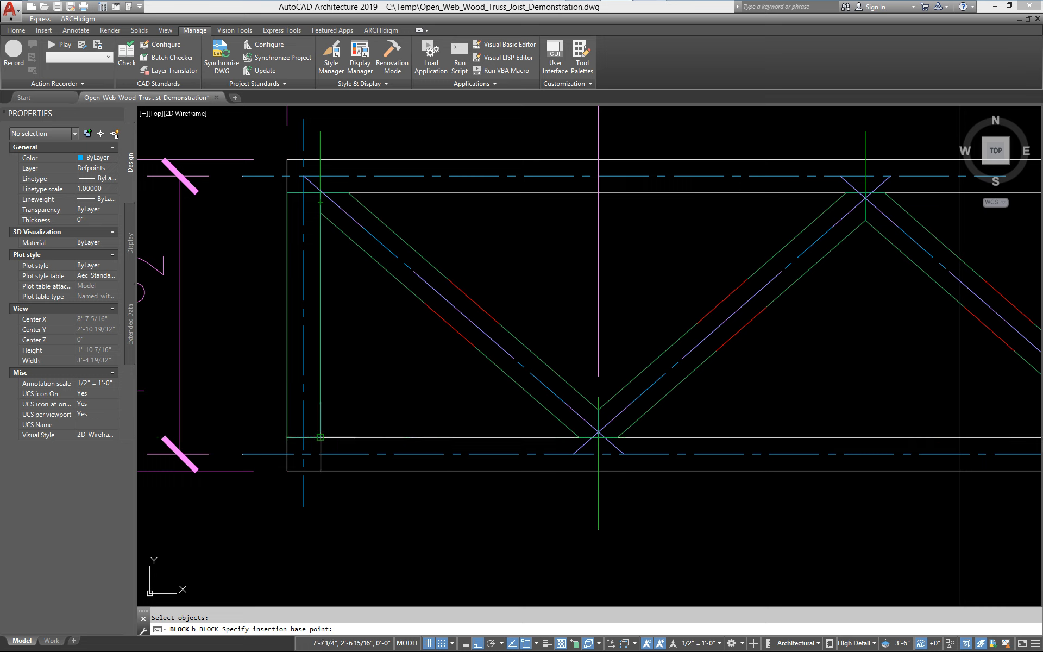
pyautogui.click(320, 437)
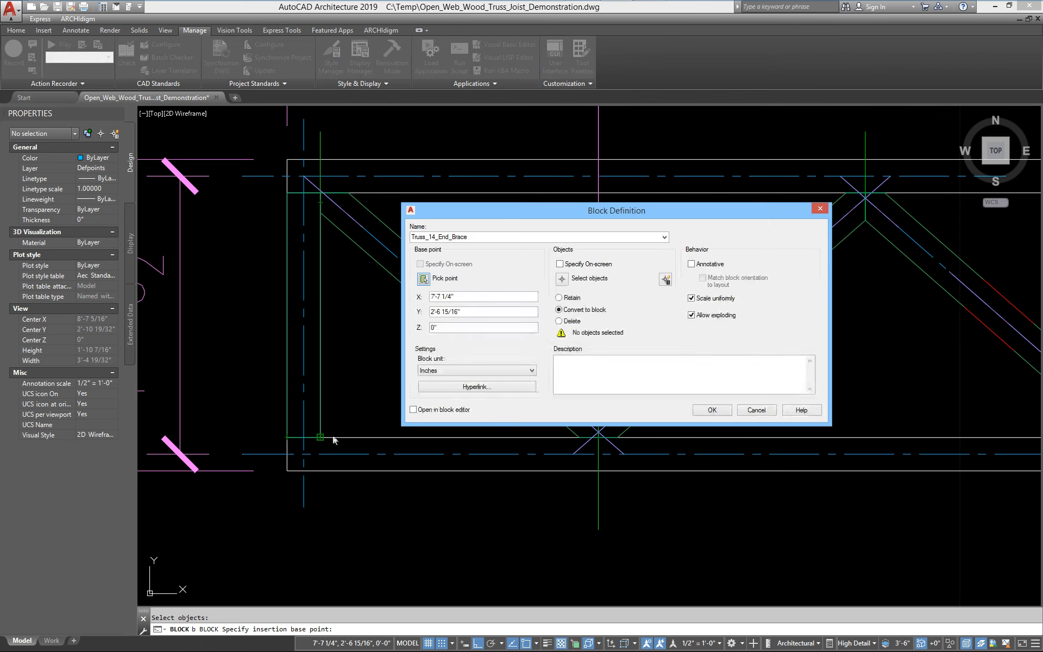
pyautogui.click(562, 279)
pyautogui.click(486, 356)
pyautogui.press('Return')
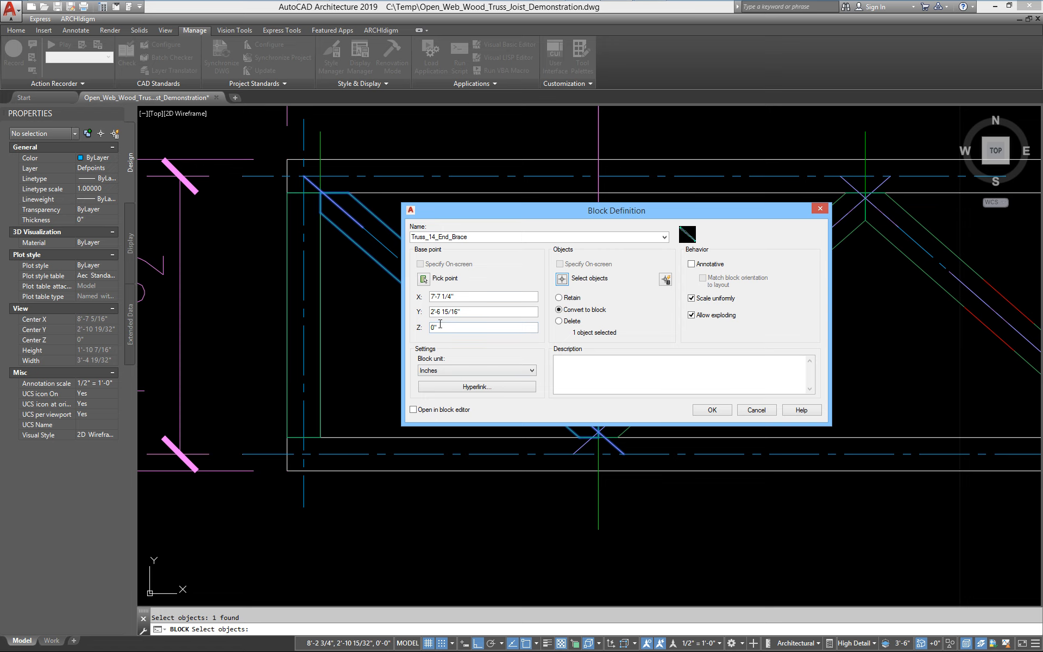
pyautogui.click(713, 409)
# Define the two middle webs as block Truss_14_Middle_Brace, based at their bottom intersection on the bottom chord line
pyautogui.moveTo(660, 413); pyautogui.dragTo(355, 438, button='middle')
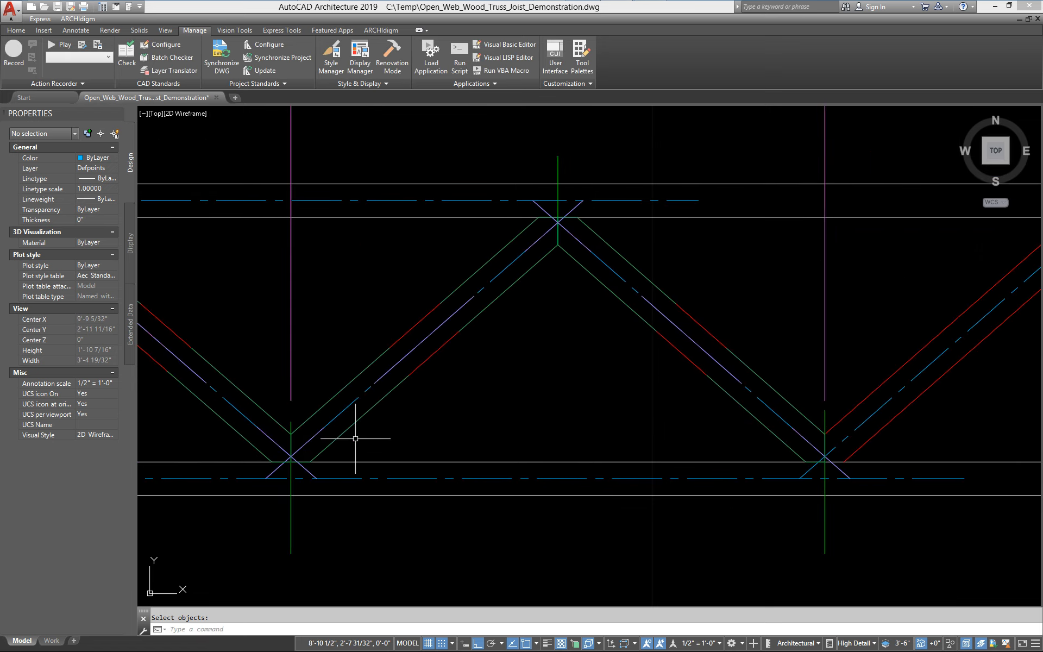
pyautogui.press('Return')
pyautogui.click(664, 237)
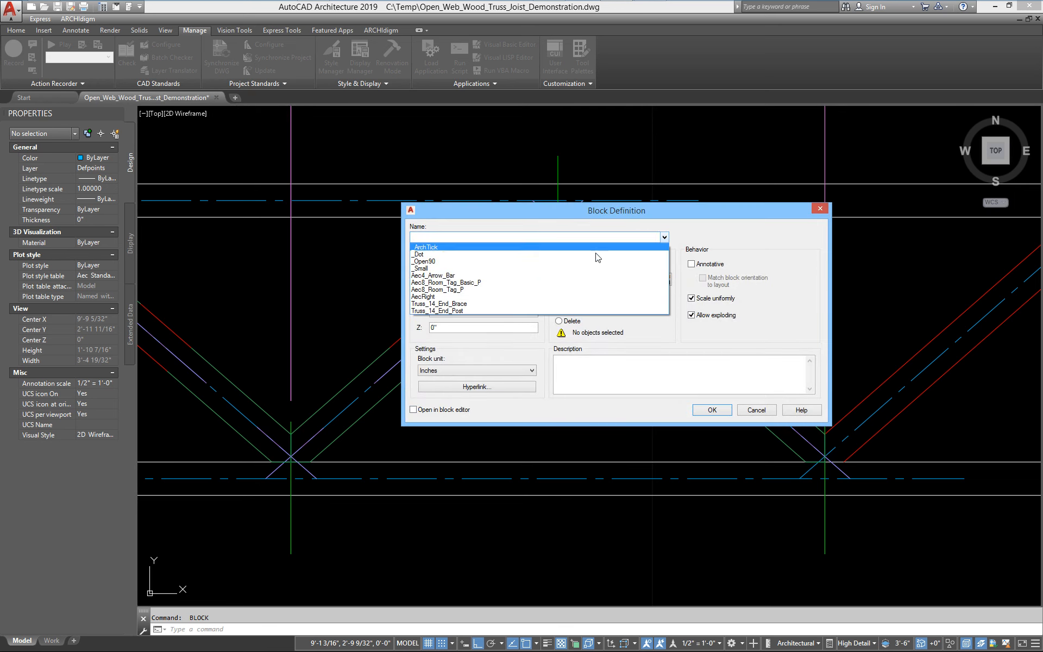
pyautogui.click(458, 311)
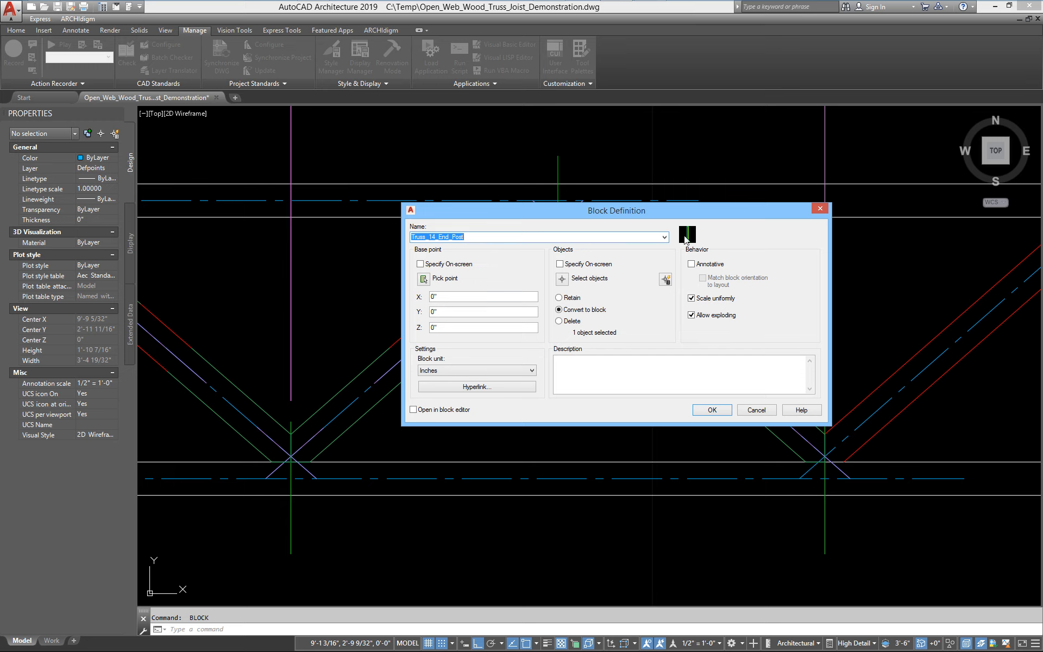
pyautogui.click(664, 237)
pyautogui.click(459, 304)
pyautogui.click(493, 239)
pyautogui.press('BackSpace')
pyautogui.press('BackSpace')
pyautogui.press('BackSpace')
pyautogui.press('BackSpace')
pyautogui.press('BackSpace')
pyautogui.write('Middle')
pyautogui.click(422, 279)
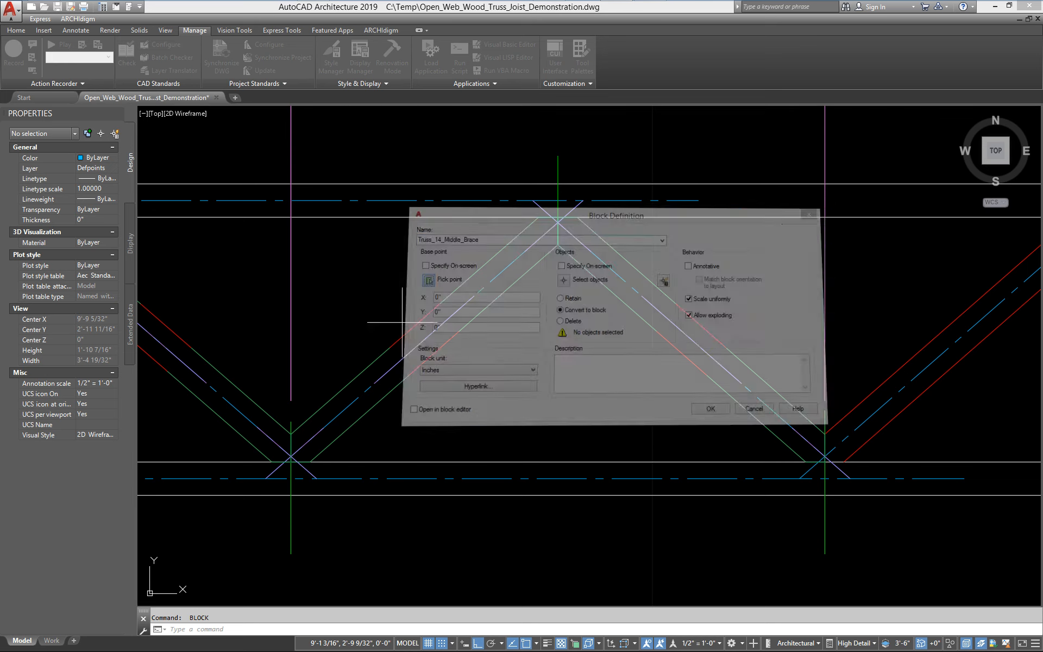
pyautogui.scroll(4, 337, 478)
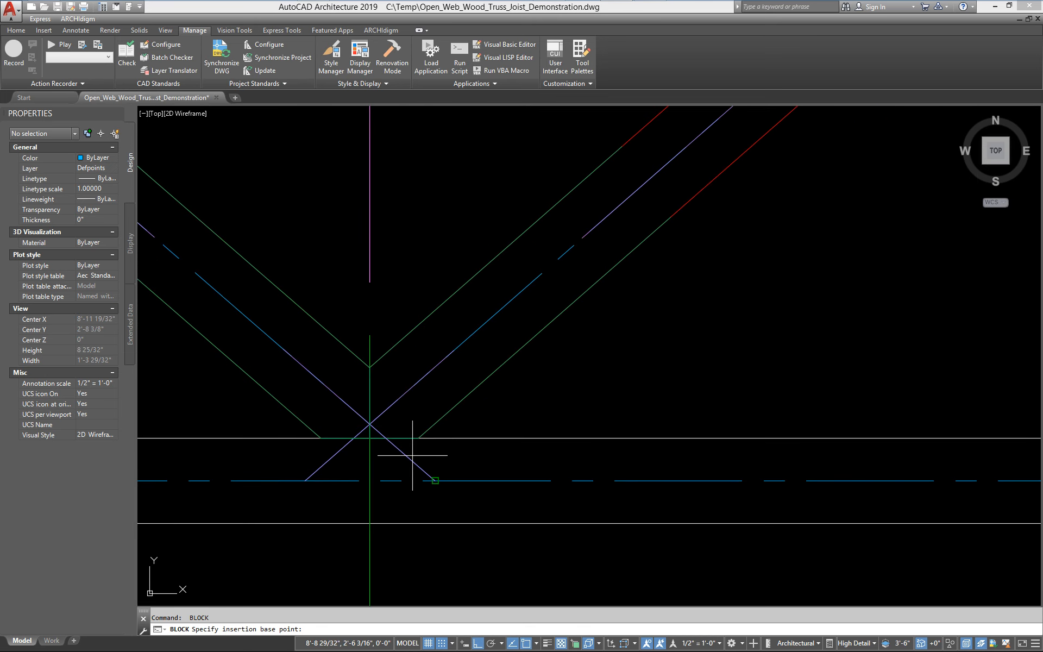
pyautogui.click(369, 438)
pyautogui.click(562, 278)
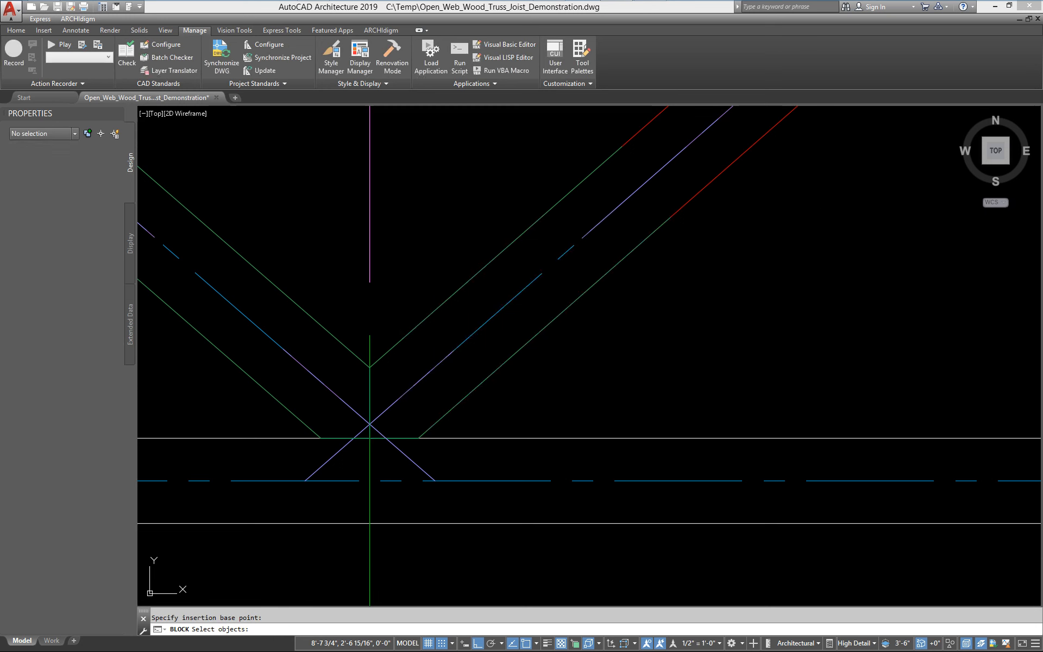
pyautogui.click(475, 390)
pyautogui.scroll(-3, 490, 420)
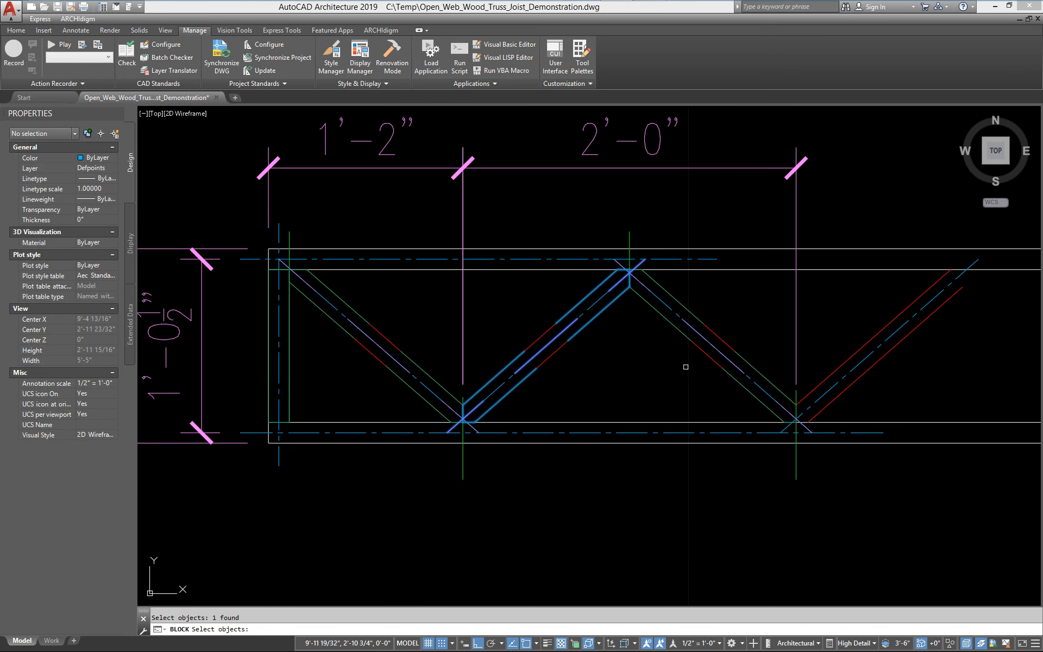
pyautogui.click(678, 330)
pyautogui.moveTo(648, 375); pyautogui.dragTo(534, 420, button='middle')
pyautogui.press('Return')
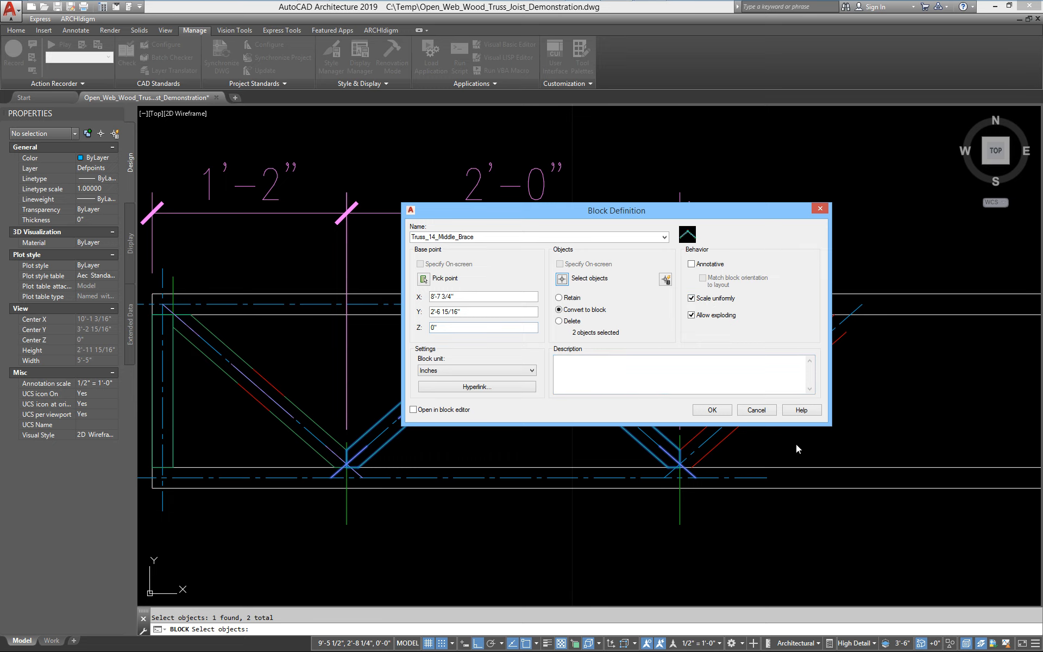
pyautogui.click(712, 410)
# Orbit the truss into a 3D view and inspect the placed web and end-post blocks
pyautogui.scroll(-5, 419, 363)
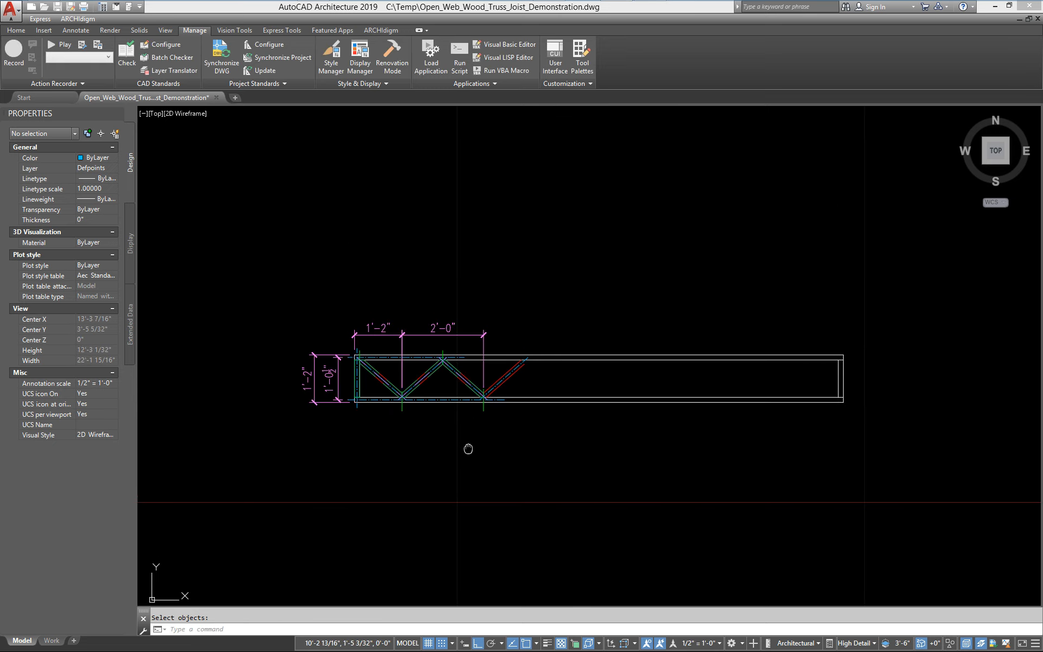
pyautogui.moveTo(466, 447)
pyautogui.mouseDown(button='middle')
pyautogui.moveTo(486, 482)
pyautogui.moveTo(638, 391)
pyautogui.moveTo(489, 366)
pyautogui.moveTo(509, 484)
pyautogui.mouseUp(button='middle')
pyautogui.scroll(4, 509, 484)
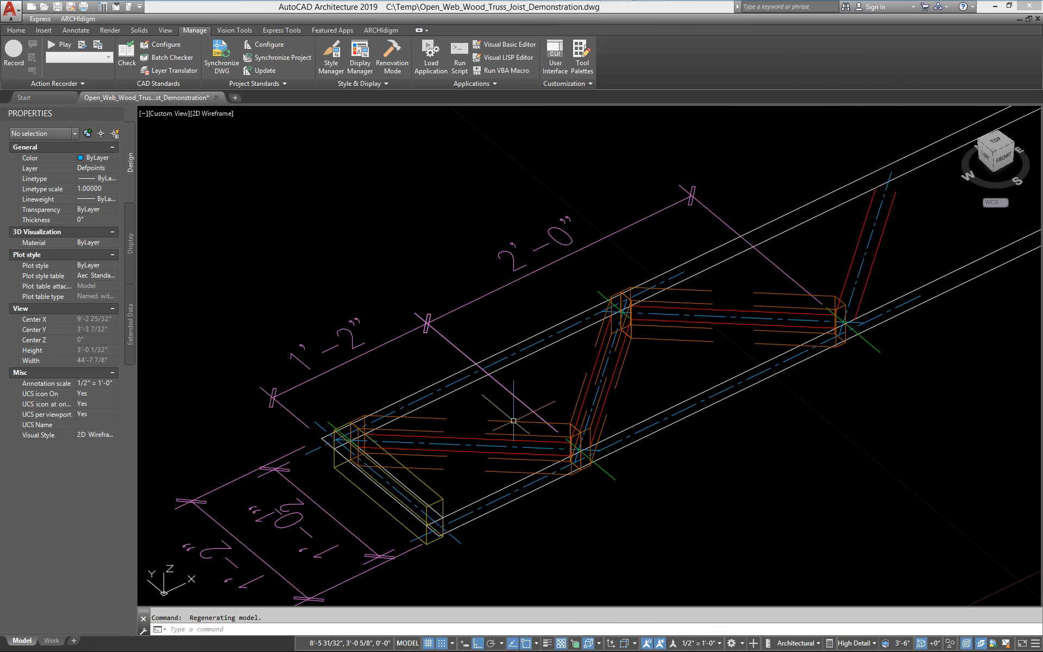
pyautogui.click(585, 466)
pyautogui.scroll(5, 584, 466)
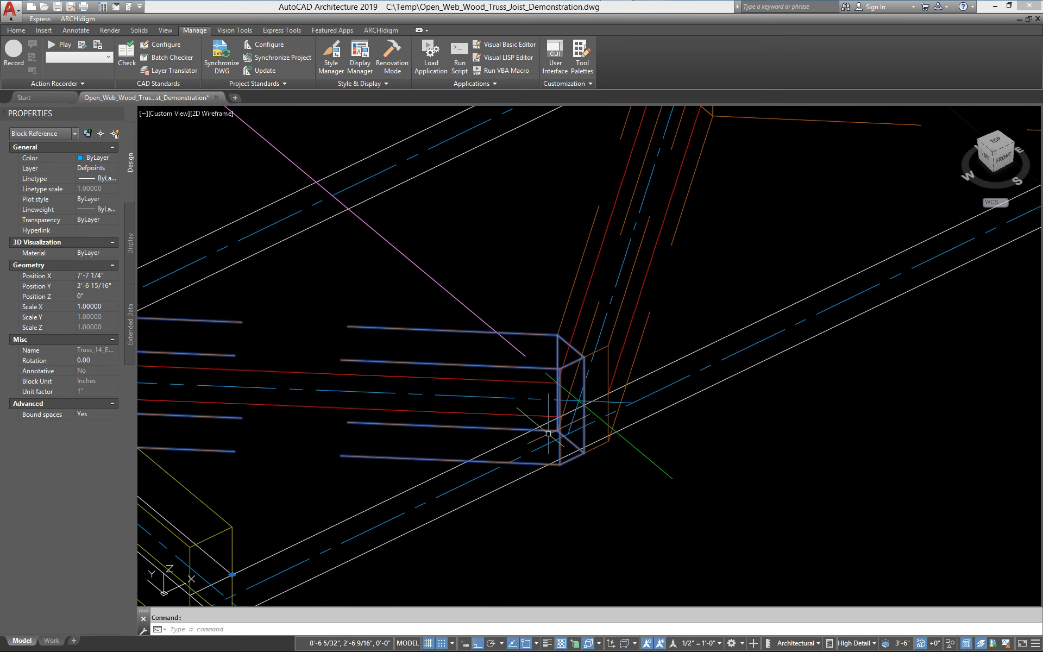
pyautogui.scroll(-3, 559, 450)
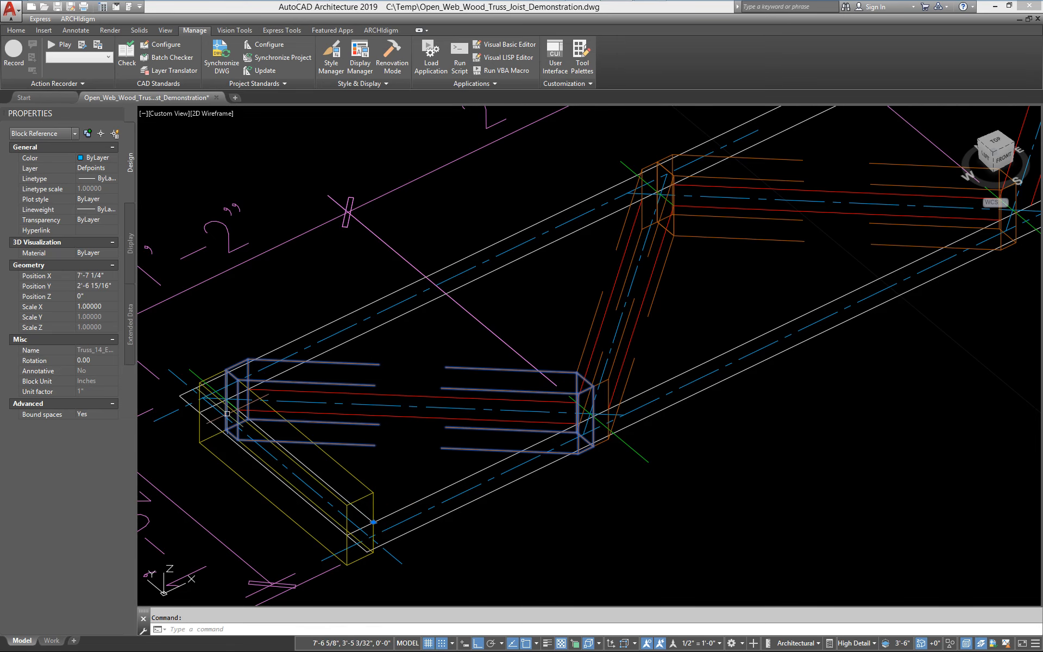
pyautogui.scroll(-4, 407, 502)
pyautogui.scroll(3, 587, 546)
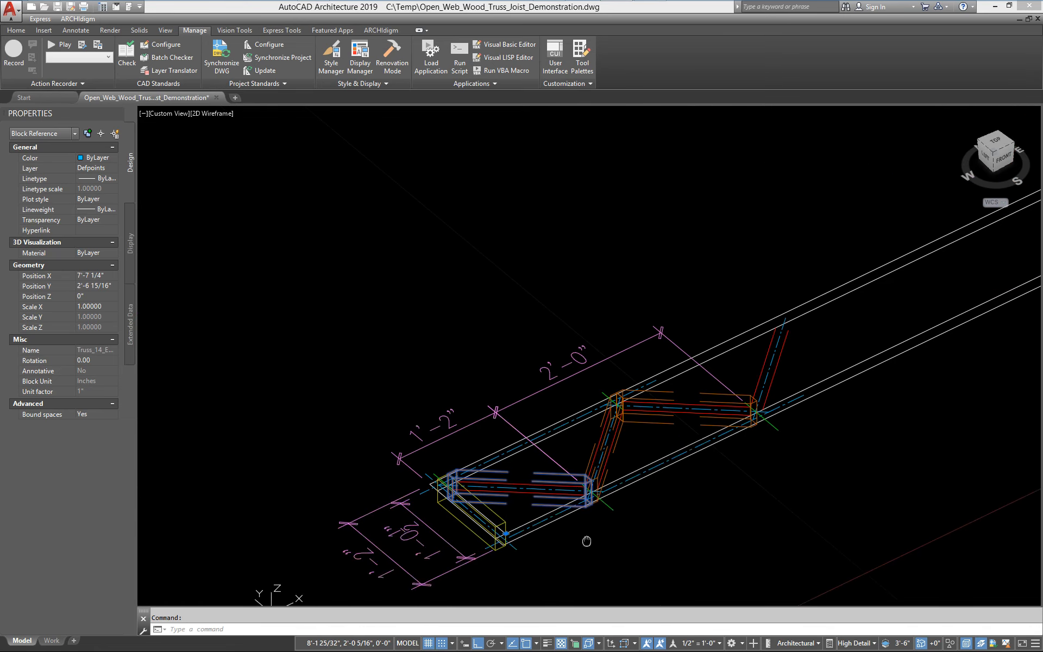
pyautogui.press('Escape')
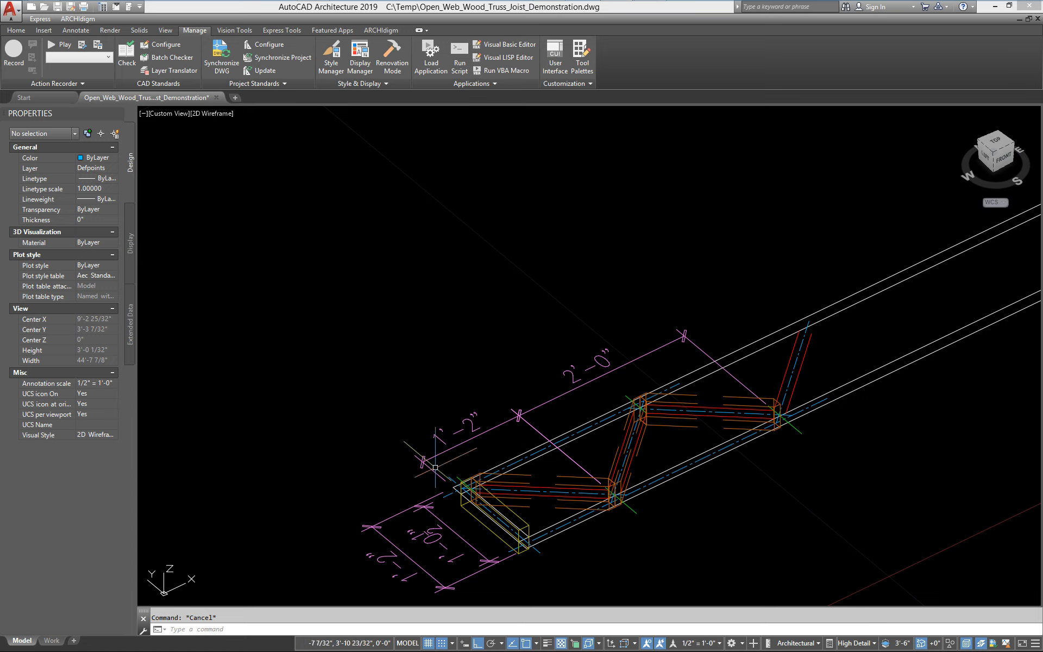
pyautogui.moveTo(452, 422); pyautogui.dragTo(480, 416, button='middle')
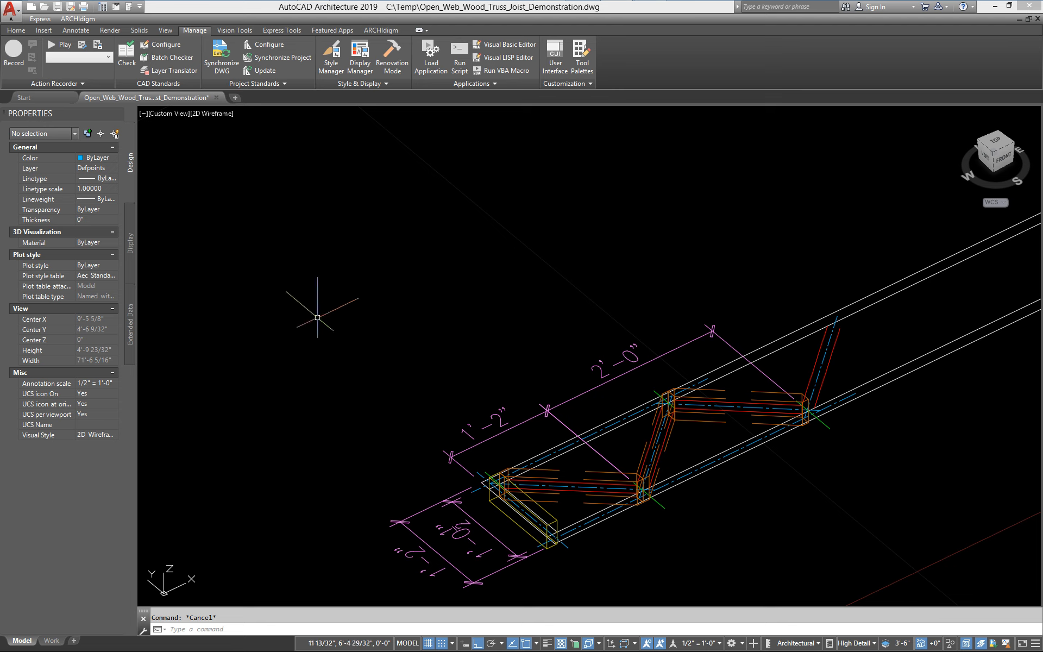
# Open the structural member Style Manager and create a new style named Truss_Open_Web_Wood_2x4_14_Type_A
pyautogui.click(15, 31)
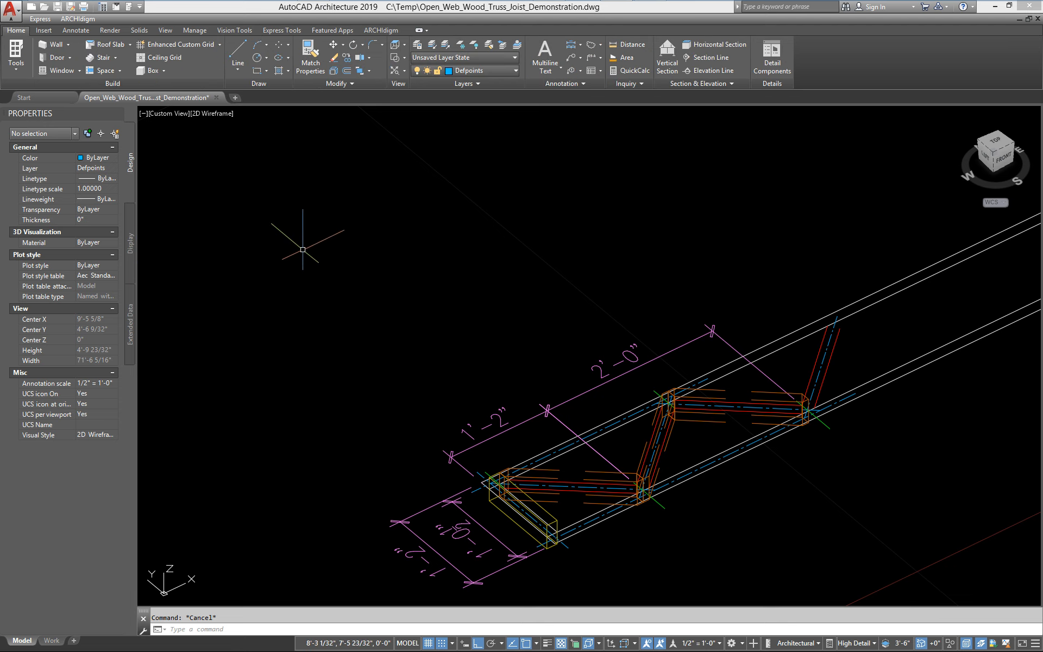
pyautogui.write('memberstyle')
pyautogui.press('Return')
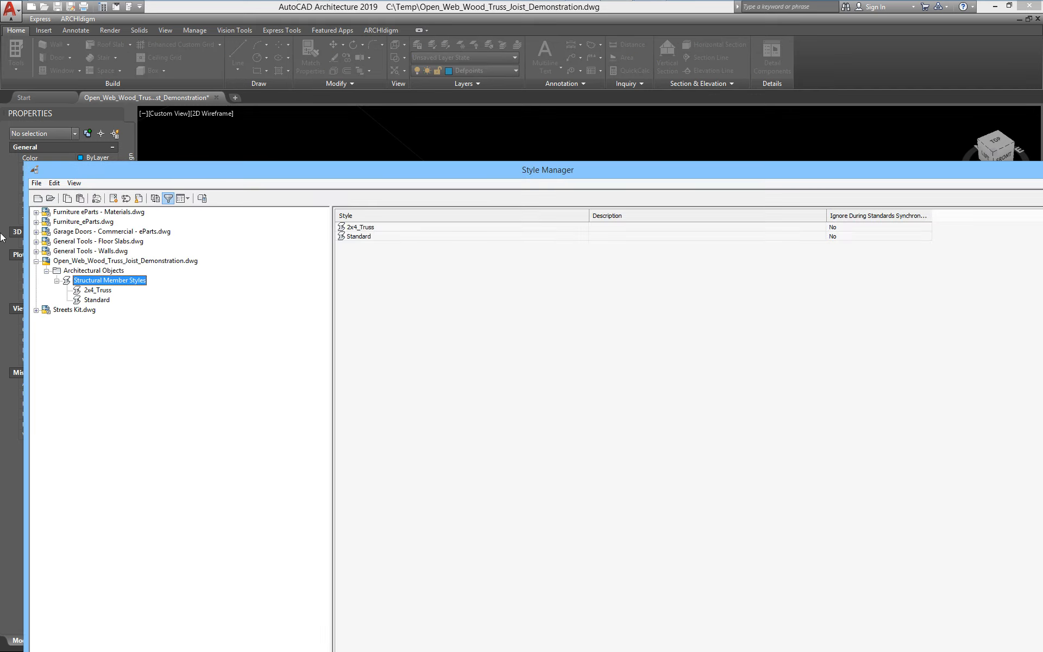
pyautogui.moveTo(24, 162); pyautogui.dragTo(299, 269)
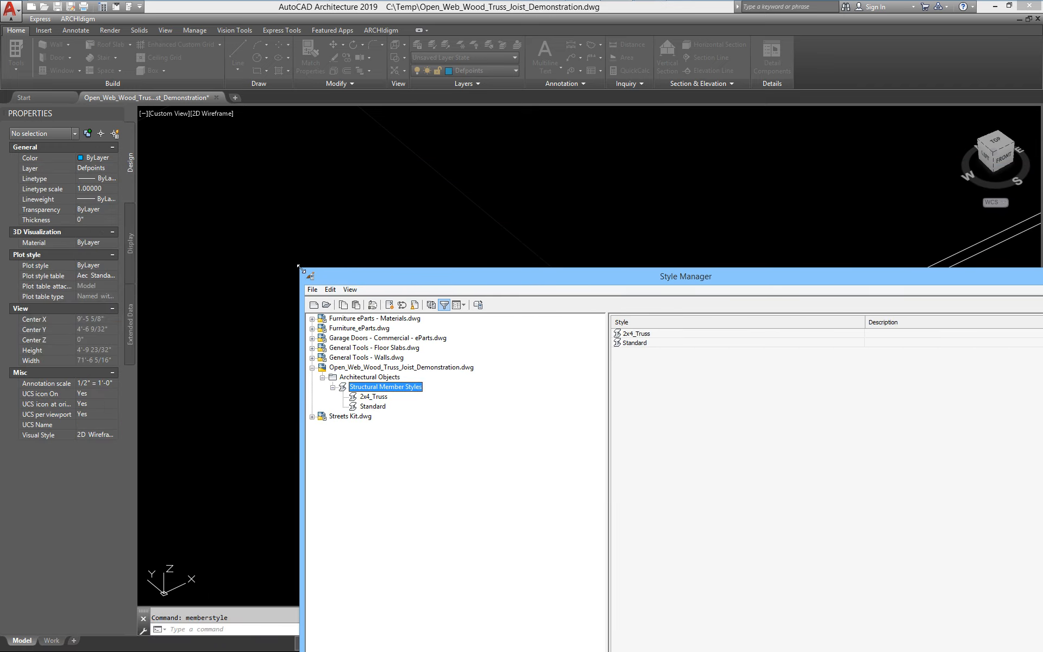
pyautogui.moveTo(676, 280); pyautogui.dragTo(491, 112)
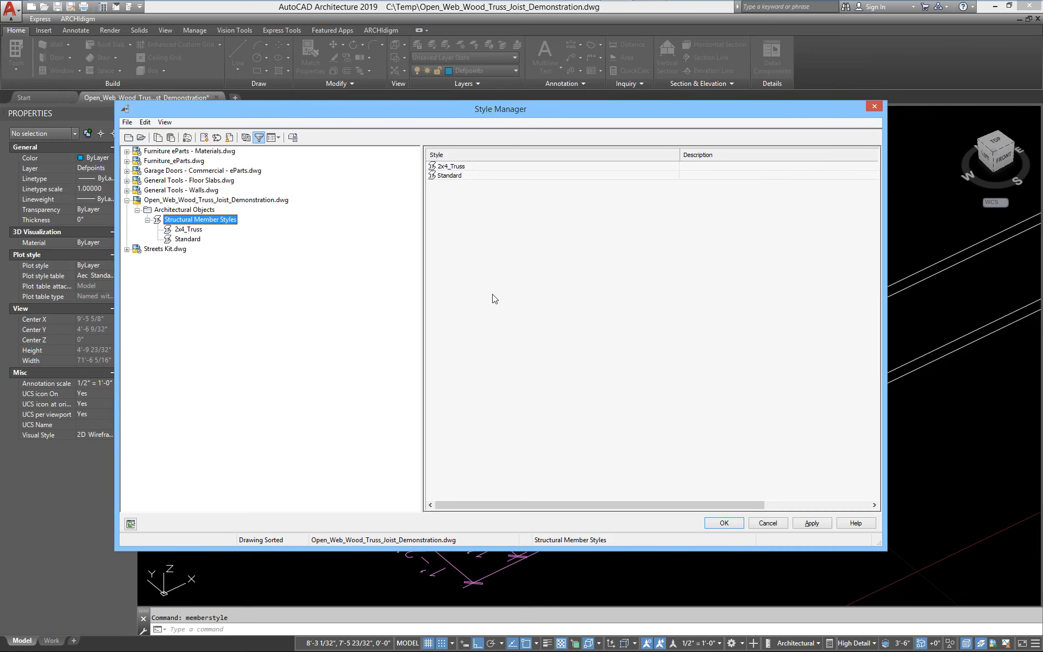
pyautogui.rightClick(449, 248)
pyautogui.click(475, 267)
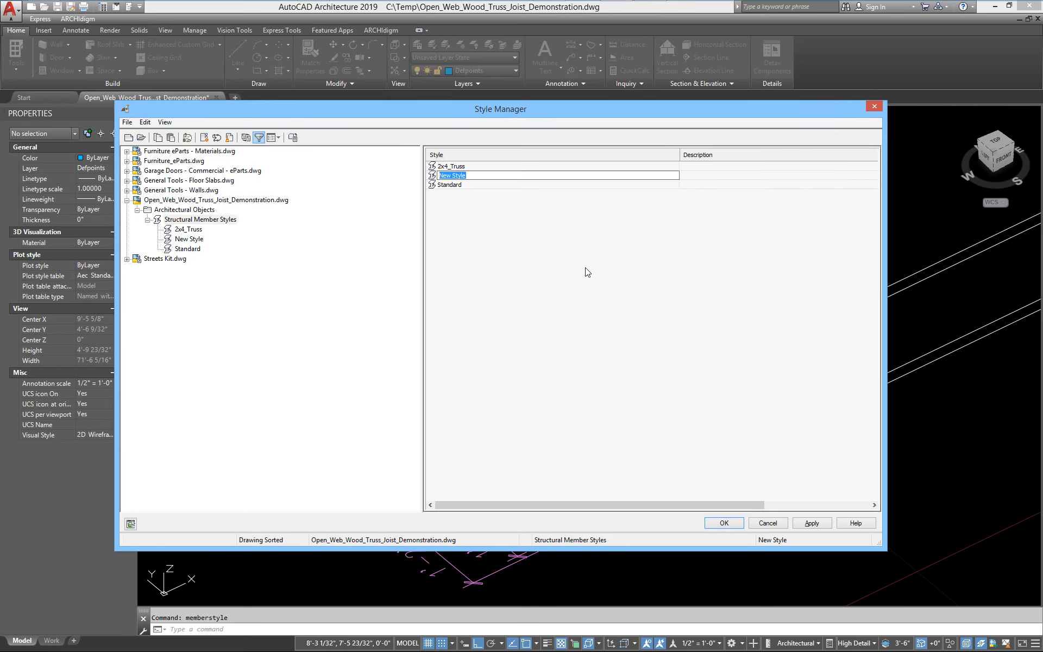
pyautogui.write('Truss_Open_Web_Wood_2x4_14_Type_A')
pyautogui.press('Return')
# In the new style's design rules, set the start shape to 2x4 and name the component Top Chord
pyautogui.doubleClick(488, 185)
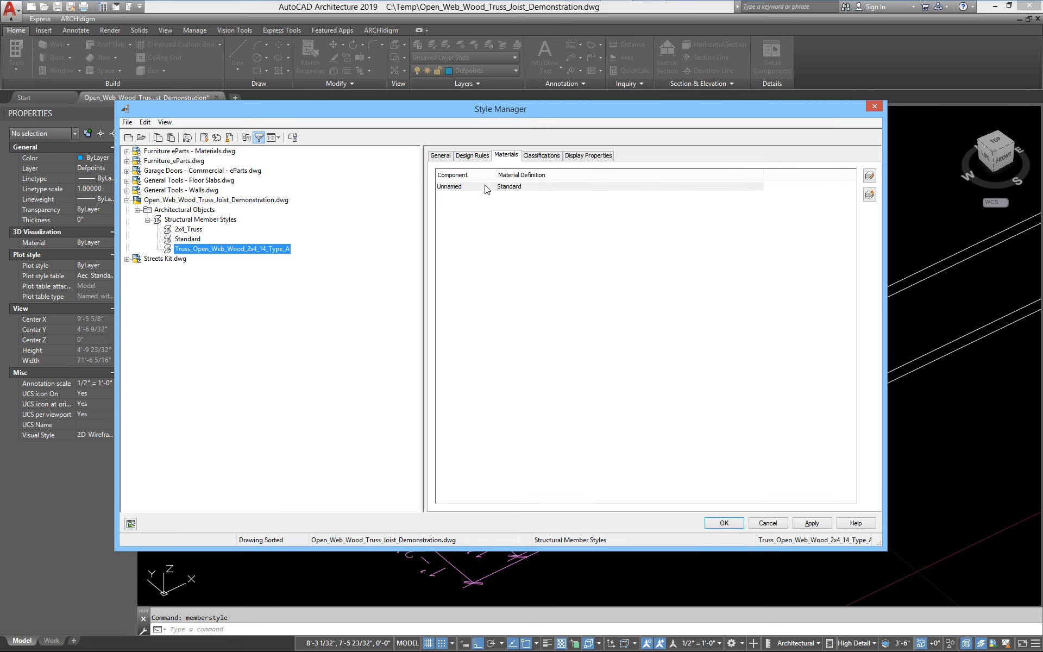
pyautogui.moveTo(454, 113); pyautogui.dragTo(359, 89)
pyautogui.click(418, 139)
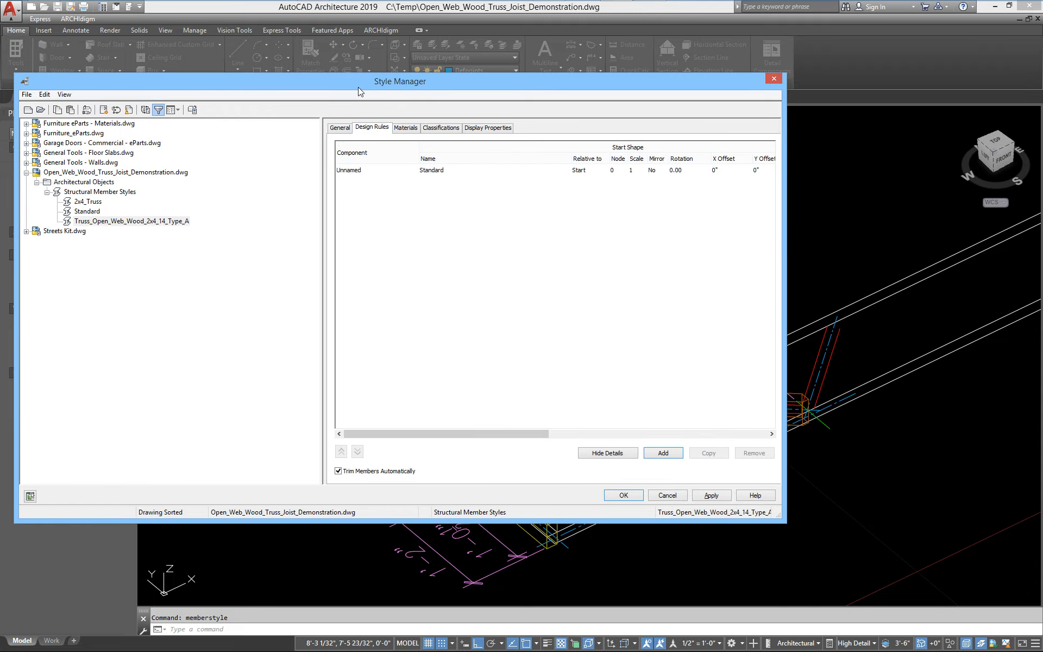
pyautogui.moveTo(322, 239); pyautogui.dragTo(213, 242)
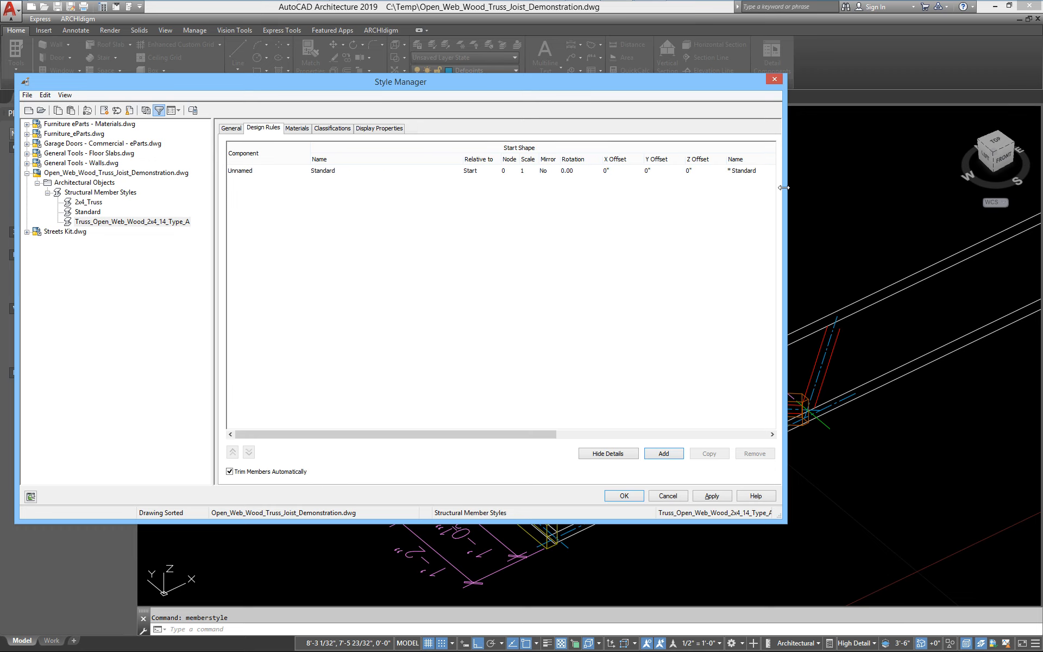
pyautogui.moveTo(787, 190); pyautogui.dragTo(1021, 191)
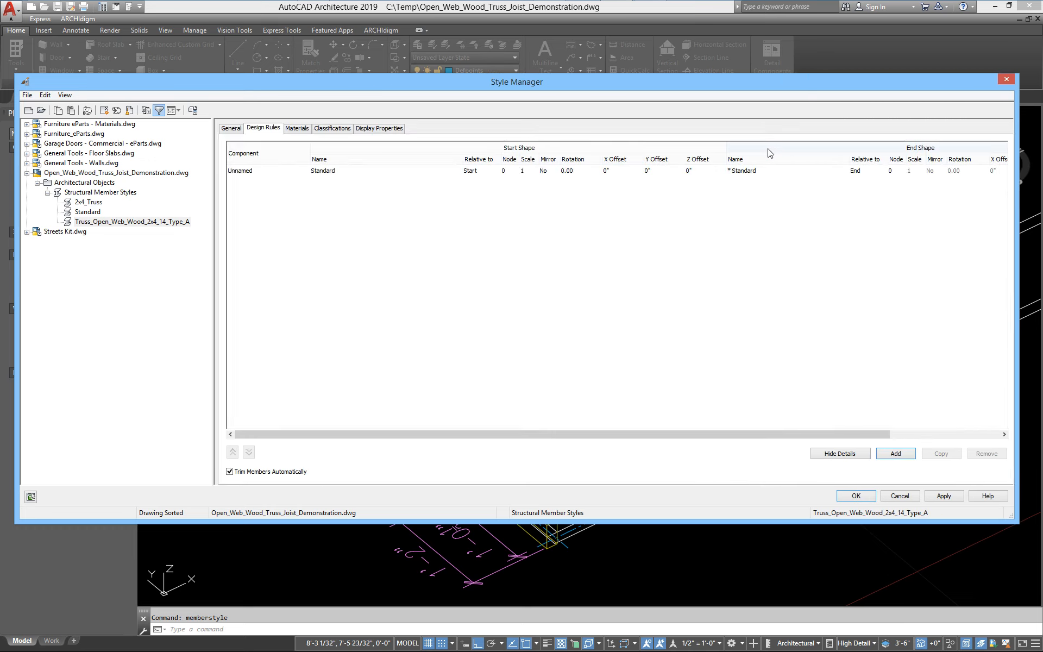
pyautogui.moveTo(463, 158); pyautogui.dragTo(284, 158)
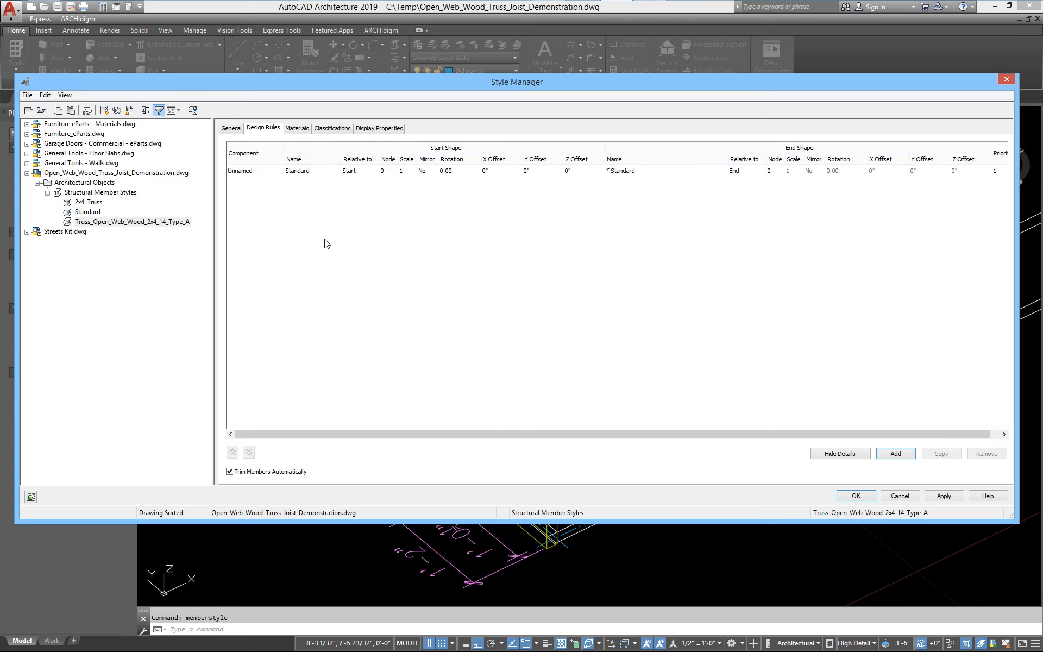
pyautogui.doubleClick(262, 173)
pyautogui.doubleClick(262, 174)
pyautogui.click(269, 173)
pyautogui.click(318, 173)
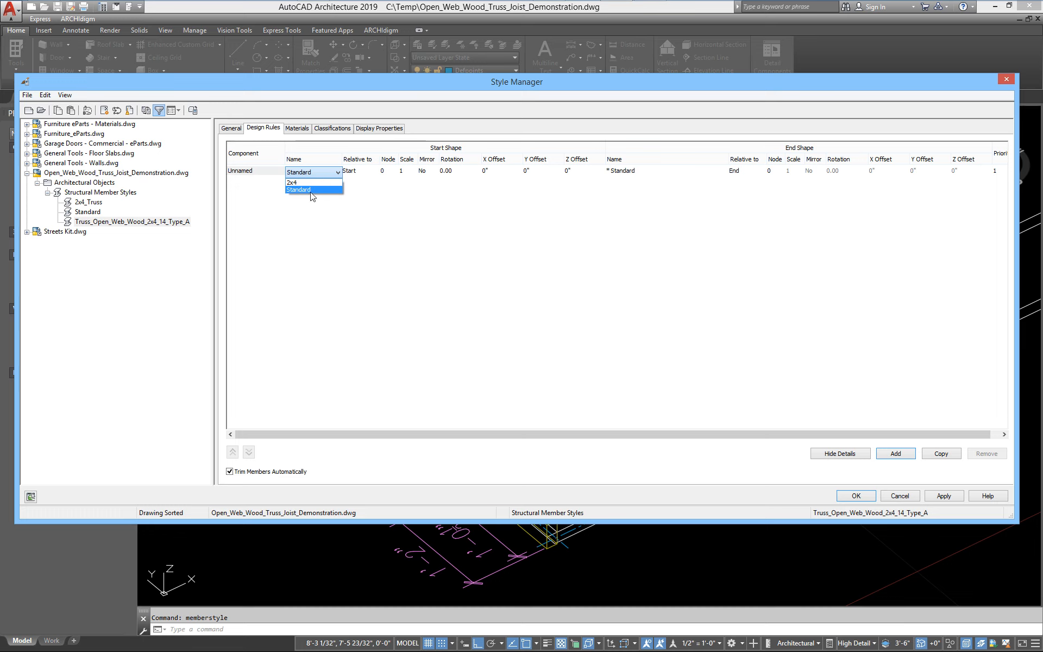
pyautogui.click(310, 184)
pyautogui.click(274, 173)
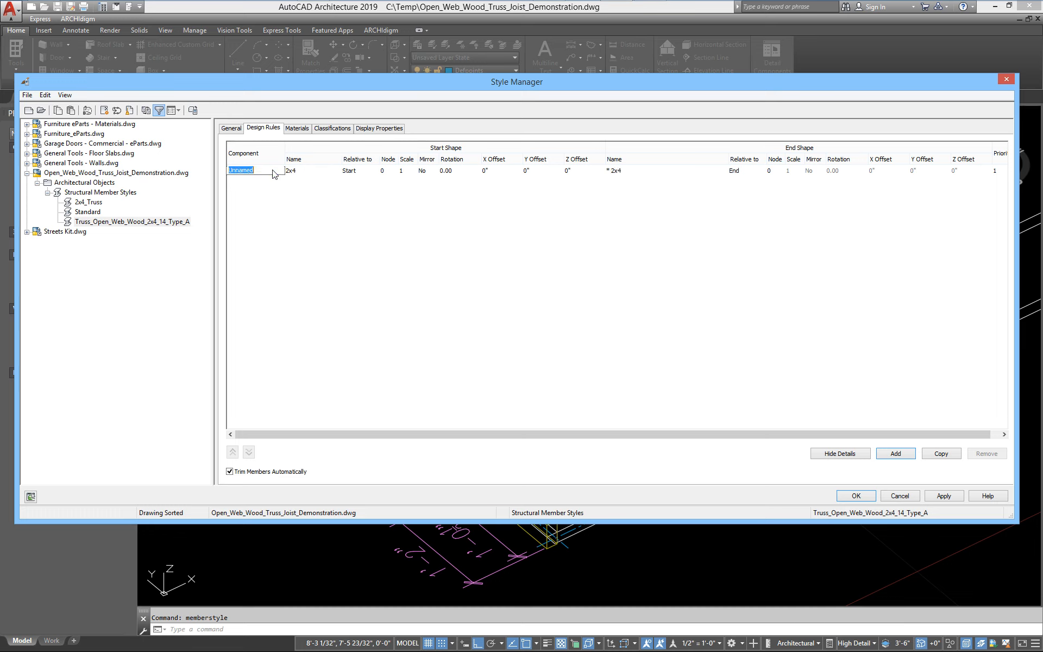
pyautogui.write('Top Chord')
pyautogui.press('Return')
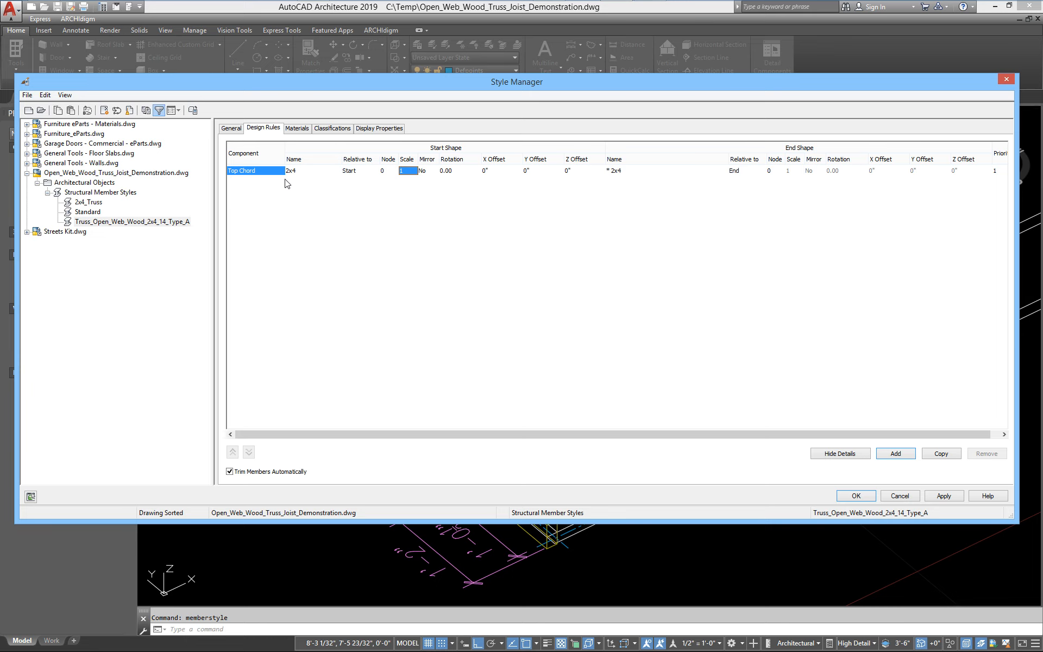
# Copy the Top Chord design rule and rename the copy Bottom Chord
pyautogui.click(930, 453)
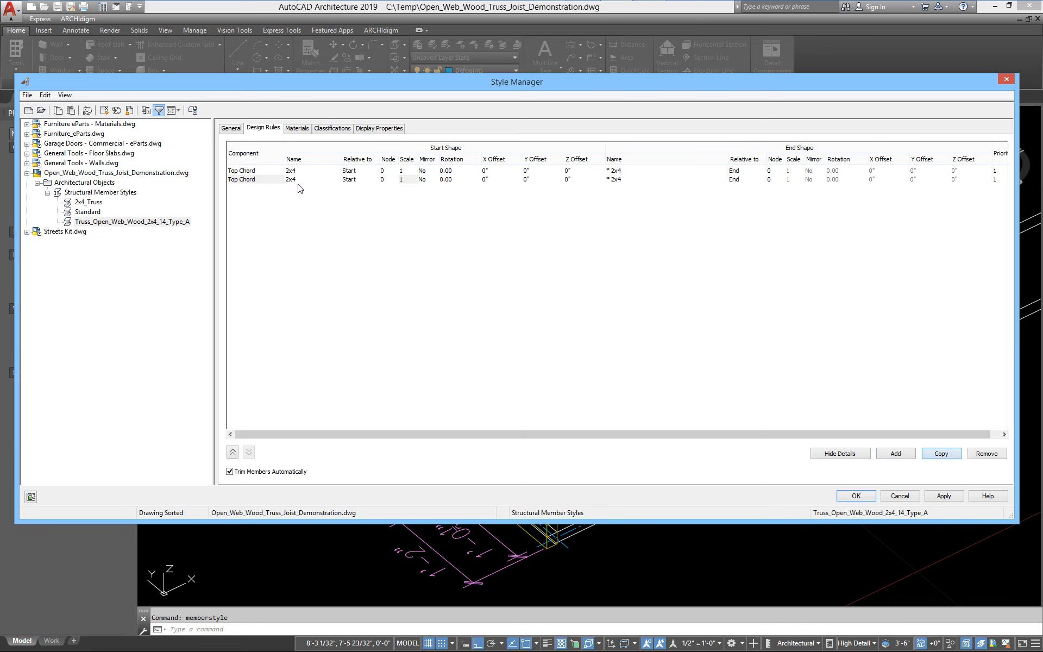
pyautogui.click(245, 180)
pyautogui.click(239, 180)
pyautogui.press('BackSpace')
pyautogui.press('BackSpace')
pyautogui.press('BackSpace')
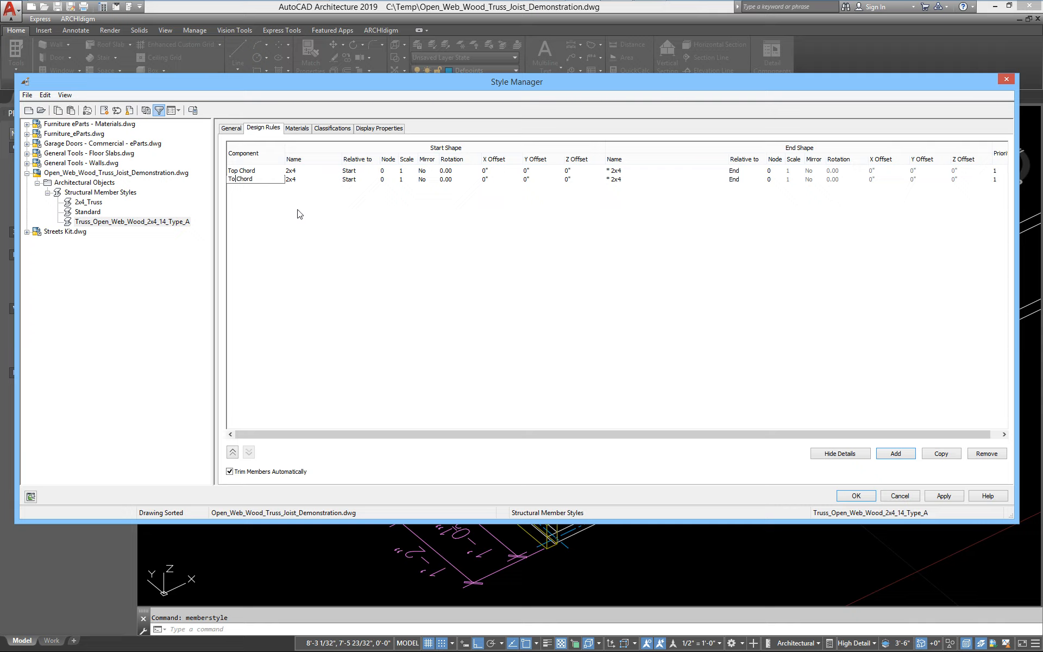
pyautogui.write('Bottom')
pyautogui.press('Return')
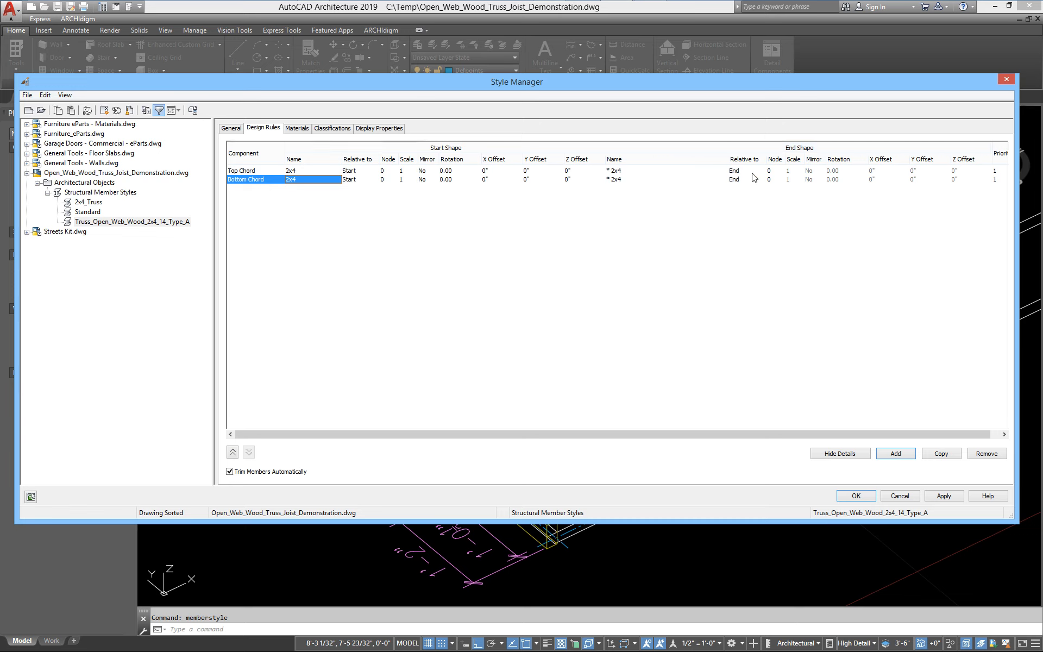
# Set the Top Chord design rule's Y offset to 12.5 inches for the new truss style
pyautogui.click(726, 179)
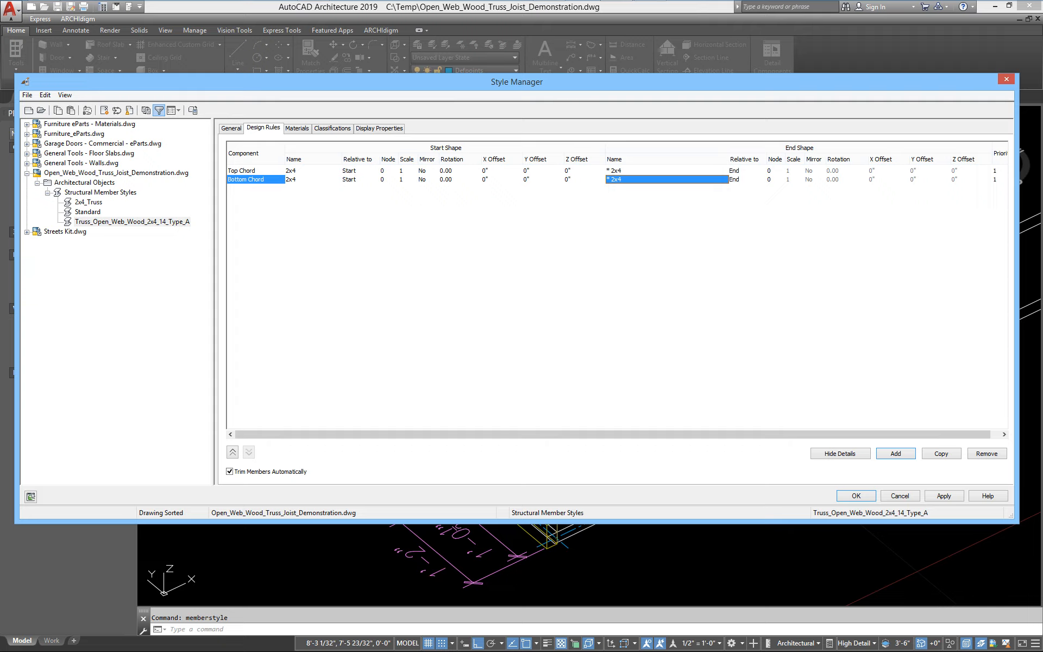
pyautogui.moveTo(729, 159); pyautogui.dragTo(666, 159)
pyautogui.click(594, 267)
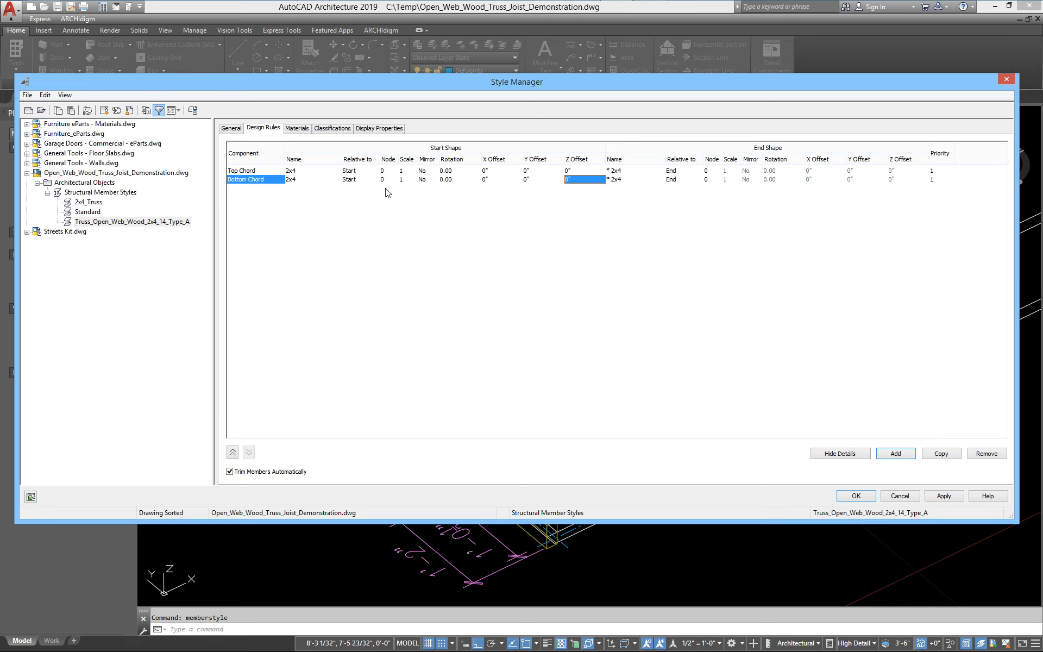
pyautogui.doubleClick(534, 171)
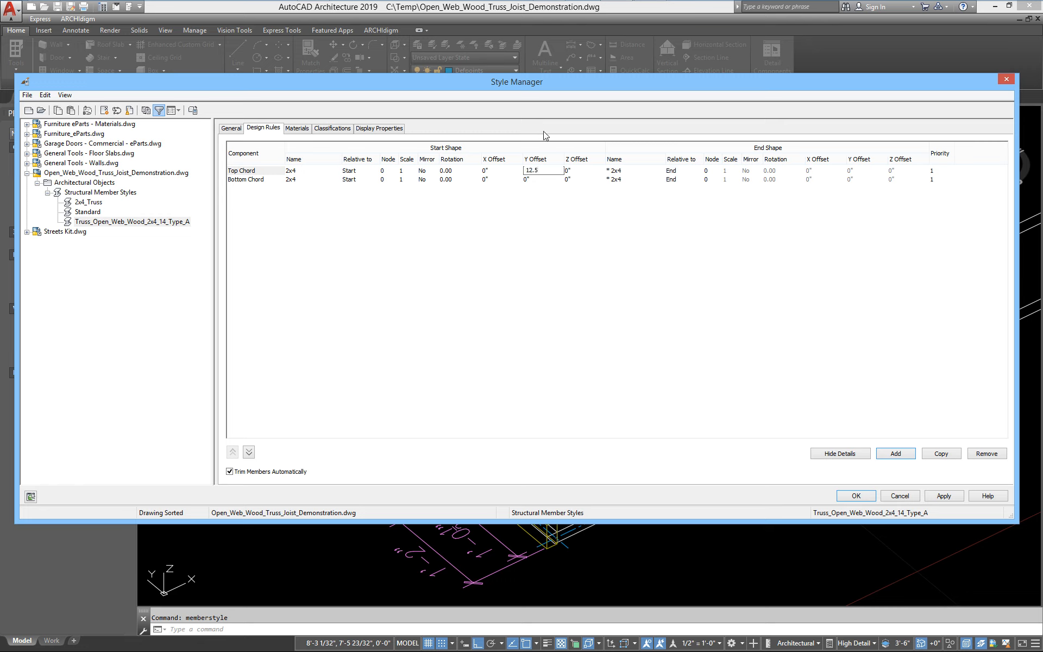
pyautogui.click(548, 180)
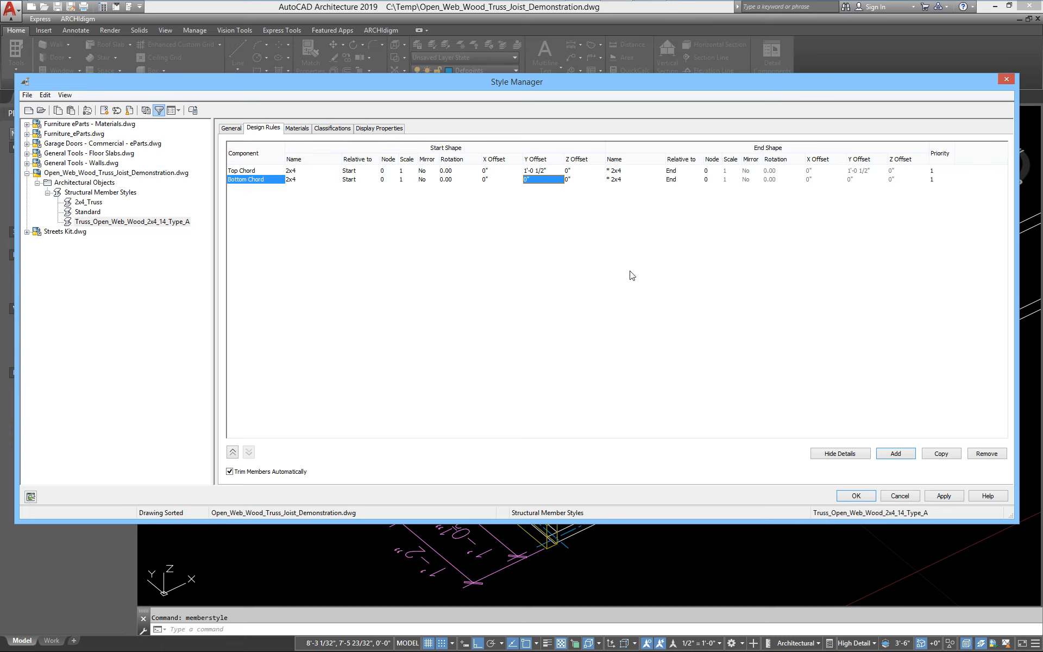
# Compare the design rules with the 2x4_Truss style, then apply the changes and close the Style Manager
pyautogui.click(92, 203)
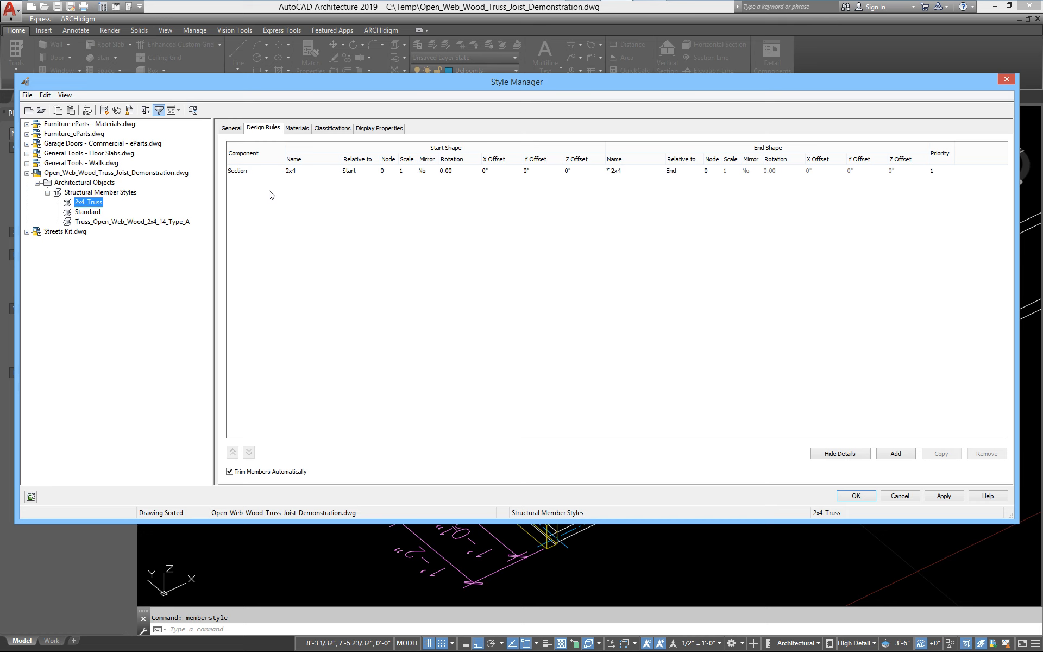
pyautogui.click(115, 222)
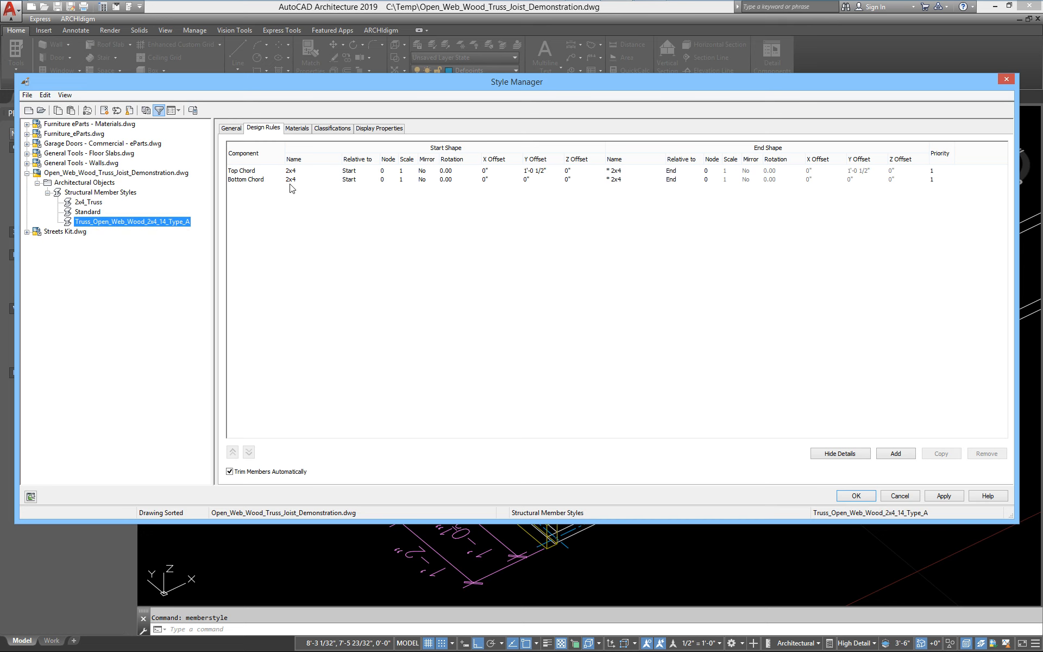
pyautogui.click(944, 497)
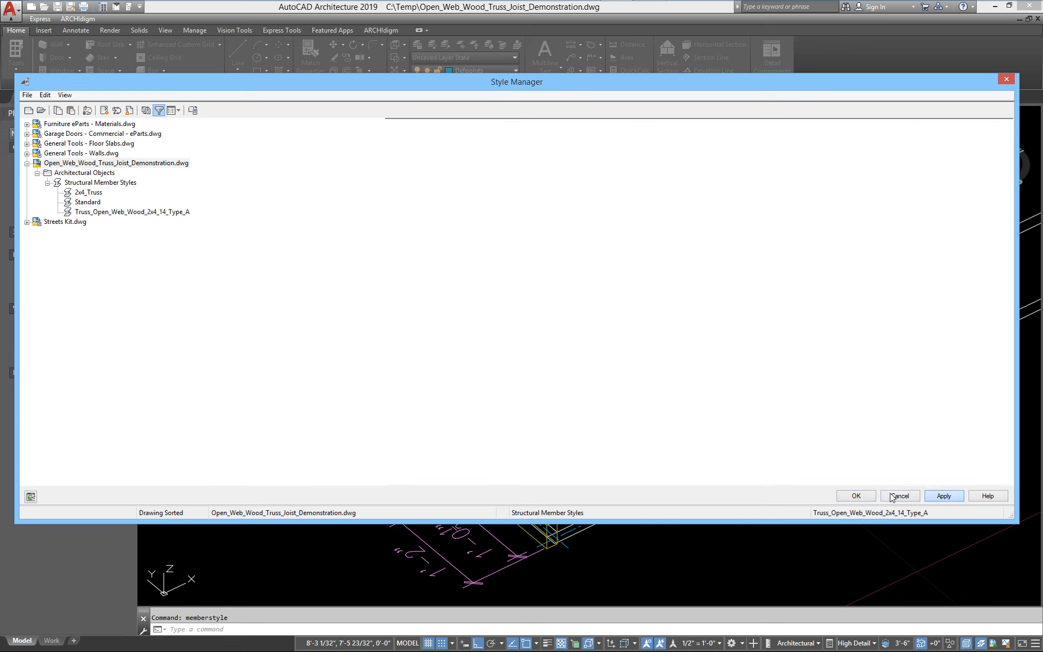
pyautogui.click(856, 496)
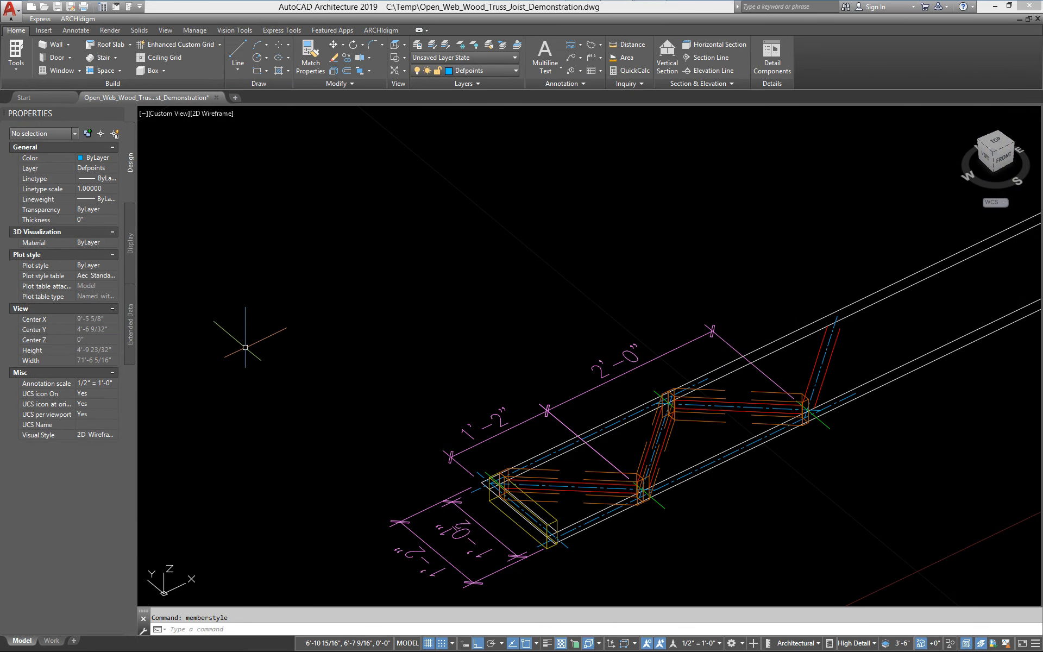
pyautogui.write('beamadd')
pyautogui.press('Return')
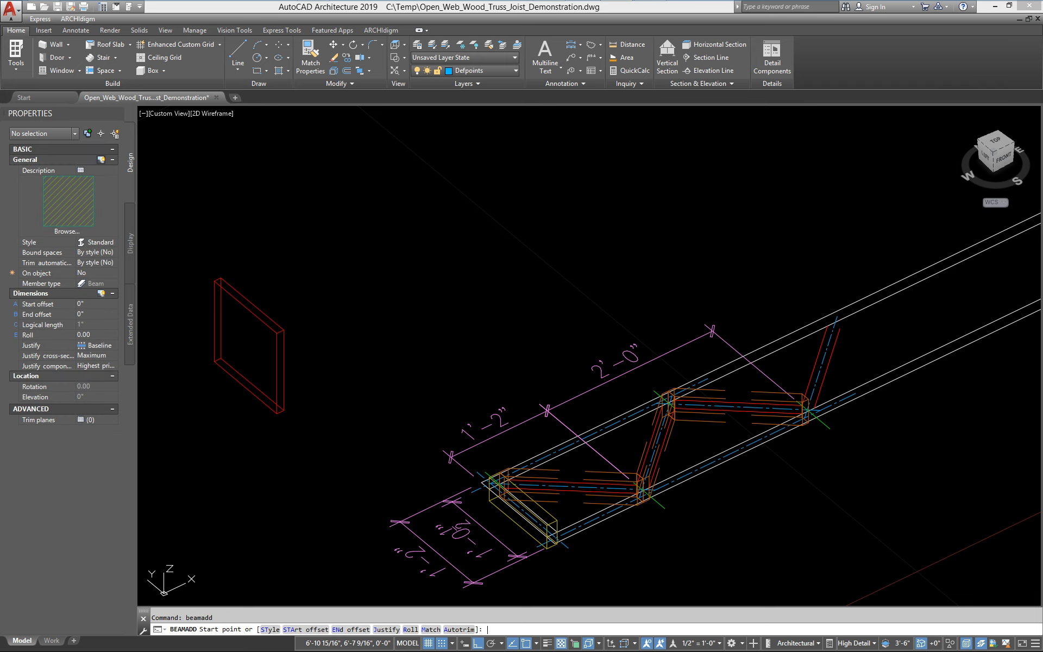
pyautogui.click(105, 245)
pyautogui.click(117, 277)
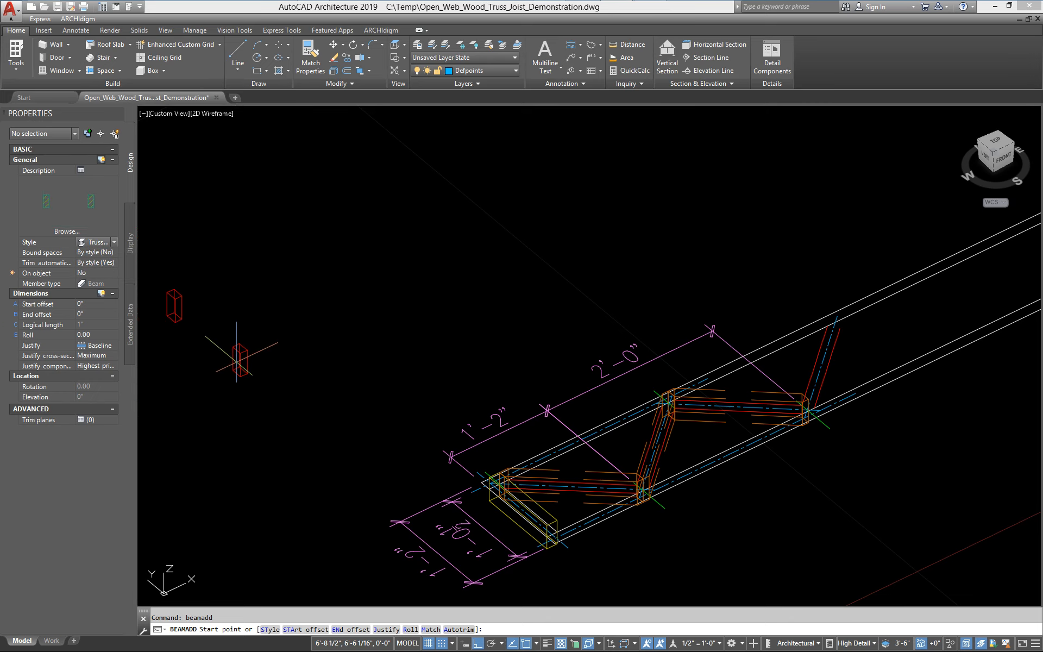
pyautogui.click(291, 356)
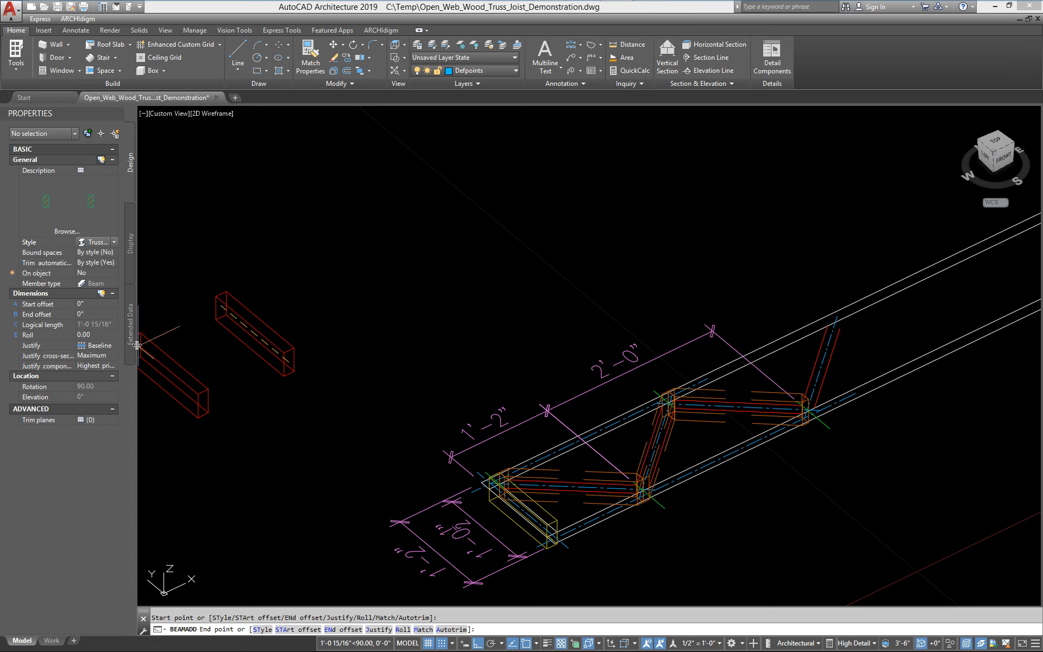
pyautogui.press('Escape')
# Add a structural member with the Truss_Open_Web_Wood_2x4_14_Type_A style and a roll of 90, about 5'-7" long
pyautogui.press('Return')
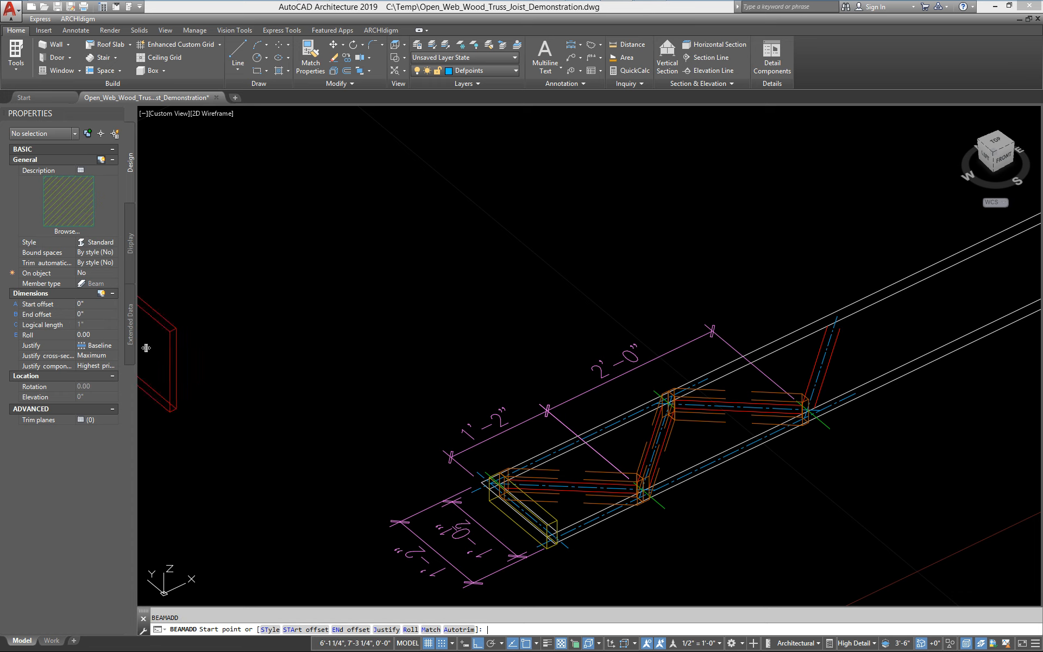
pyautogui.click(103, 243)
pyautogui.click(115, 243)
pyautogui.click(122, 271)
pyautogui.click(100, 335)
pyautogui.write('90')
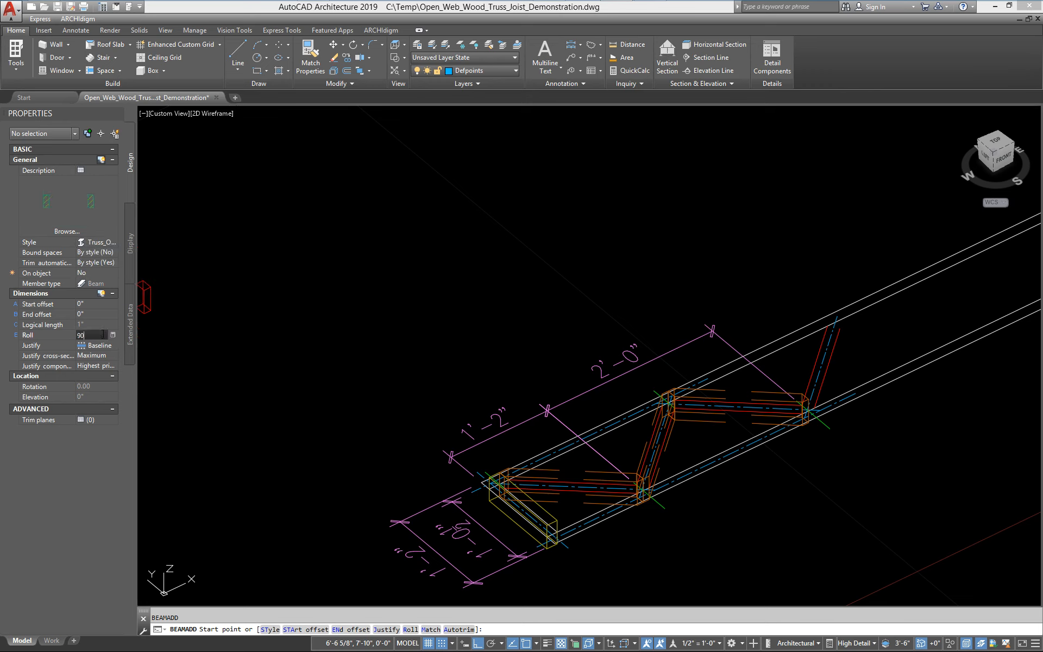
pyautogui.press('Return')
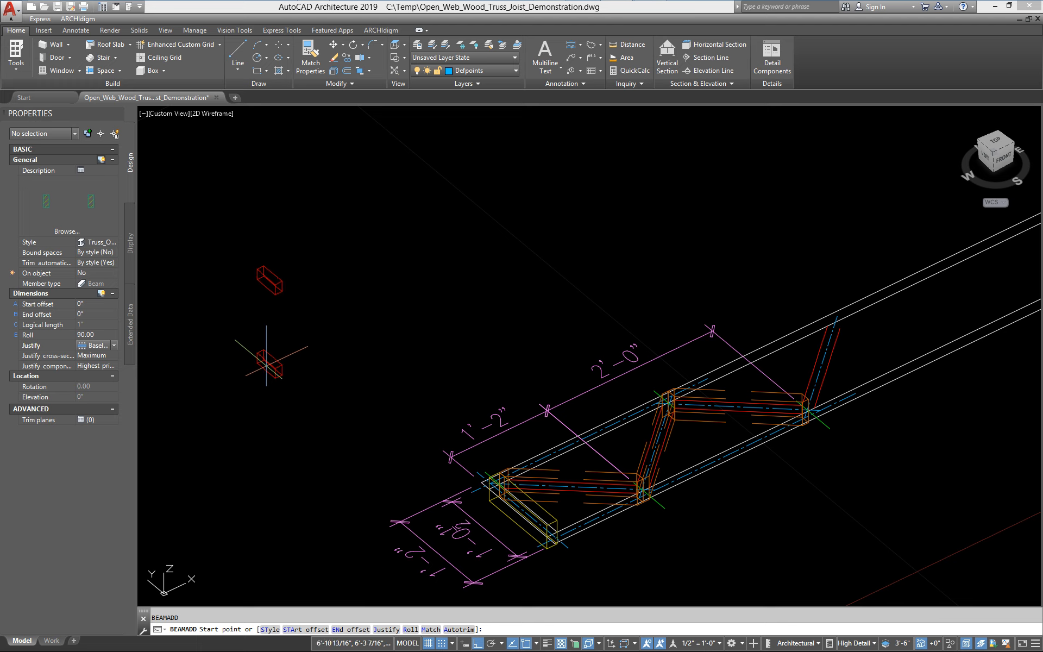
pyautogui.click(267, 364)
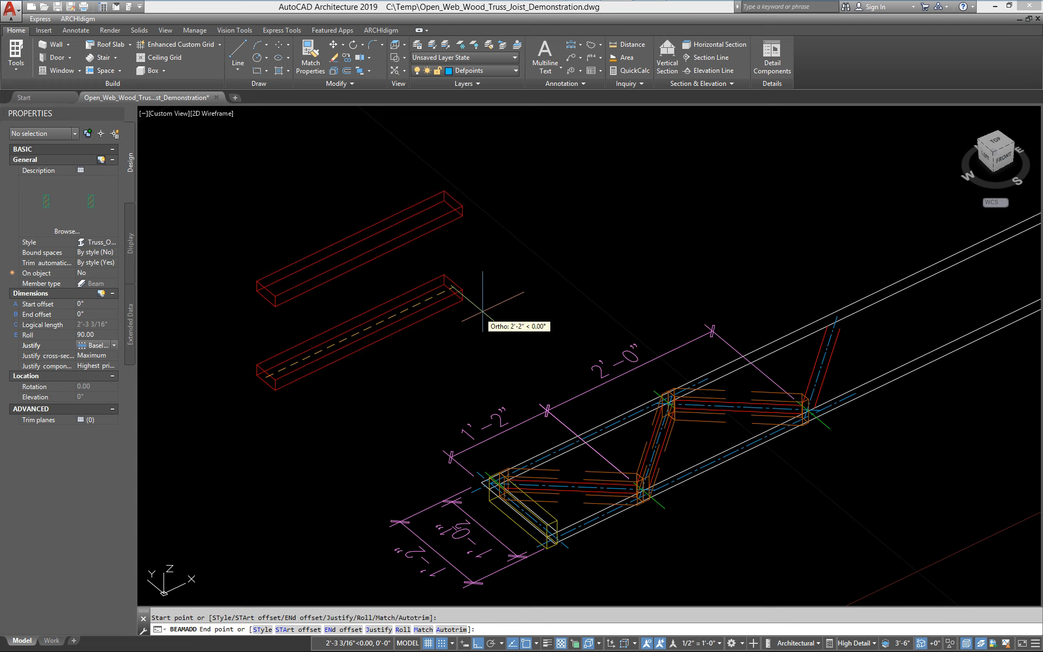
pyautogui.click(783, 202)
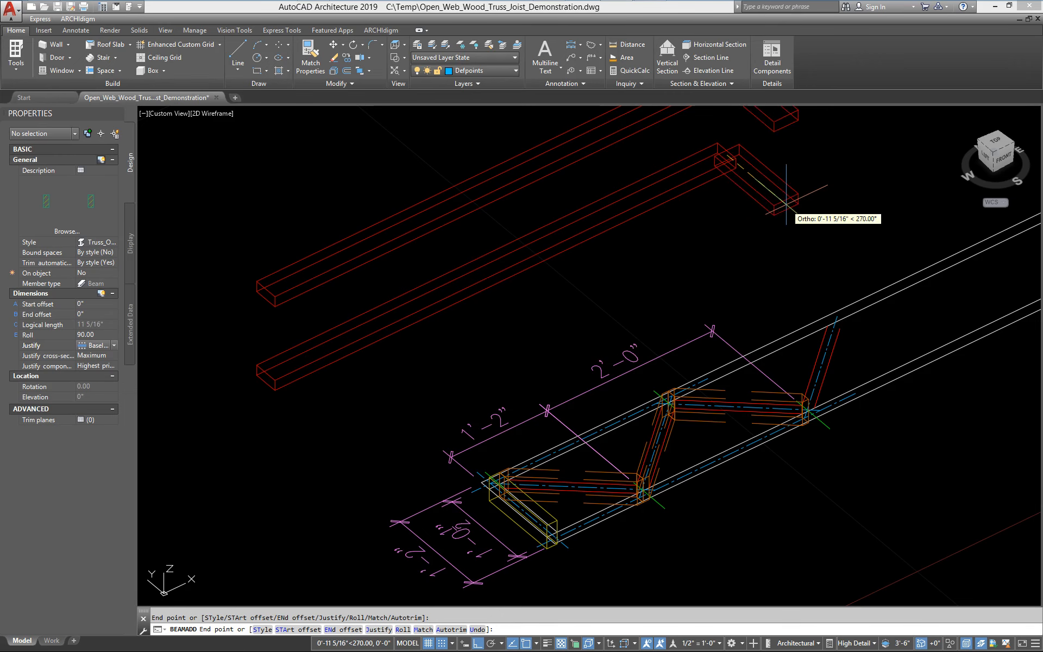
pyautogui.press('Return')
# Measure the vertical distance between the new member's top and bottom chords
pyautogui.scroll(2, 209, 431)
pyautogui.moveTo(210, 430); pyautogui.dragTo(322, 416, button='middle')
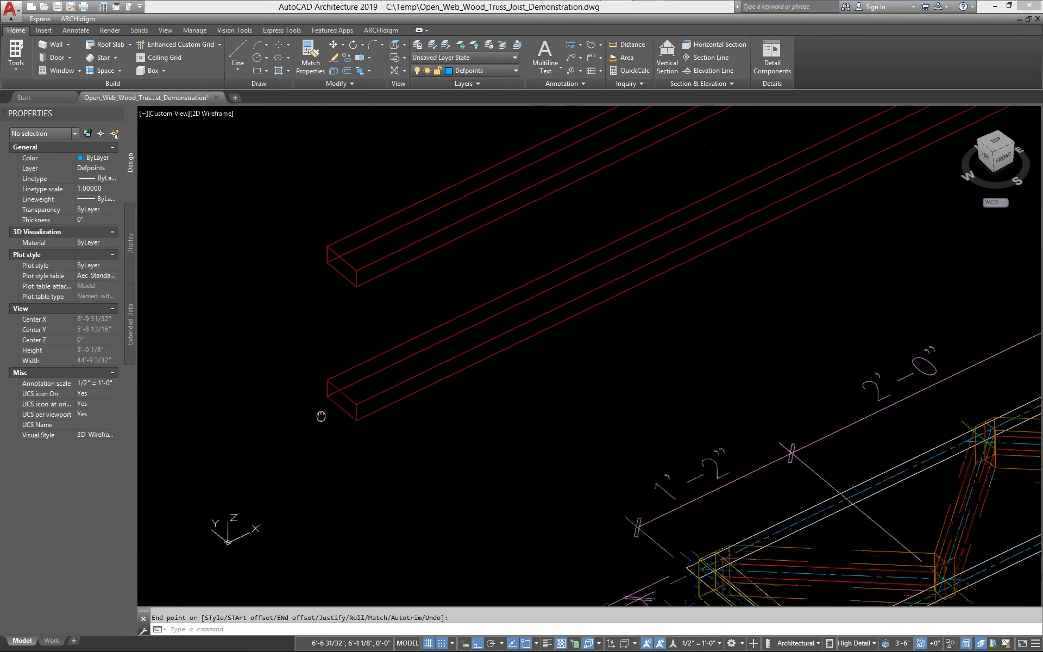
pyautogui.moveTo(783, 571); pyautogui.dragTo(691, 487, button='middle')
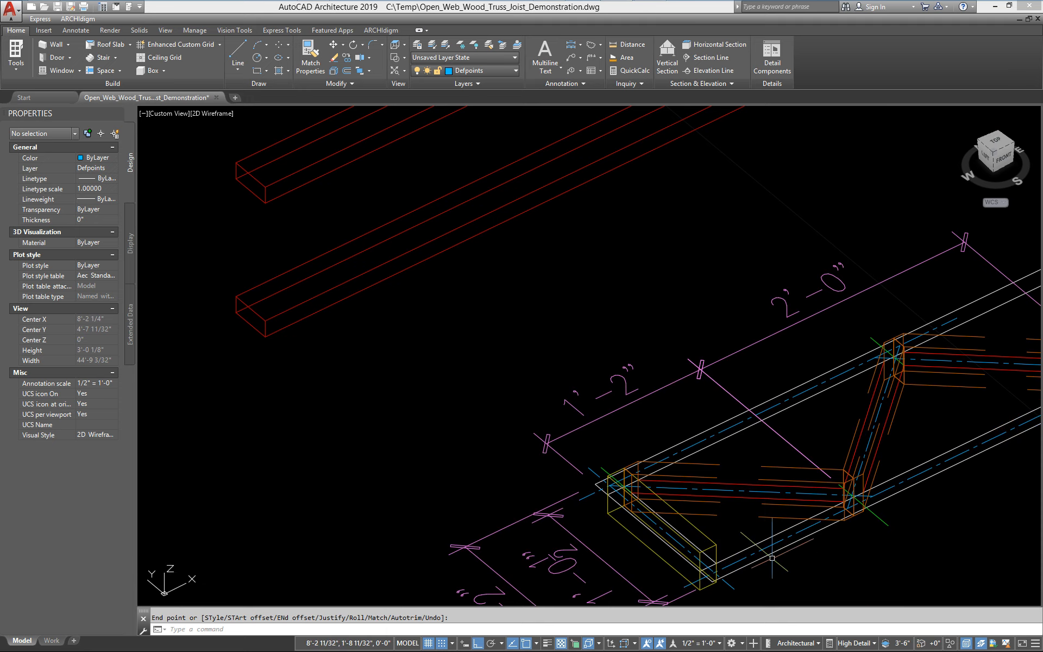
pyautogui.moveTo(441, 382); pyautogui.dragTo(497, 413, button='middle')
pyautogui.write('d')
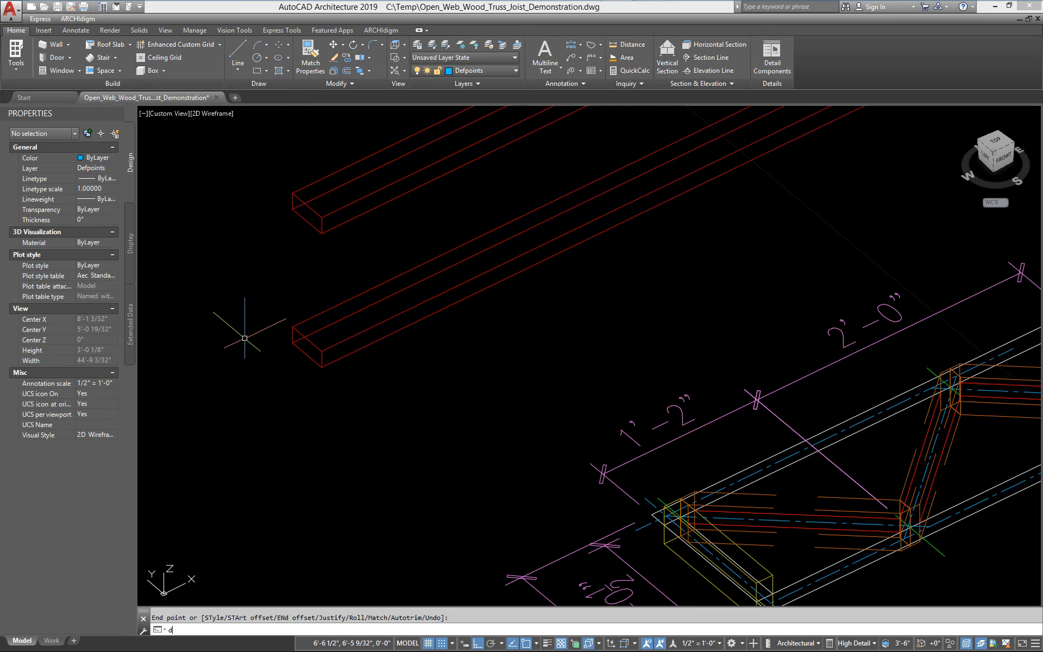
pyautogui.write(' poi')
pyautogui.press('Return')
pyautogui.click(298, 192)
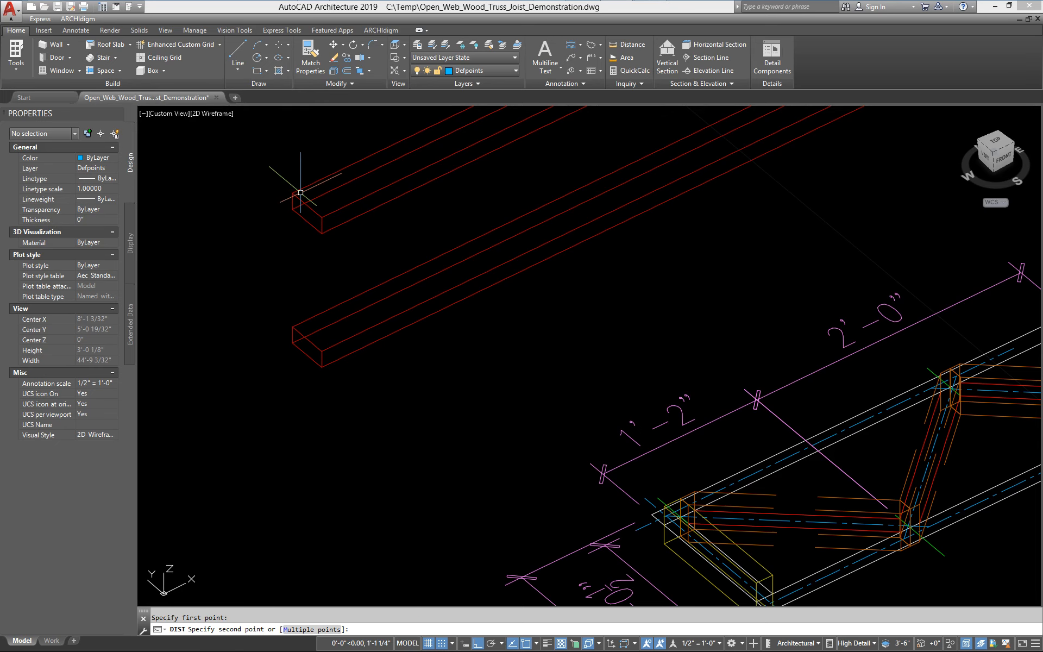
pyautogui.click(292, 326)
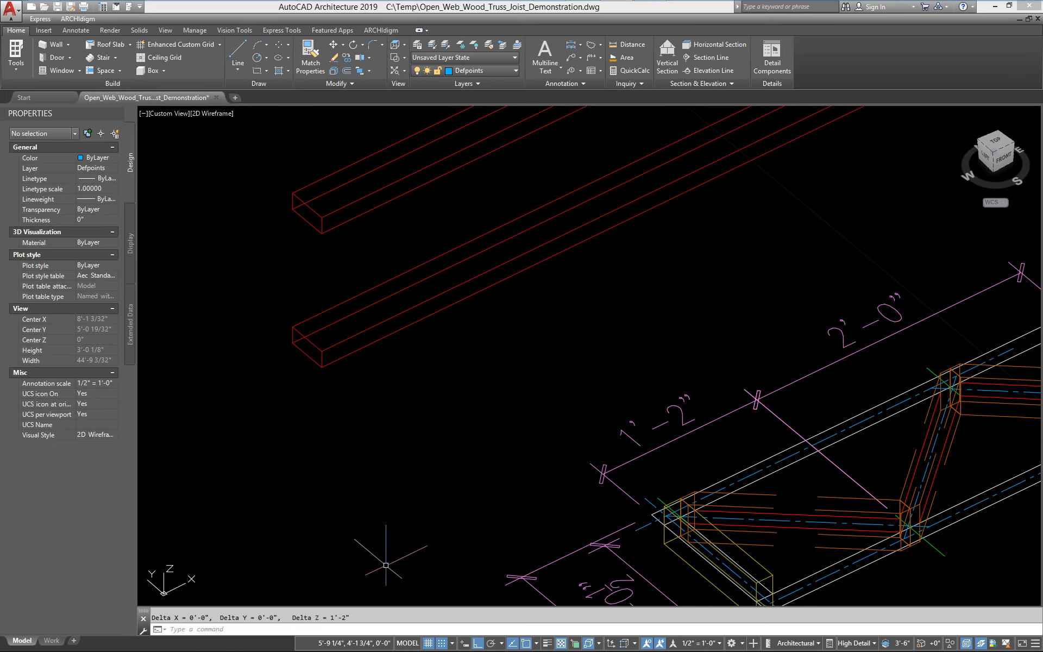
# Select the new truss member to review its properties, then clear the selection
pyautogui.scroll(-2, 407, 435)
pyautogui.click(288, 326)
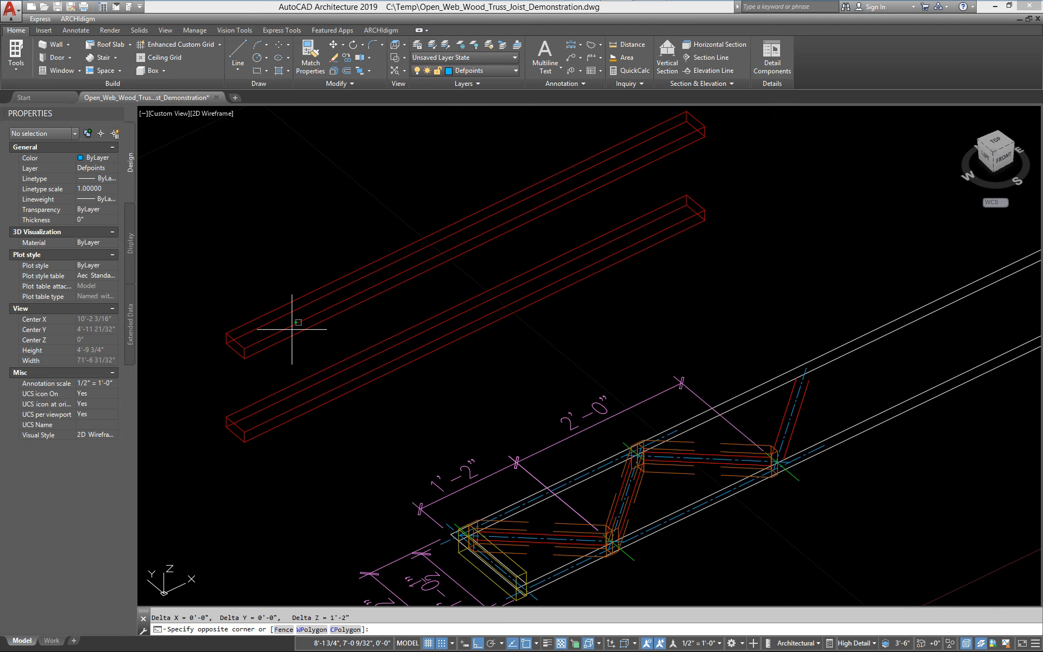
pyautogui.click(234, 514)
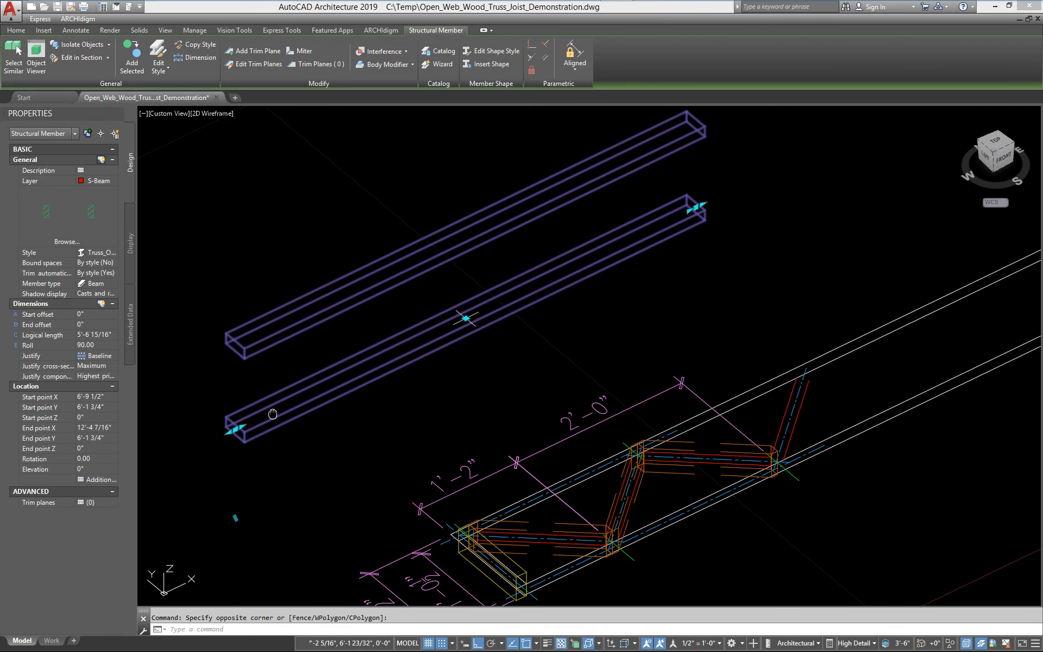
pyautogui.moveTo(246, 413)
pyautogui.mouseDown(button='middle')
pyautogui.moveTo(263, 367)
pyautogui.moveTo(308, 354)
pyautogui.mouseUp(button='middle')
pyautogui.press('Escape')
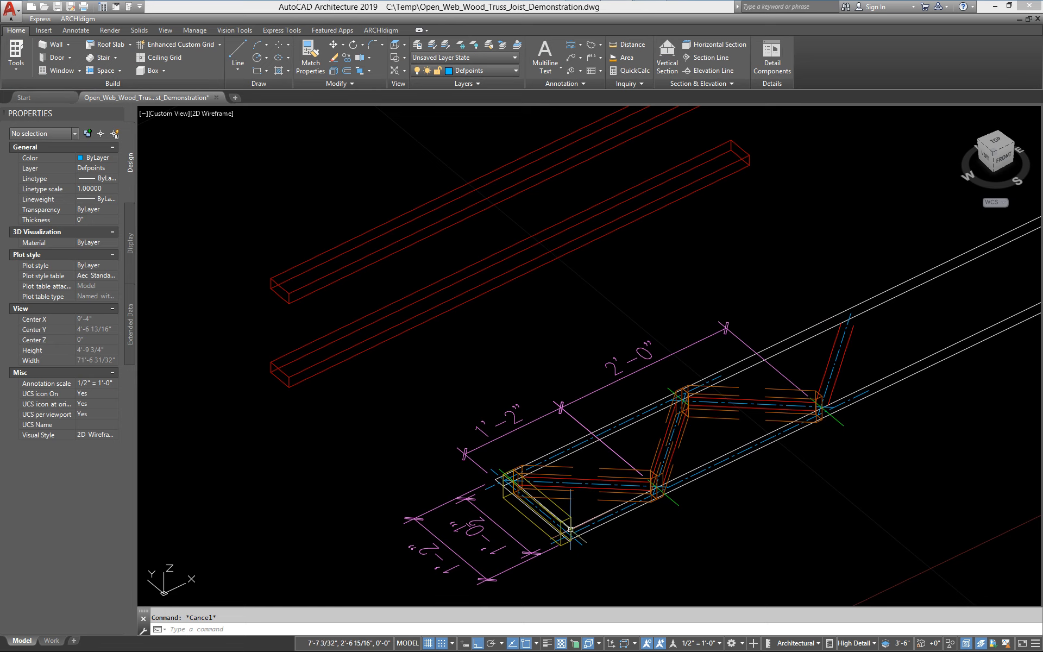
# Open the member's style display properties and add a style override for the Elevation representation
pyautogui.moveTo(494, 433); pyautogui.dragTo(507, 467, button='middle')
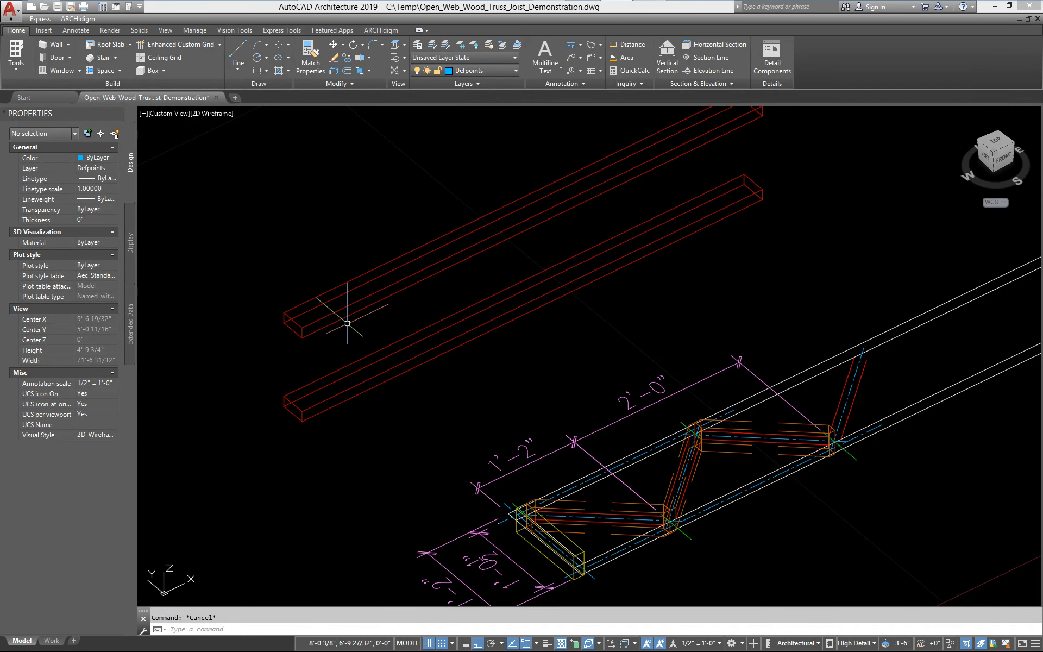
pyautogui.click(312, 330)
pyautogui.rightClick(312, 330)
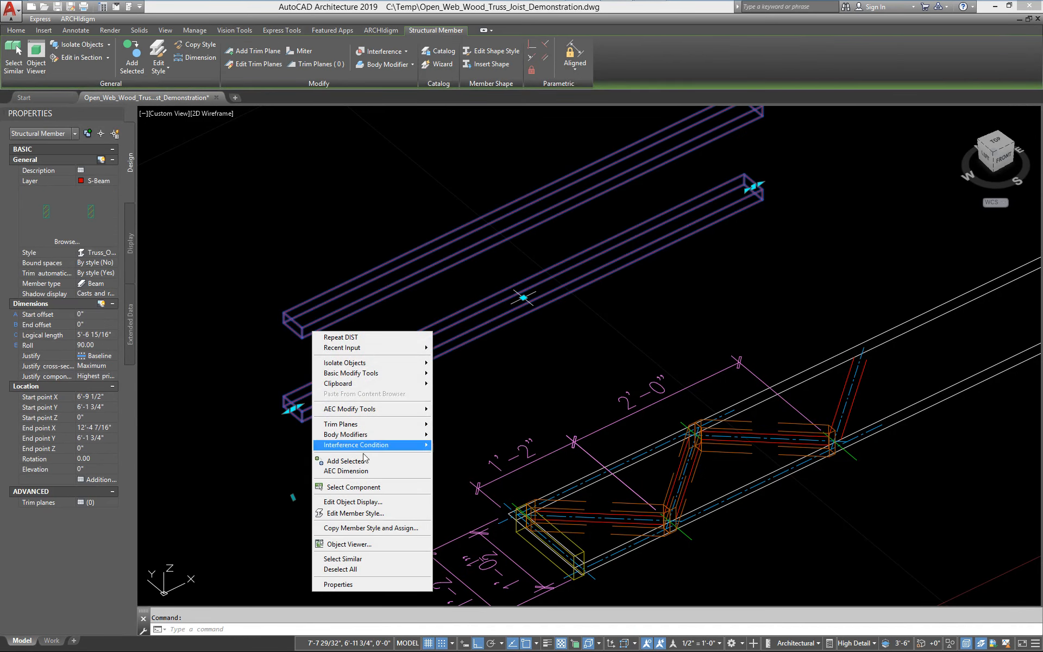
pyautogui.click(342, 513)
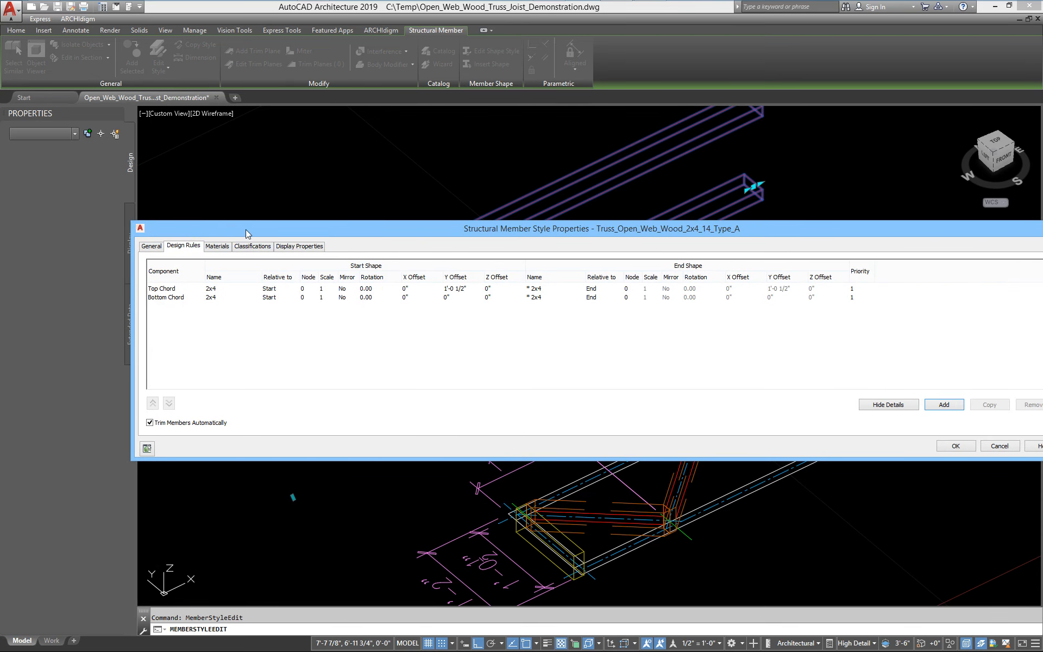
pyautogui.click(291, 247)
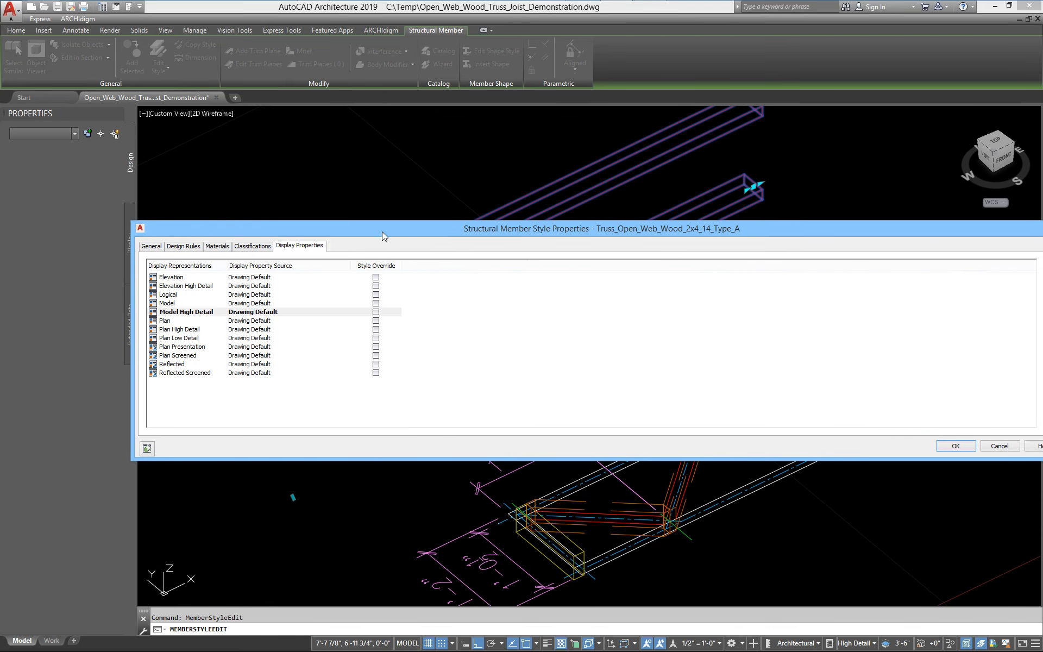
pyautogui.moveTo(383, 232); pyautogui.dragTo(349, 207)
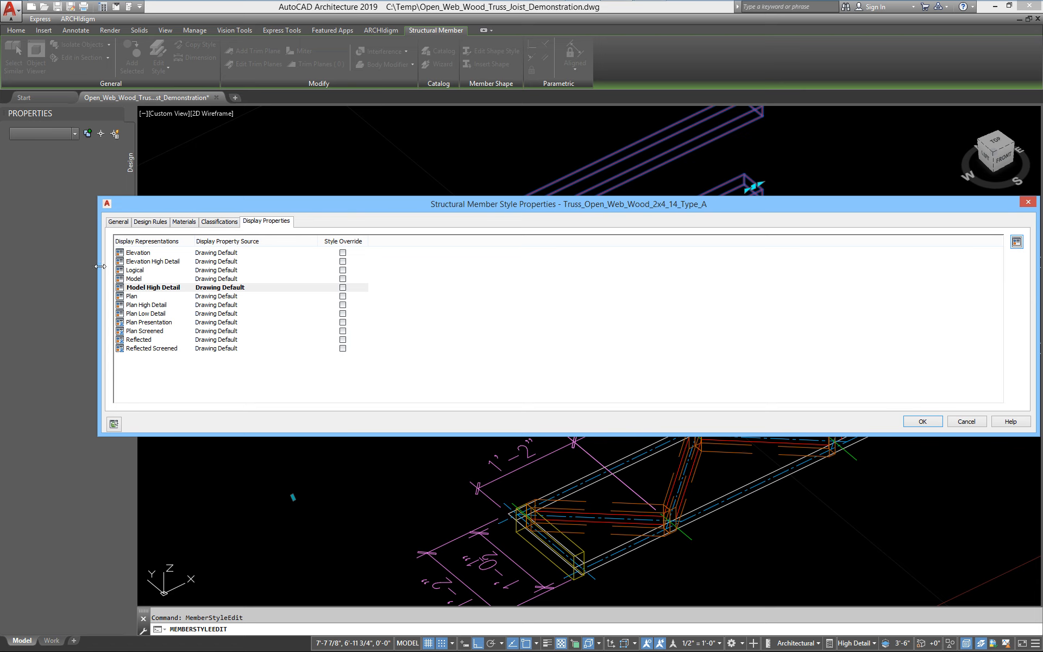
pyautogui.moveTo(101, 266); pyautogui.dragTo(350, 266)
pyautogui.moveTo(859, 204); pyautogui.dragTo(699, 157)
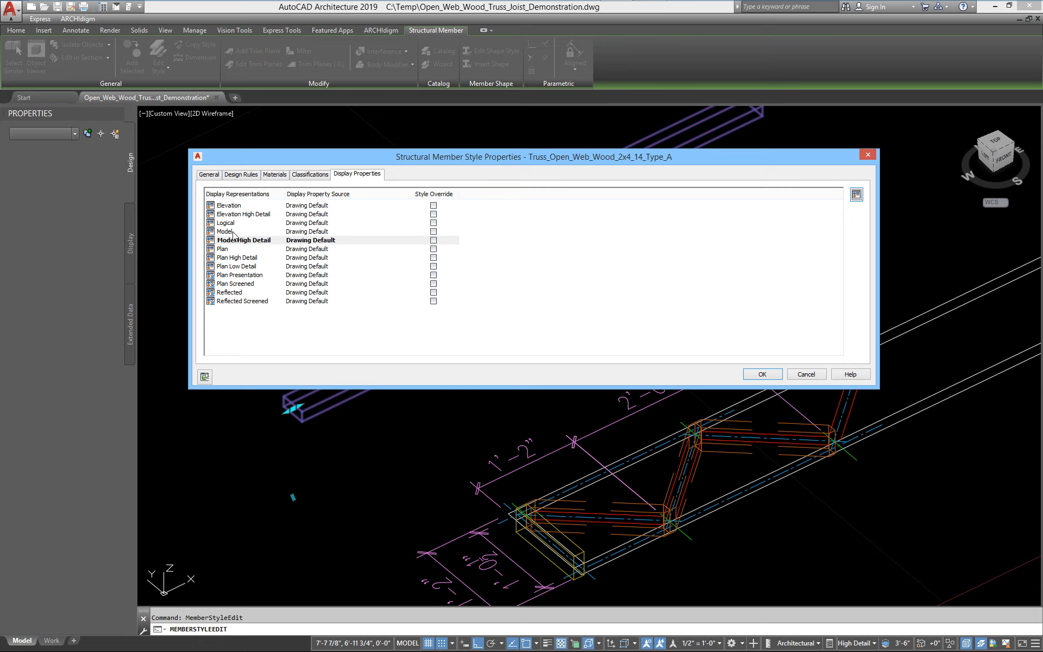
pyautogui.click(433, 206)
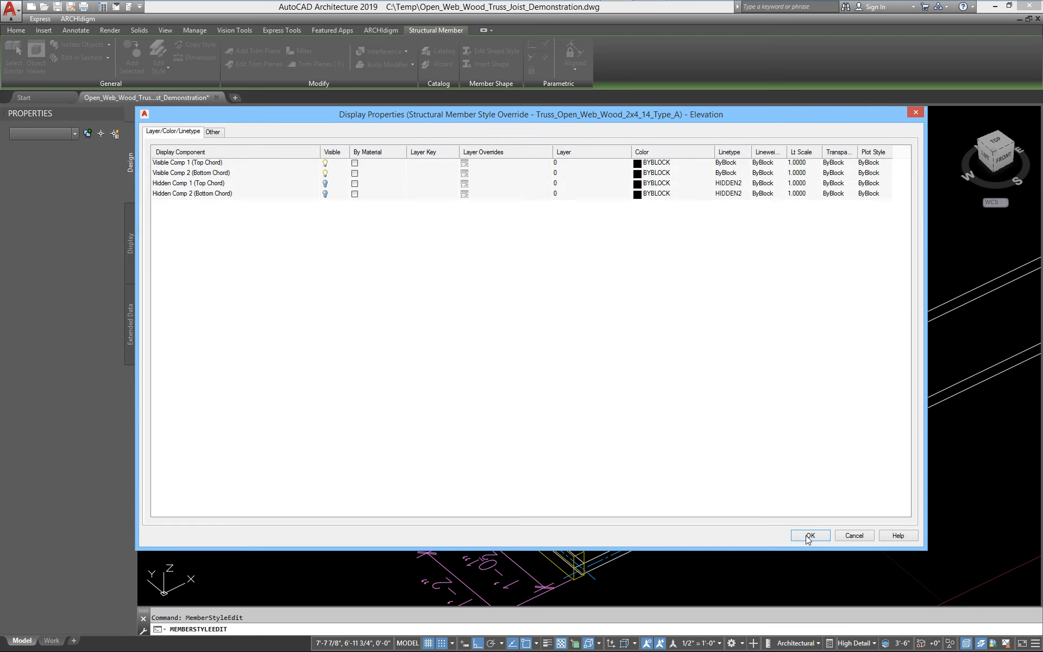
pyautogui.click(809, 536)
# Add style overrides for the Elevation High Detail and Model display representations
pyautogui.click(434, 214)
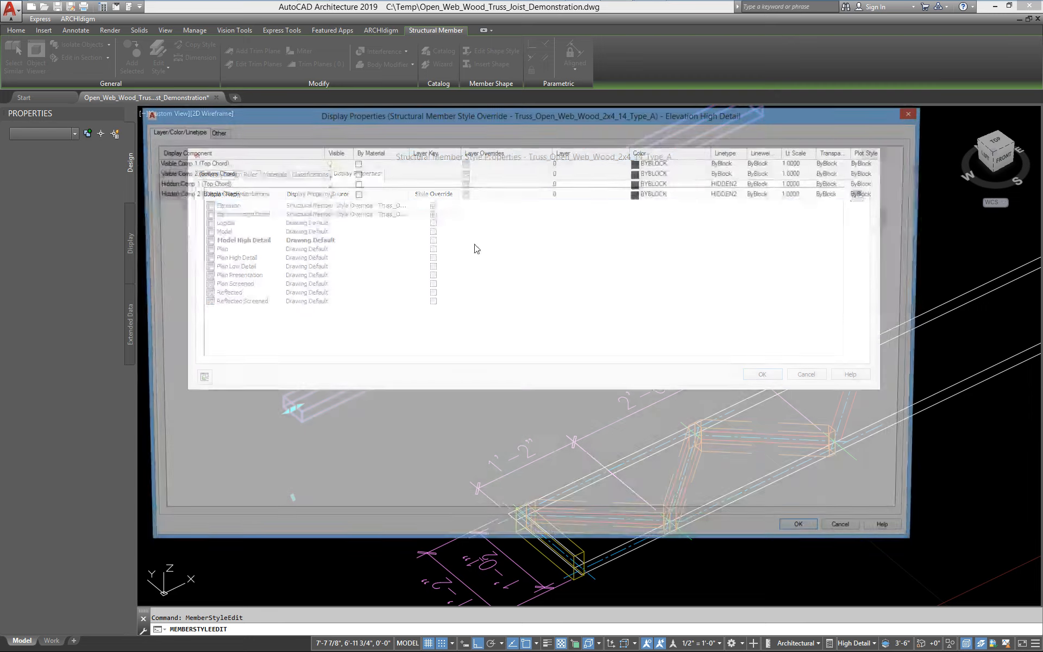
pyautogui.click(810, 536)
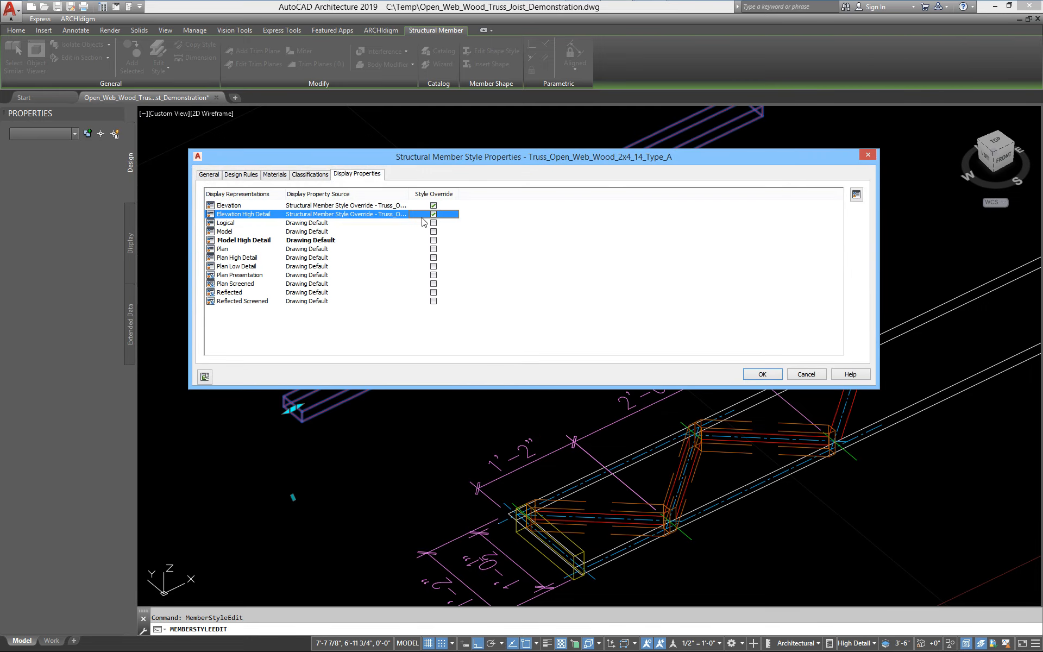
pyautogui.click(433, 232)
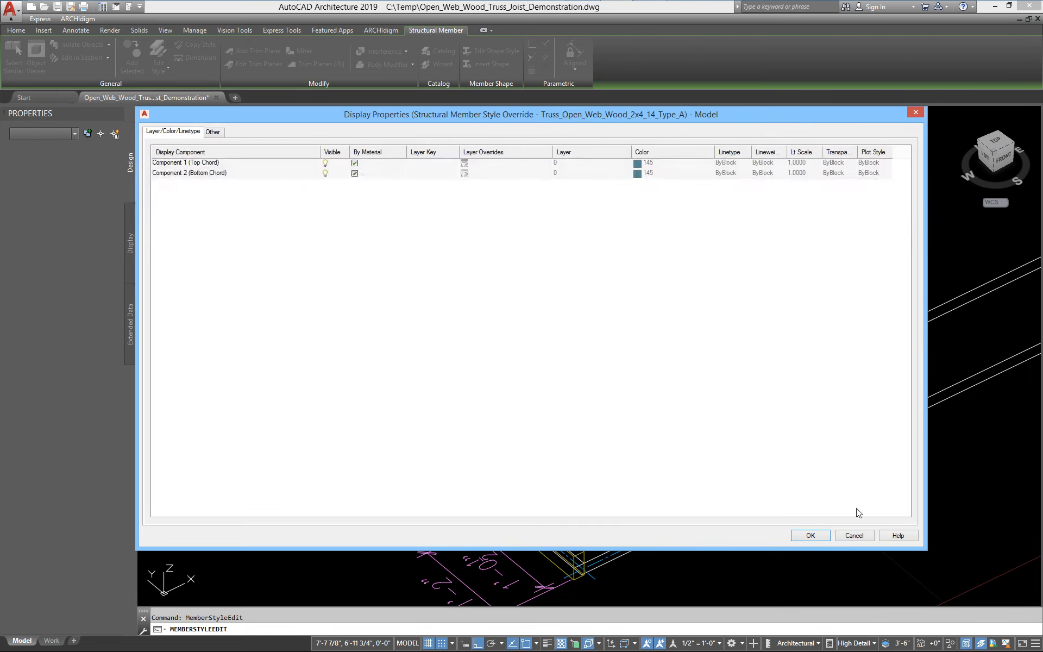
pyautogui.click(813, 537)
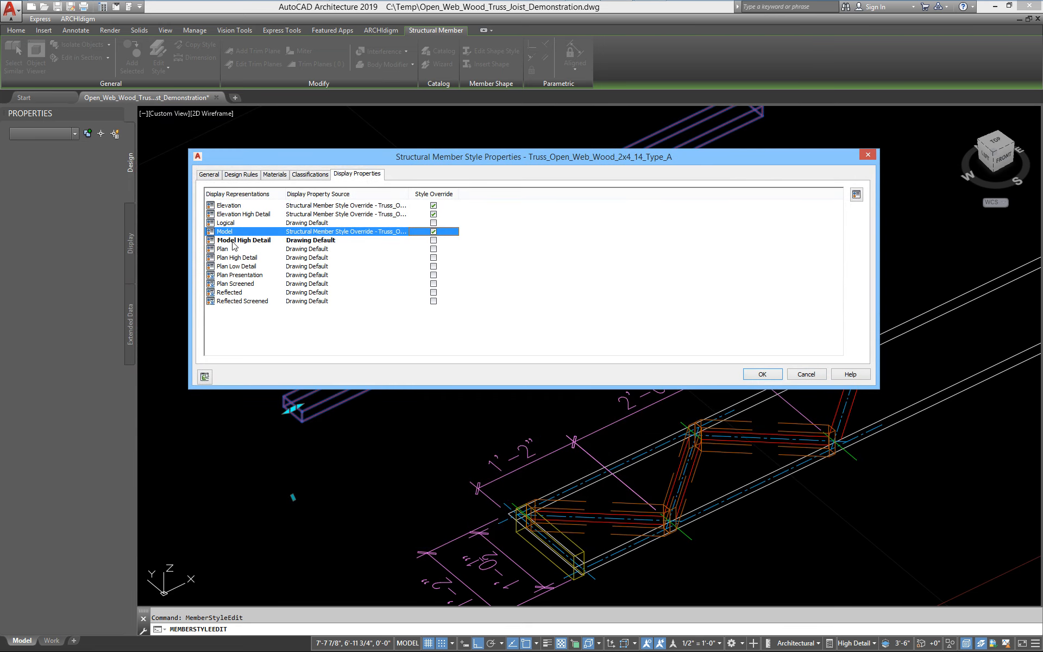
# Add a style override for the Model High Detail representation and open its Other display settings
pyautogui.click(433, 241)
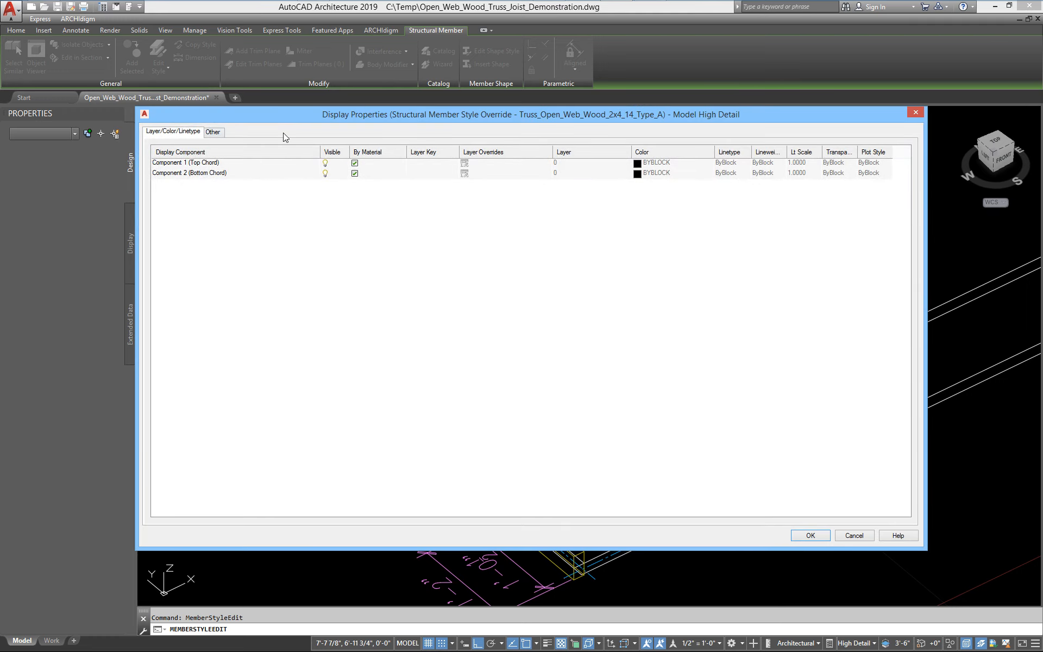
pyautogui.moveTo(282, 117); pyautogui.dragTo(319, 121)
pyautogui.click(257, 137)
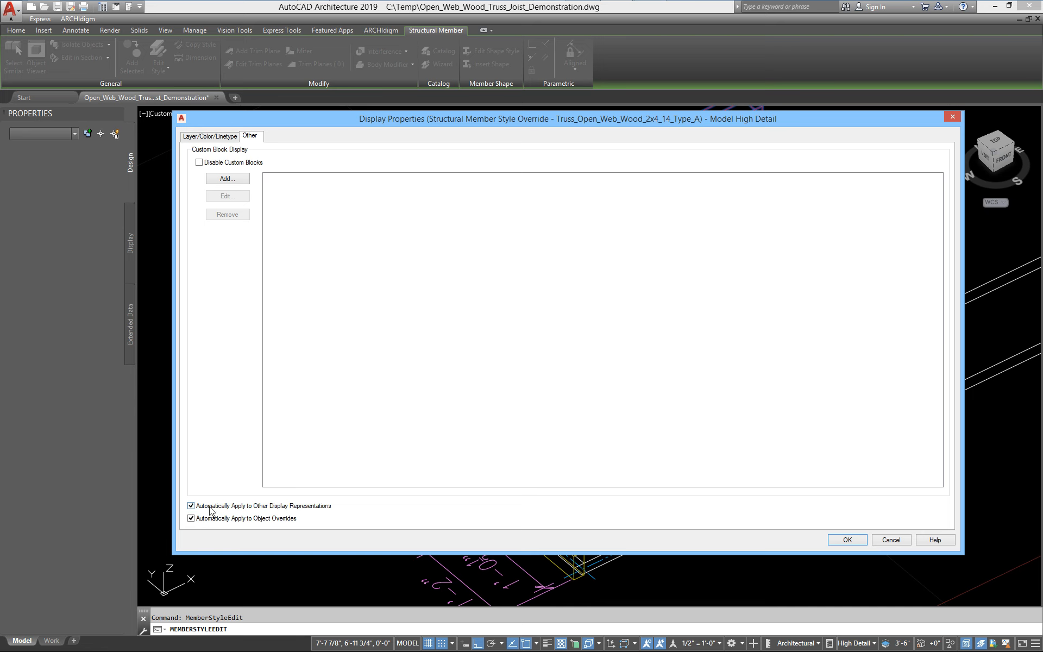
pyautogui.moveTo(466, 121)
pyautogui.mouseDown()
pyautogui.moveTo(477, 392)
pyautogui.moveTo(441, 150)
pyautogui.moveTo(454, 133)
pyautogui.mouseUp()
# Add a custom block display using the Truss_14_End_Post block, positioned along the member from Start of Structural Member
pyautogui.click(212, 201)
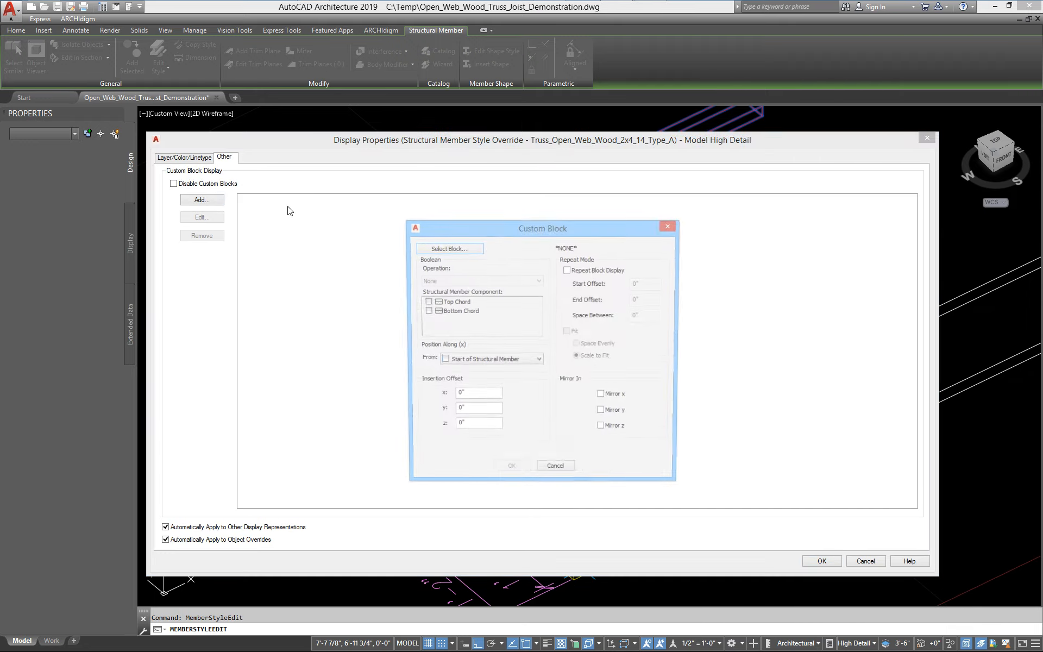
pyautogui.click(459, 249)
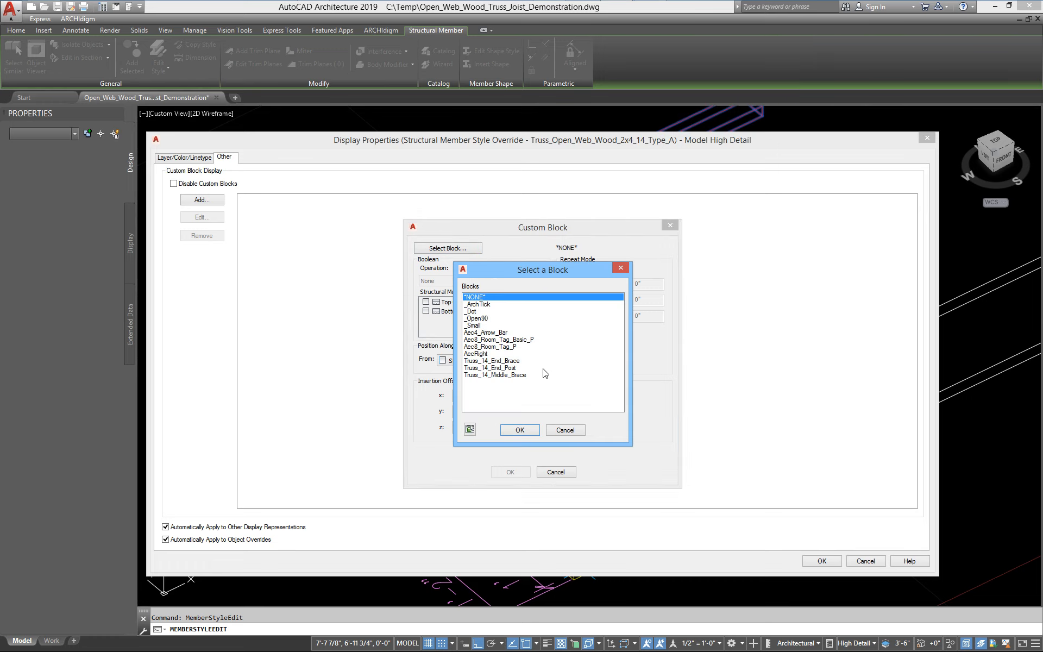
pyautogui.click(509, 368)
pyautogui.click(520, 430)
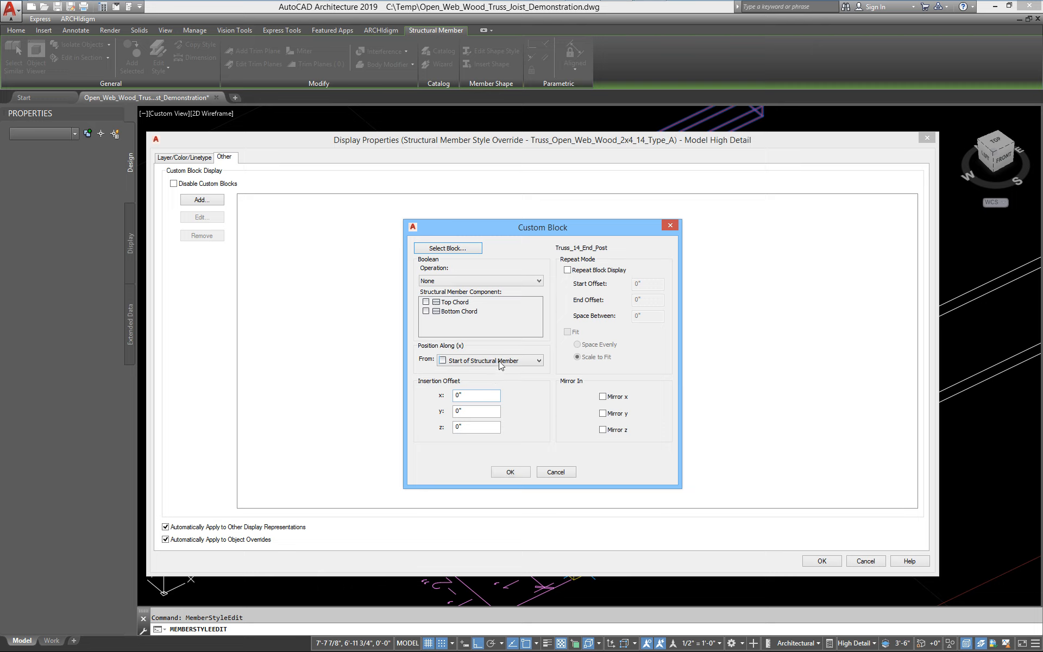
pyautogui.click(462, 361)
pyautogui.click(464, 371)
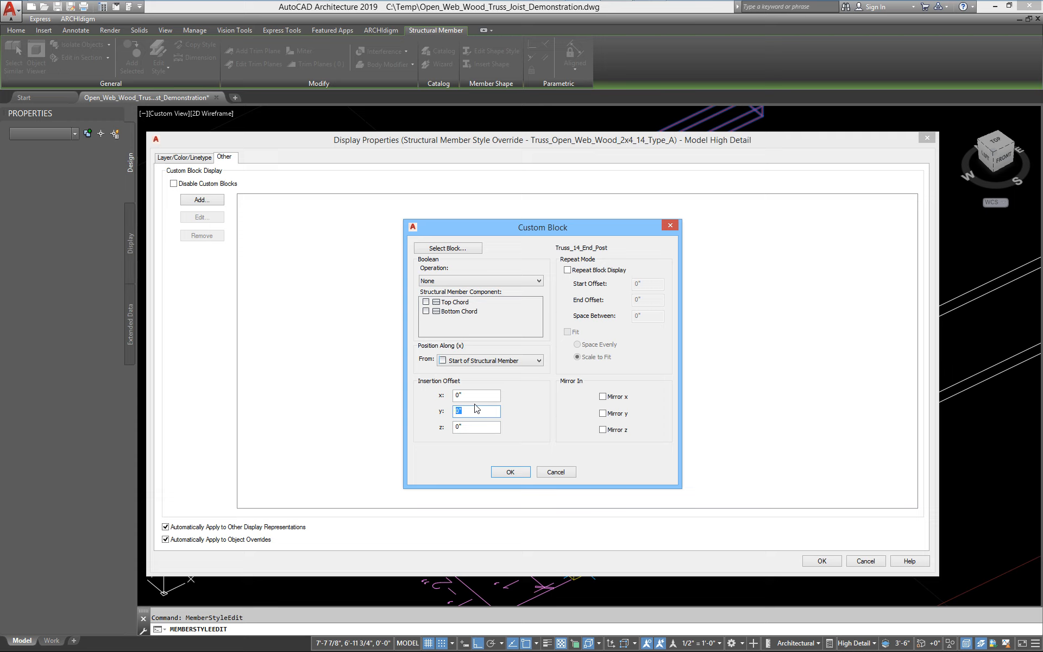
# Enter the end post block's Y insertion offset and confirm the custom block, display properties and member style dialogs
pyautogui.write('.75')
pyautogui.click(510, 472)
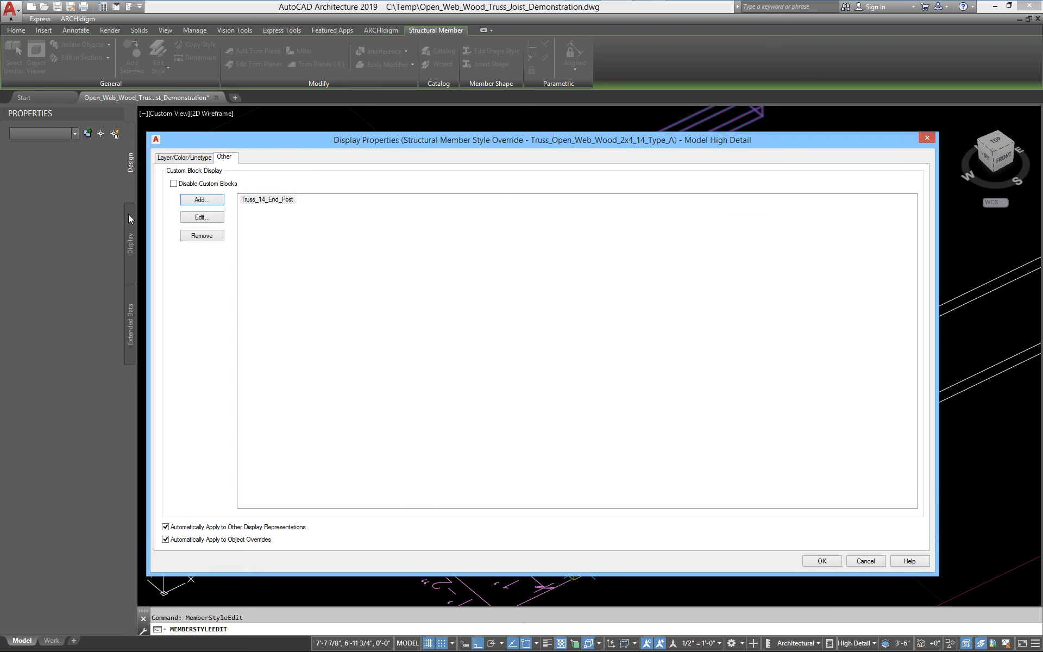
pyautogui.click(814, 562)
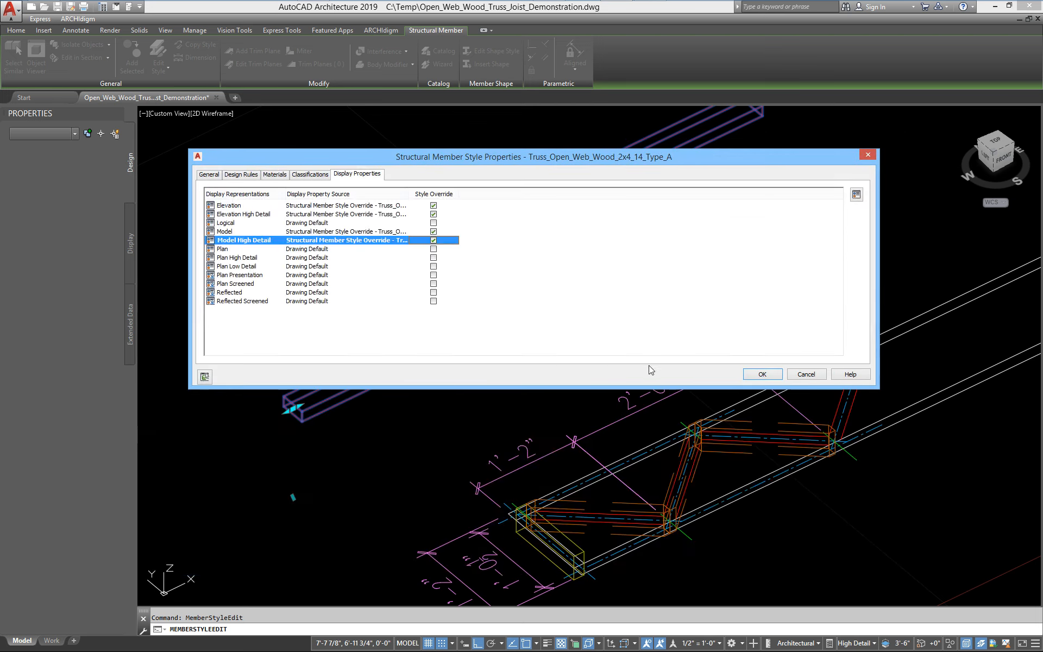
pyautogui.click(760, 374)
# Run the ux command to reorient the UCS around the truss member
pyautogui.scroll(5, 296, 411)
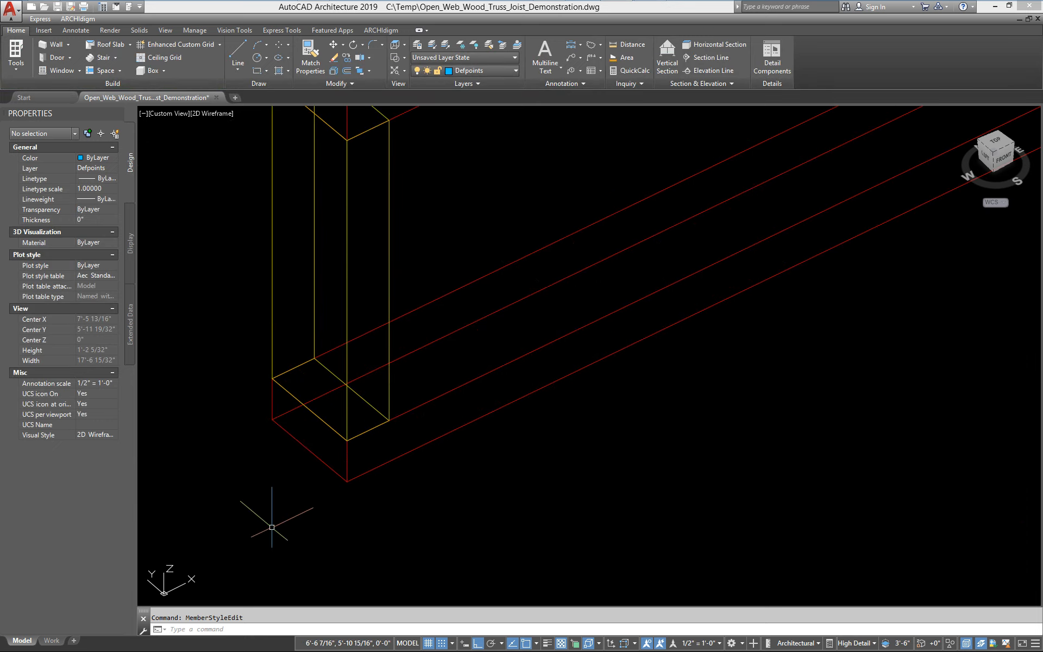
pyautogui.write('ux')
pyautogui.press('Return')
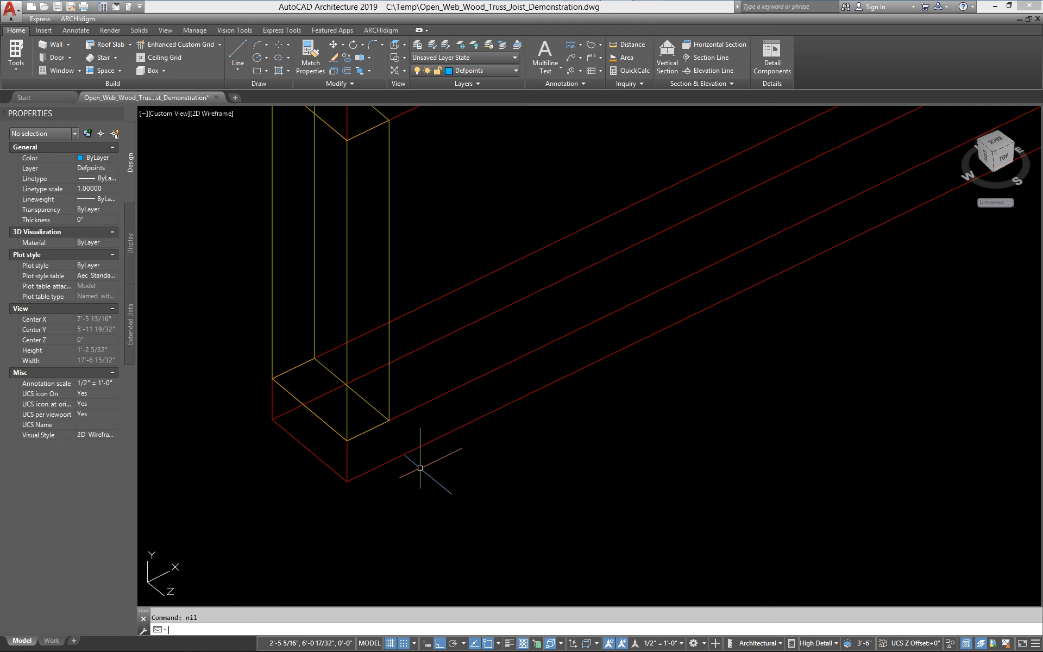
# Zoom and pan around the truss member to examine the end post display
pyautogui.scroll(1, 185, 542)
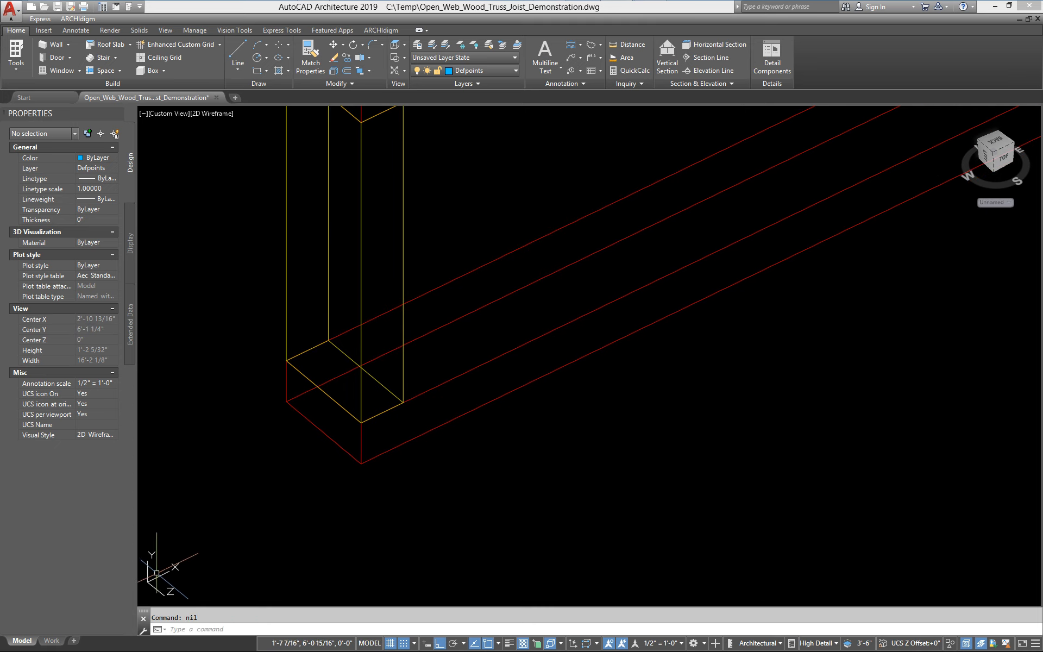
pyautogui.scroll(-2, 352, 428)
pyautogui.scroll(-2, 369, 437)
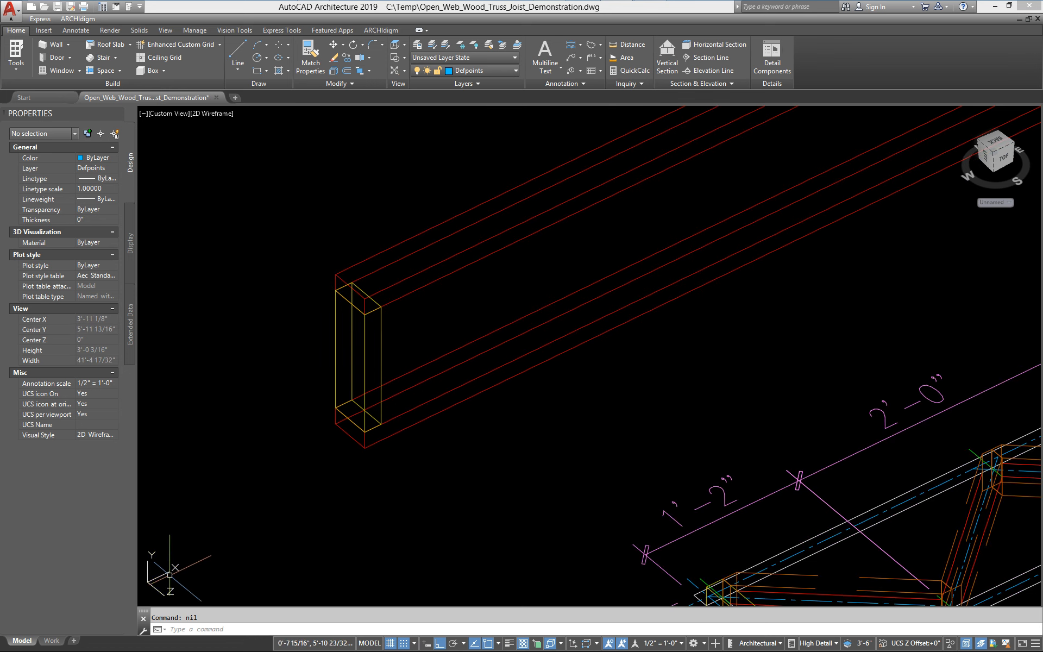
pyautogui.moveTo(195, 555); pyautogui.dragTo(220, 538, button='middle')
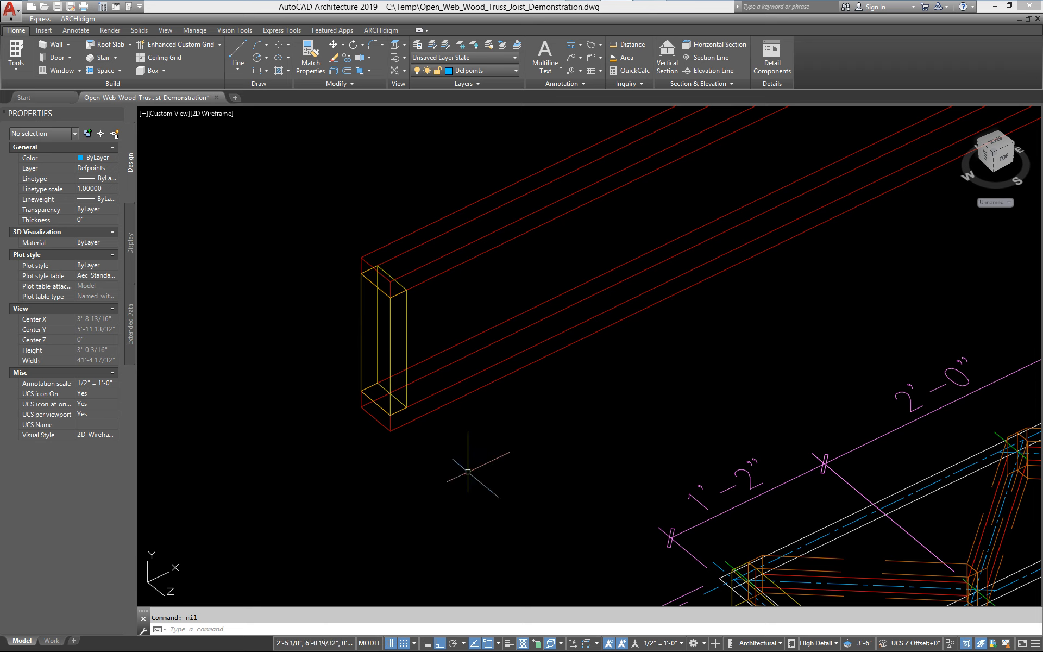
pyautogui.scroll(-3, 395, 410)
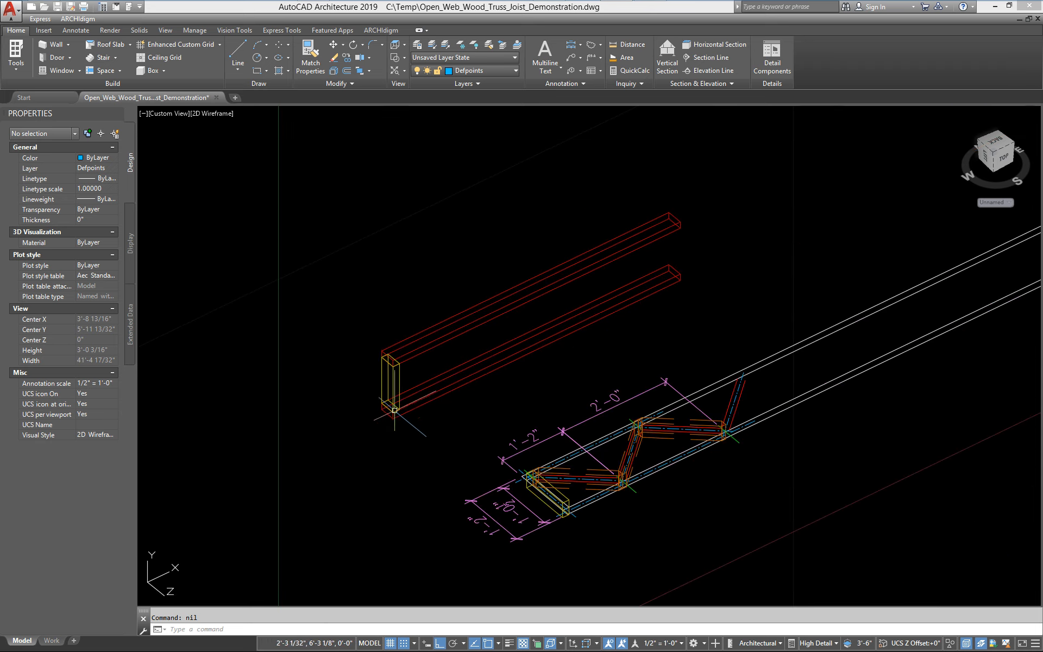
pyautogui.scroll(1, 388, 431)
pyautogui.scroll(-1, 374, 444)
pyautogui.scroll(1, 373, 443)
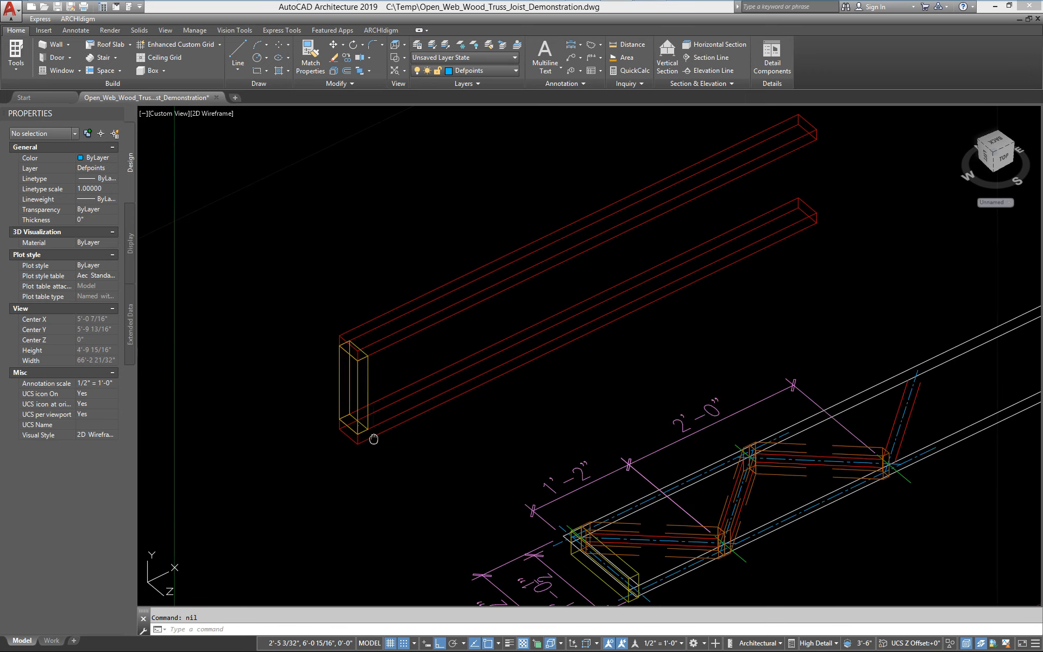
pyautogui.scroll(1, 364, 450)
# Edit the member's style, open the Model High Detail display and add another Truss_14_End_Post custom block
pyautogui.click(400, 419)
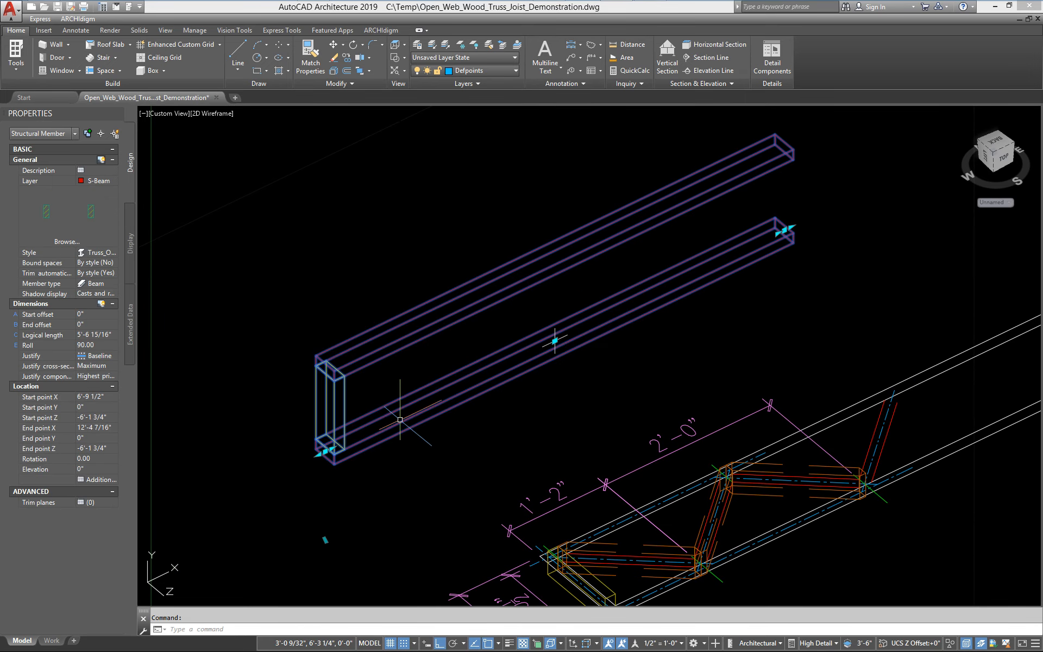
pyautogui.rightClick(555, 341)
pyautogui.click(429, 347)
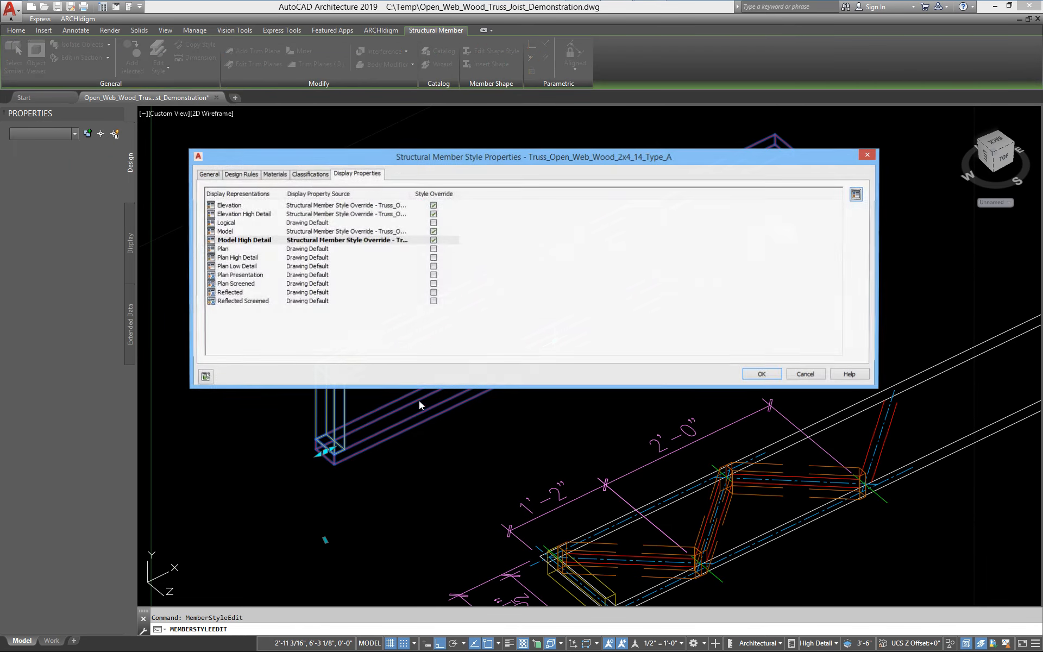
pyautogui.click(240, 240)
pyautogui.doubleClick(240, 241)
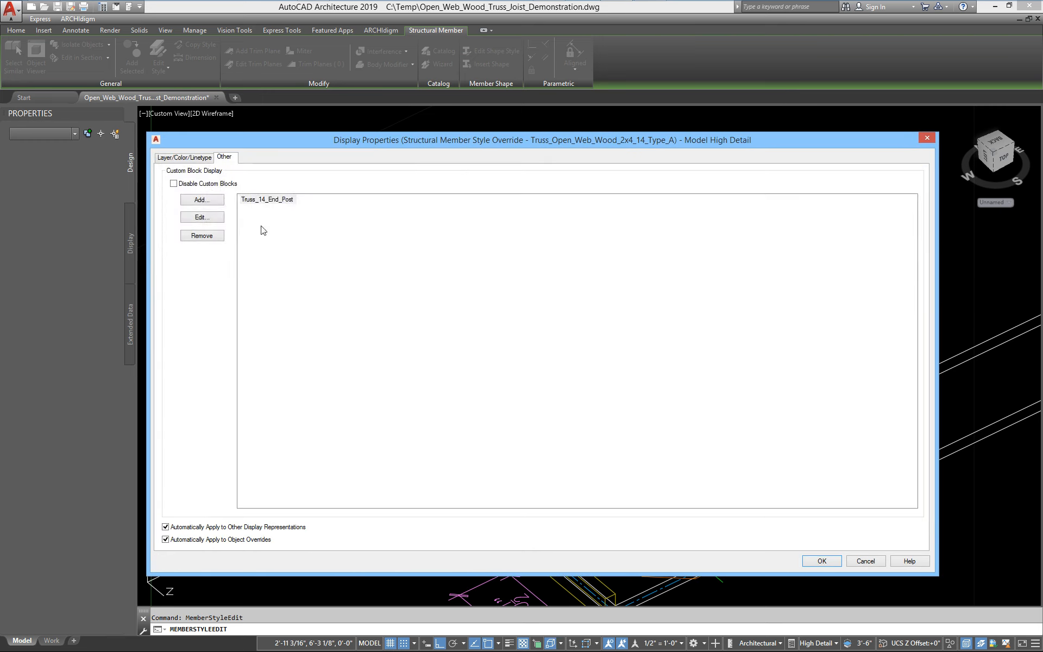
pyautogui.click(200, 202)
pyautogui.click(456, 249)
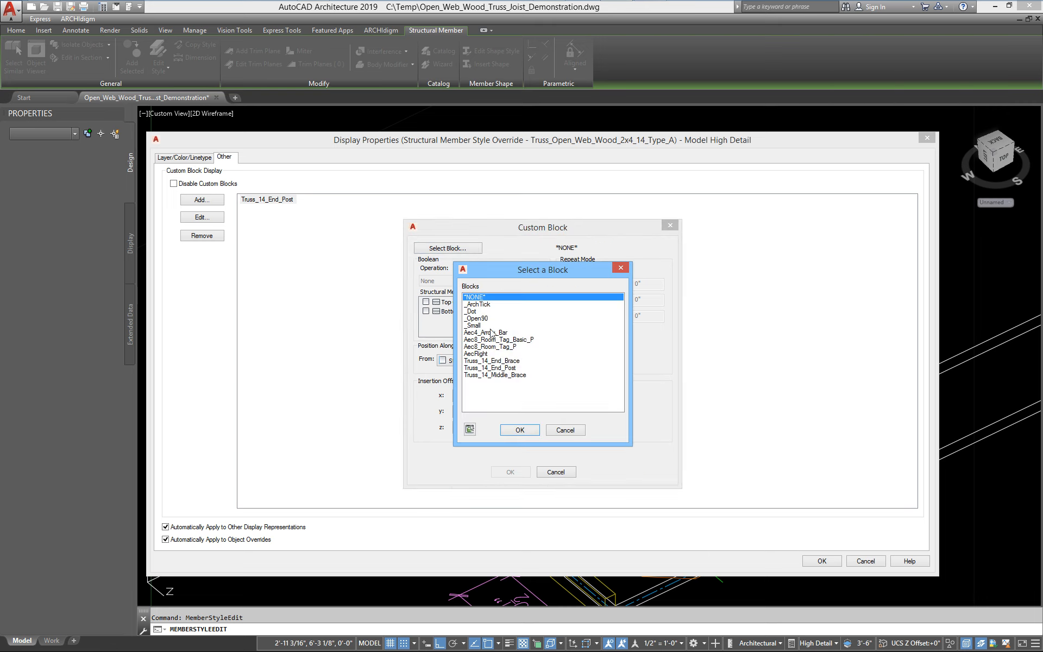
pyautogui.click(513, 368)
pyautogui.click(521, 430)
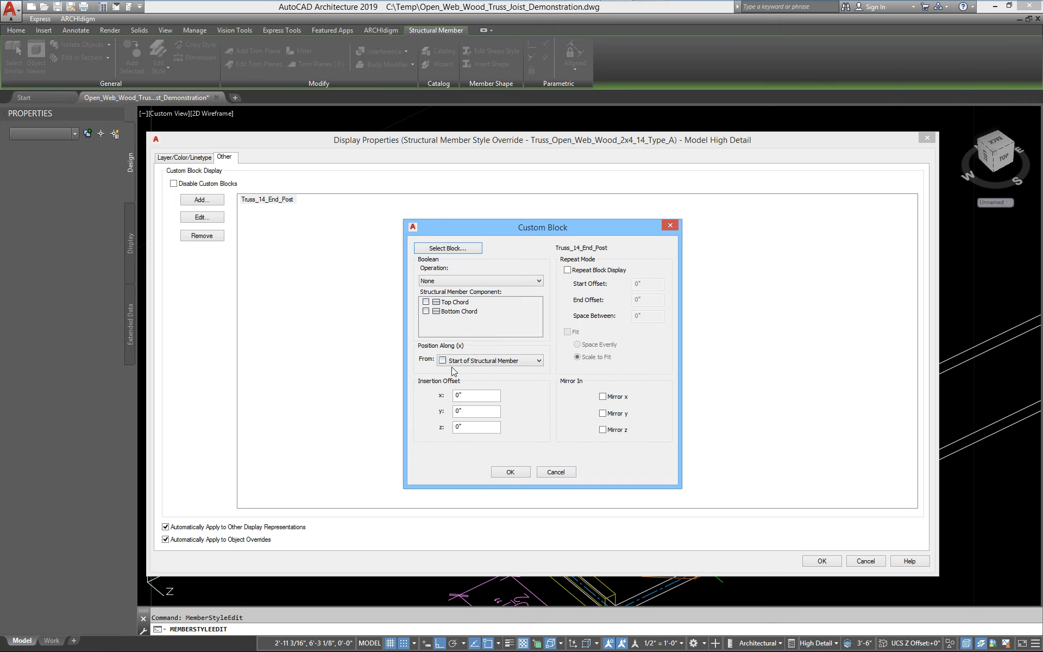
# Set the block's Y offset to 3/4", position it from End of Structural Member, mirror in X, and confirm all dialogs
pyautogui.click(478, 413)
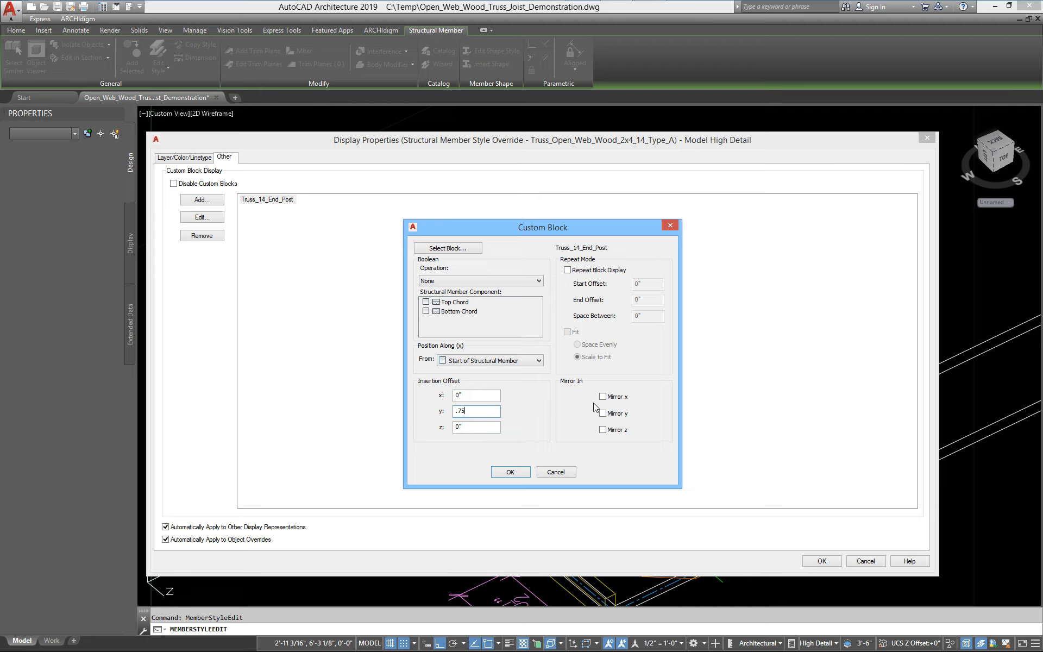
pyautogui.click(482, 362)
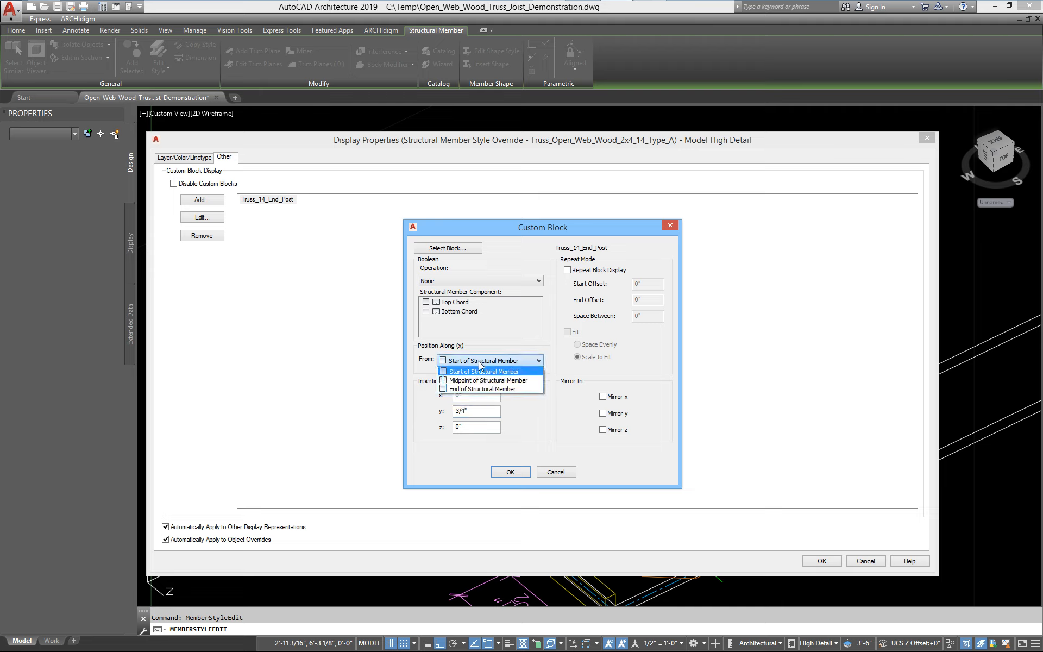
pyautogui.click(483, 391)
pyautogui.click(603, 398)
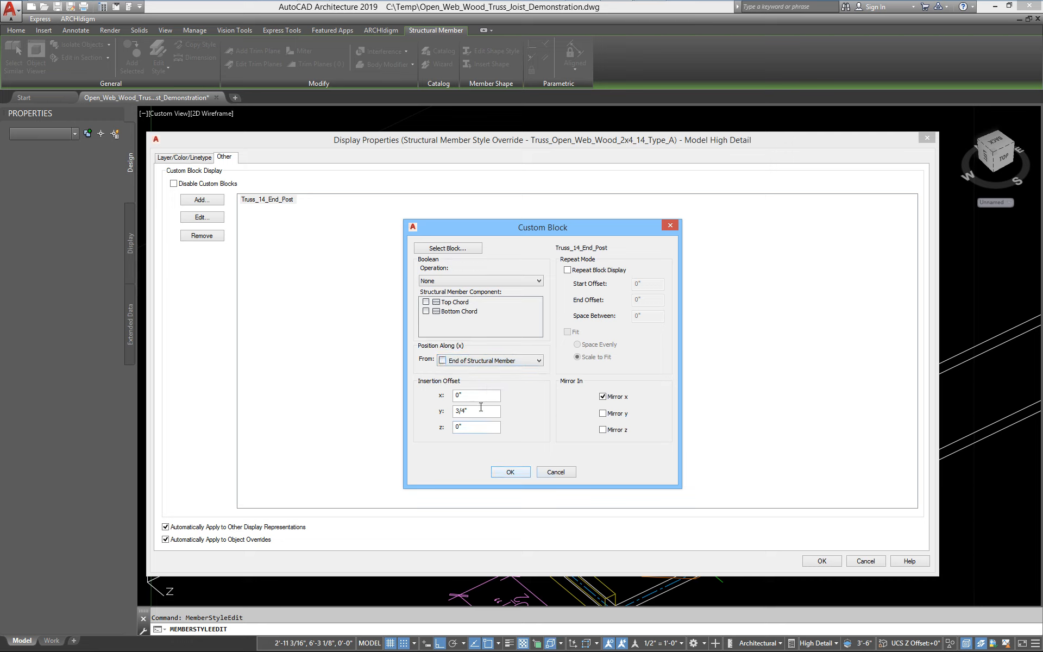
pyautogui.doubleClick(466, 396)
pyautogui.click(515, 471)
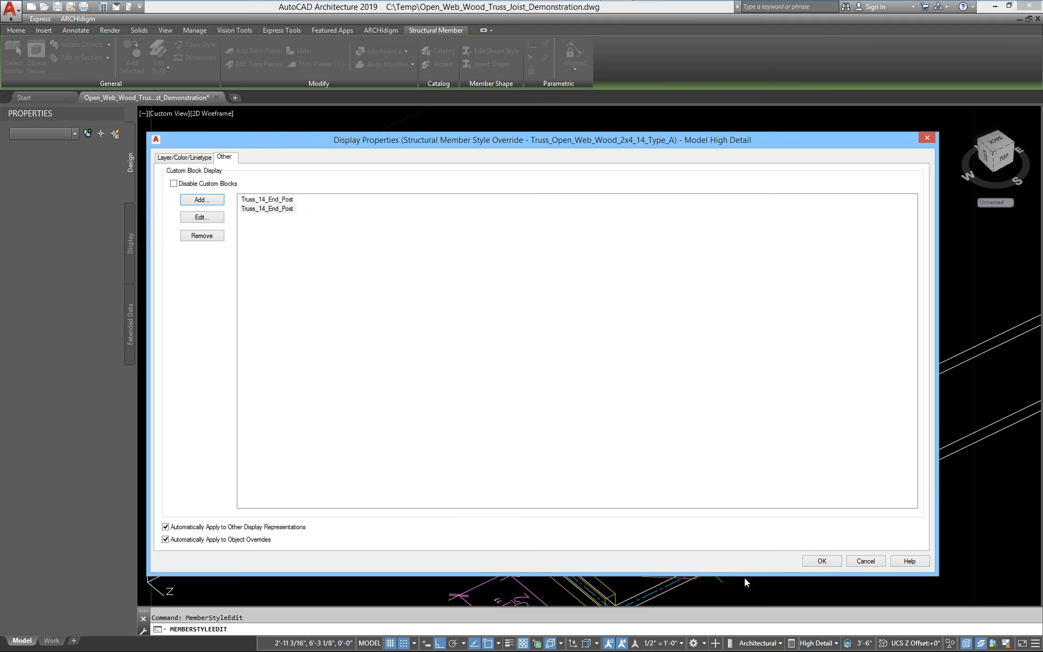
pyautogui.click(820, 561)
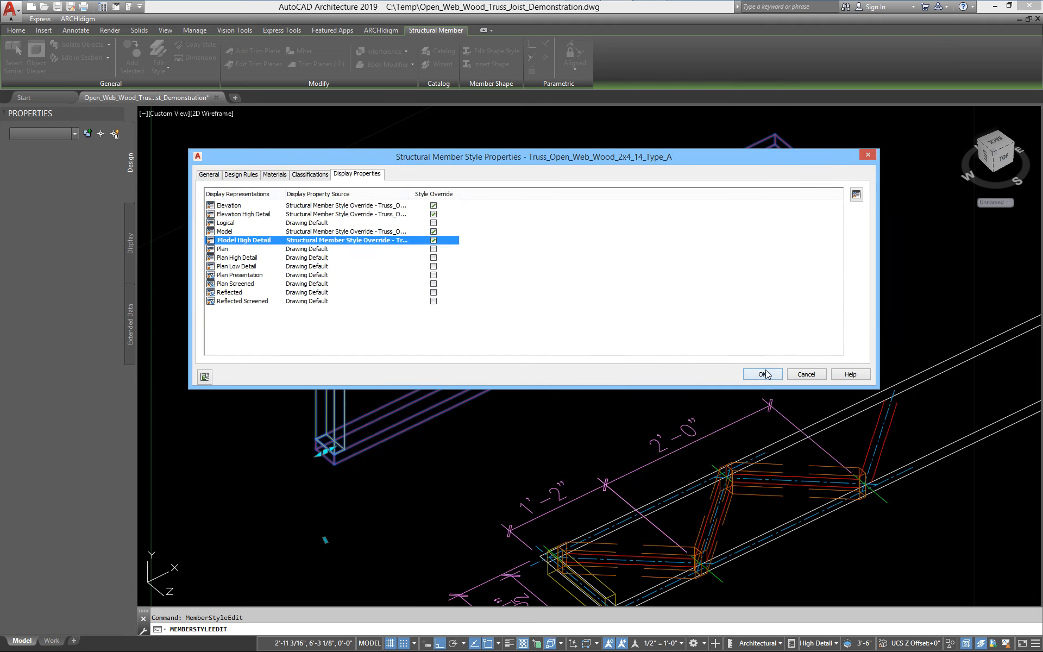
pyautogui.click(766, 375)
# Zoom and pan to examine both end posts on the member
pyautogui.scroll(8, 668, 284)
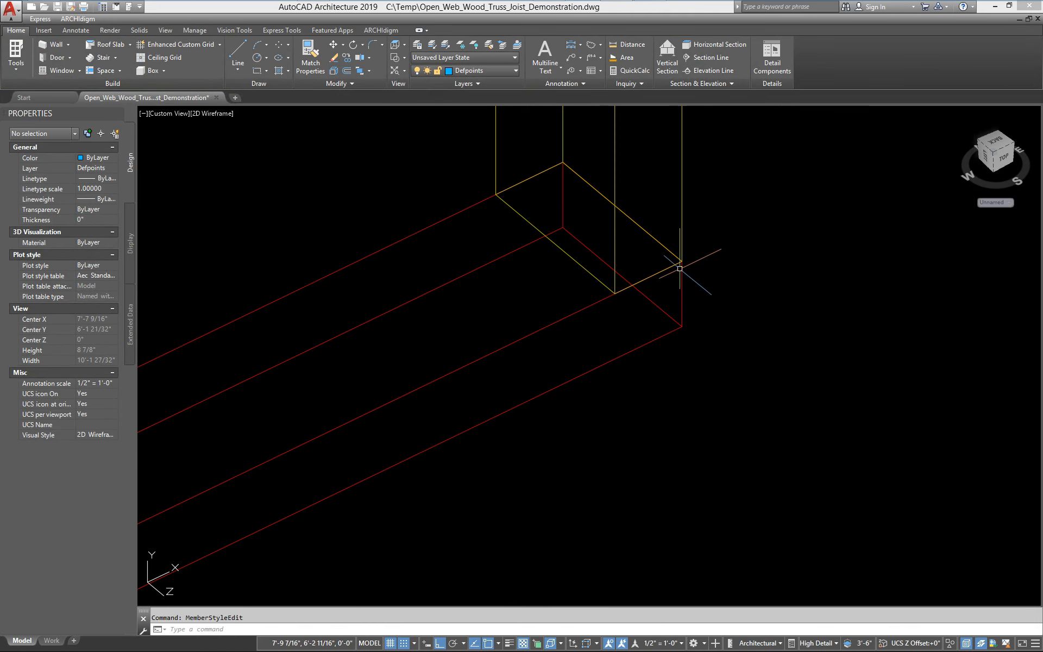
pyautogui.scroll(-8, 674, 288)
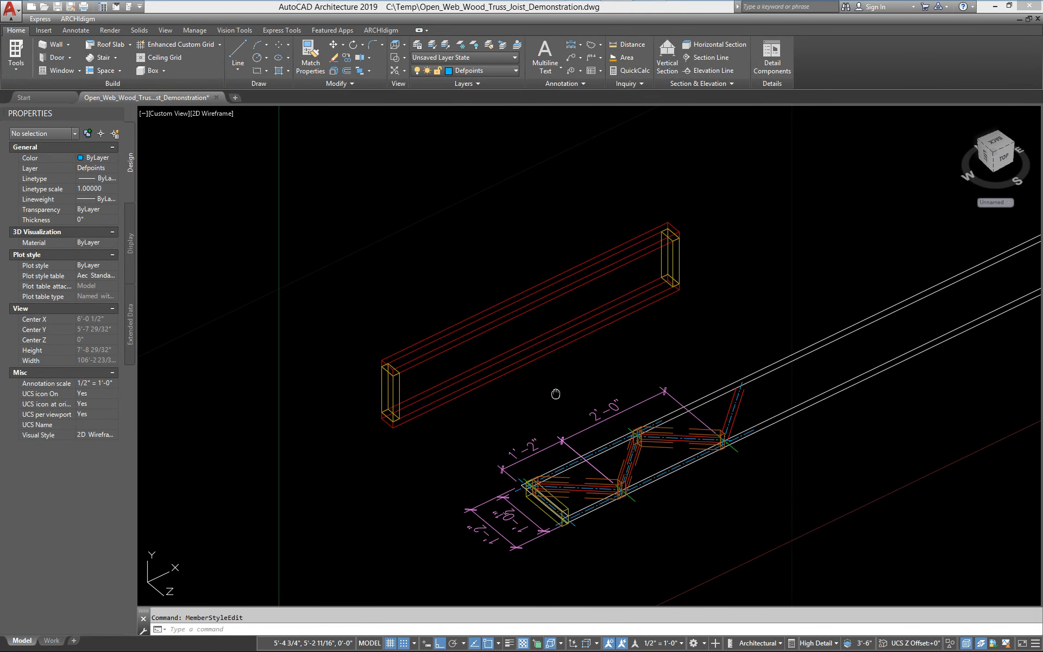
pyautogui.scroll(2, 507, 391)
pyautogui.scroll(2, 486, 403)
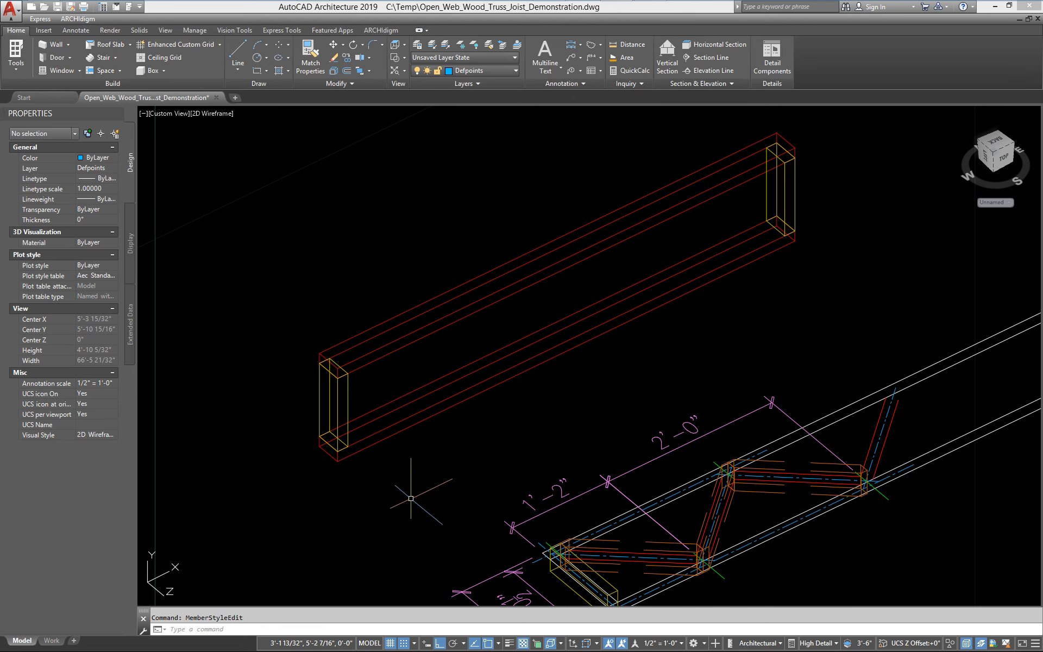
pyautogui.moveTo(411, 500); pyautogui.dragTo(406, 498, button='middle')
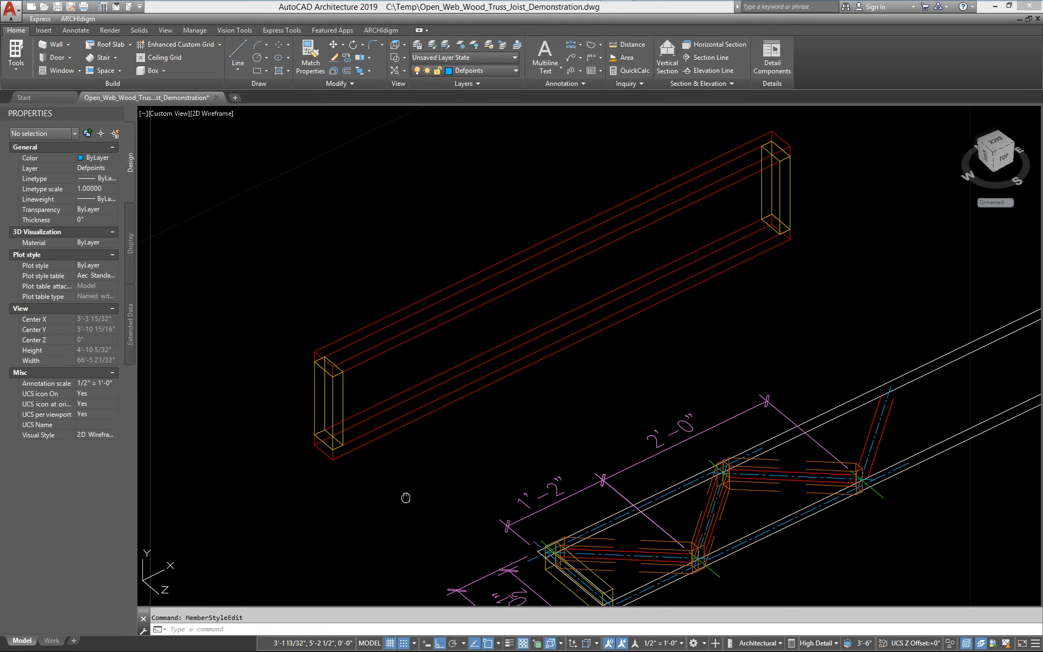
# Reopen the member style's Model High Detail display and add a Truss_14_End_Brace custom block
pyautogui.click(411, 414)
pyautogui.rightClick(411, 414)
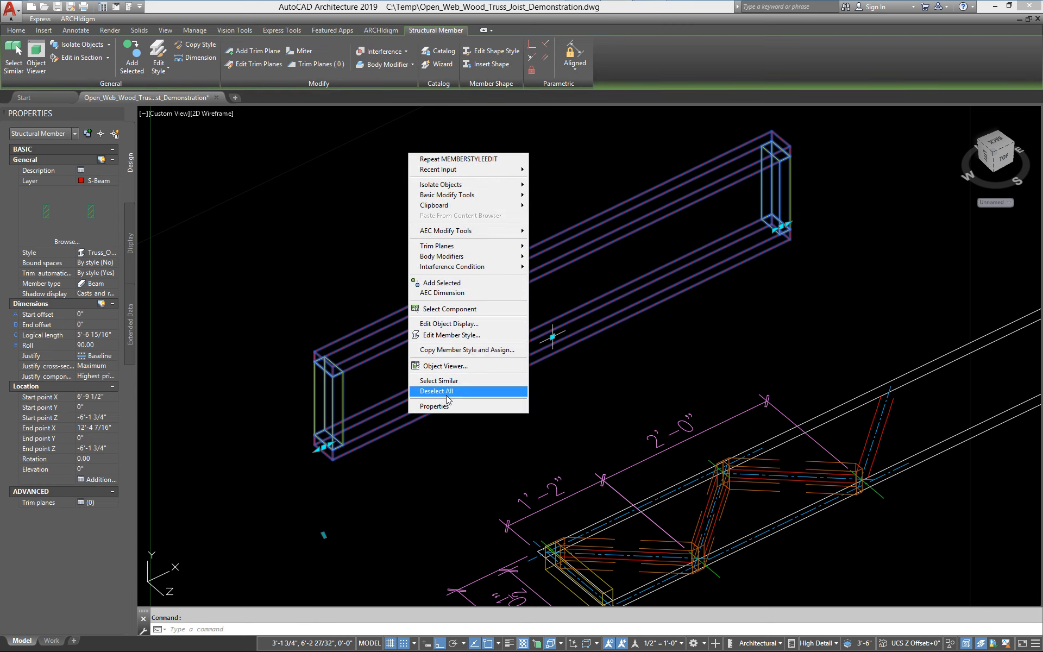
pyautogui.click(448, 336)
pyautogui.click(230, 242)
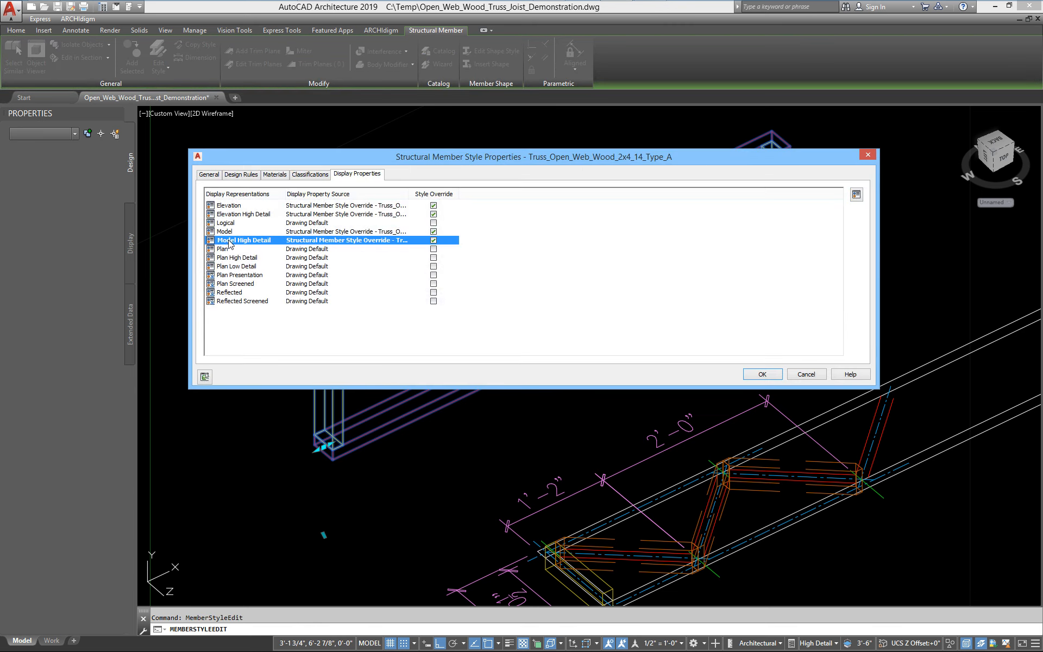
pyautogui.doubleClick(234, 241)
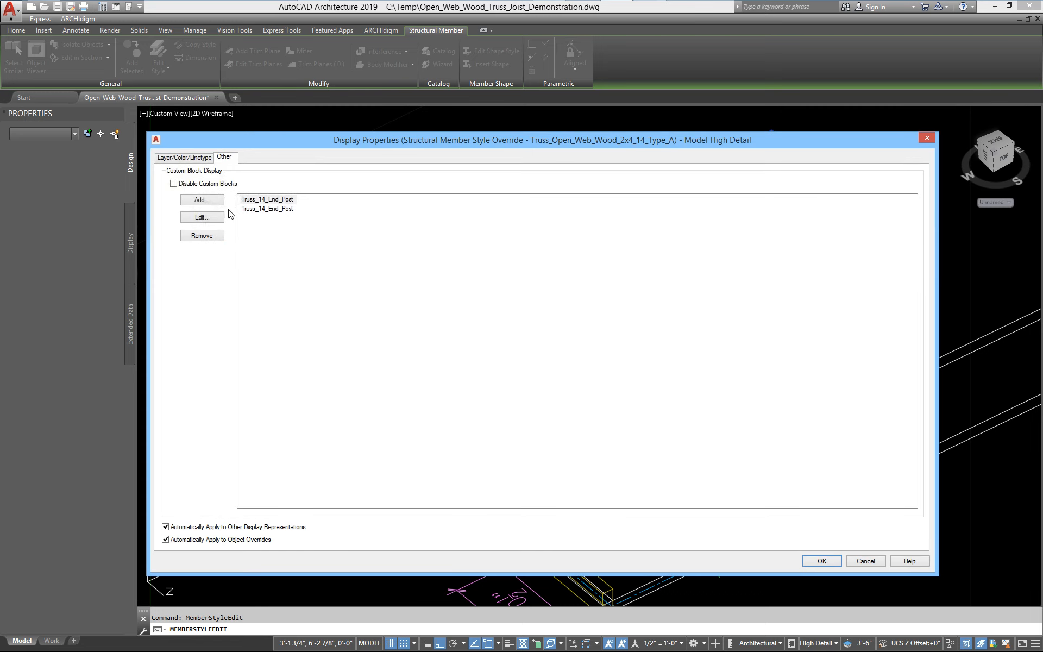
pyautogui.click(201, 200)
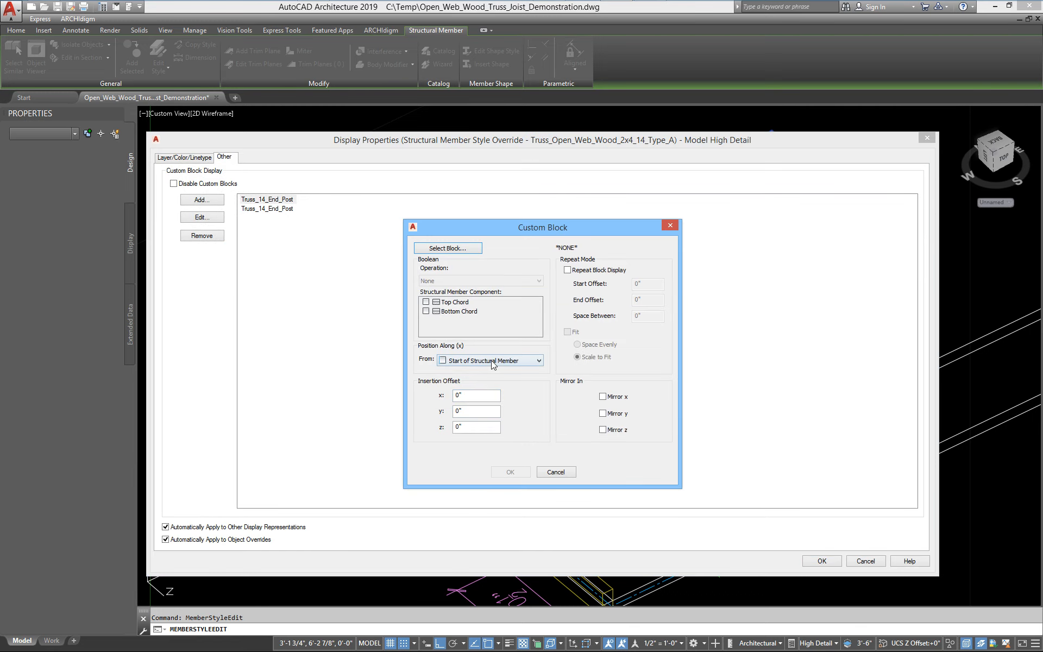
pyautogui.click(456, 252)
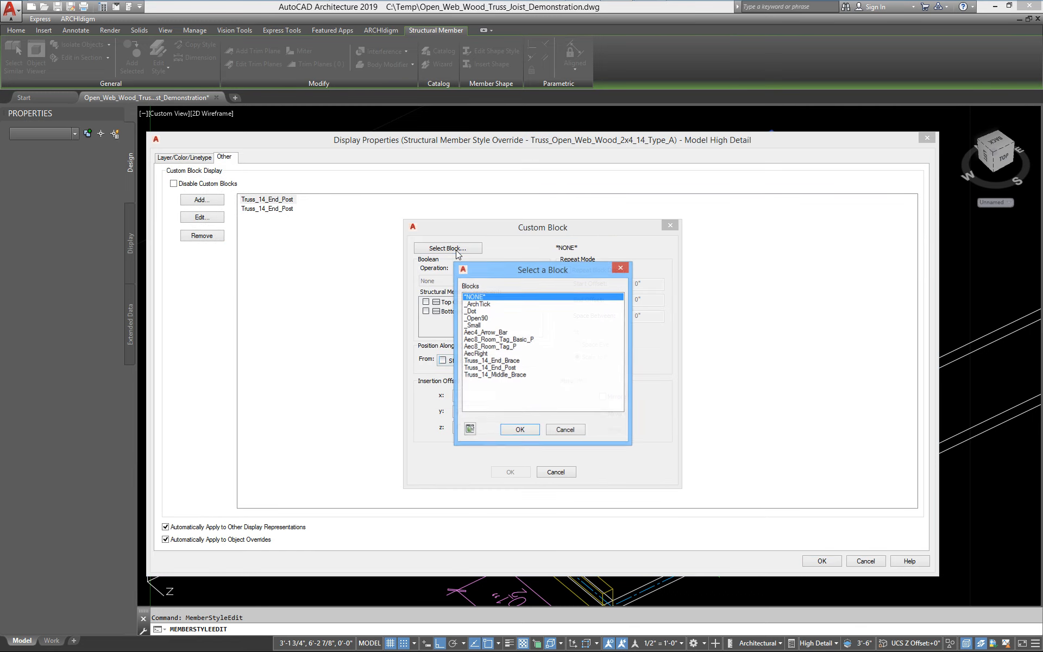
pyautogui.click(513, 361)
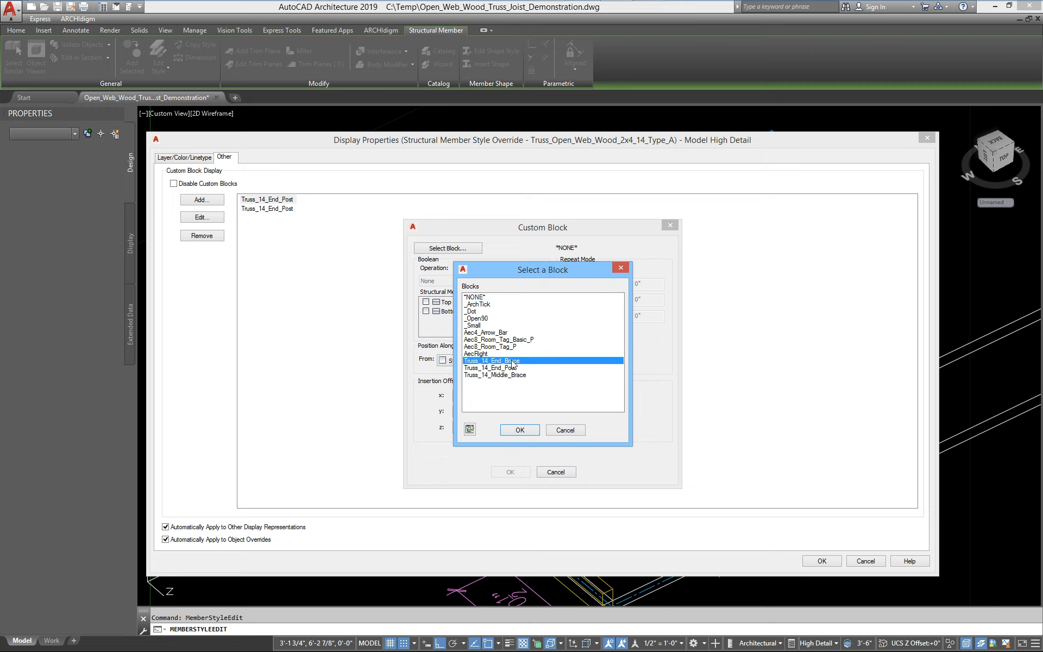
pyautogui.click(522, 430)
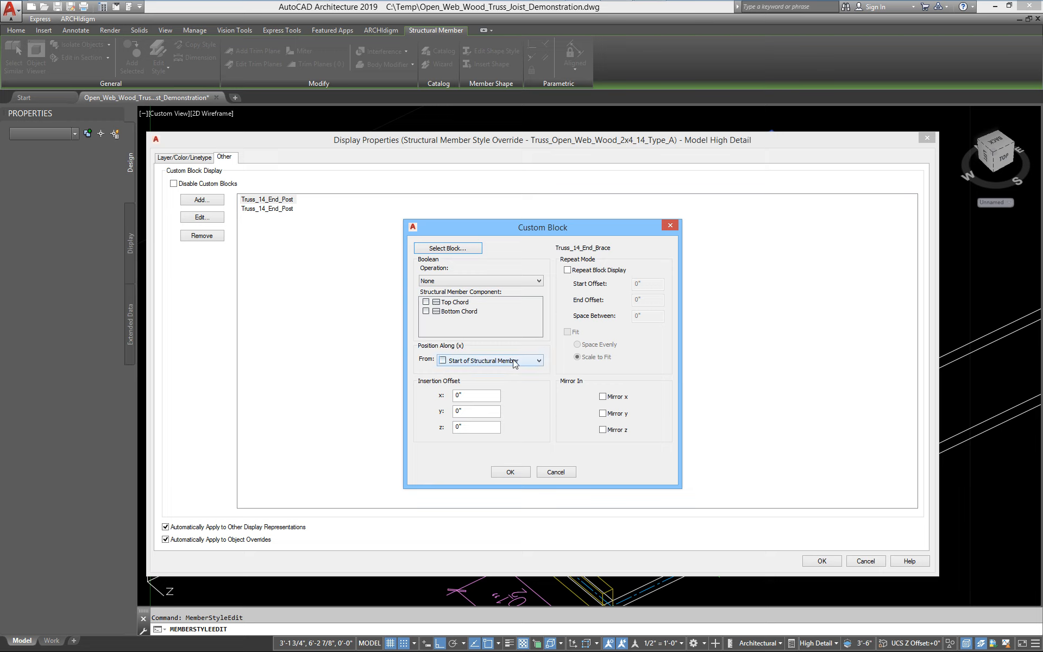
# Set the end brace block's Y insertion offset to 3/4" and X offset to 1, then confirm all dialogs
pyautogui.click(485, 409)
pyautogui.write('.7')
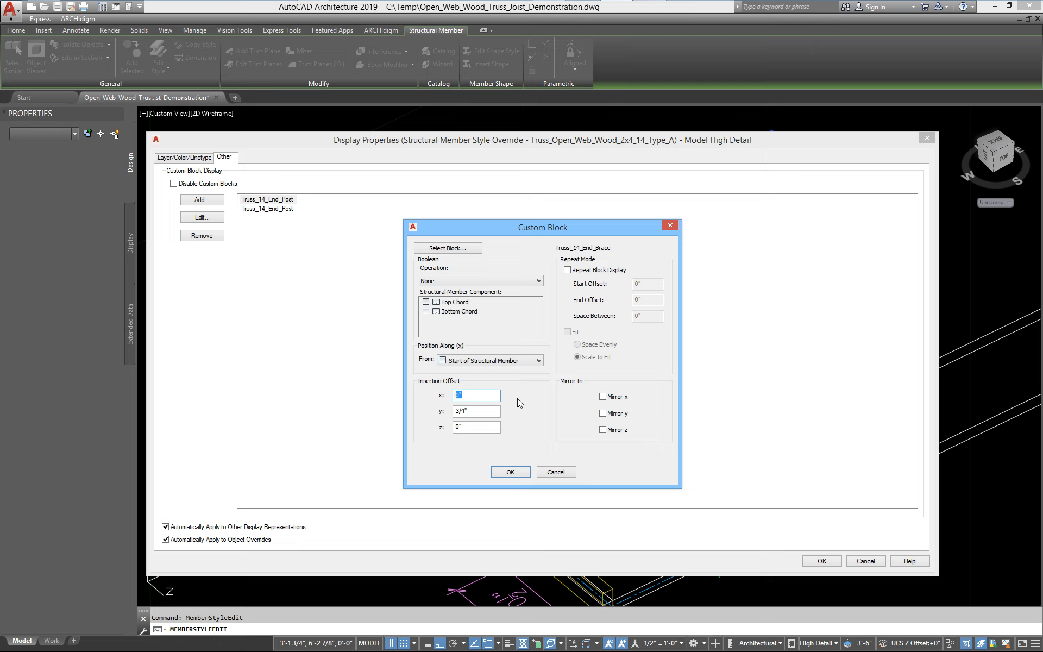
pyautogui.write('1.5')
pyautogui.click(521, 475)
pyautogui.click(821, 561)
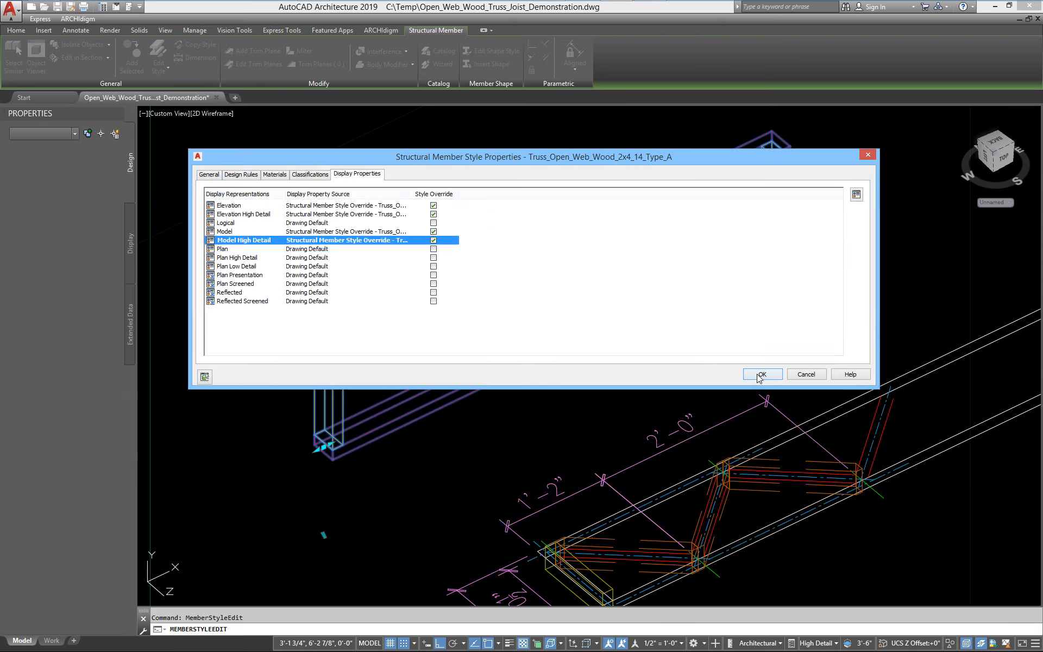
pyautogui.click(760, 372)
# Zoom and pan to examine the end brace on the member
pyautogui.press('Escape')
pyautogui.scroll(3, 333, 363)
pyautogui.scroll(6, 348, 374)
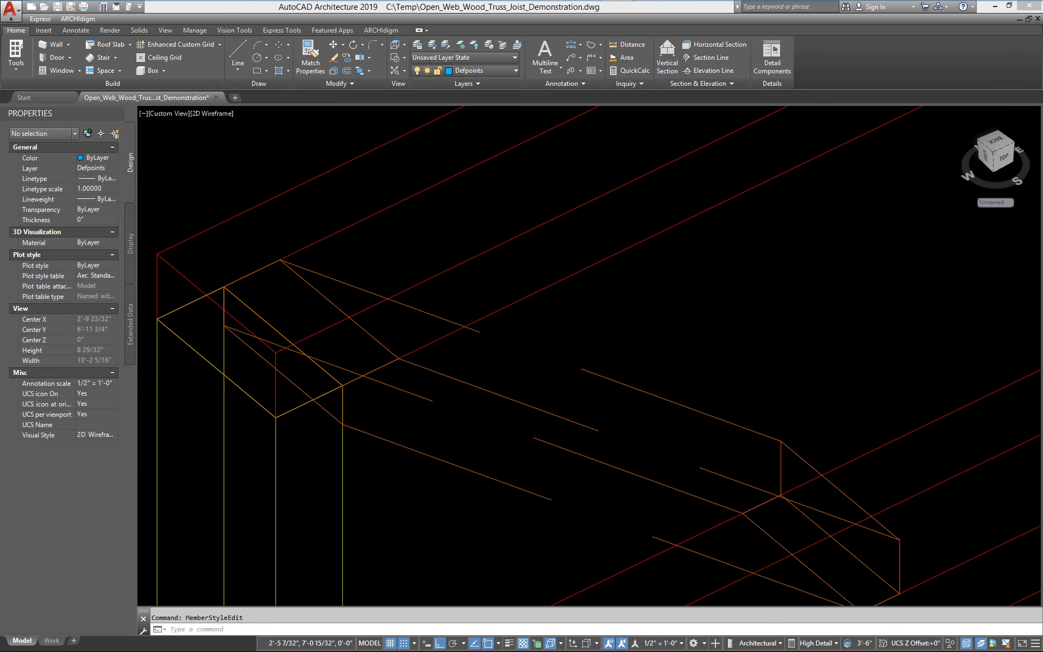
pyautogui.scroll(-6, 390, 425)
pyautogui.moveTo(422, 459); pyautogui.dragTo(405, 440, button='middle')
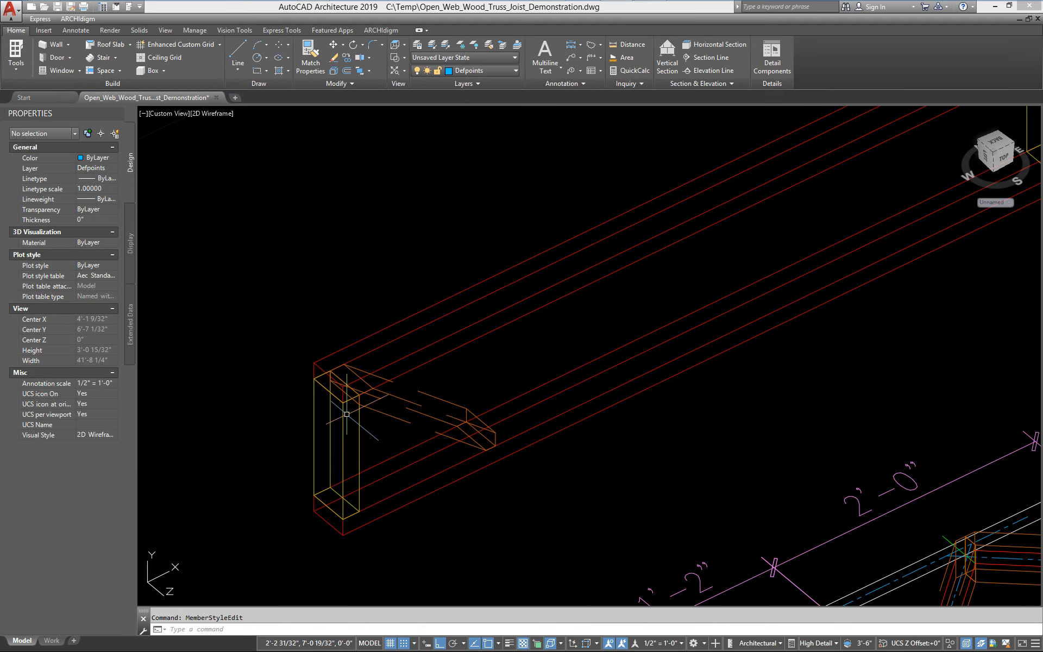
pyautogui.moveTo(418, 429)
pyautogui.keyDown('shift'); pyautogui.mouseDown(button='middle')
pyautogui.moveTo(373, 391)
pyautogui.moveTo(330, 385)
pyautogui.moveTo(294, 396)
pyautogui.moveTo(451, 433)
pyautogui.moveTo(443, 403)
pyautogui.moveTo(407, 392)
pyautogui.moveTo(426, 419)
pyautogui.mouseUp(button='middle'); pyautogui.keyUp('shift')
pyautogui.scroll(-3, 428, 429)
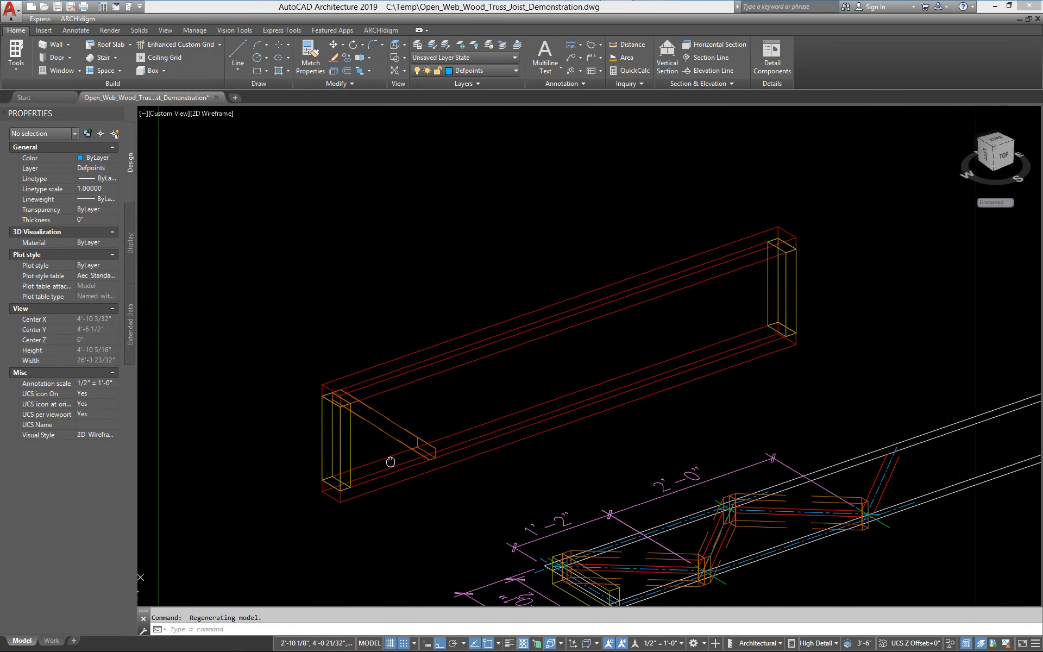
# Open the truss member's style, edit its Model High Detail display, and add a Truss_14_End_Brace block positioned from End of Structural Member
pyautogui.click(376, 386)
pyautogui.rightClick(377, 388)
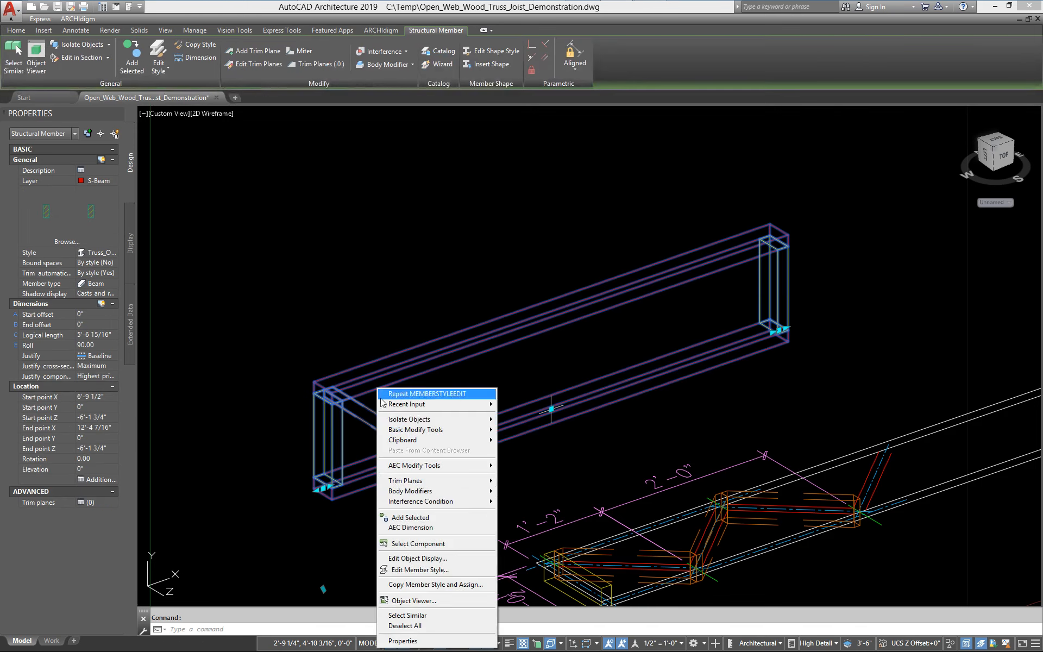
pyautogui.click(419, 570)
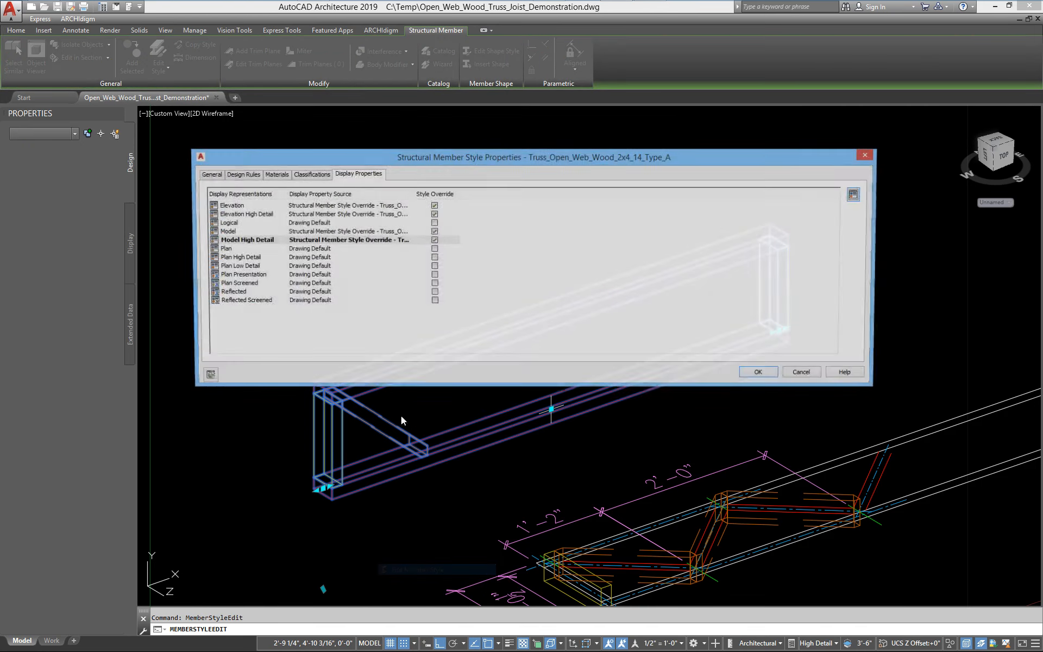
pyautogui.click(243, 241)
pyautogui.doubleClick(243, 241)
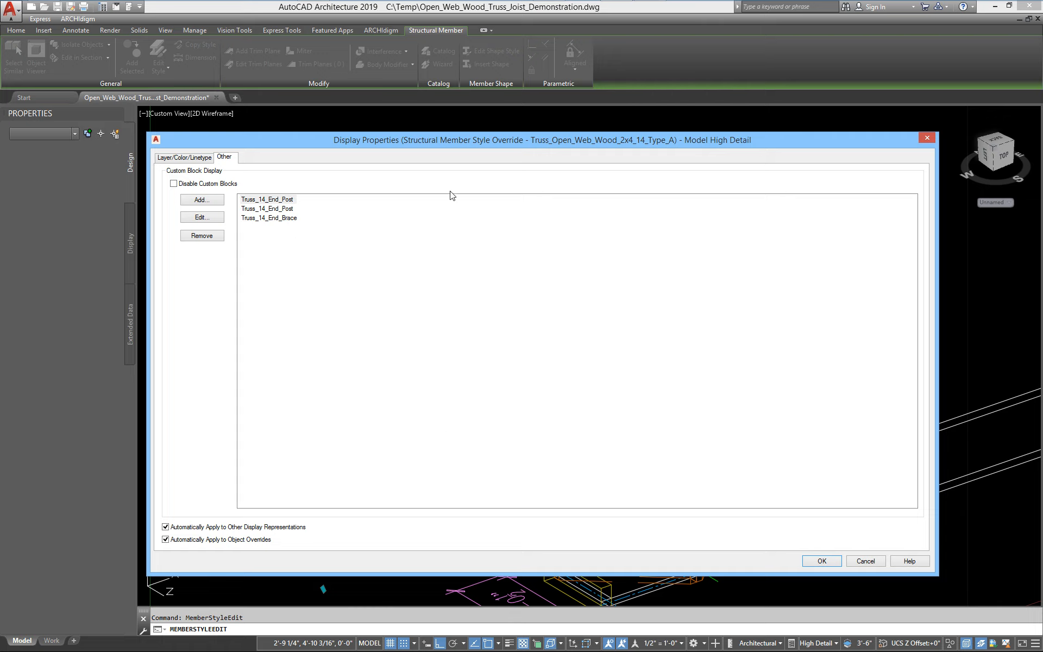
pyautogui.moveTo(451, 143); pyautogui.dragTo(463, 494)
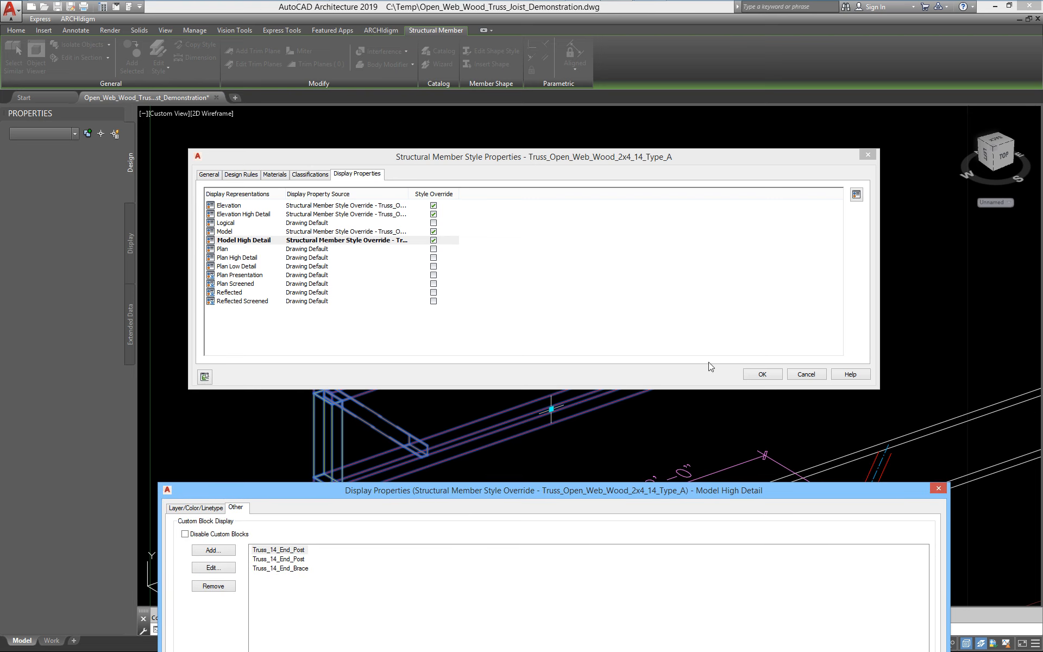
pyautogui.moveTo(668, 492); pyautogui.dragTo(663, 170)
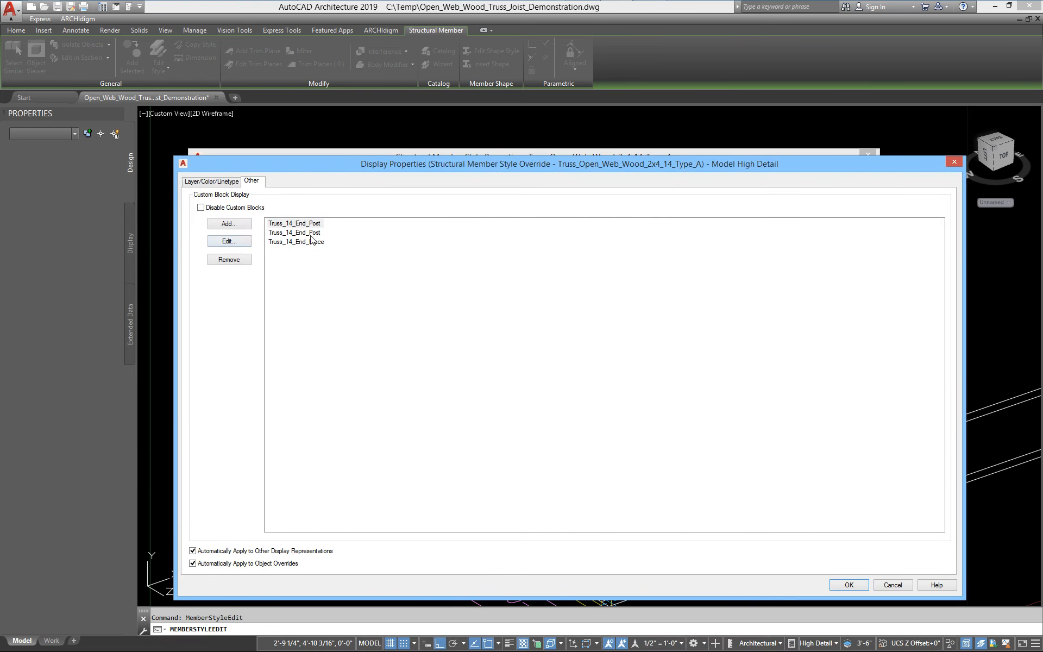
pyautogui.click(229, 224)
pyautogui.click(482, 274)
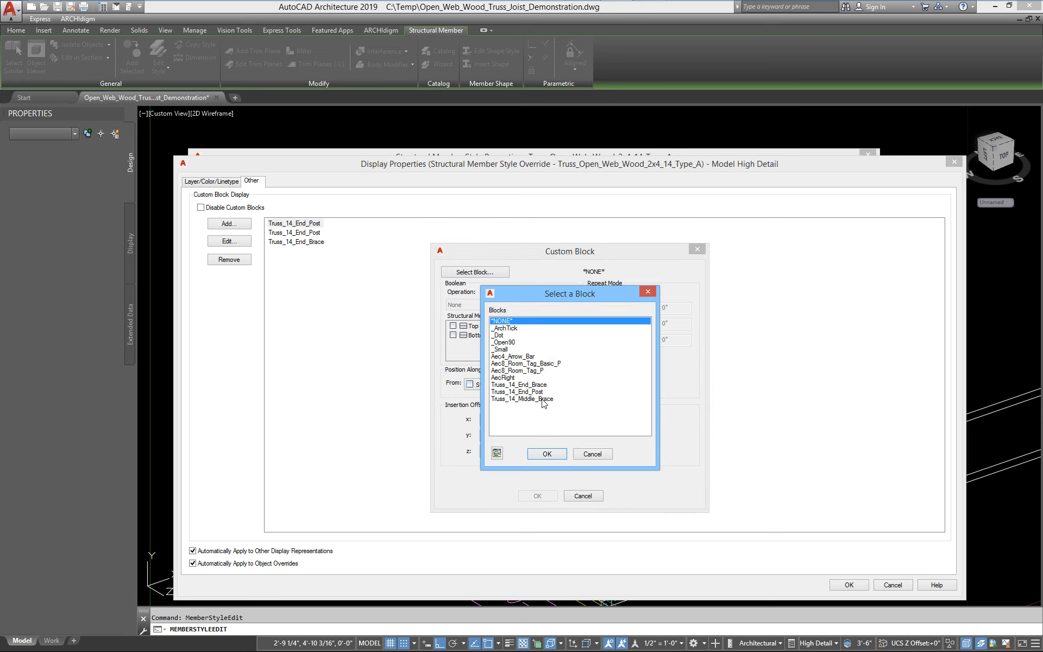
pyautogui.click(544, 384)
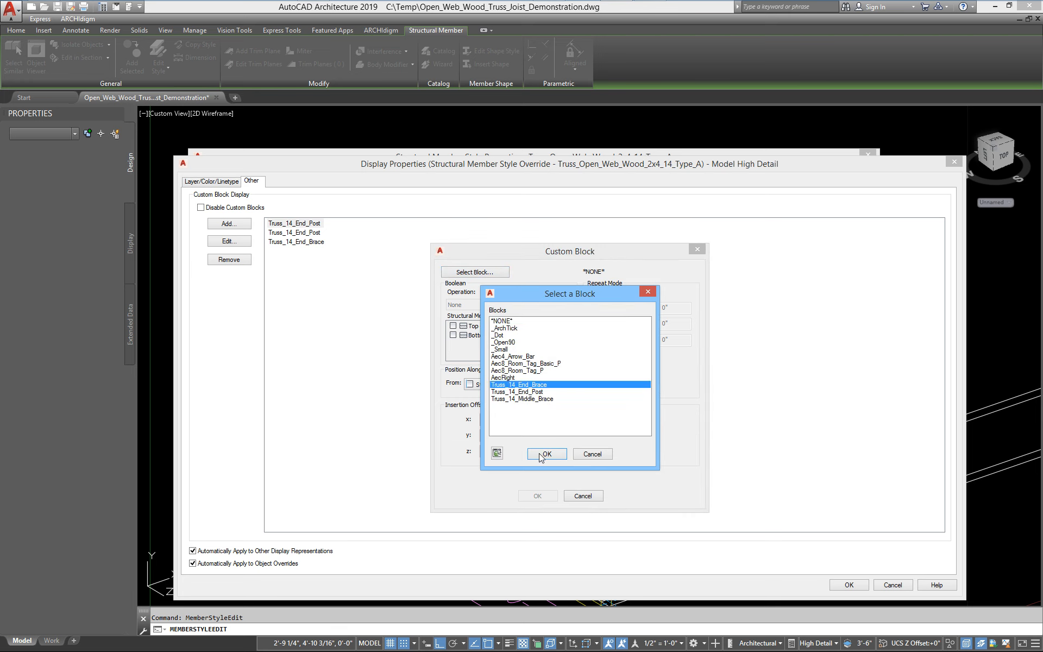
pyautogui.click(545, 454)
pyautogui.click(485, 387)
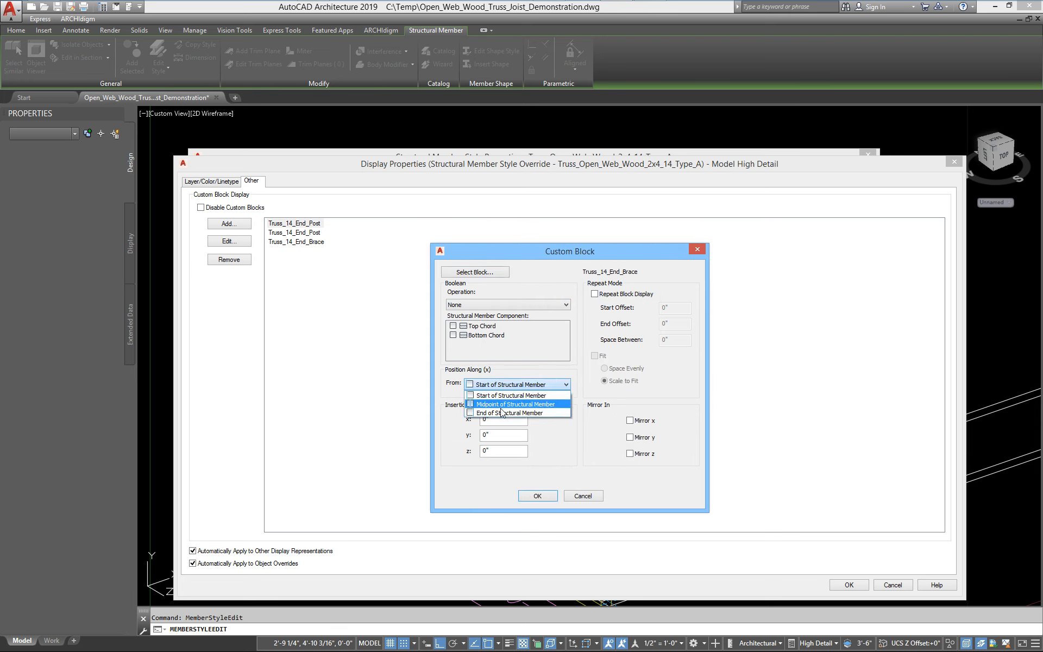
pyautogui.click(500, 409)
# Set this end brace block's Y insertion offset to 3/4" and enter the remaining offset, then confirm all dialogs
pyautogui.doubleClick(500, 434)
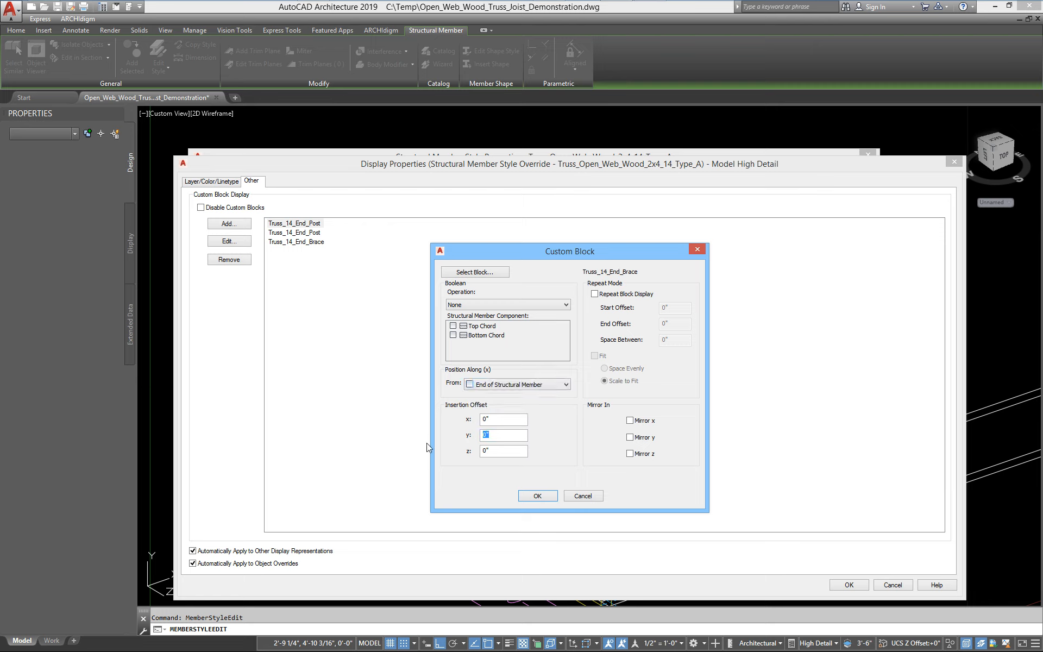
pyautogui.write('.7')
pyautogui.write('1.5')
pyautogui.click(538, 496)
pyautogui.click(850, 585)
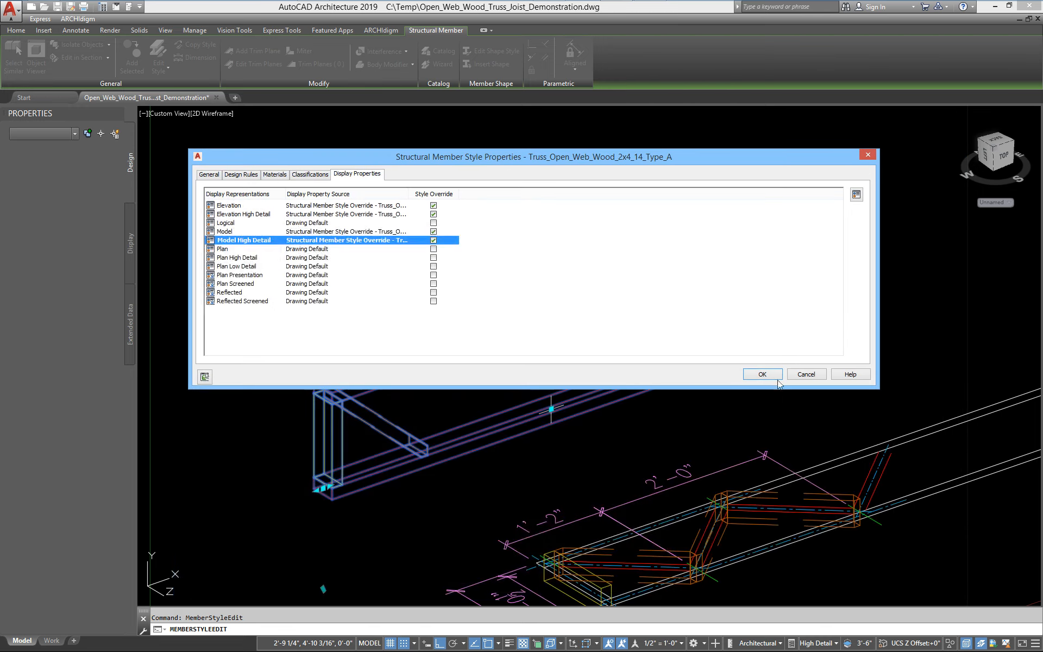
pyautogui.click(775, 375)
# Lengthen the truss member from its end grip to about 8'-2" logical length
pyautogui.scroll(5, 727, 292)
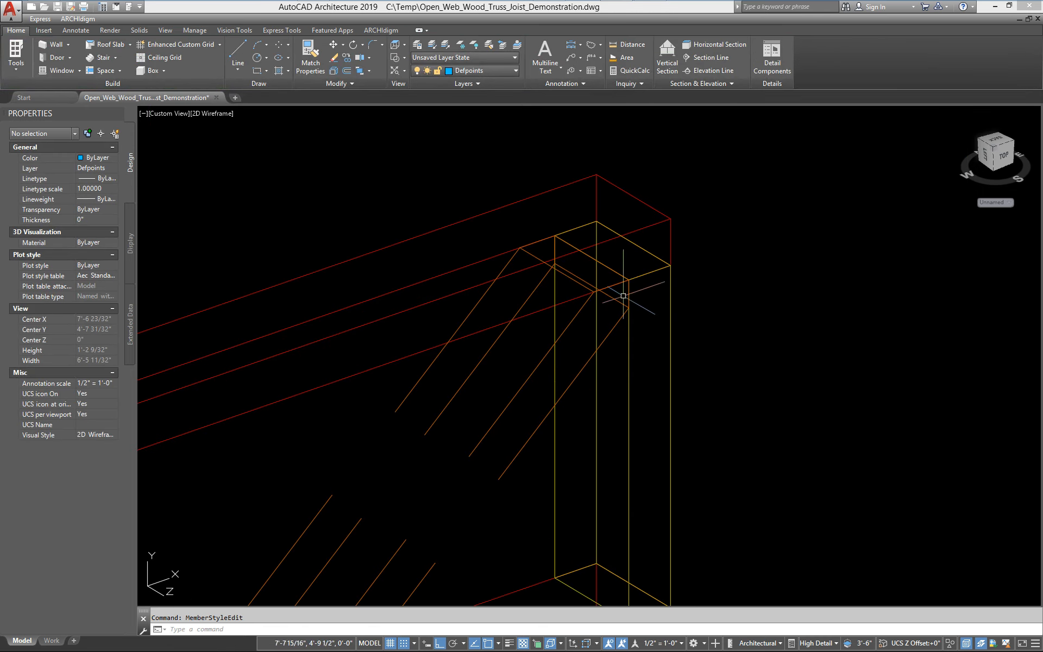
pyautogui.scroll(4, 624, 296)
pyautogui.scroll(3, 613, 329)
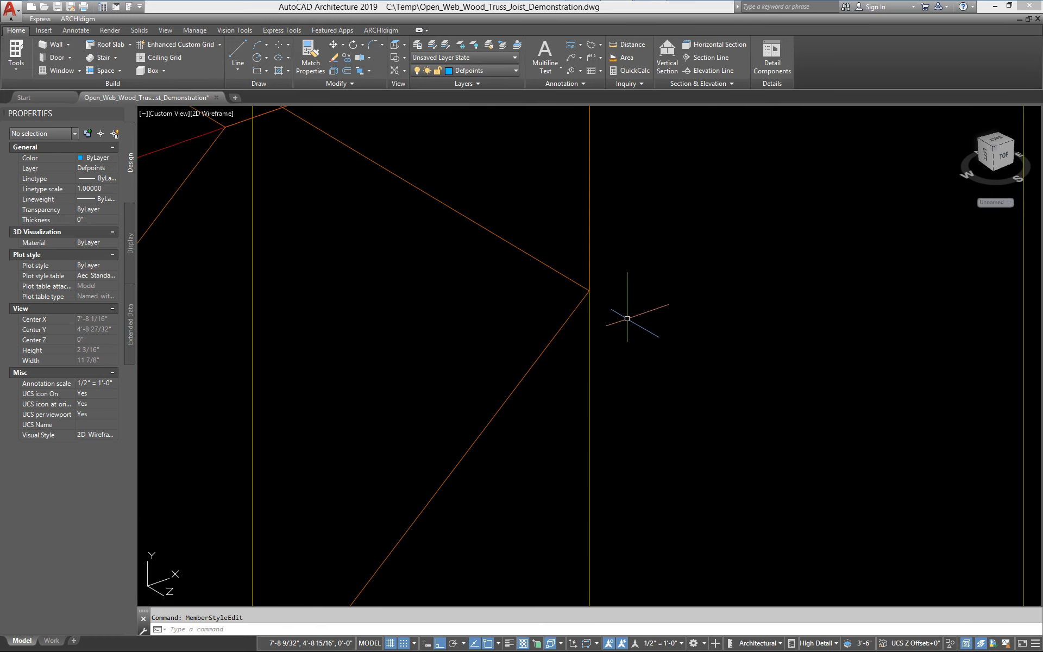
pyautogui.scroll(-5, 627, 318)
pyautogui.scroll(-4, 337, 496)
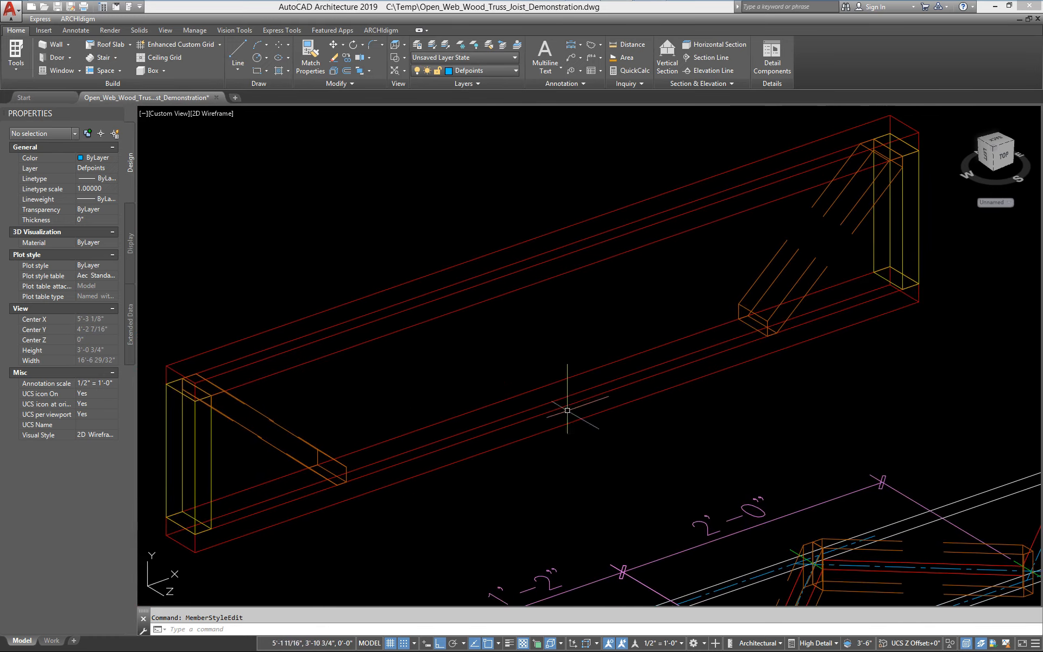
pyautogui.scroll(-4, 466, 430)
pyautogui.click(470, 418)
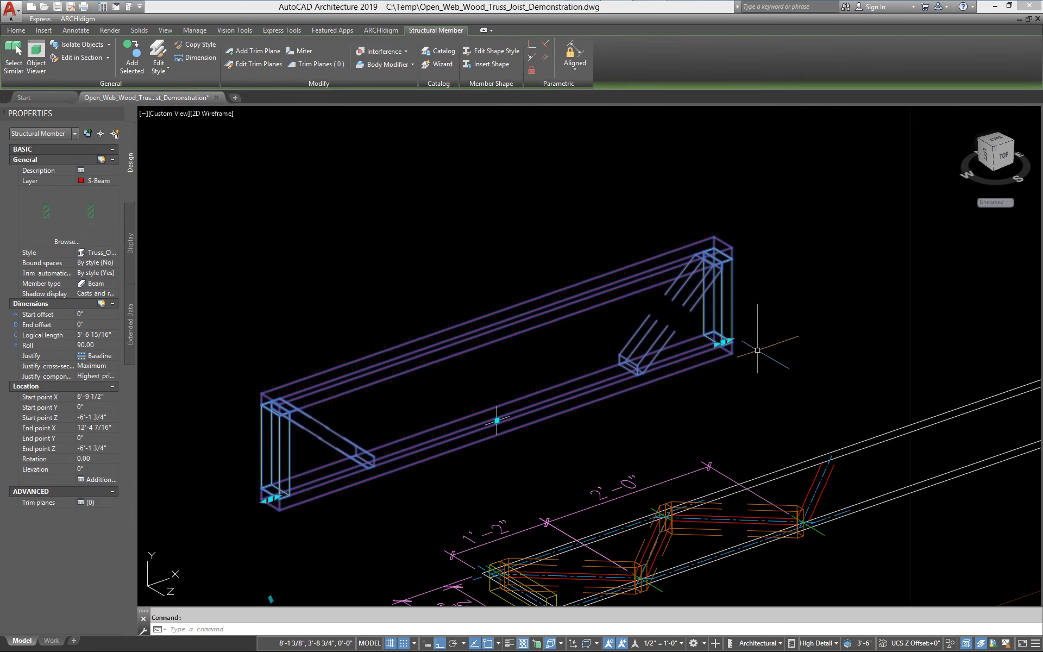
pyautogui.click(724, 343)
pyautogui.click(965, 224)
pyautogui.moveTo(606, 391); pyautogui.dragTo(522, 413, button='middle')
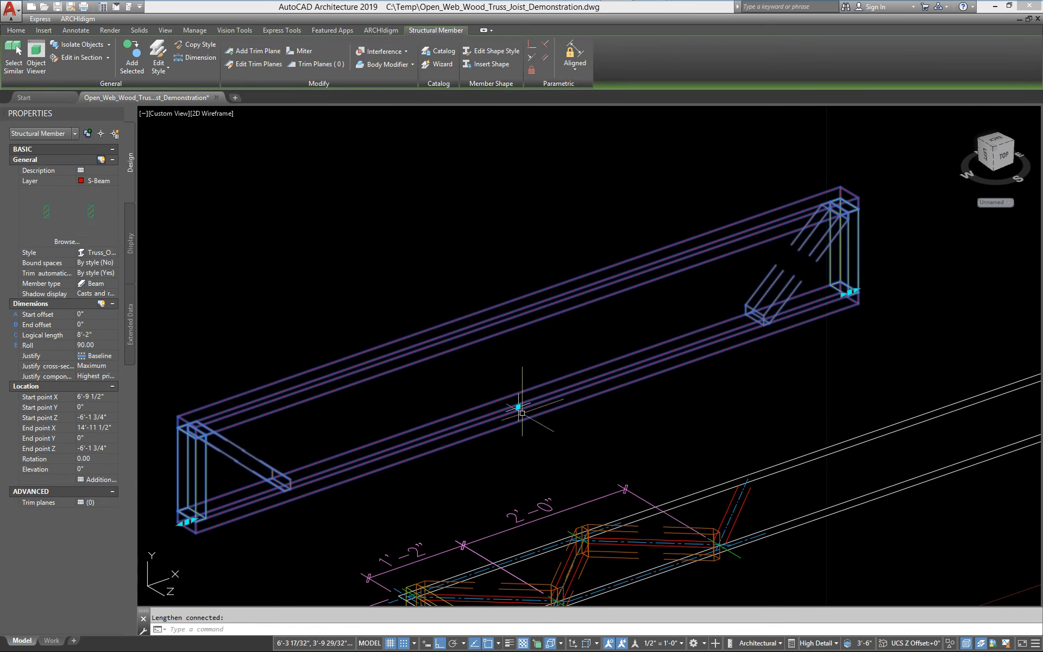
pyautogui.scroll(-4, 465, 430)
pyautogui.press('Escape')
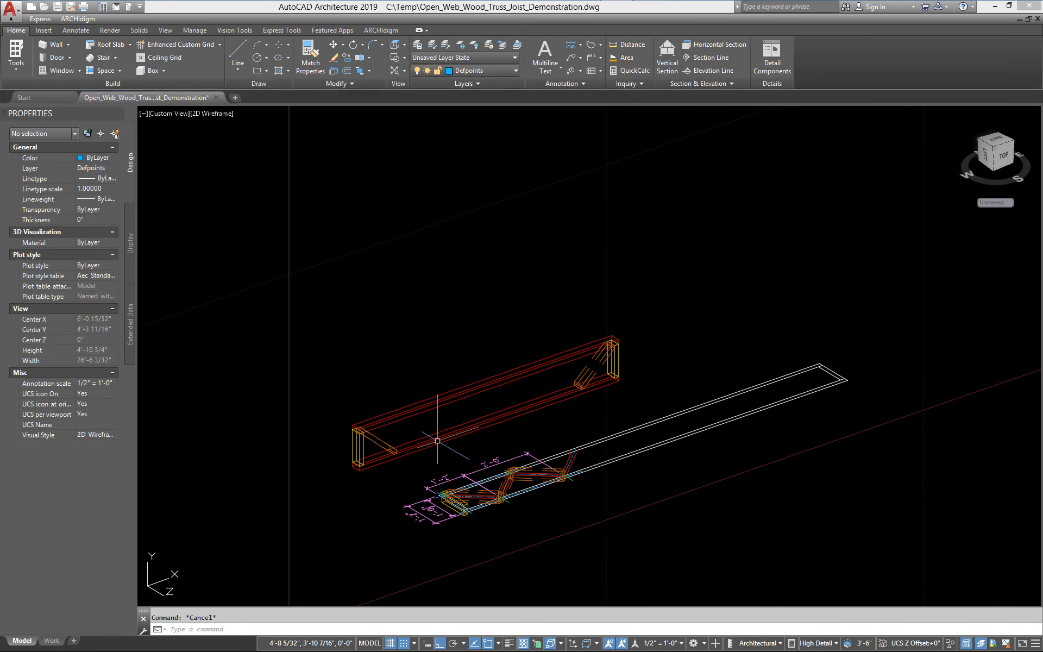
# Reopen the member style's Model High Detail display and add a Truss_14_Middle_Brace custom block
pyautogui.scroll(2, 424, 435)
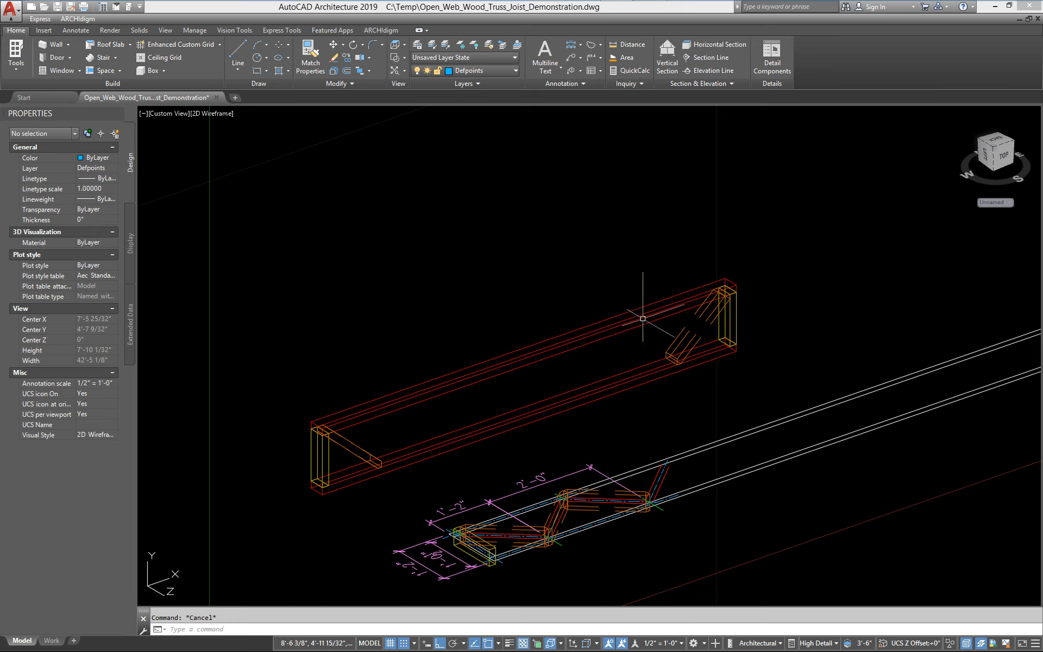
pyautogui.moveTo(475, 399); pyautogui.dragTo(450, 377, button='middle')
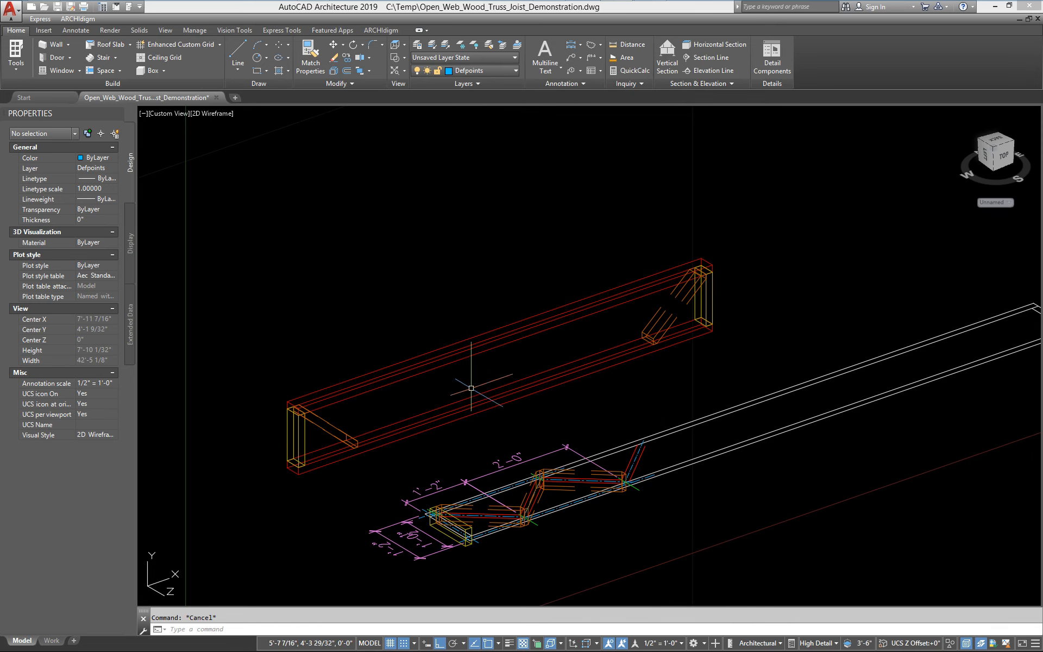
pyautogui.click(427, 359)
pyautogui.click(396, 366)
pyautogui.rightClick(398, 374)
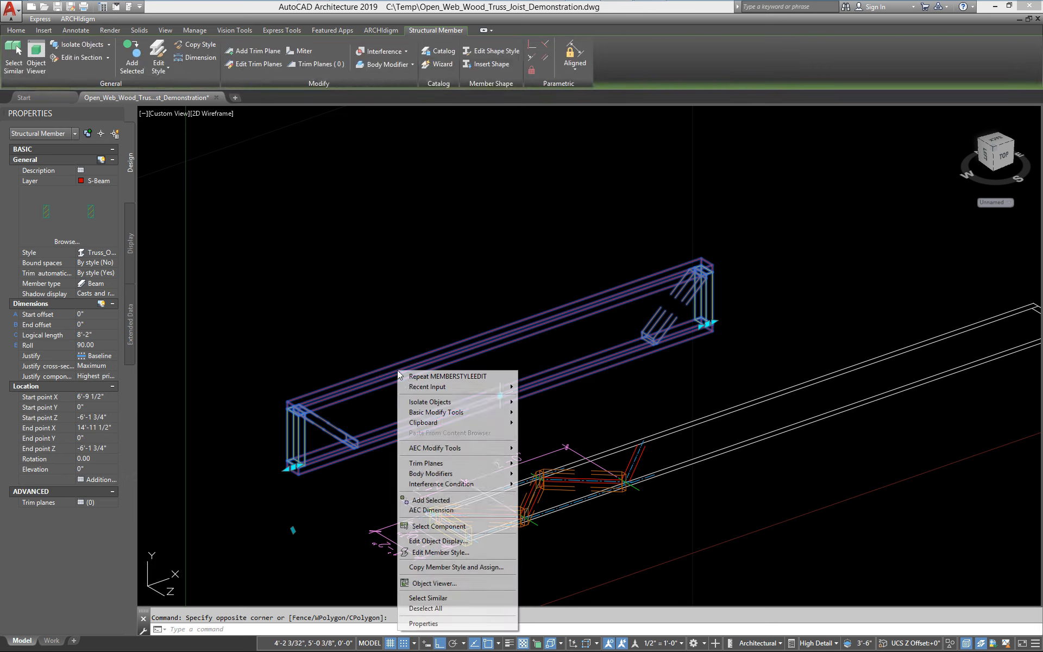
pyautogui.click(441, 552)
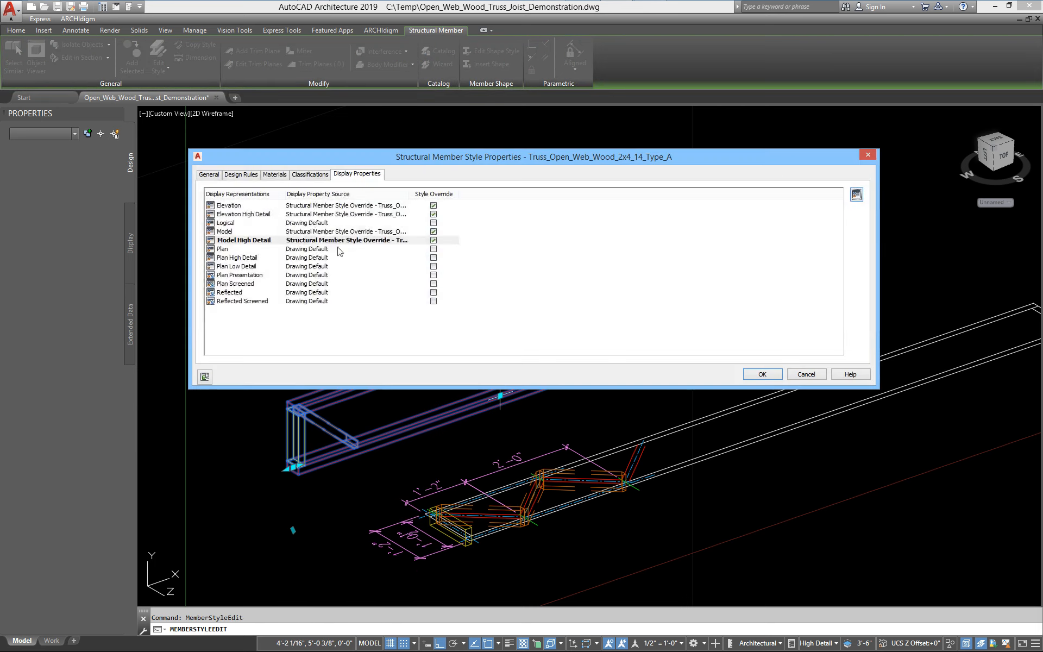
pyautogui.doubleClick(244, 240)
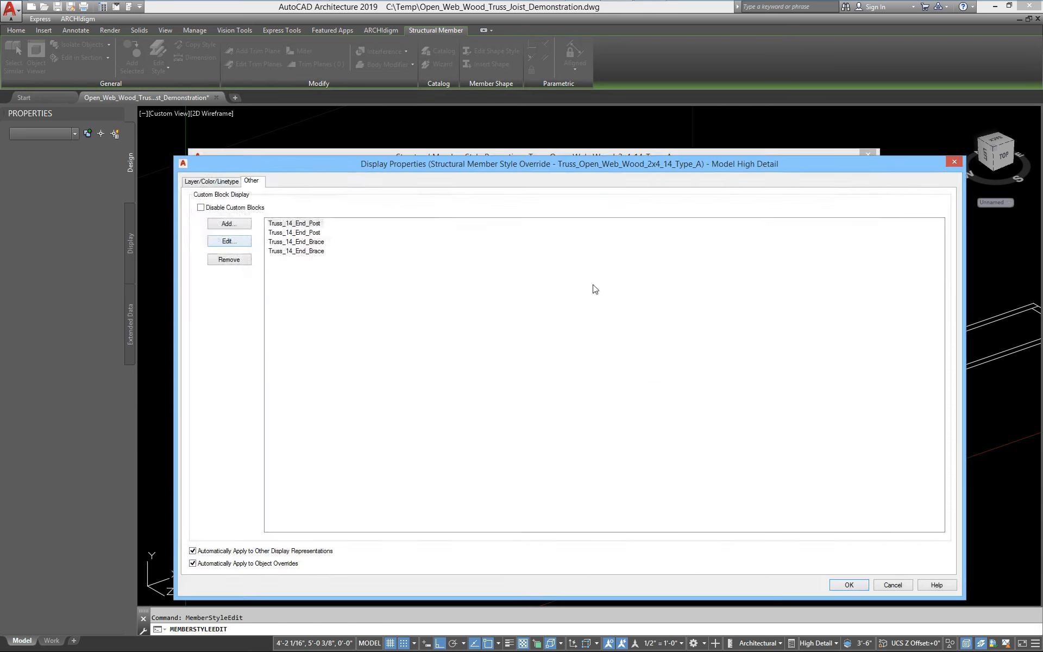
pyautogui.click(236, 224)
pyautogui.click(473, 272)
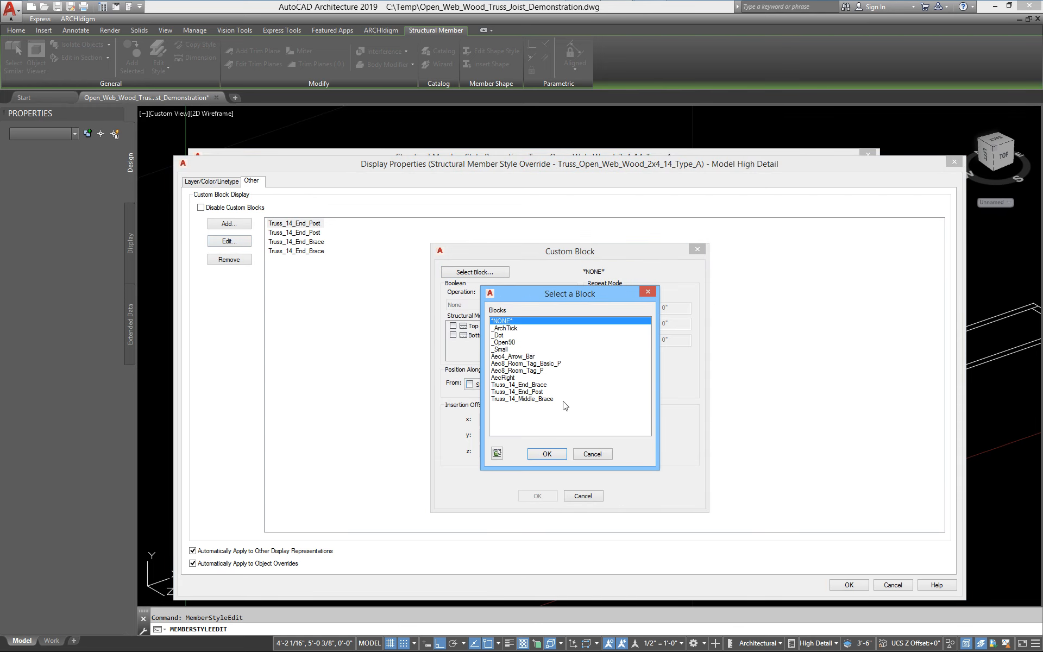
pyautogui.click(538, 399)
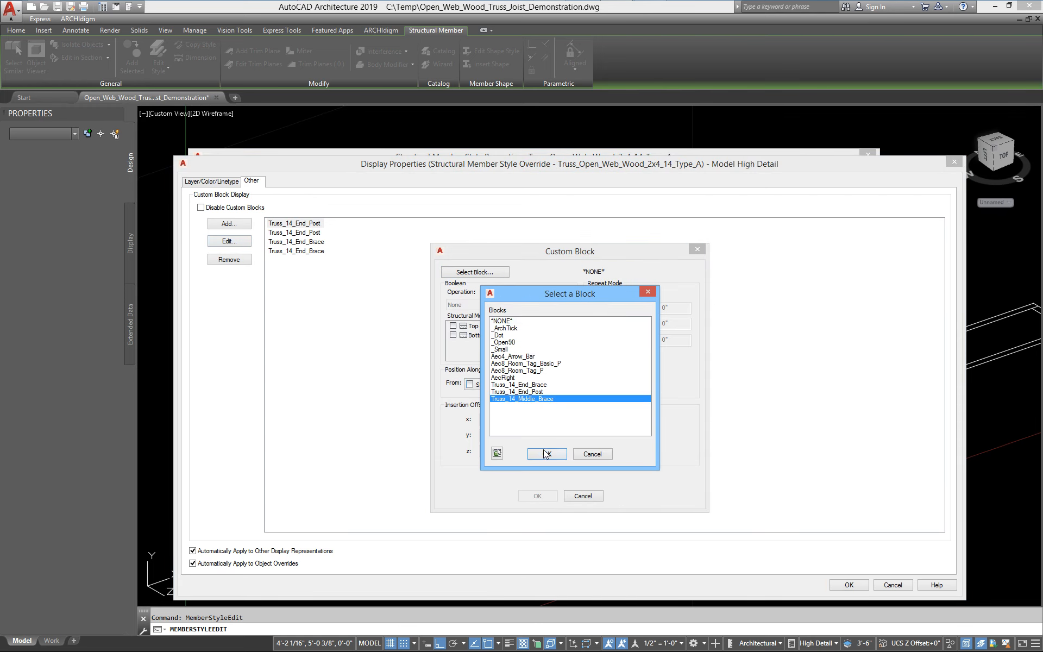
pyautogui.click(545, 454)
# Set the middle brace's Y offset to 3/4", enable Repeat Block Display with a start offset of 1, and confirm all dialogs
pyautogui.moveTo(538, 259); pyautogui.dragTo(479, 241)
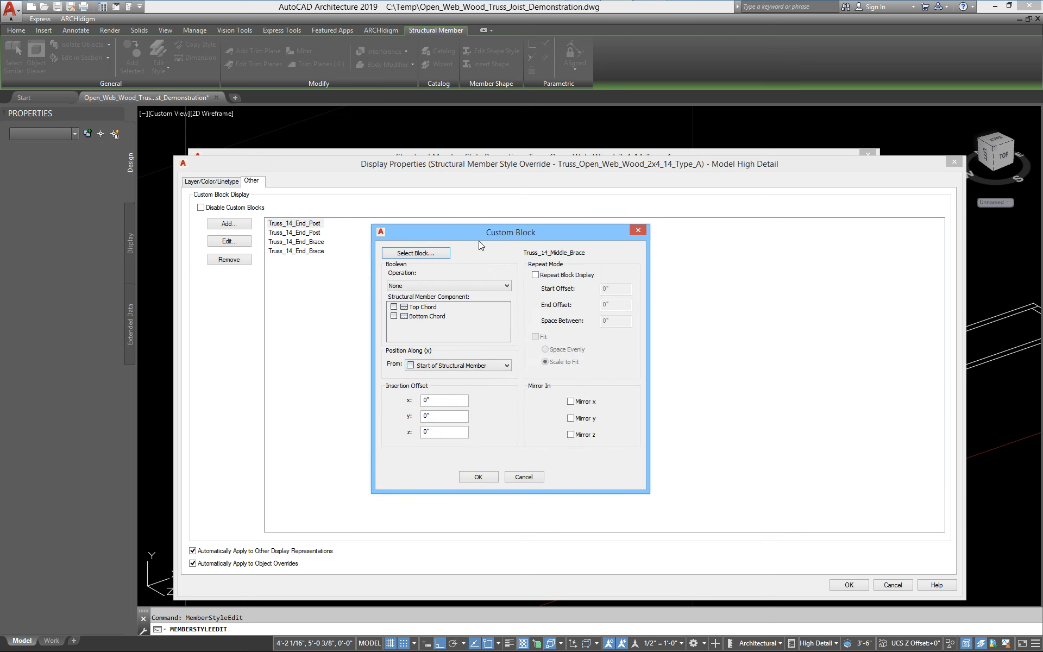
pyautogui.click(448, 366)
pyautogui.click(448, 366)
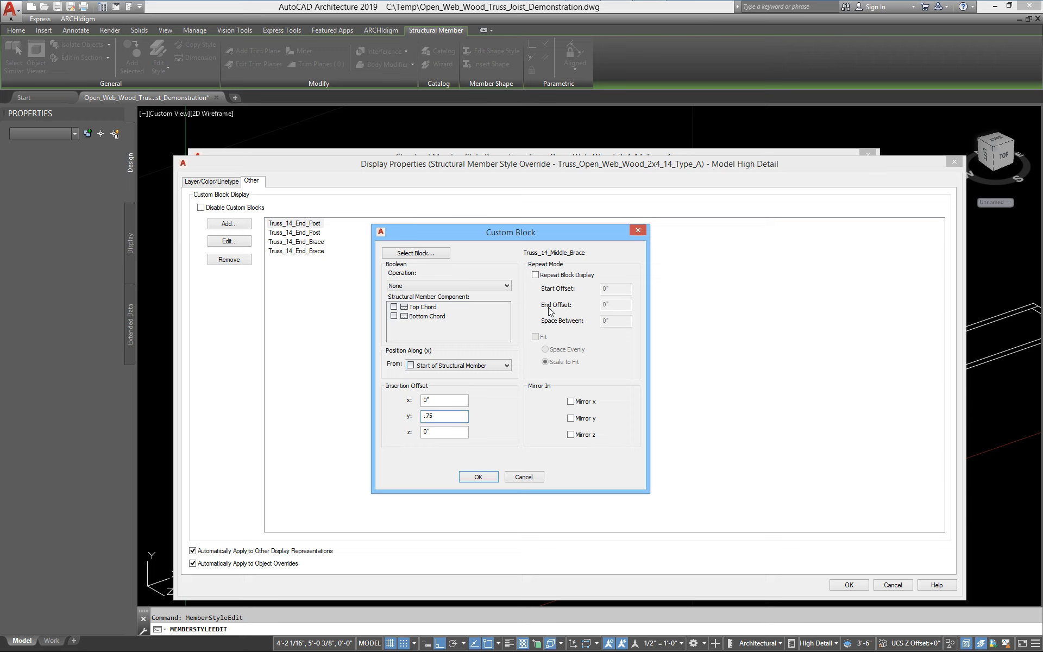
pyautogui.click(535, 276)
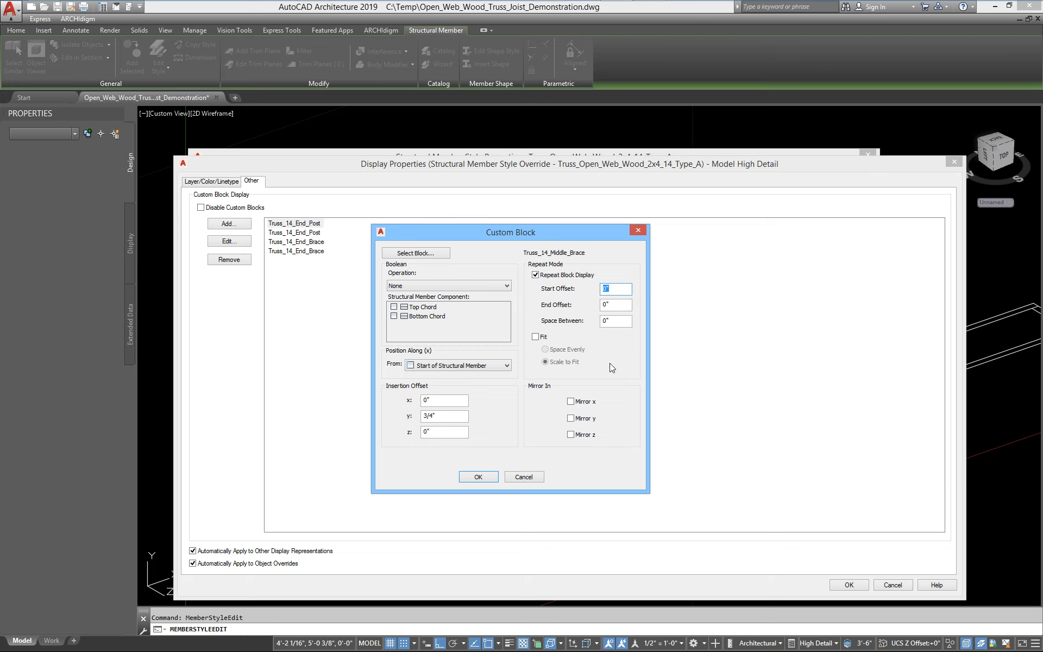
pyautogui.write("1'2")
pyautogui.press('Tab')
pyautogui.click(480, 476)
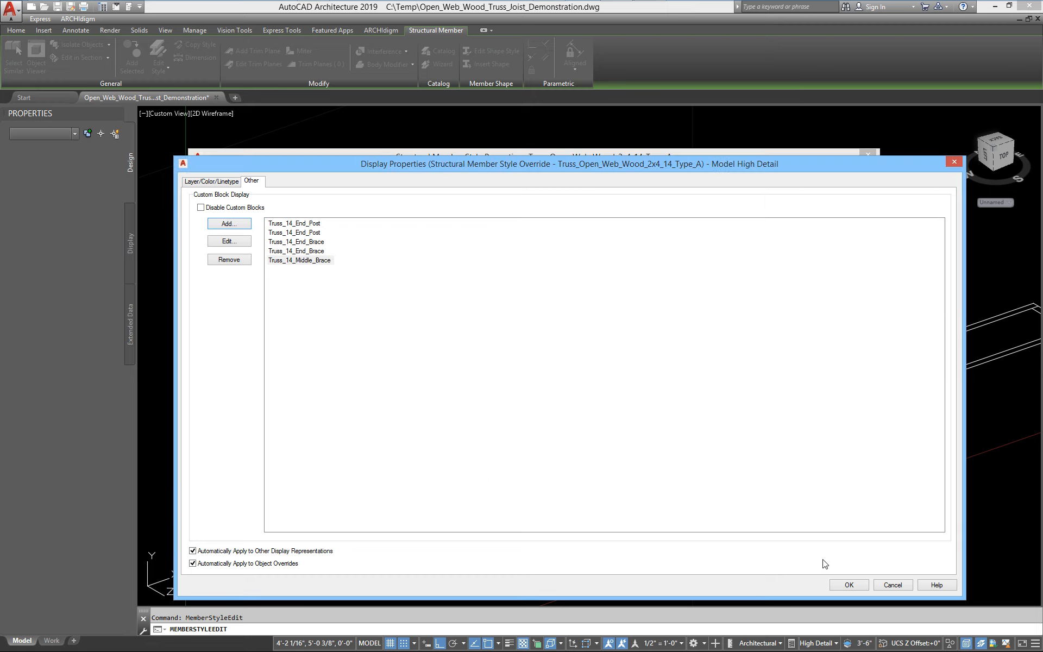
pyautogui.click(842, 585)
pyautogui.click(756, 375)
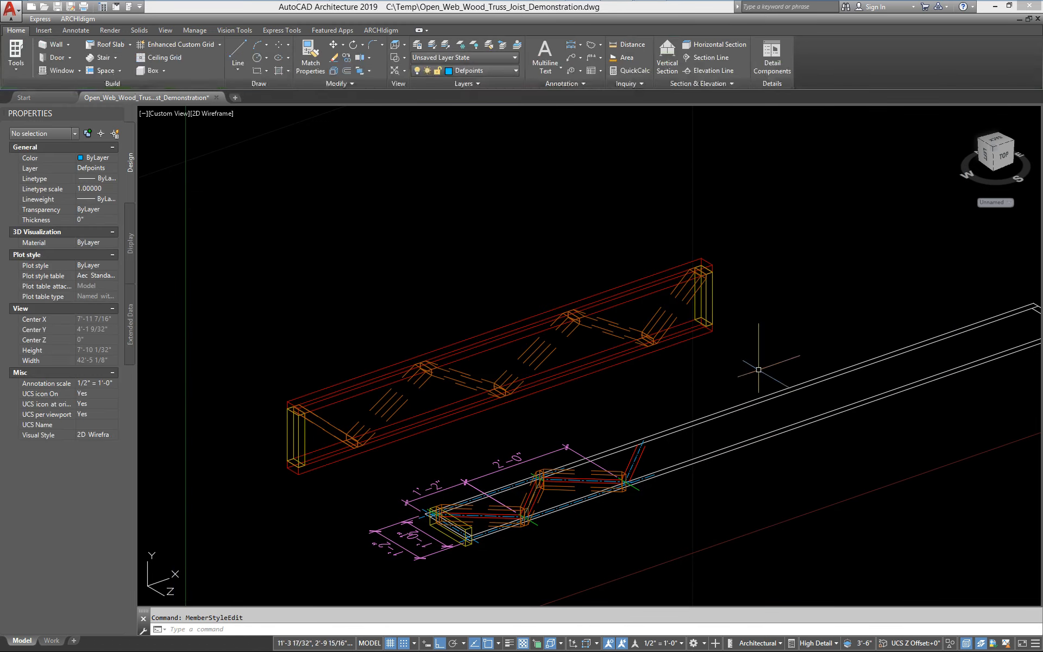
# Stretch the truss member's end grip twice to lengthen it to about 12'-5"
pyautogui.scroll(6, 615, 363)
pyautogui.scroll(-4, 609, 367)
pyautogui.moveTo(490, 423); pyautogui.dragTo(616, 389, button='middle')
pyautogui.scroll(-4, 524, 425)
pyautogui.click(511, 417)
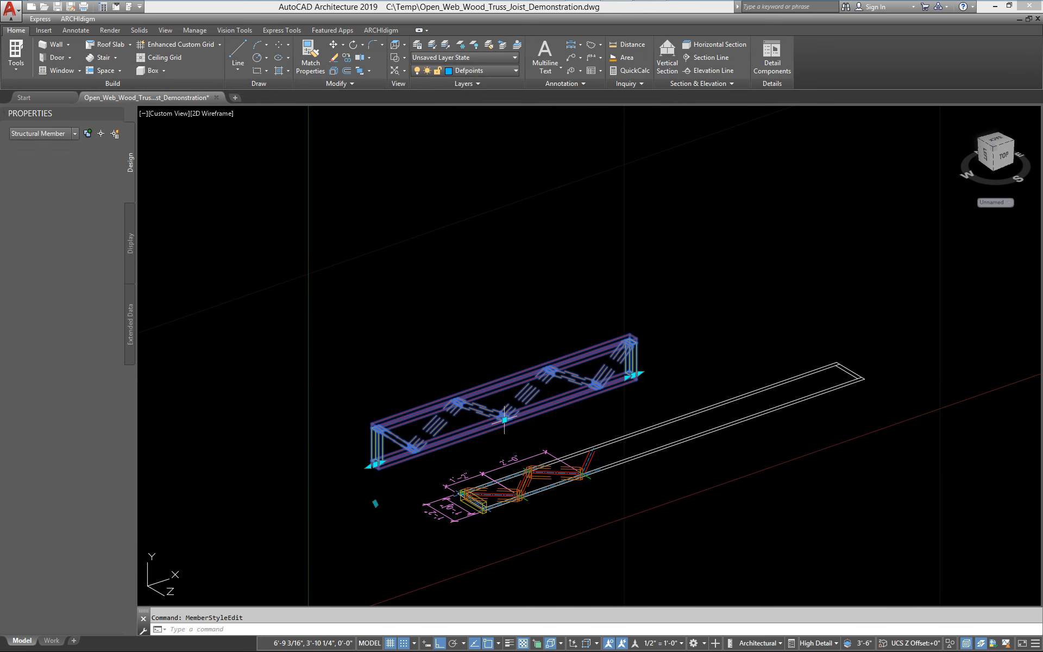
pyautogui.click(640, 373)
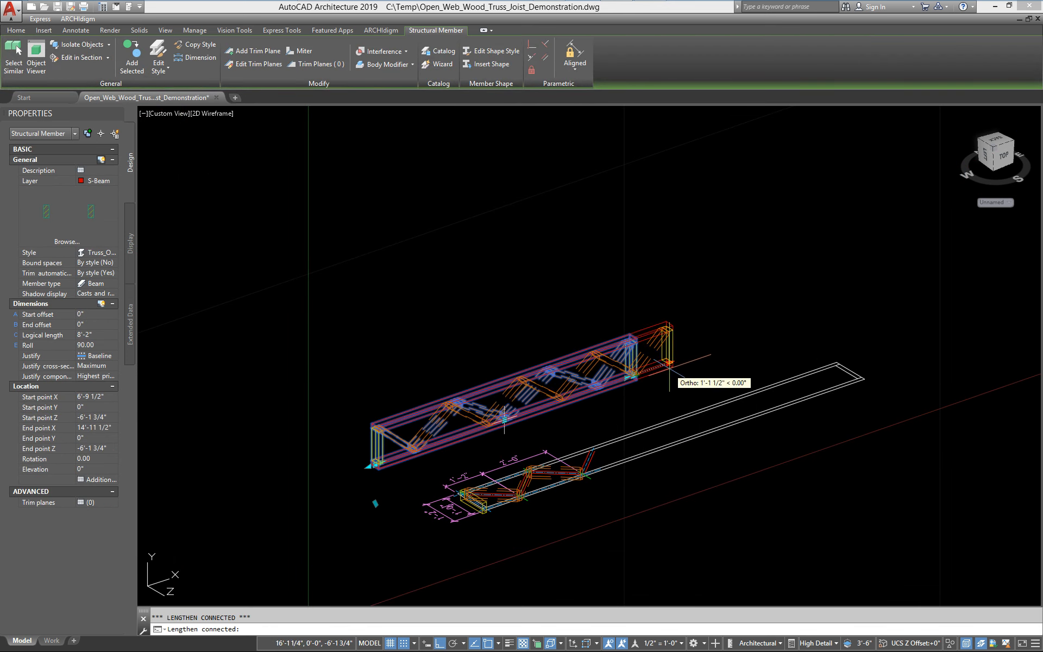
pyautogui.click(716, 357)
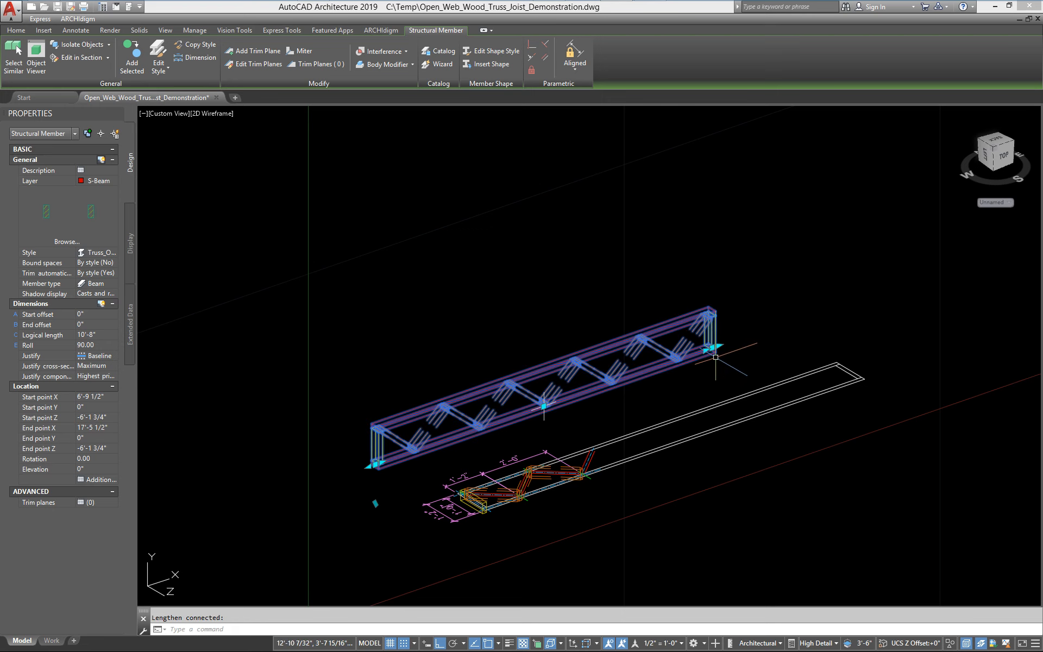
pyautogui.click(719, 346)
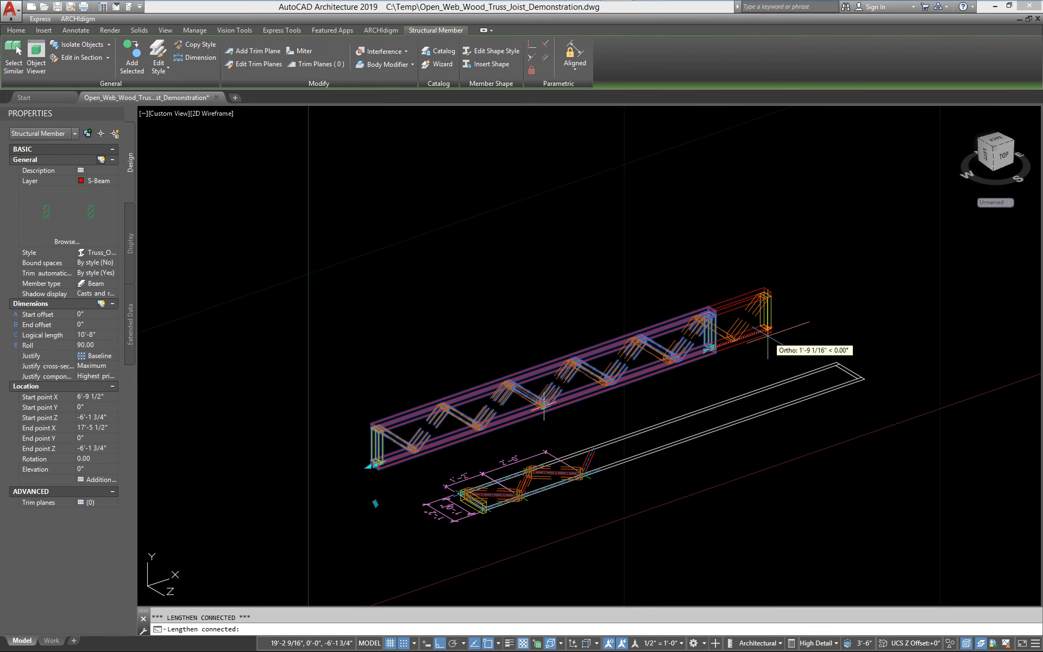
pyautogui.click(768, 329)
# Zoom and pan to examine the repeated middle braces along the member
pyautogui.scroll(3, 514, 401)
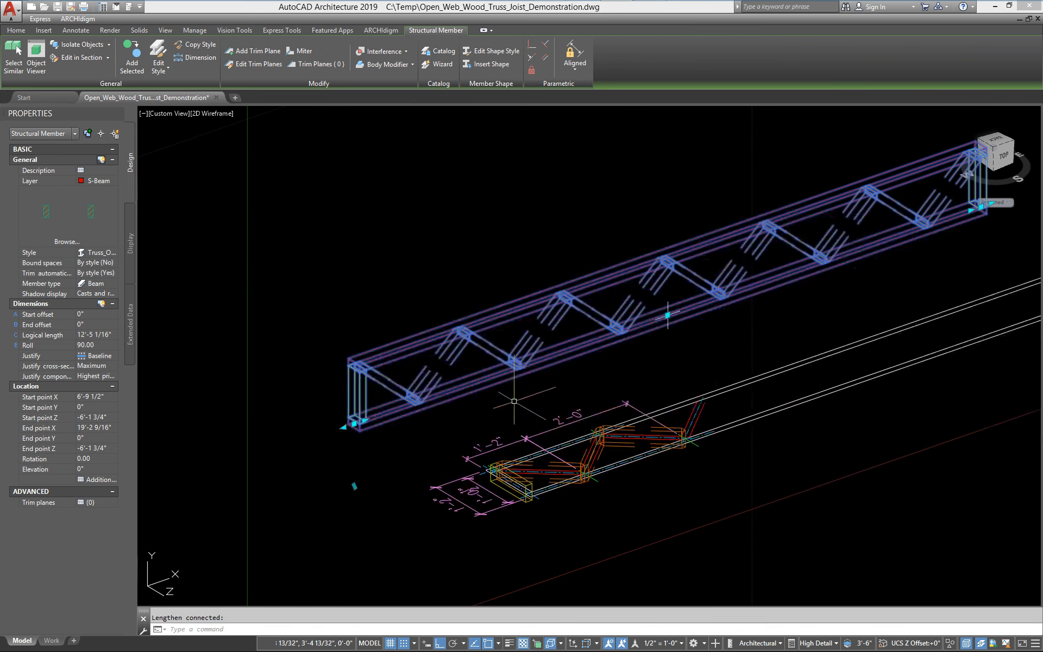
pyautogui.scroll(3, 422, 400)
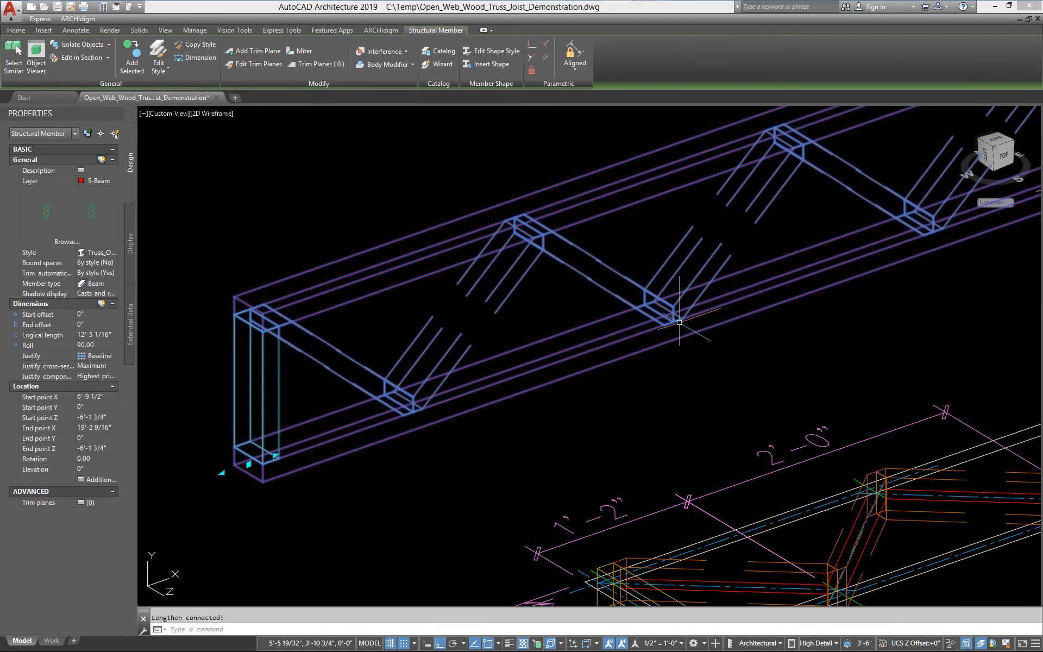
pyautogui.moveTo(563, 454); pyautogui.dragTo(429, 375, button='middle')
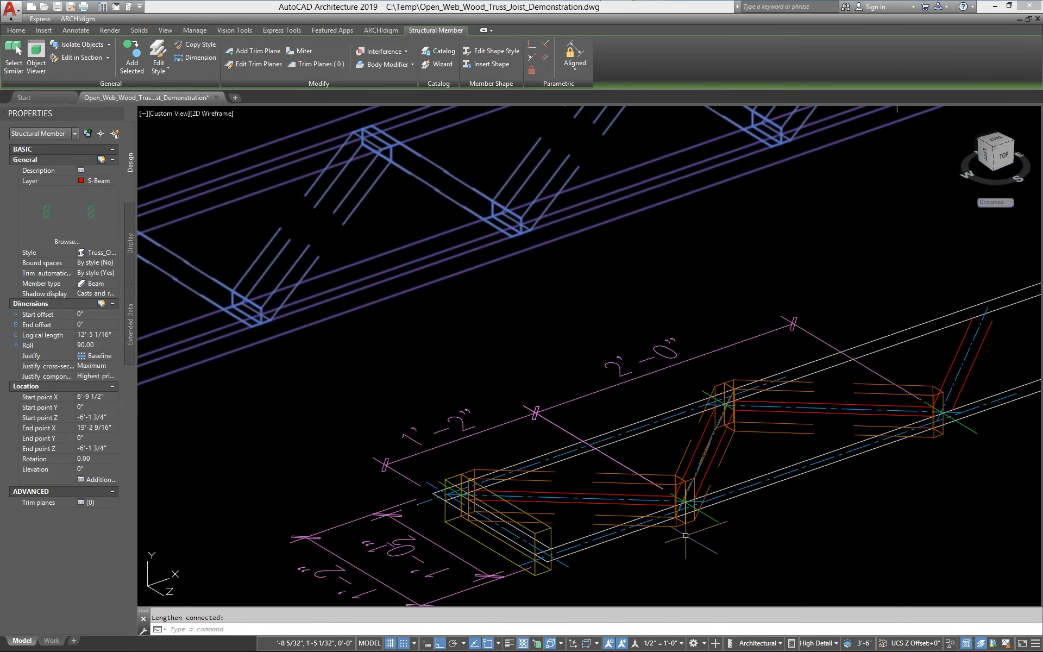
# Zoom out and pan around to examine the full-length truss member and its repeated braces in the 3D view
pyautogui.click(678, 489)
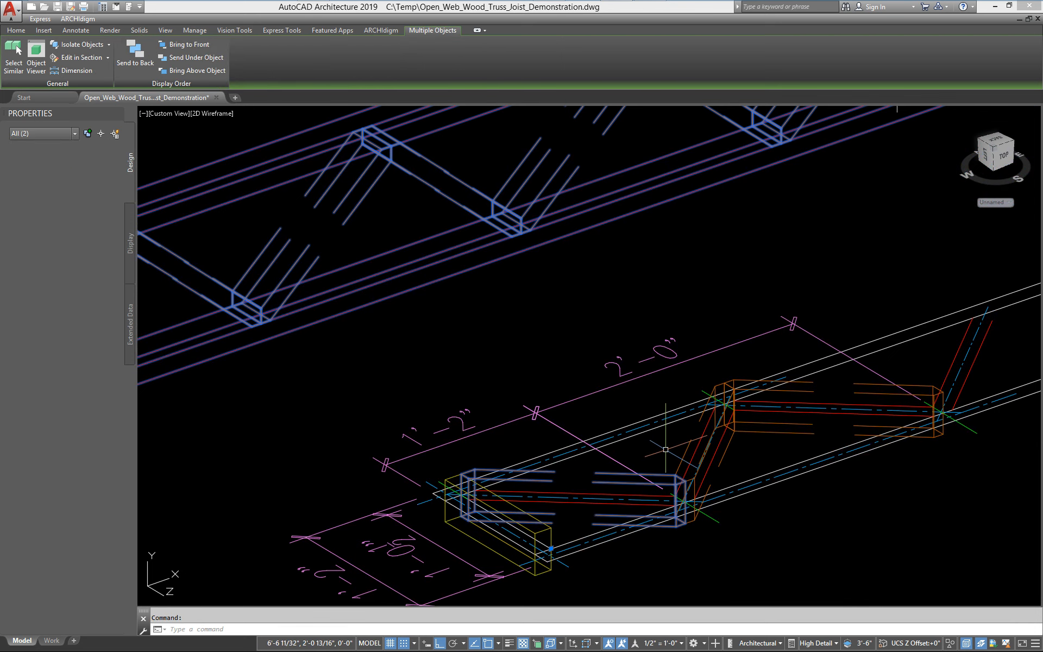
pyautogui.press('Escape')
pyautogui.click(726, 458)
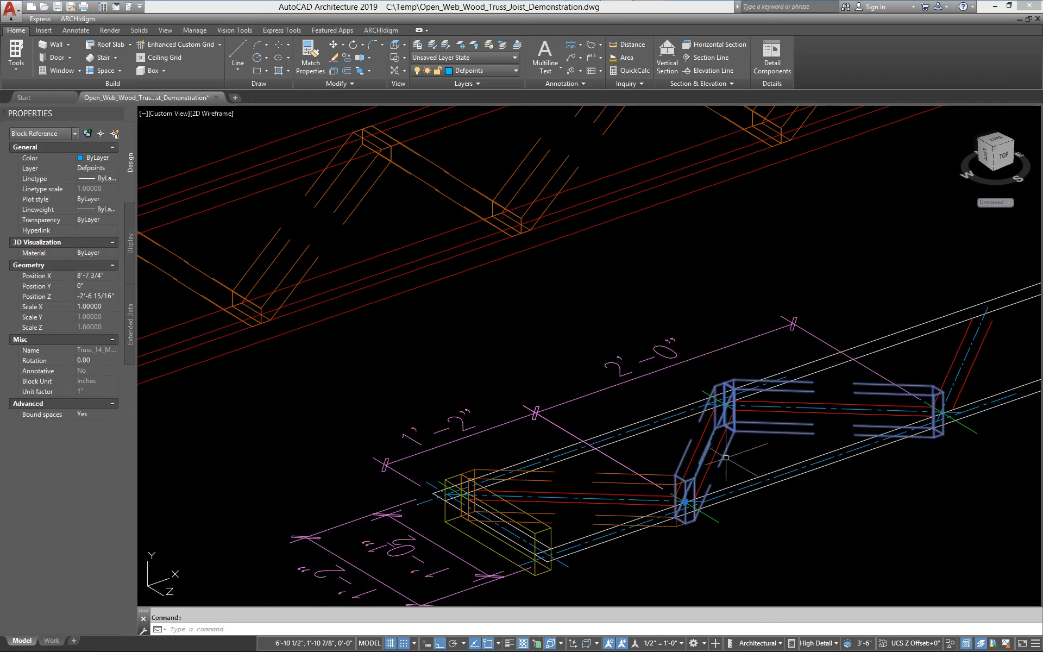
pyautogui.moveTo(726, 458); pyautogui.dragTo(495, 444, button='middle')
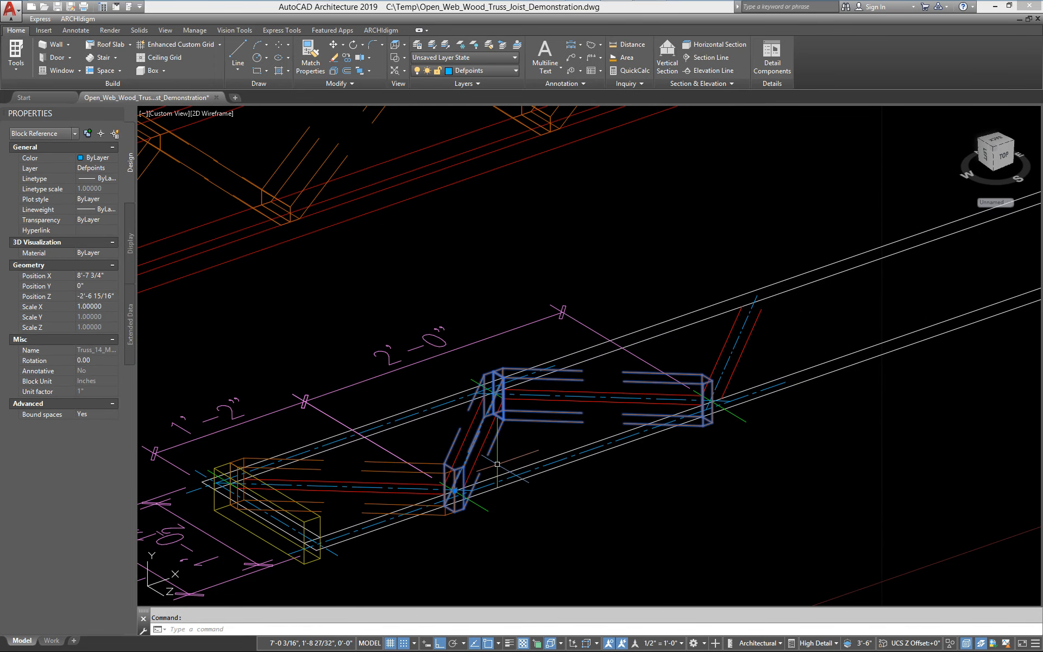
pyautogui.scroll(-5, 587, 437)
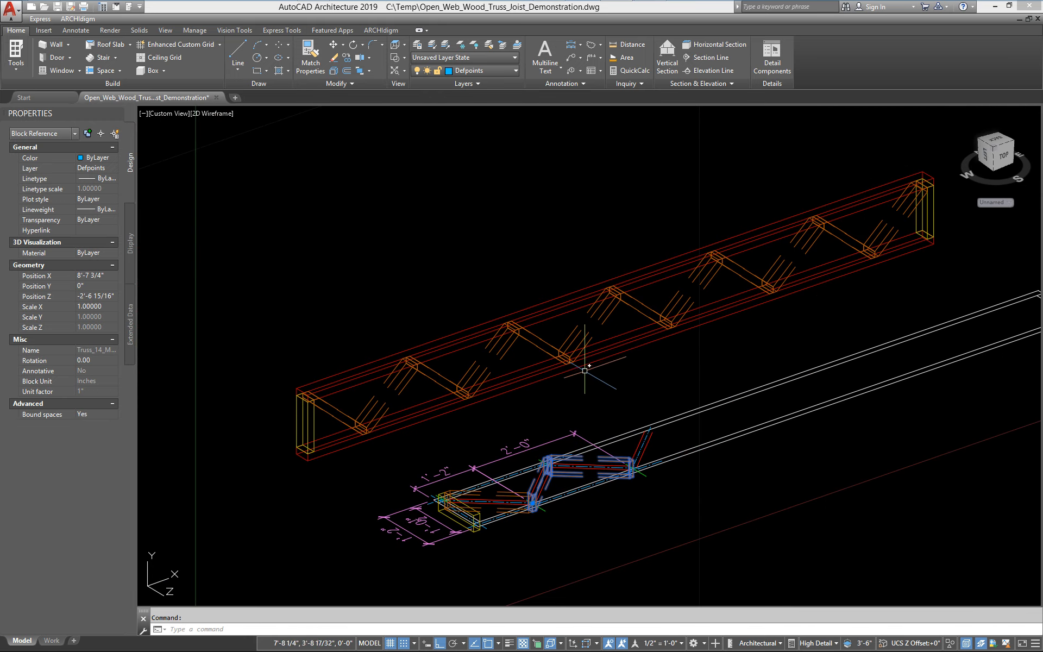
pyautogui.moveTo(585, 371); pyautogui.dragTo(552, 390, button='middle')
pyautogui.moveTo(891, 321); pyautogui.dragTo(801, 342, button='middle')
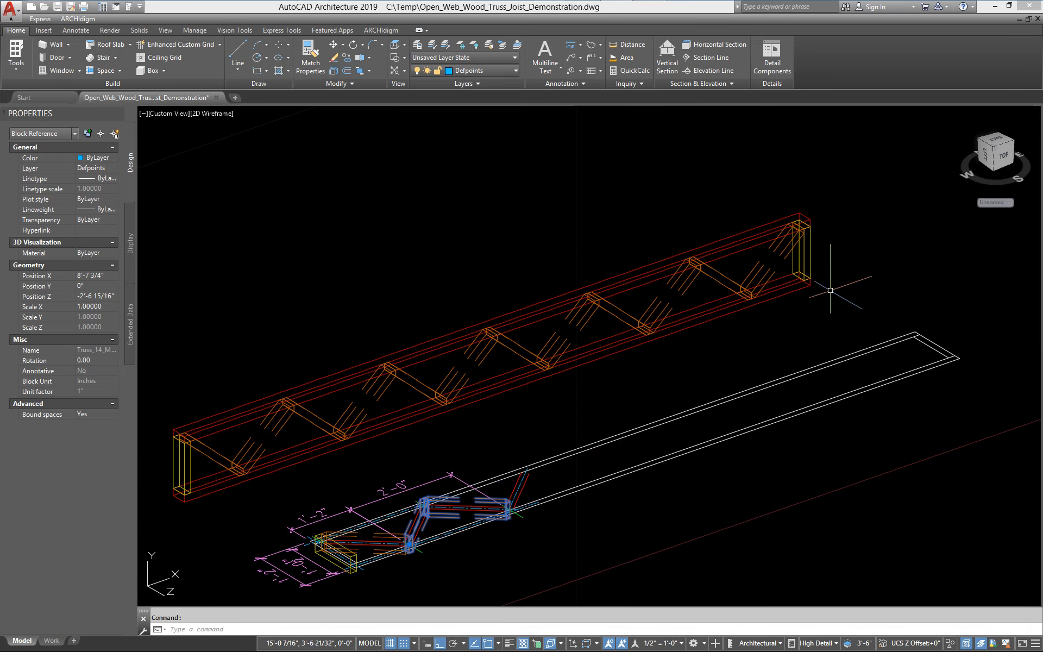
pyautogui.click(805, 279)
pyautogui.click(805, 279)
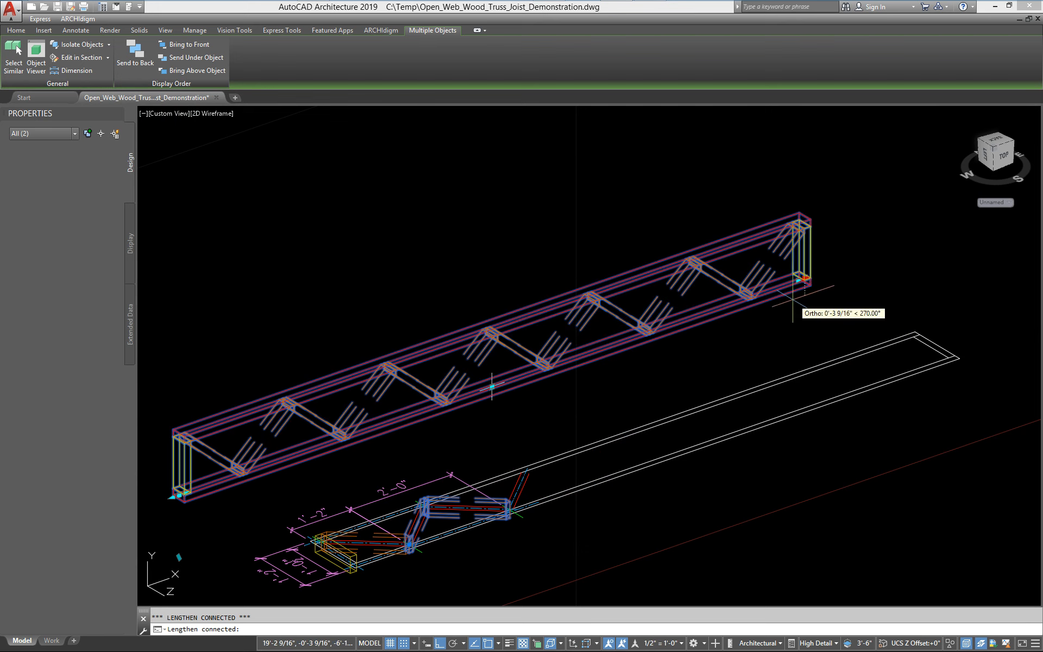
pyautogui.press('Escape')
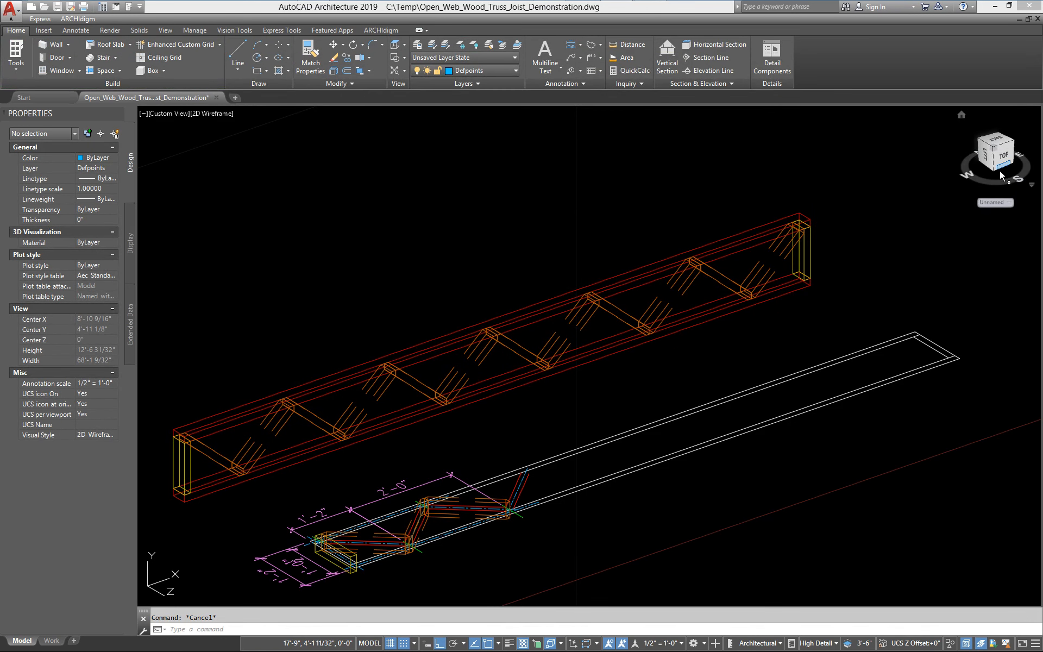
# Switch to the Front view and inspect the truss member's chords and brace blocks in elevation
pyautogui.click(164, 30)
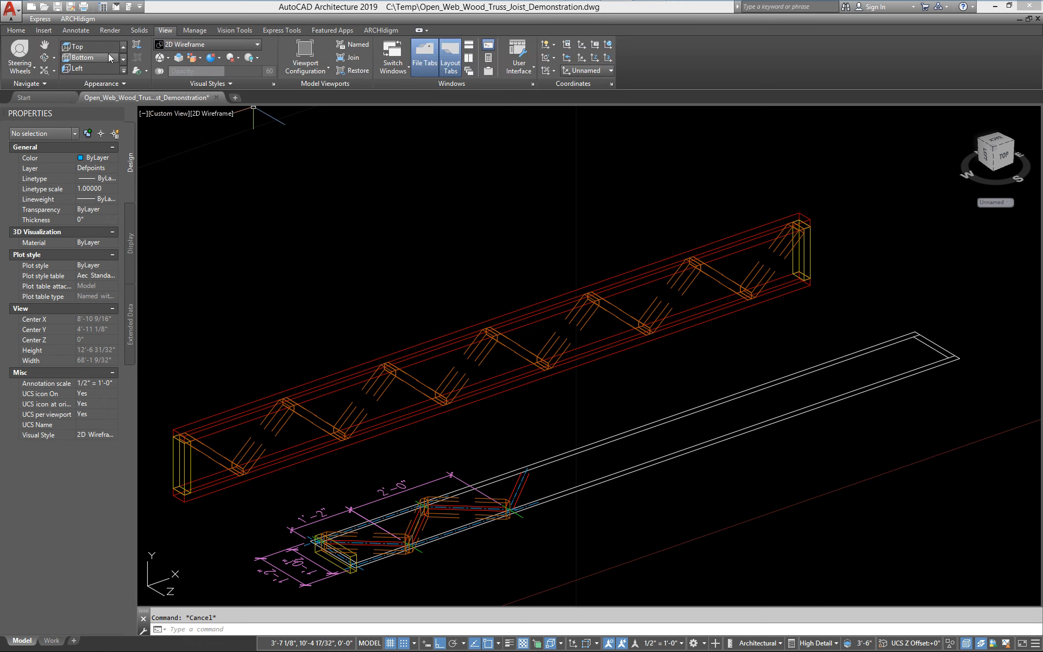
pyautogui.click(124, 70)
pyautogui.click(79, 90)
pyautogui.scroll(5, 268, 372)
pyautogui.moveTo(388, 318); pyautogui.dragTo(515, 317, button='middle')
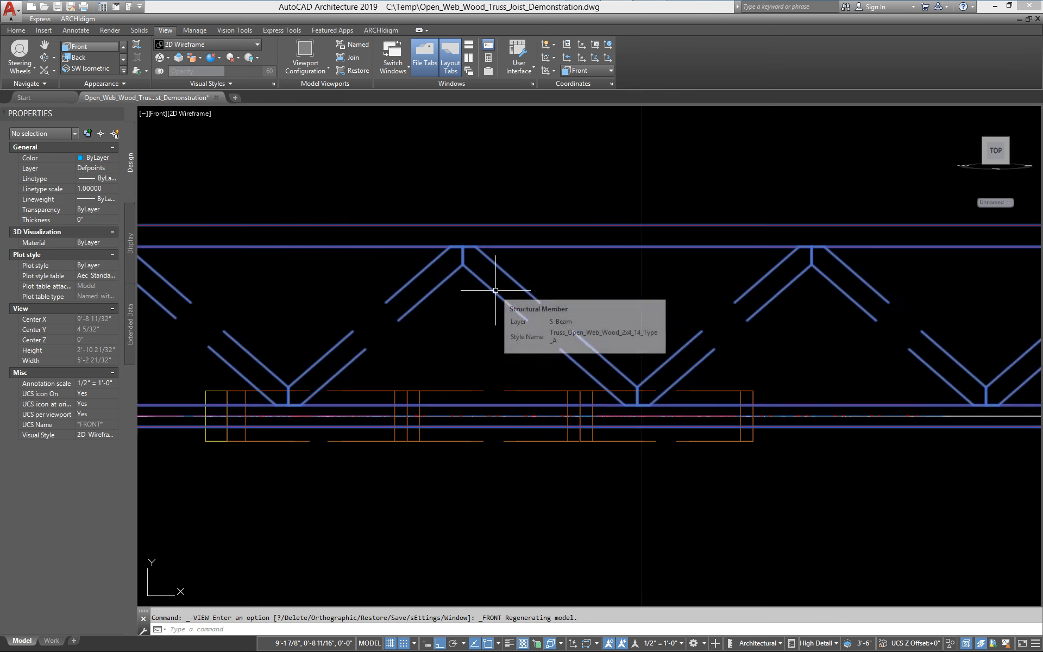
pyautogui.click(478, 291)
pyautogui.scroll(-2, 570, 314)
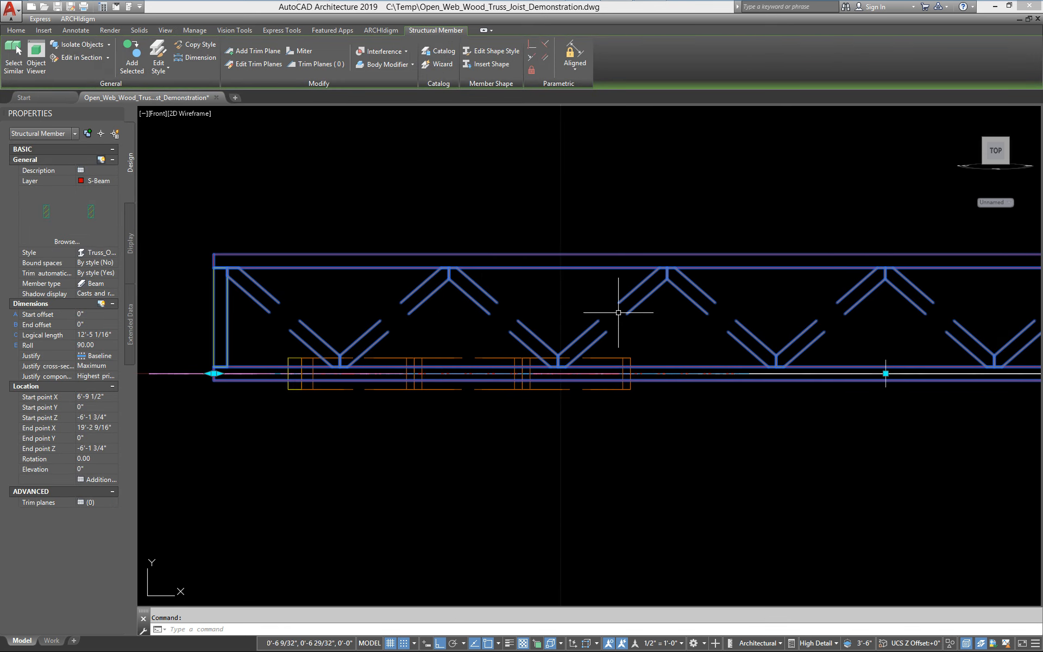
pyautogui.moveTo(615, 298); pyautogui.dragTo(503, 321, button='middle')
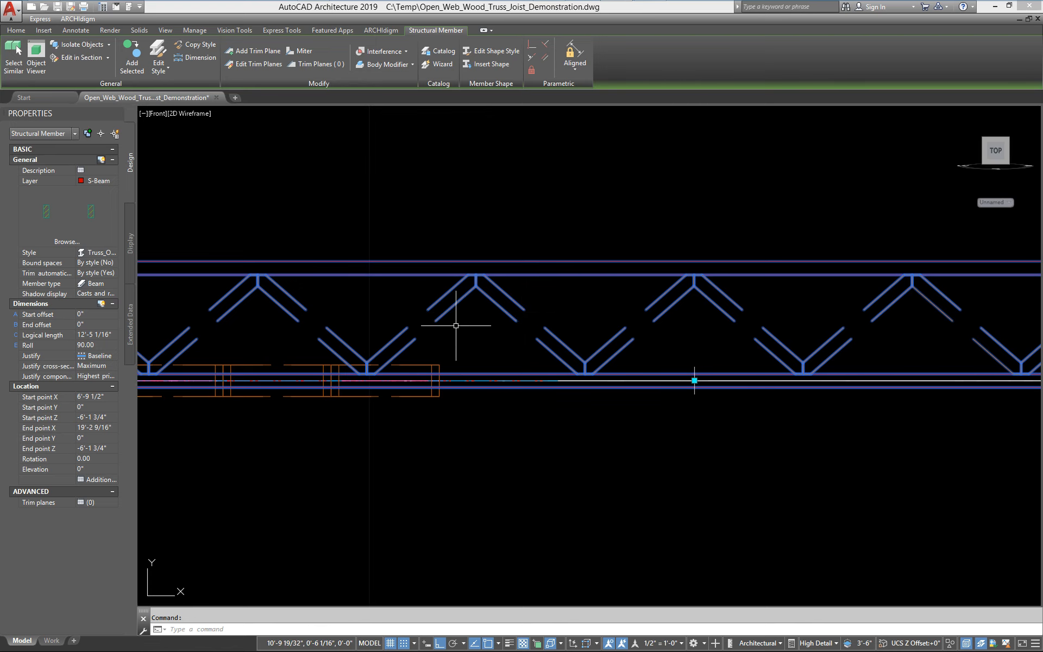
pyautogui.scroll(-4, 543, 353)
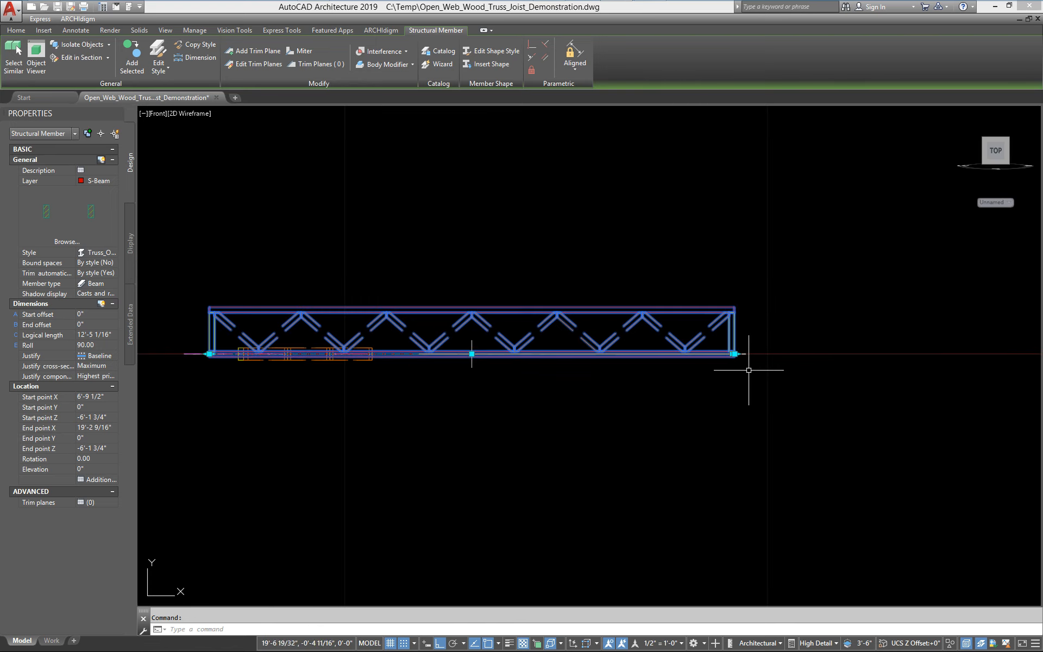
pyautogui.click(734, 354)
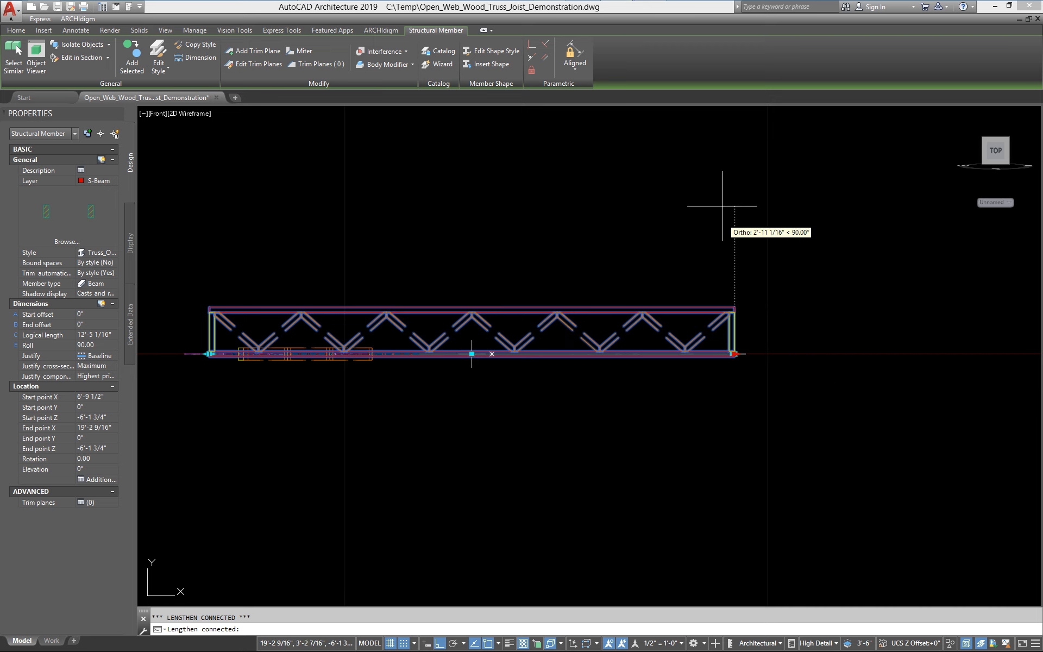
pyautogui.press('Escape')
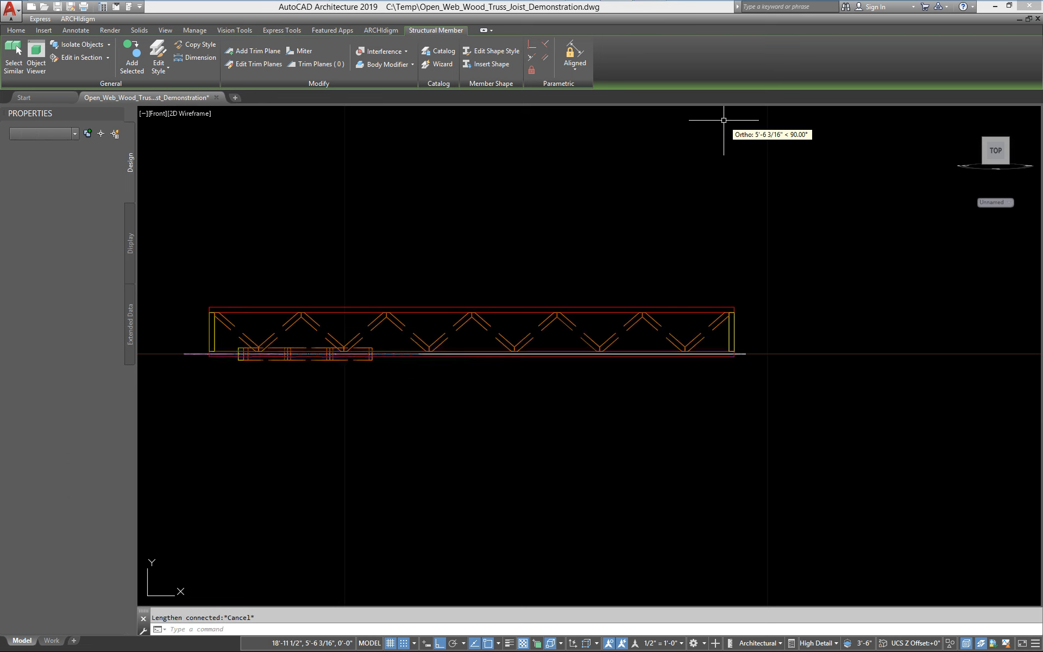
# Return to the 3D view and zoom in and out to inspect the truss member again
pyautogui.scroll(2, 586, 286)
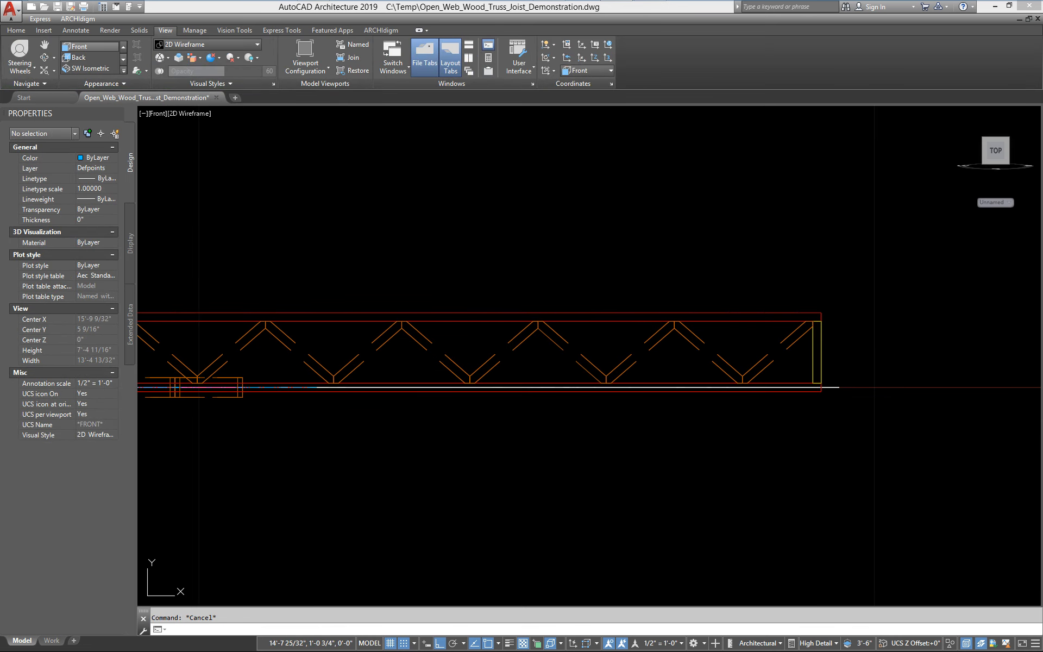
pyautogui.keyDown('shift'); pyautogui.moveTo(514, 315); pyautogui.dragTo(518, 368, button='middle'); pyautogui.keyUp('shift')
pyautogui.scroll(-2, 518, 367)
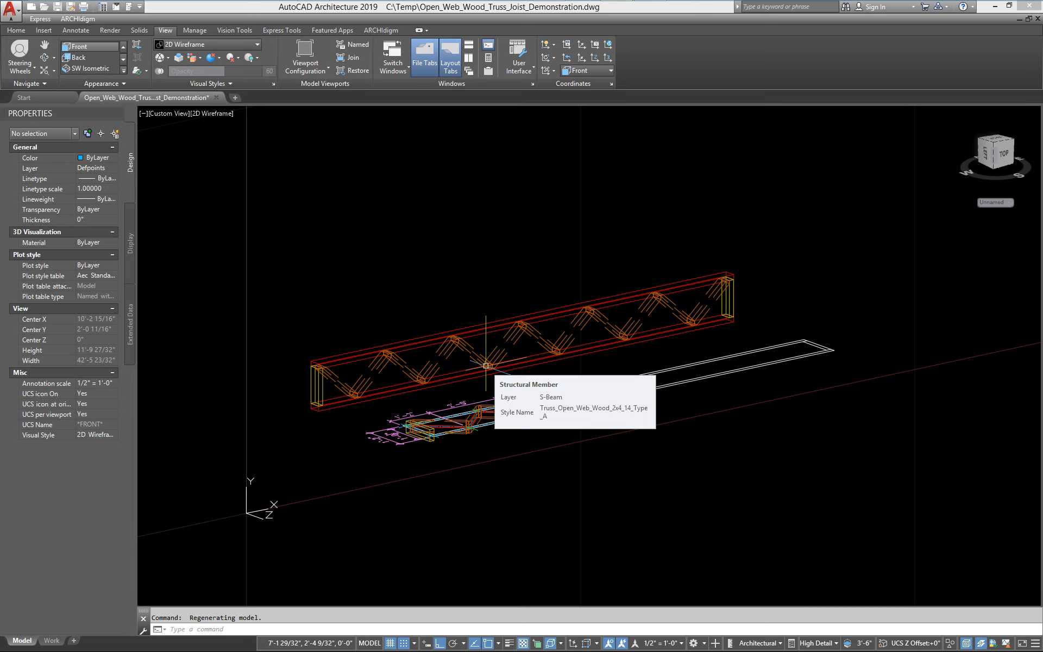
pyautogui.scroll(5, 275, 415)
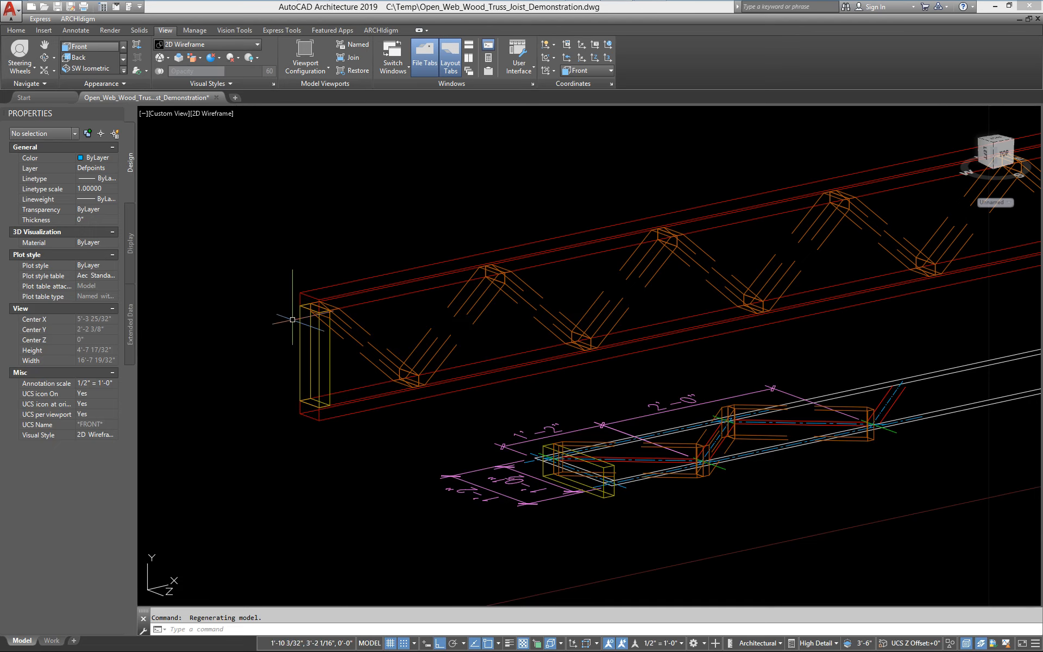
pyautogui.scroll(-3, 380, 413)
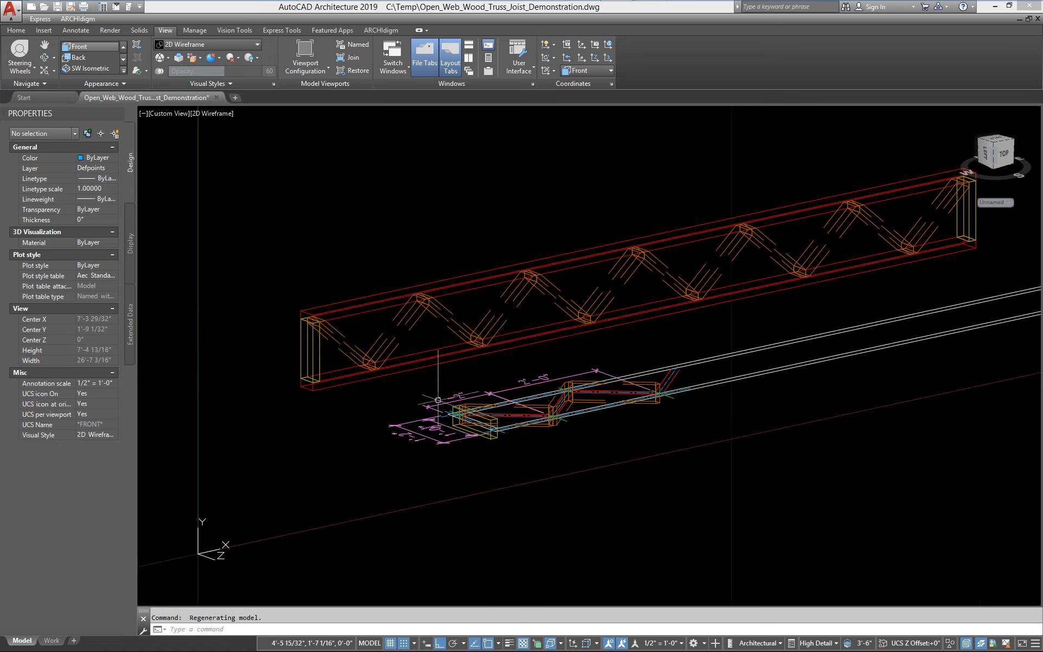